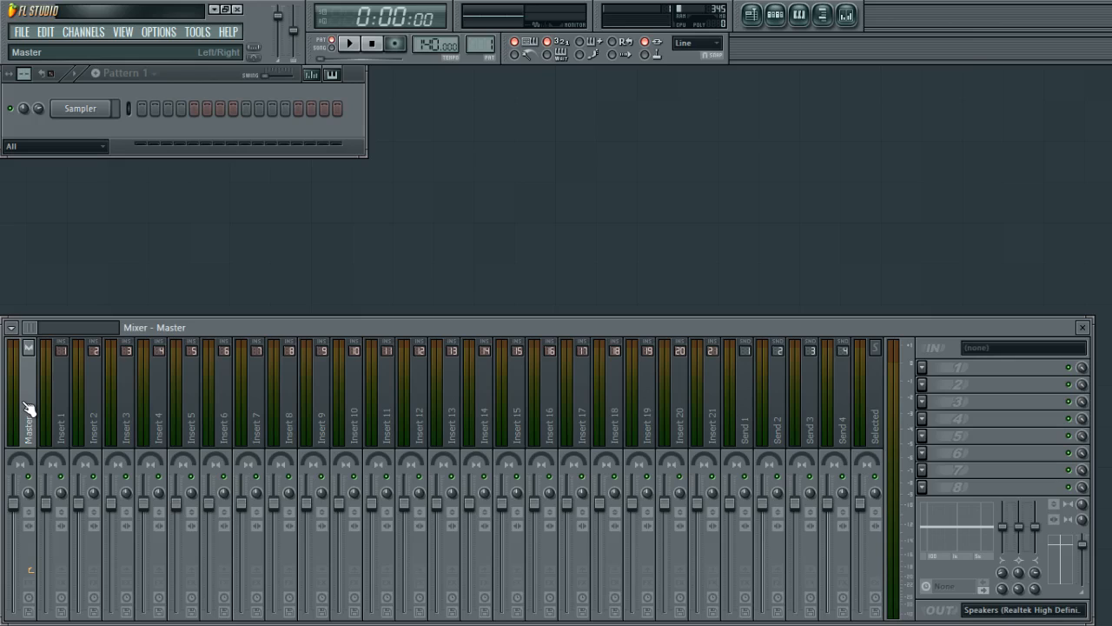
Select various mixer tracks in turn to inspect how each insert routes to the master.
left_click(59, 424)
left_click(33, 415)
left_click(126, 408)
left_click(73, 415)
left_click(122, 413)
left_click(269, 408)
left_click(159, 415)
left_click(126, 416)
left_click(322, 417)
left_click(484, 422)
left_click(352, 430)
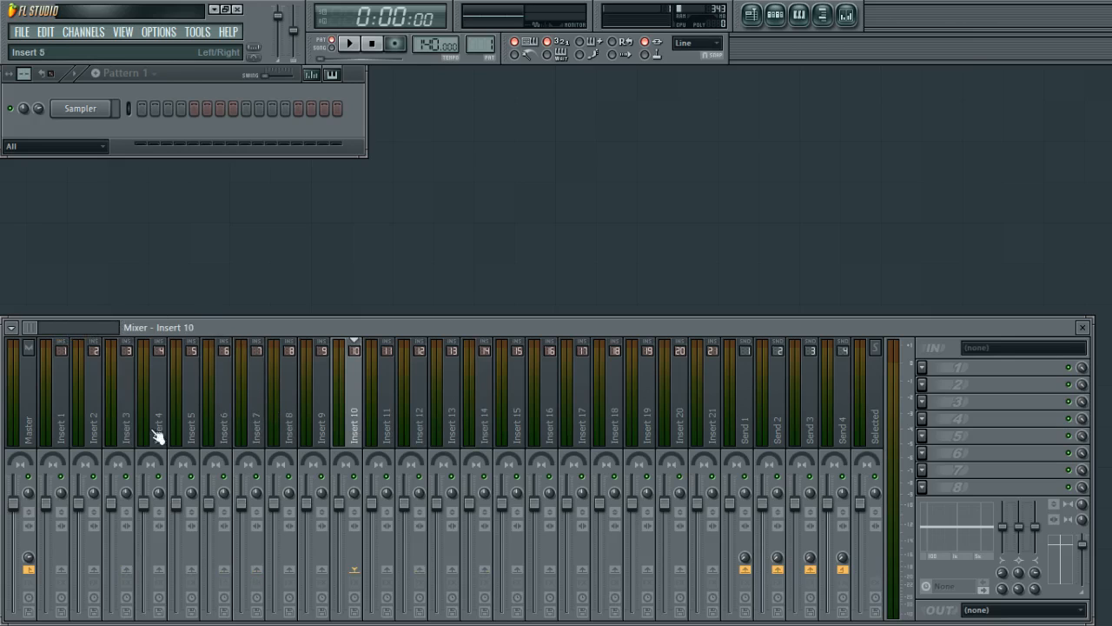
left_click(55, 426)
left_click(33, 423)
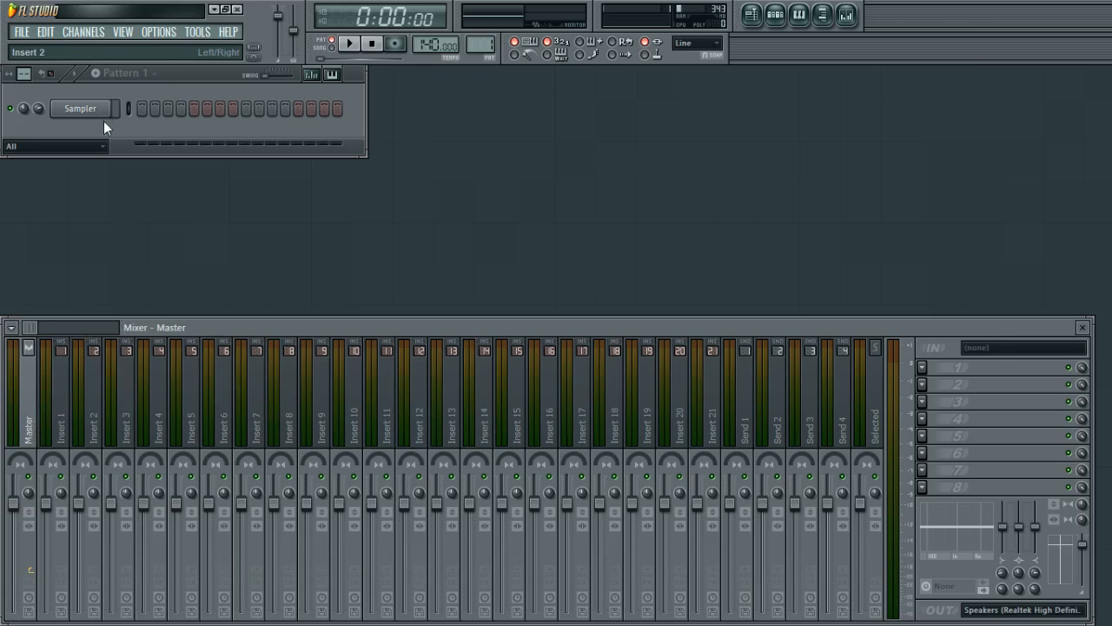
Select the Sampler channel and check which mixer insert it is assigned to, returning to the Master track.
left_click(94, 109)
left_click(94, 110)
left_click(60, 404)
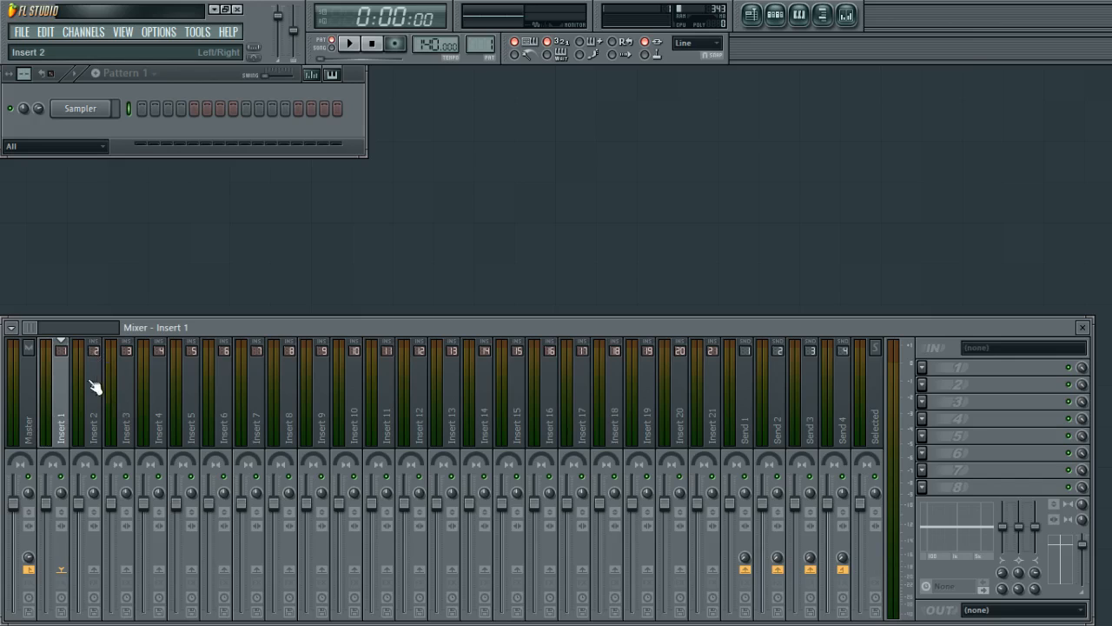
left_click(38, 393)
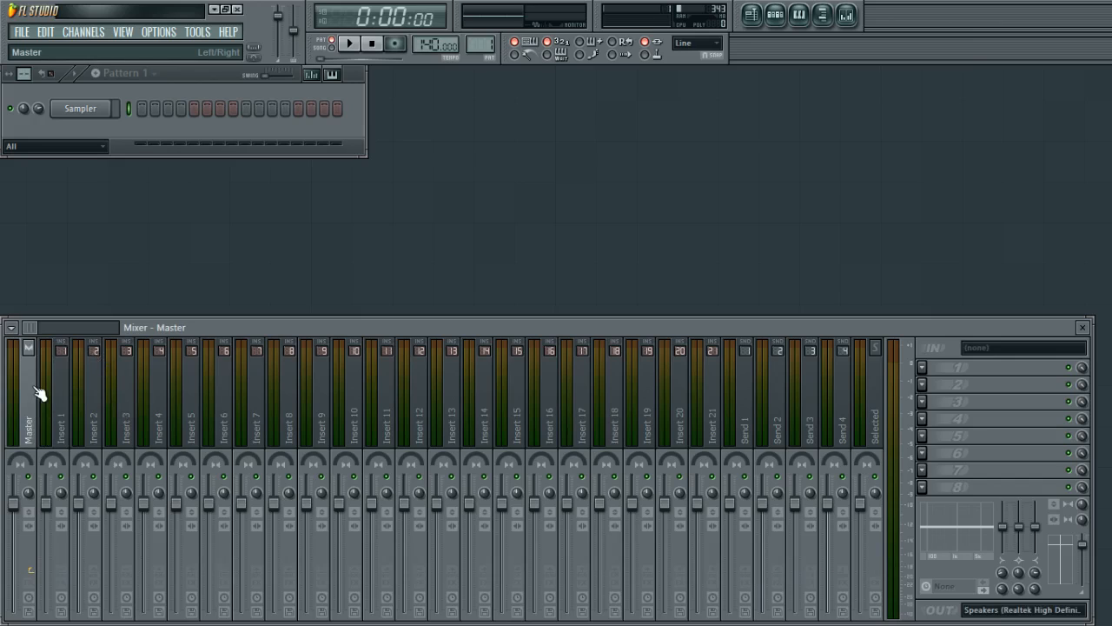
Inspect the master track's audio output device options without changing them.
left_click(1015, 610)
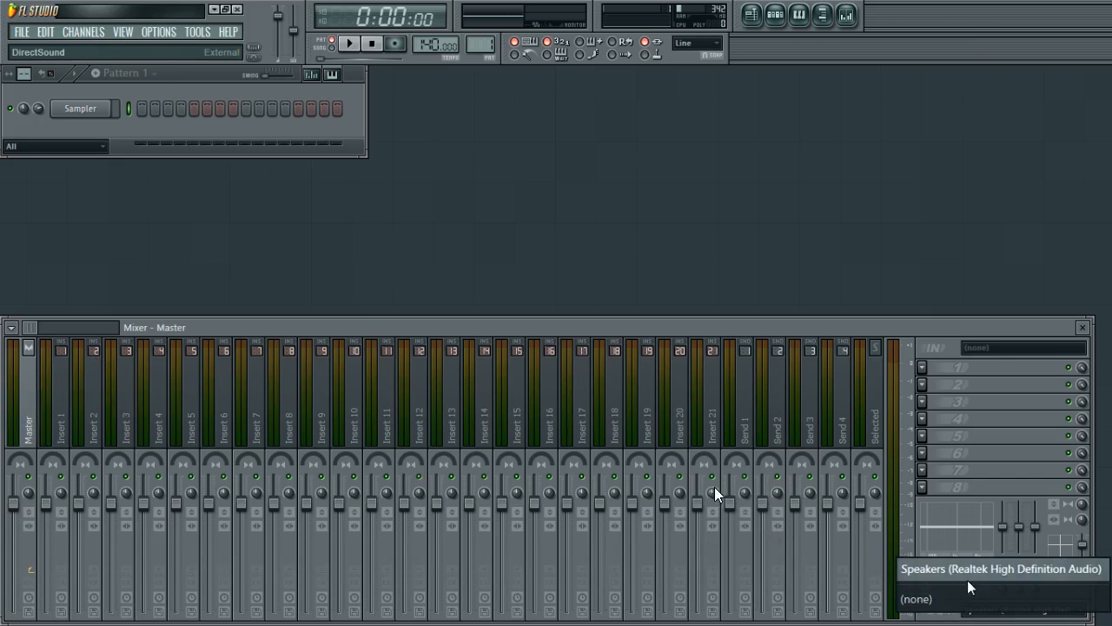
left_click(961, 325)
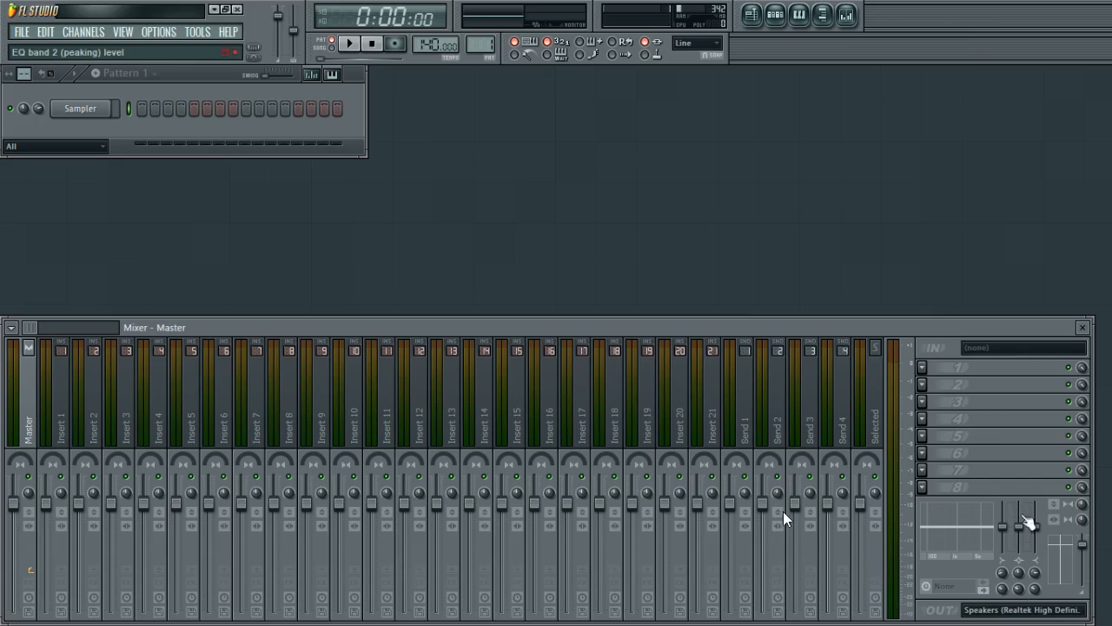
left_click(1021, 610)
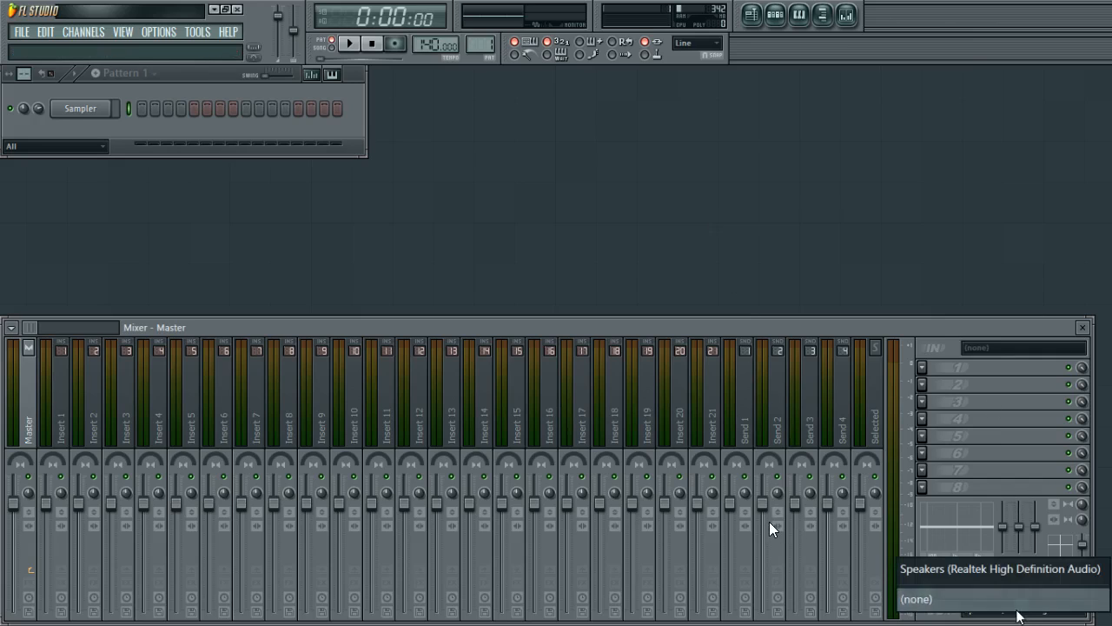
left_click(910, 327)
Open the audio settings and review the available input/output devices, then close the settings.
left_click(161, 31)
left_click(195, 95)
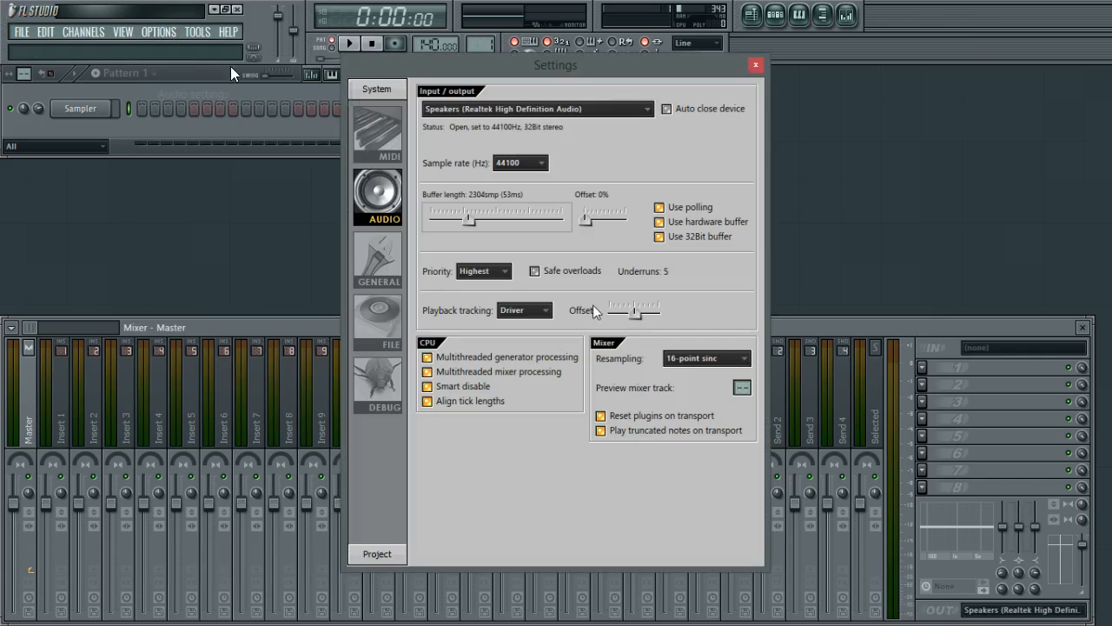
left_click(512, 108)
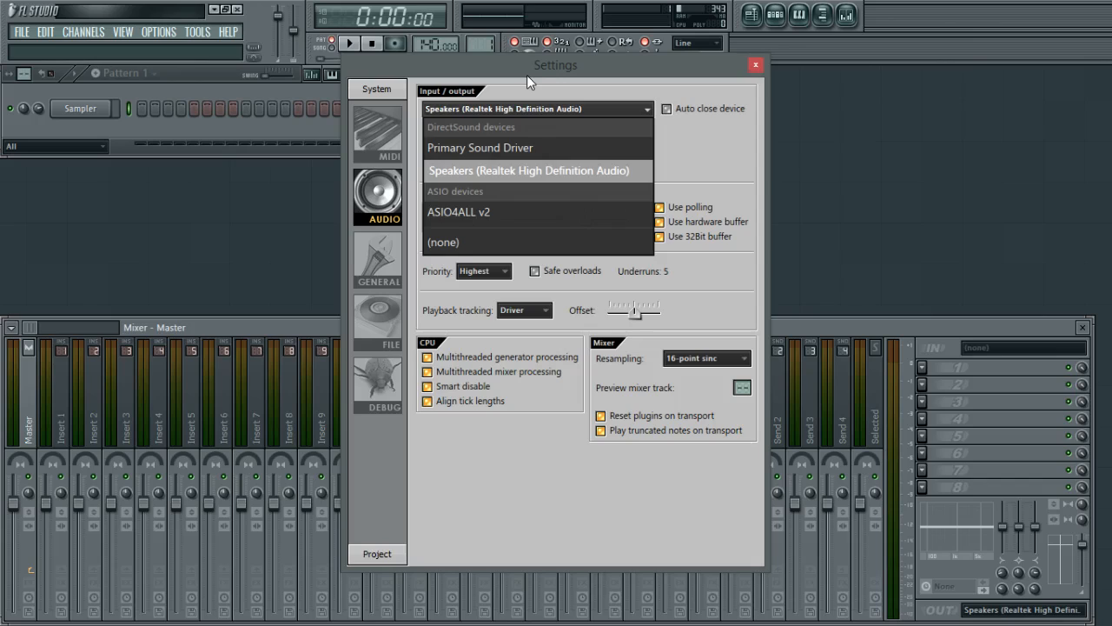
left_click(527, 76)
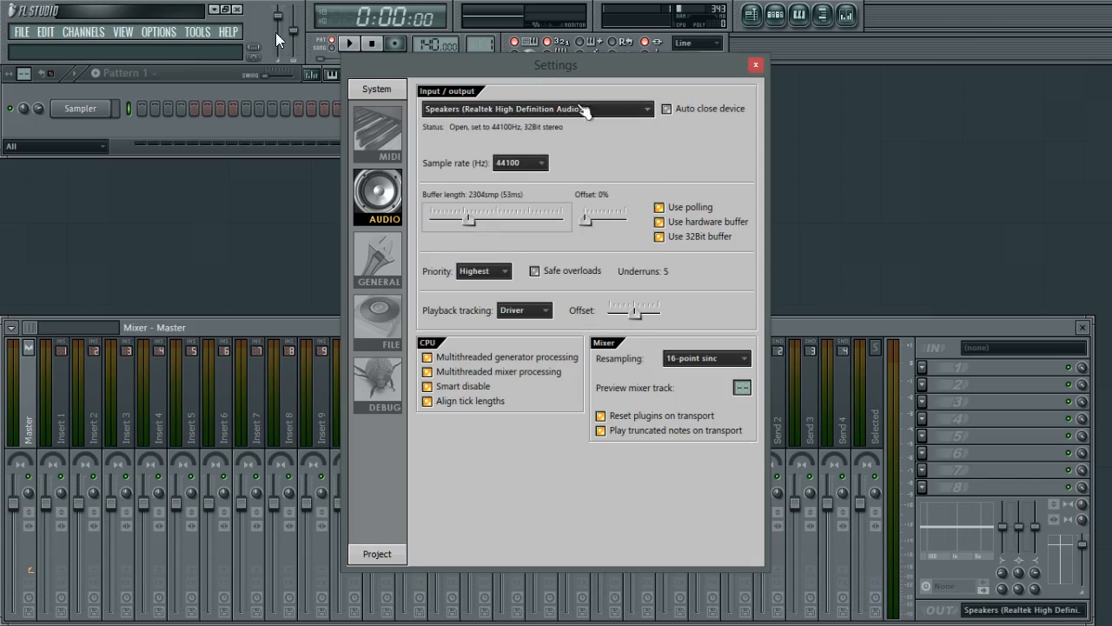
left_click(473, 111)
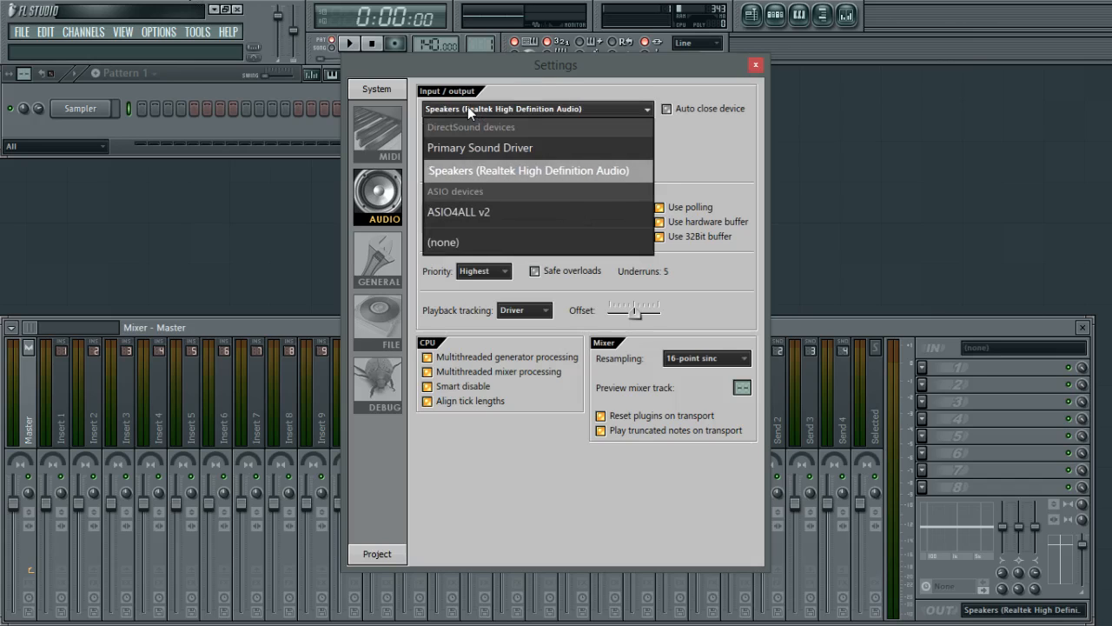
left_click_drag(712, 68, 720, 63)
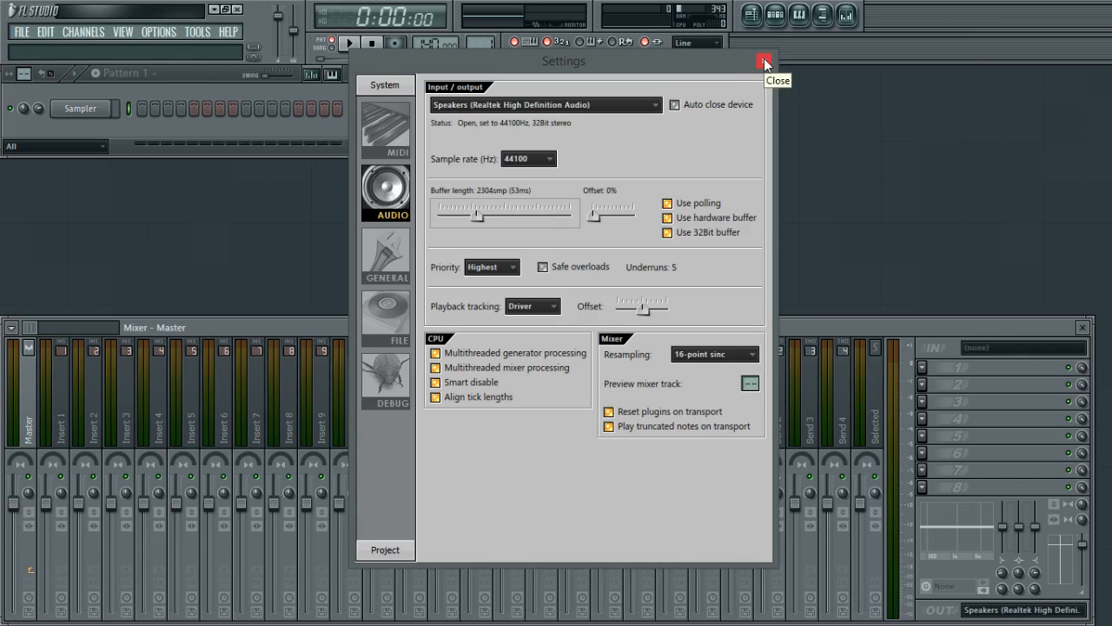
left_click(764, 61)
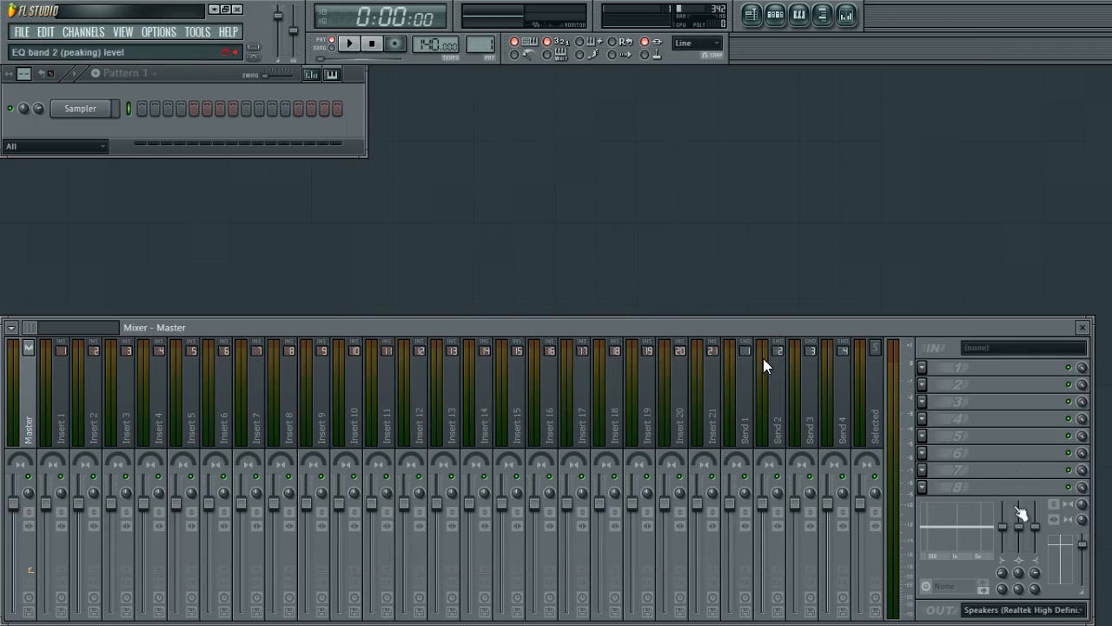
Reopen the audio settings, then open and close the reference manual page on recording audio.
left_click(158, 31)
left_click(179, 95)
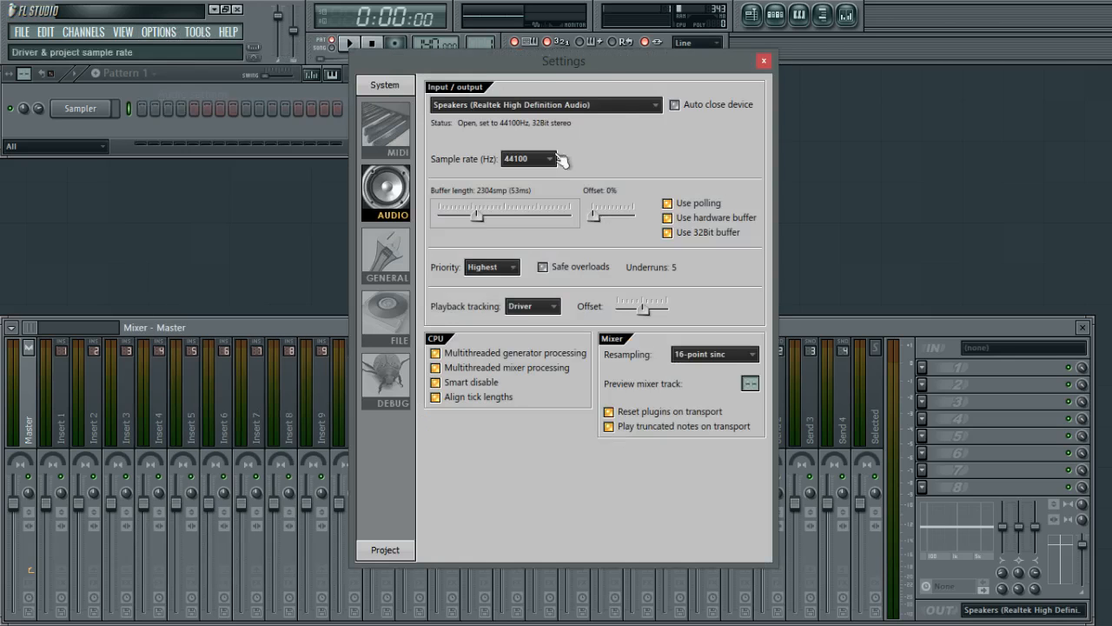
left_click(764, 59)
key("F1")
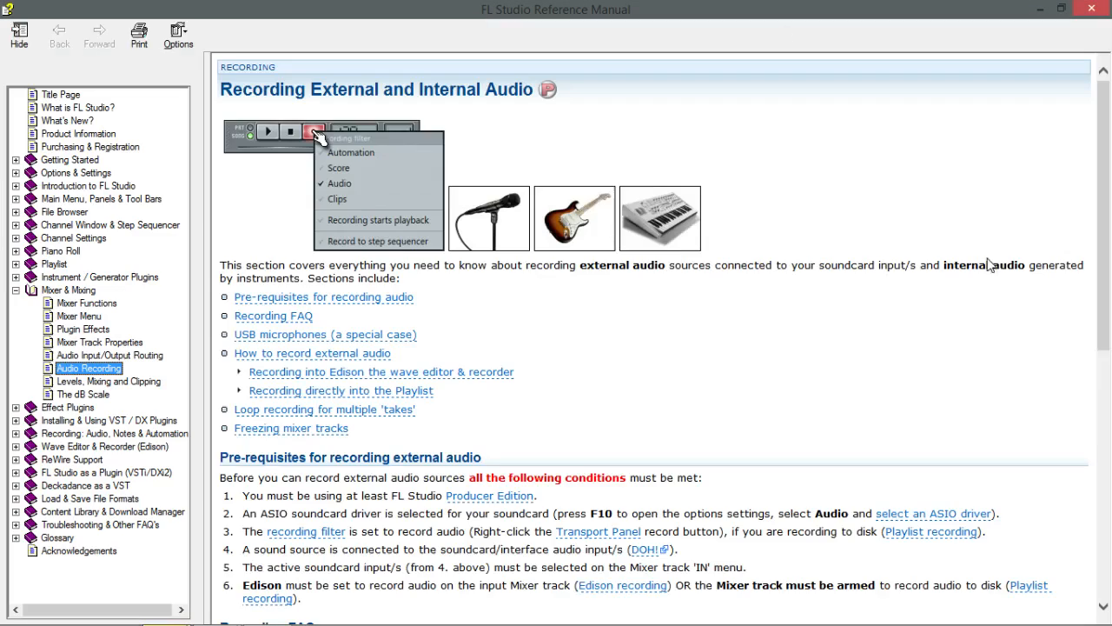
left_click(1091, 9)
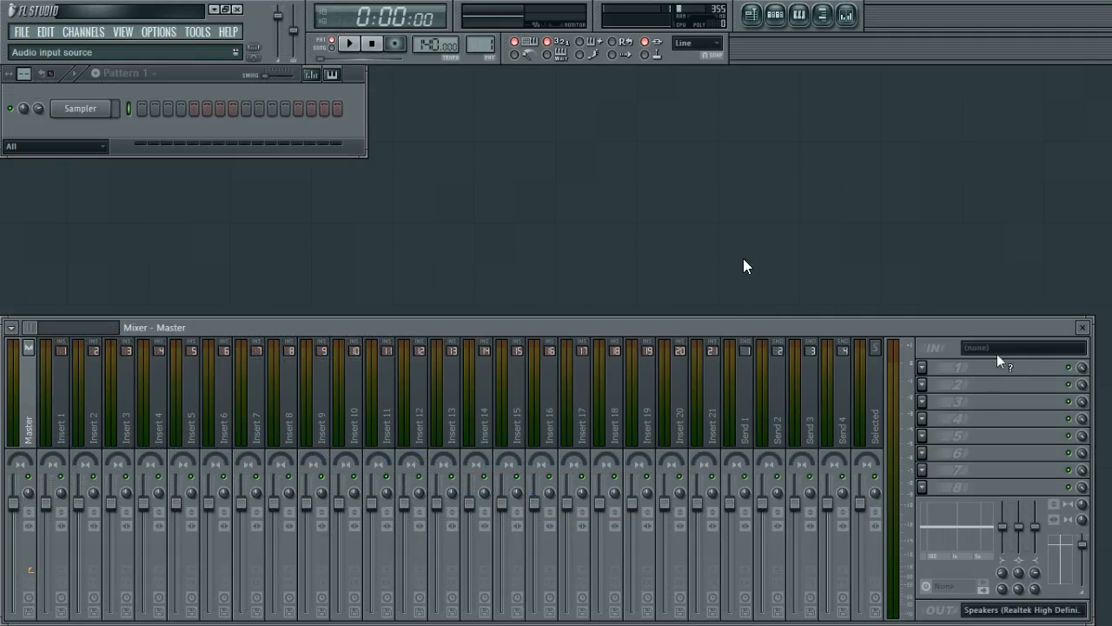
Switch between Insert 1 and the Master track to compare their send routing.
left_click(53, 387)
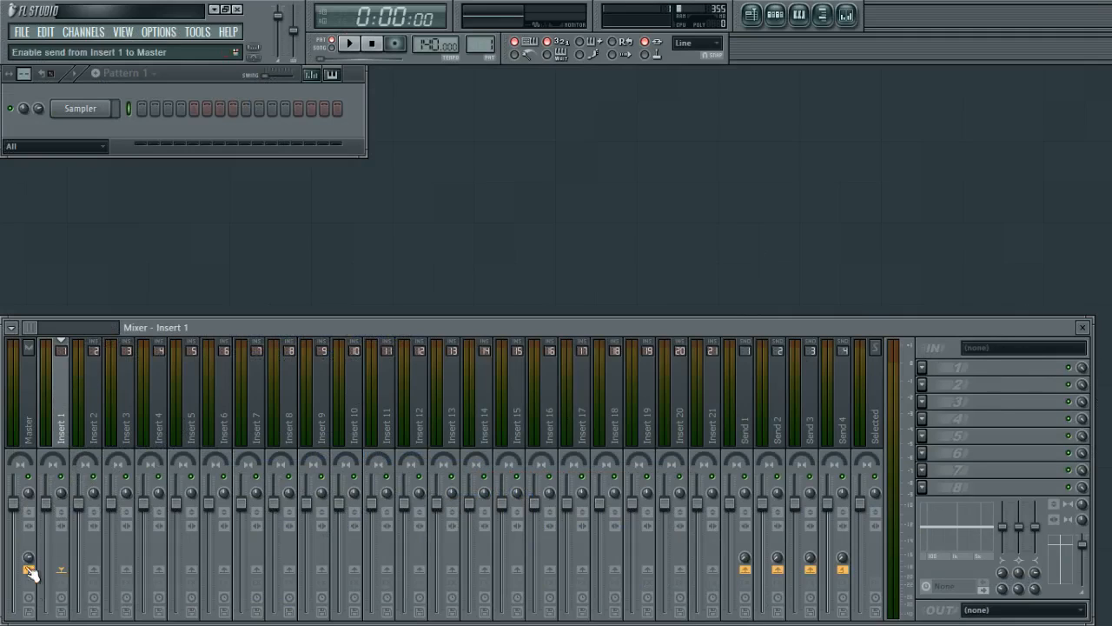
left_click(37, 431)
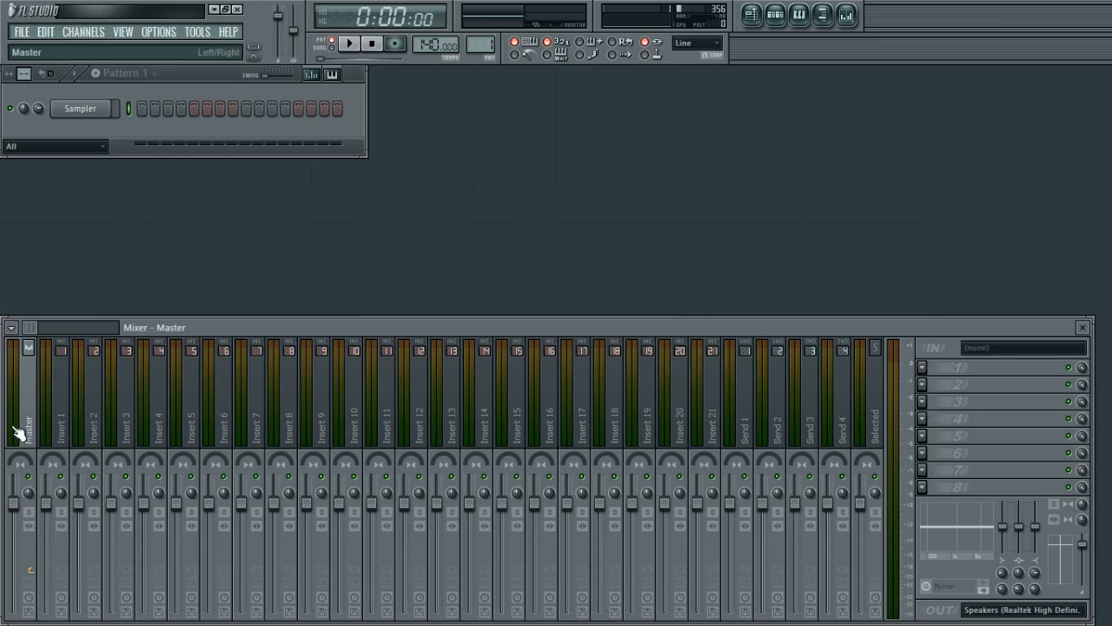
left_click(49, 436)
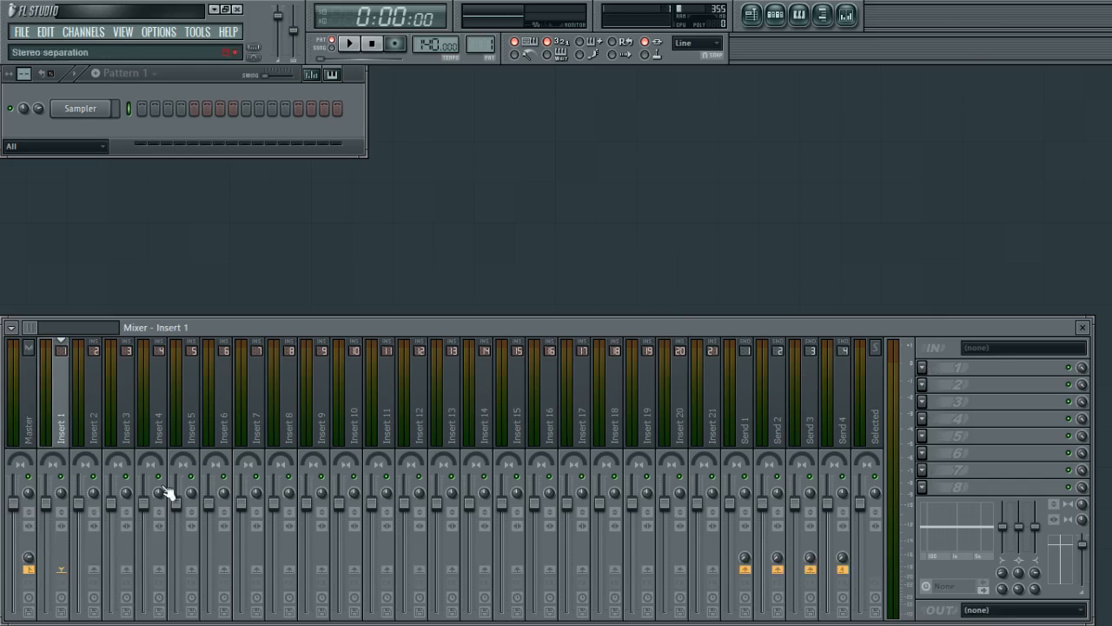
left_click(32, 415)
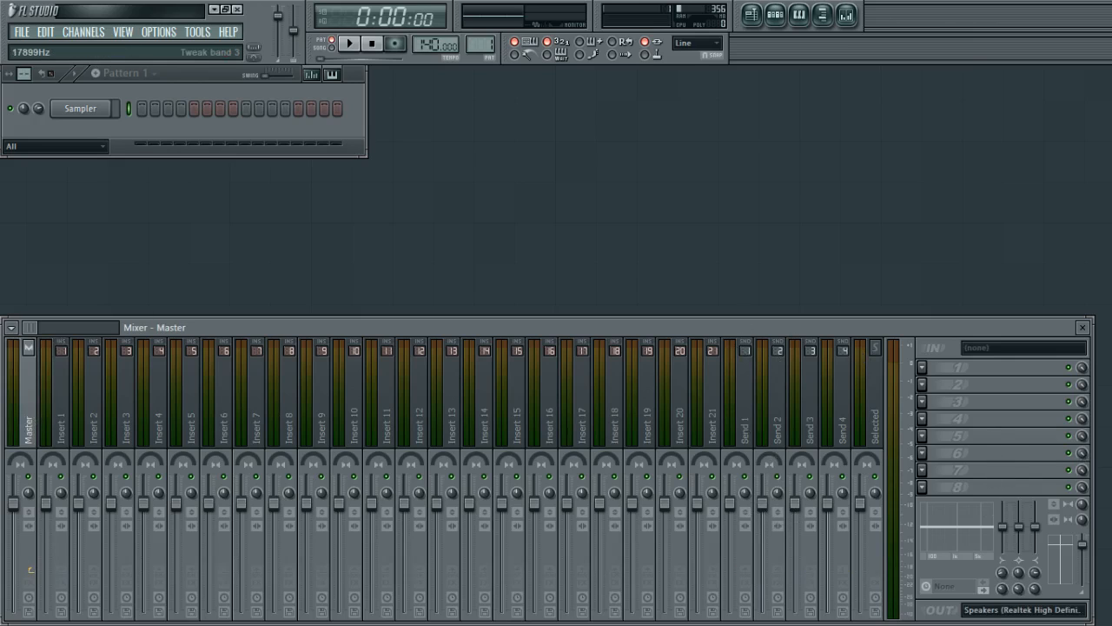
Adjust the master track's EQ band level and reset it.
mouse_move(1008, 537)
left_mouse_down()
mouse_move(1008, 517)
mouse_move(1008, 551)
mouse_move(1003, 508)
mouse_move(1003, 518)
left_mouse_up()
right_click(1003, 529)
left_click(1017, 340)
Adjust the master EQ low shelf frequency and level, then reset the low shelf level.
left_click_drag(1004, 590, 1004, 588)
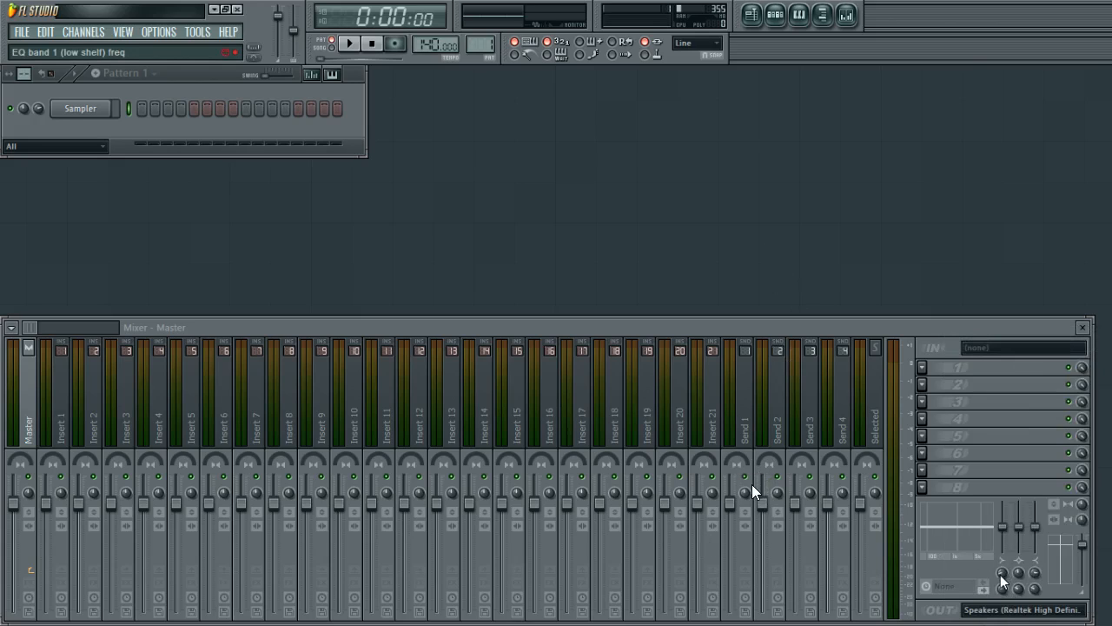
left_click_drag(1003, 589, 1003, 580)
left_click_drag(1002, 527, 1003, 545)
left_click_drag(1008, 589, 1004, 544)
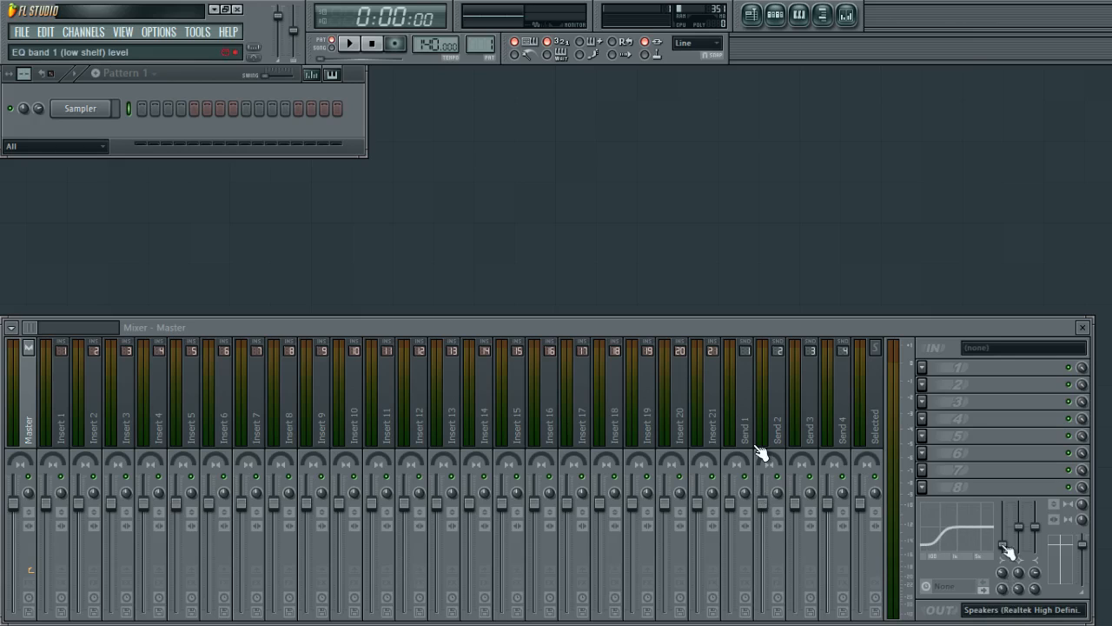
right_click(1001, 571)
left_click(1012, 345)
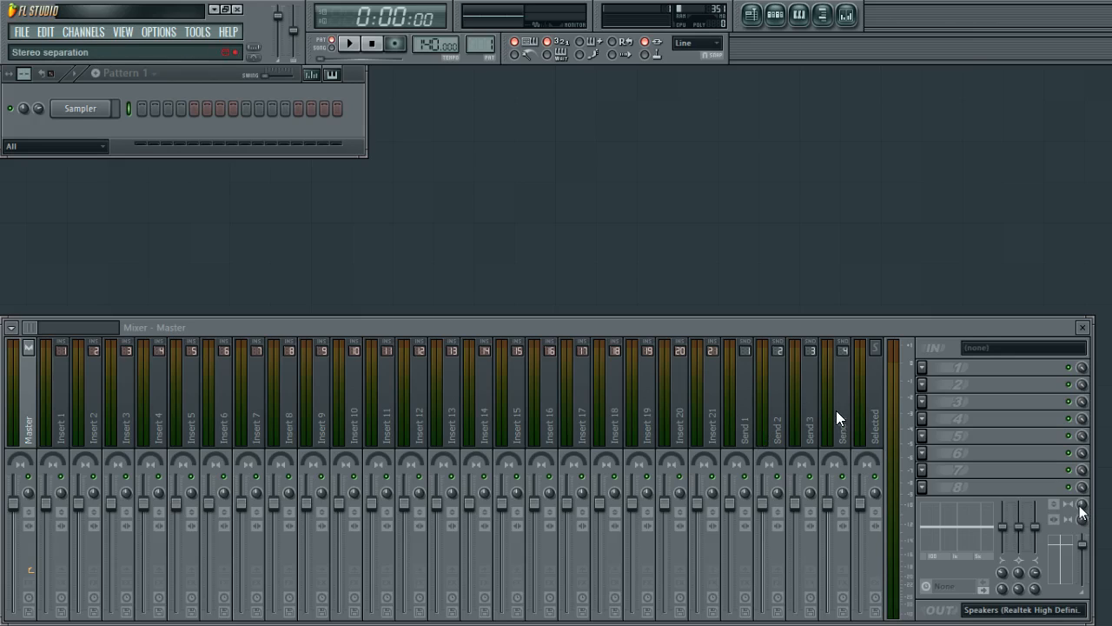
Reset the master track's stereo separation knob.
left_click_drag(1081, 509, 1082, 509)
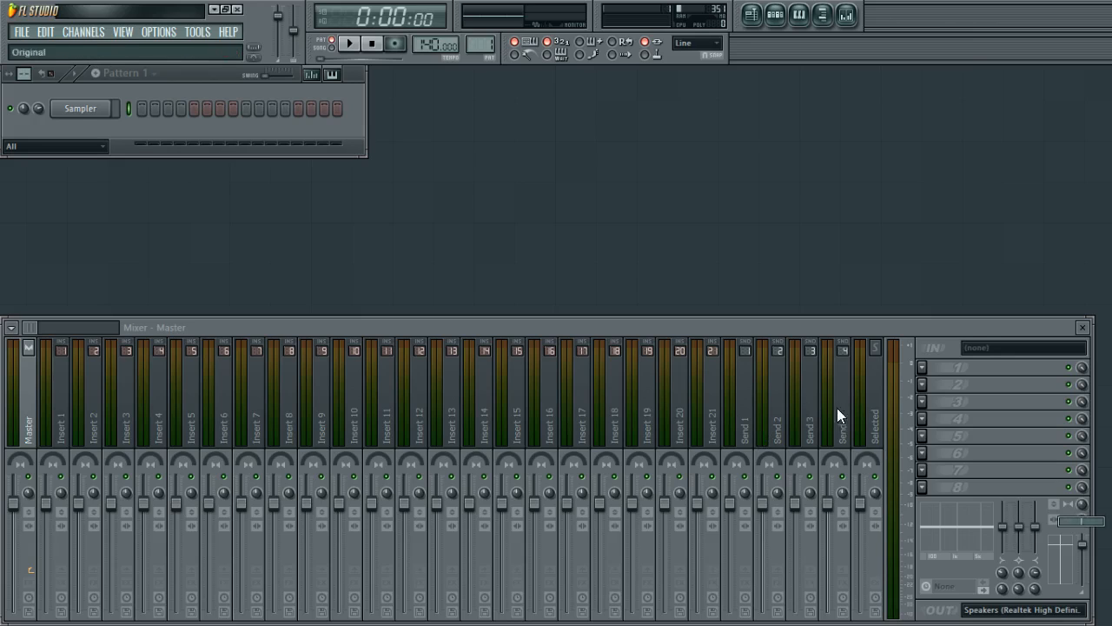
right_click(29, 492)
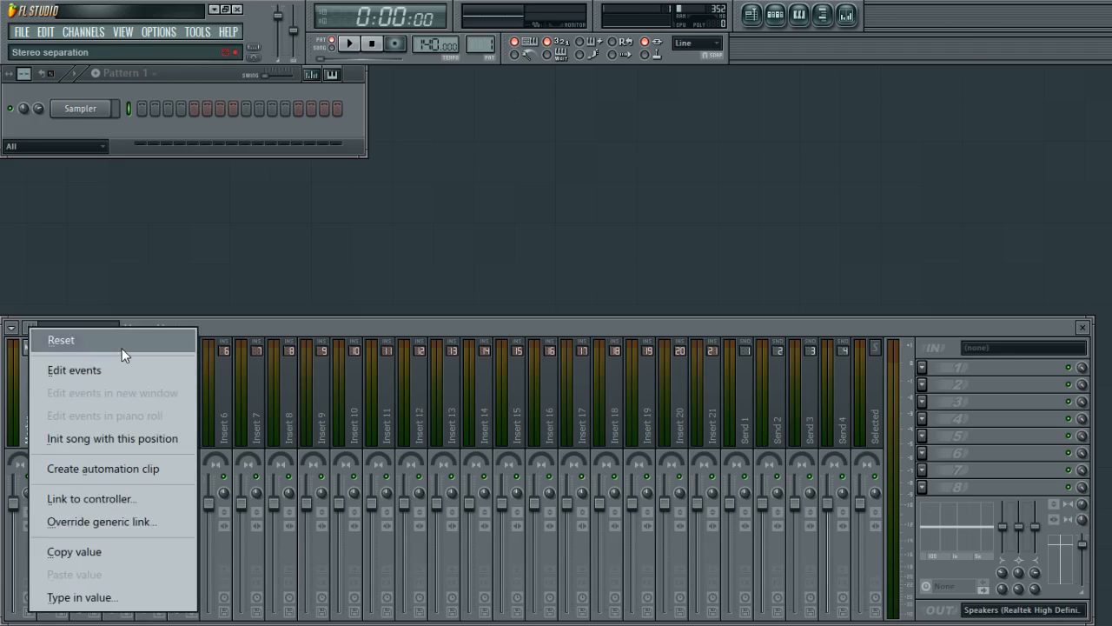
left_click(121, 339)
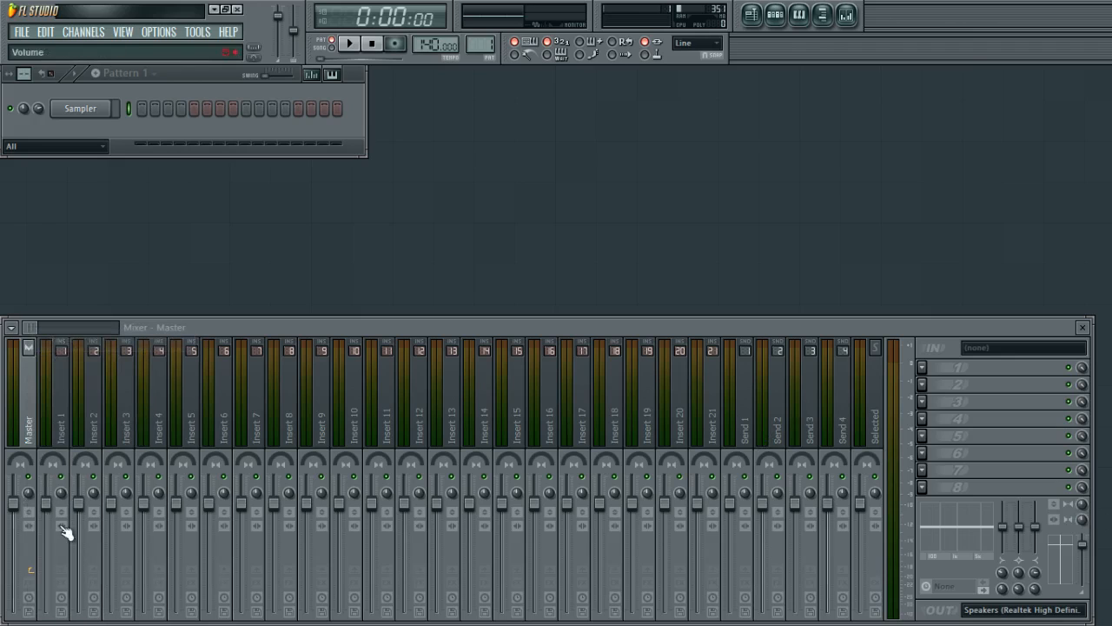
Reset the master track's panning and volume to their defaults.
right_click(1082, 519)
left_click(977, 340)
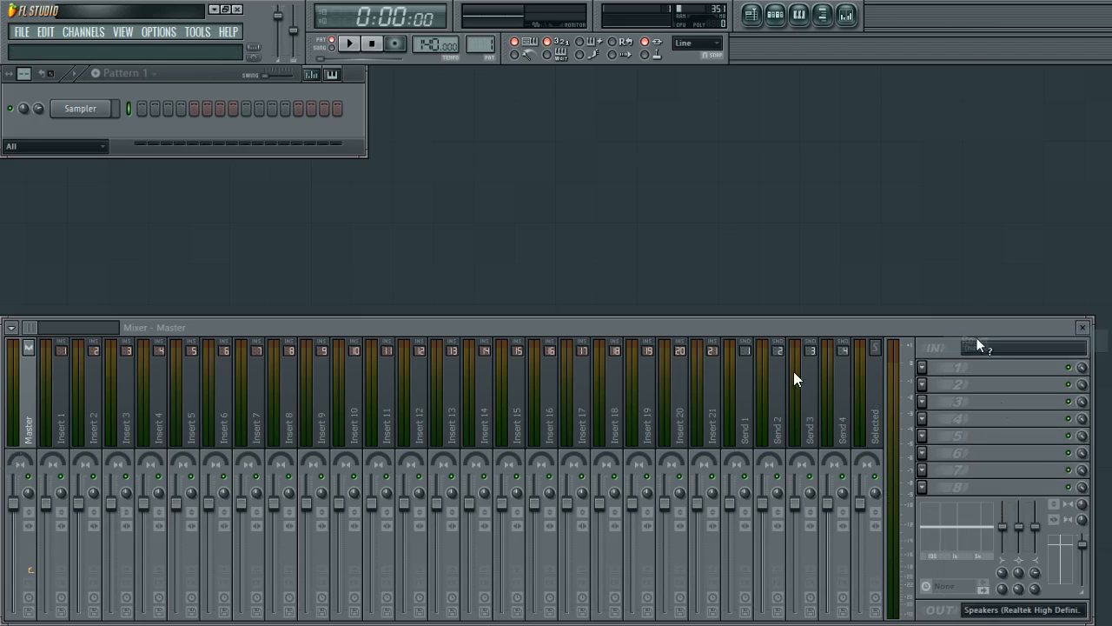
mouse_move(1082, 547)
left_mouse_down()
mouse_move(1081, 572)
mouse_move(1082, 547)
left_mouse_up()
right_click(1081, 546)
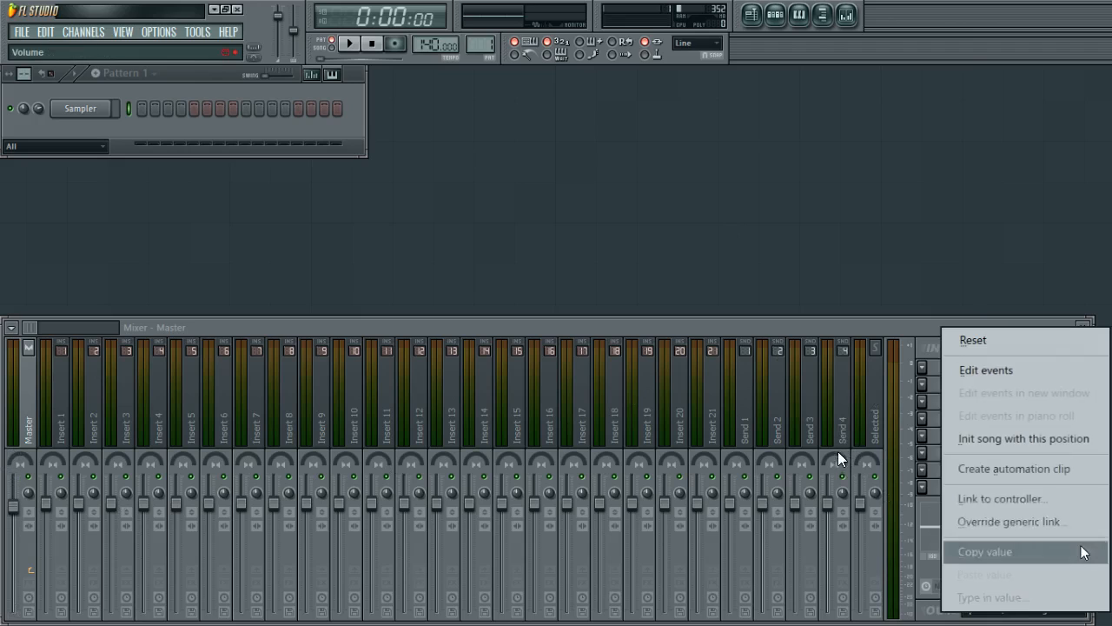
left_click(1015, 342)
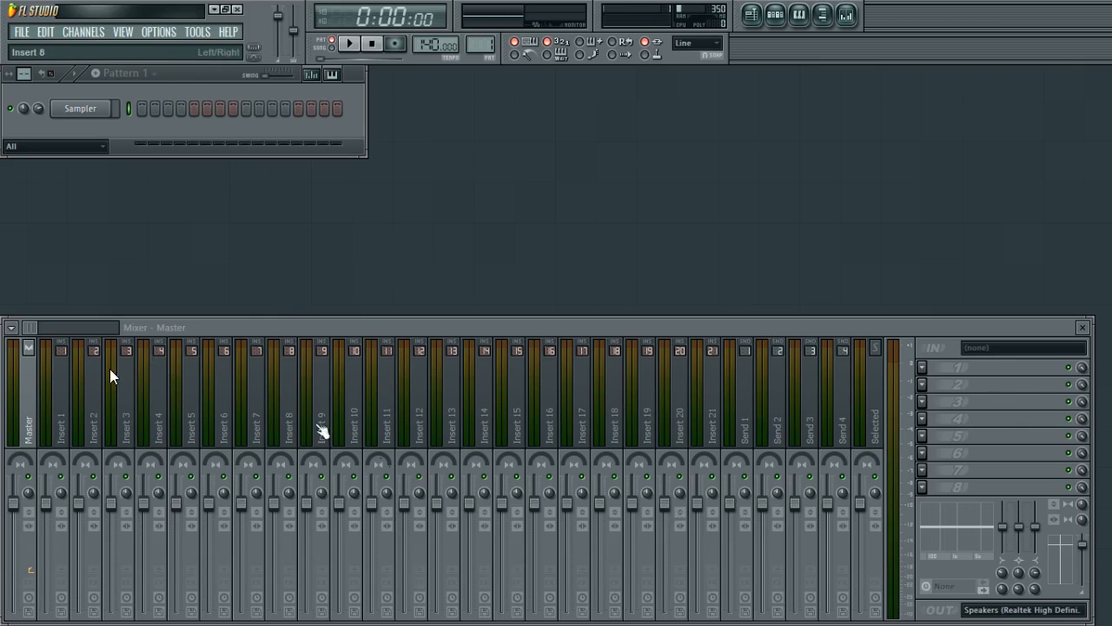
Select Insert 5, Insert 1 and the Master track to compare their routing.
left_click(195, 436)
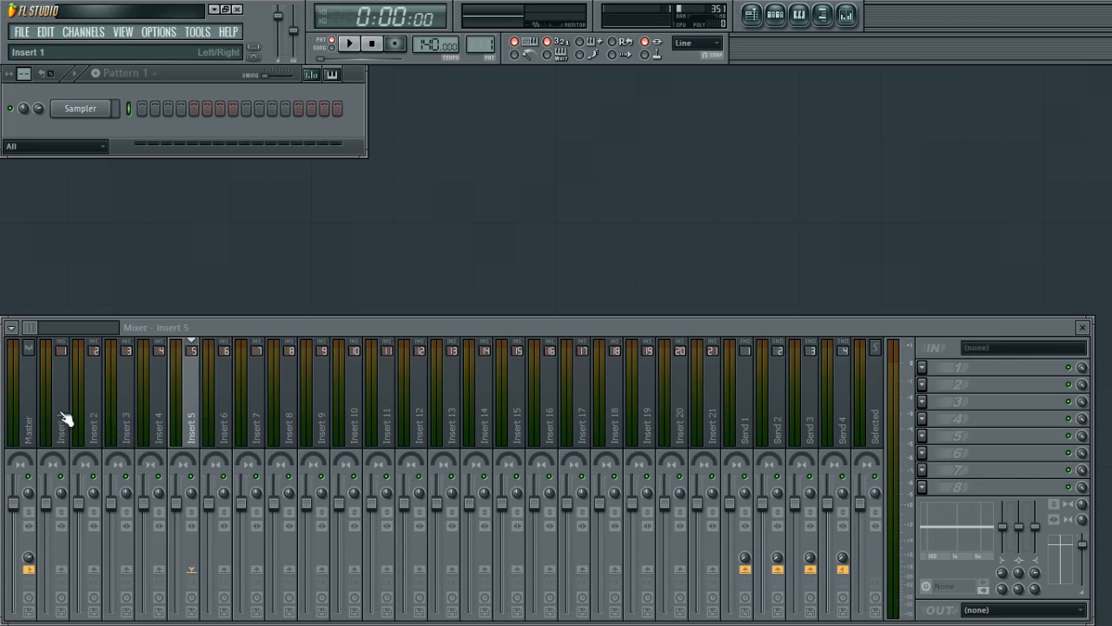
left_click(30, 418)
left_click(47, 421)
left_click(29, 421)
left_click(43, 413)
left_click(30, 422)
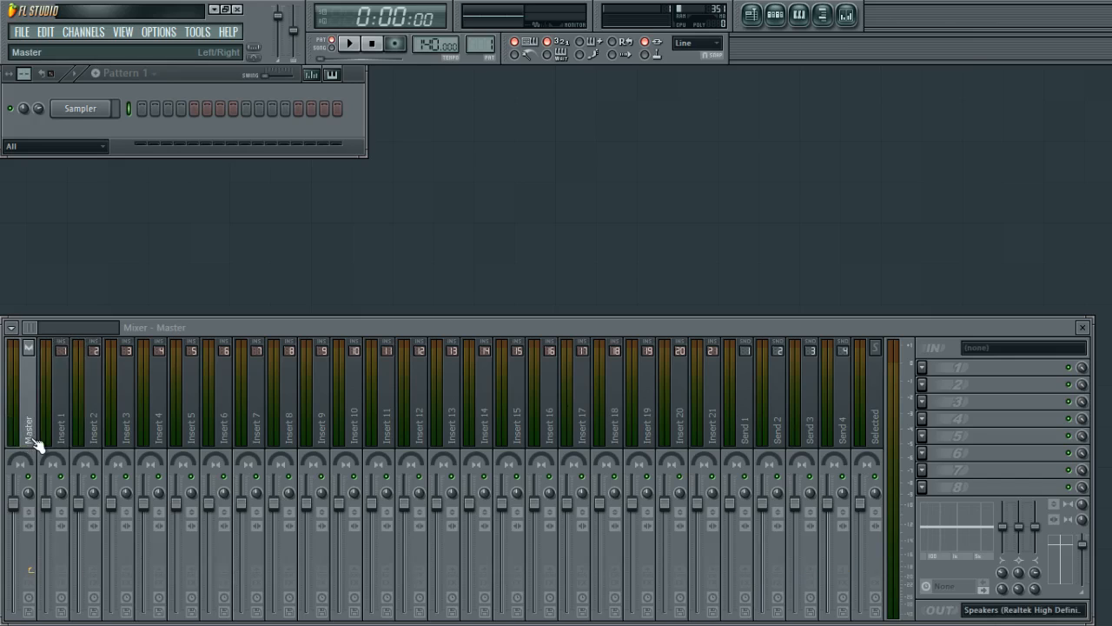
left_click(192, 428)
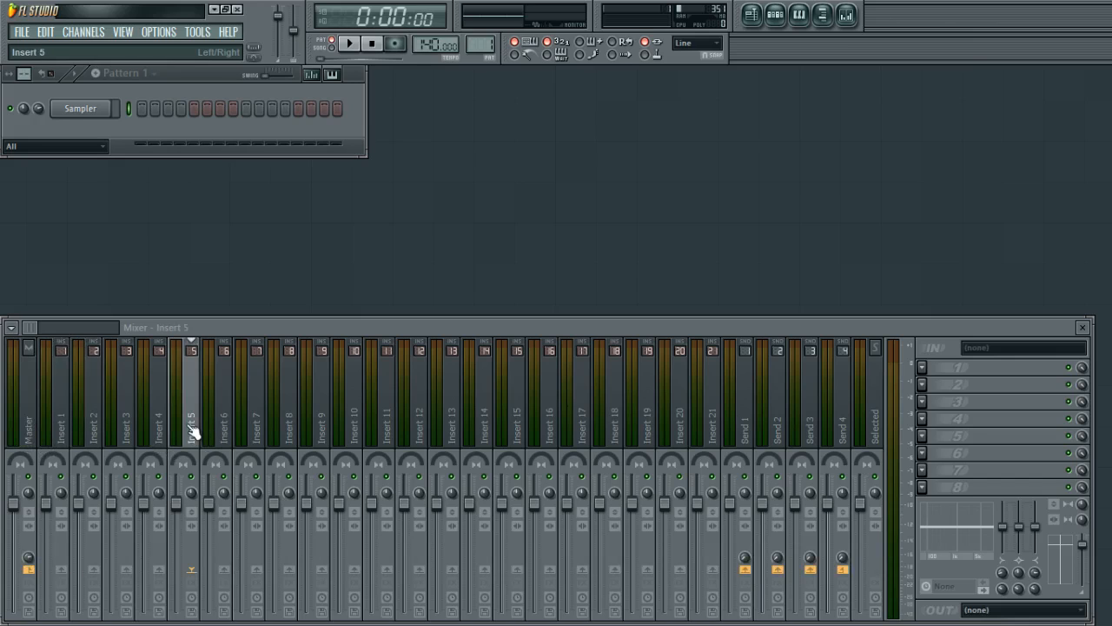
left_click(31, 428)
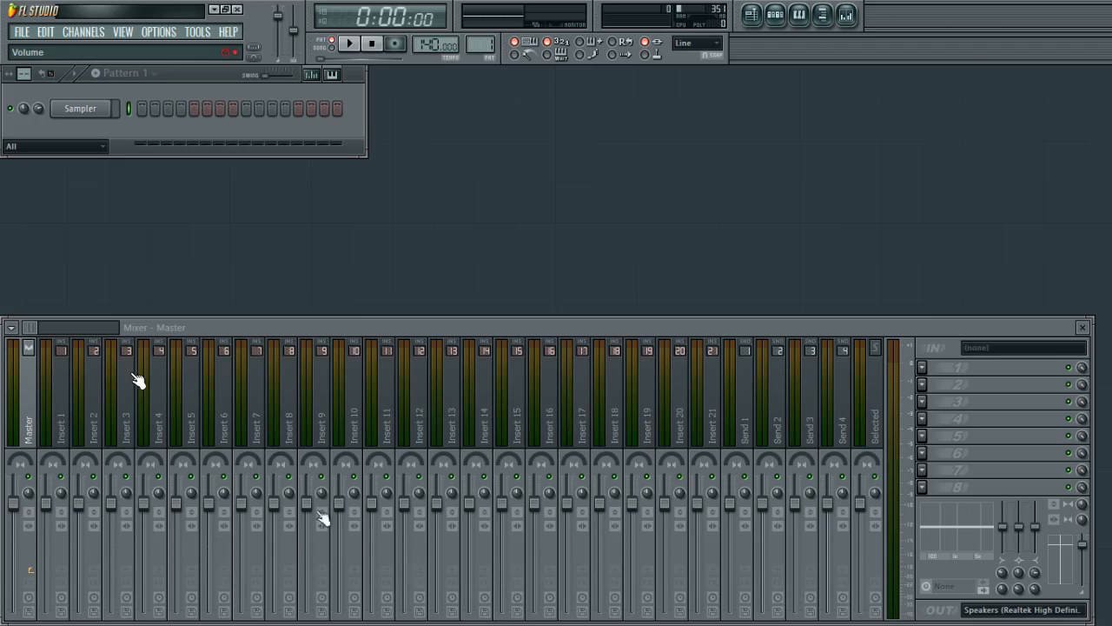
Reset the master EQ low shelf width.
right_click(1002, 588)
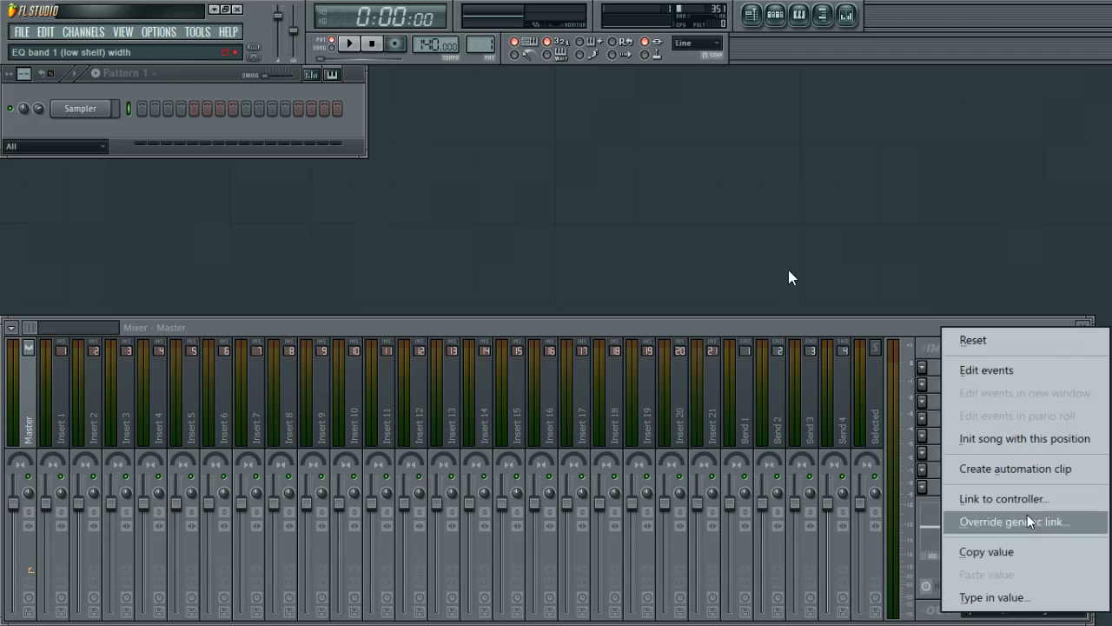
left_click(999, 342)
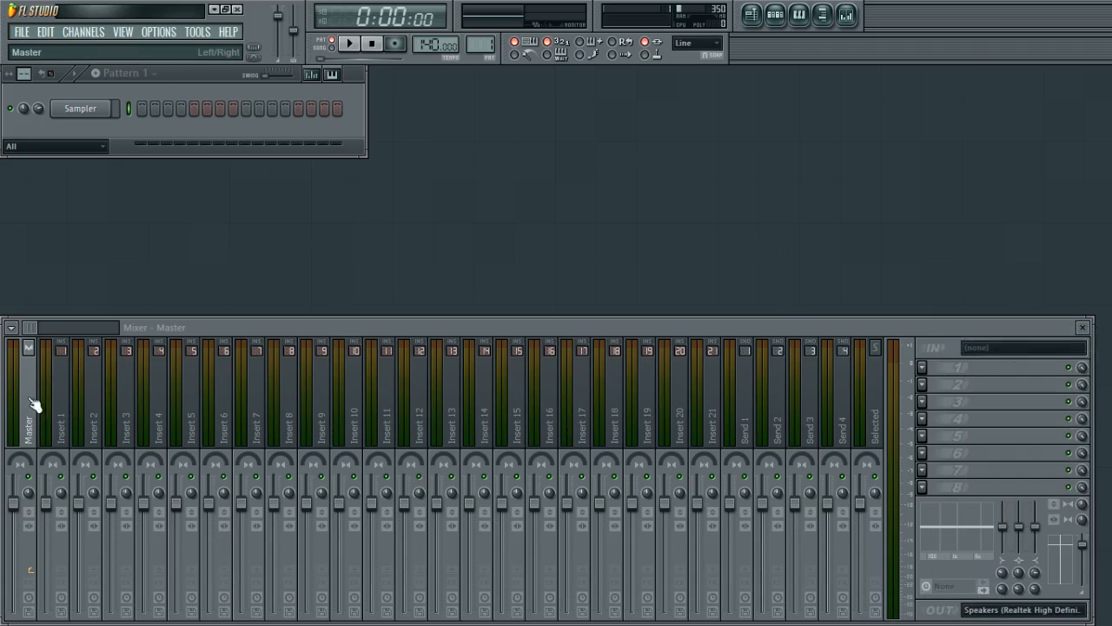
Scroll through the mixer's insert tracks up to Insert 99 and back, then select Insert 1.
left_click_drag(63, 399, 451, 347)
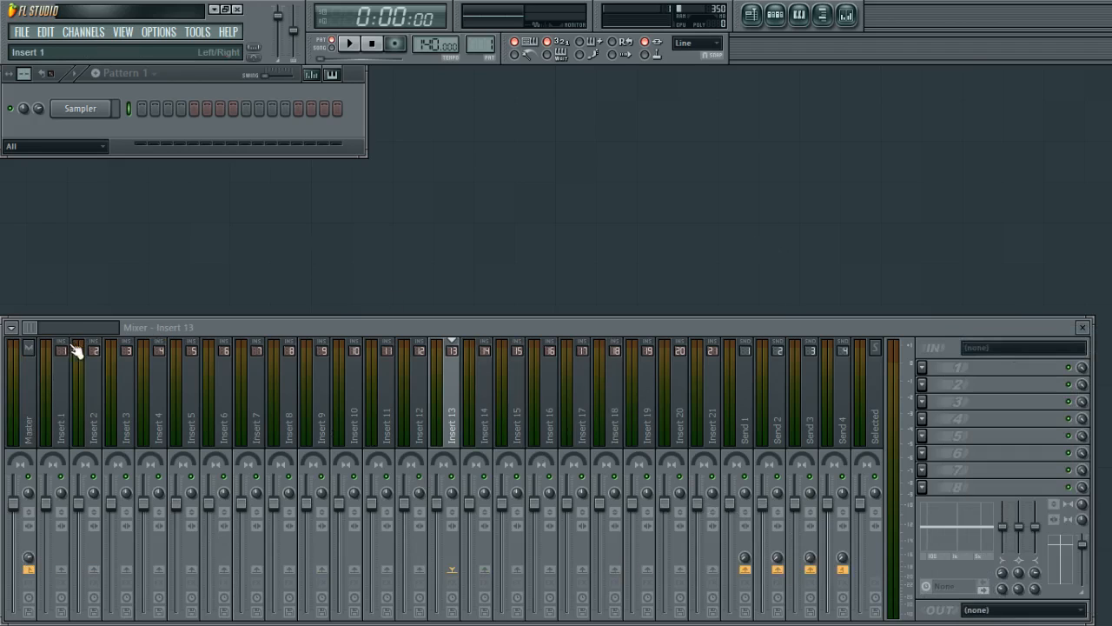
left_click_drag(34, 334, 221, 343)
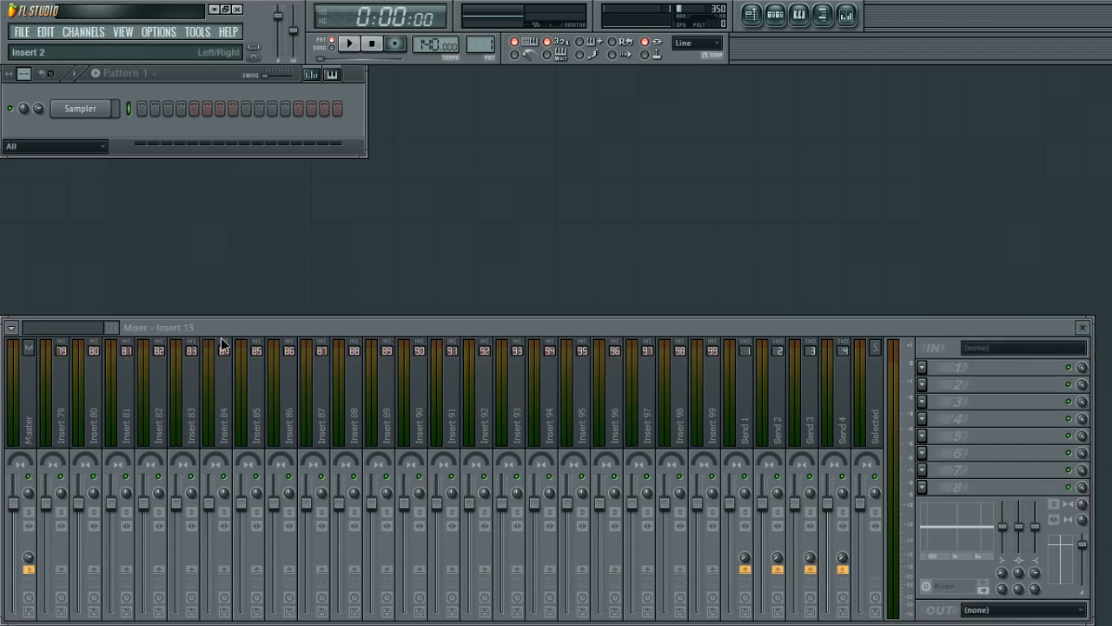
left_click(200, 417)
left_click(252, 404)
left_click_drag(109, 339, 6, 341)
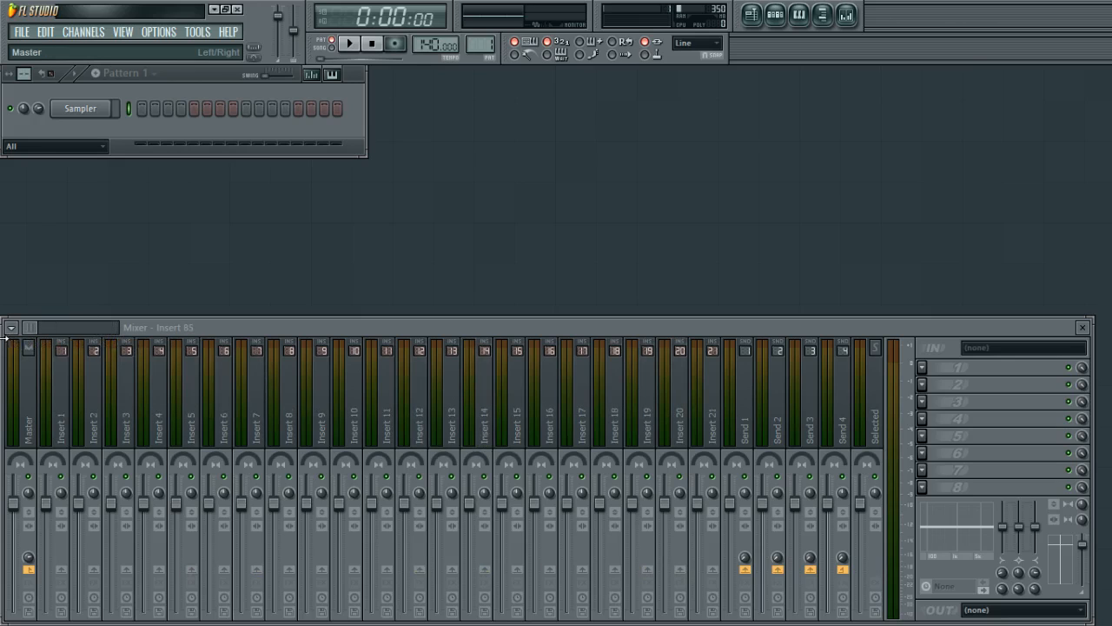
left_click(68, 404)
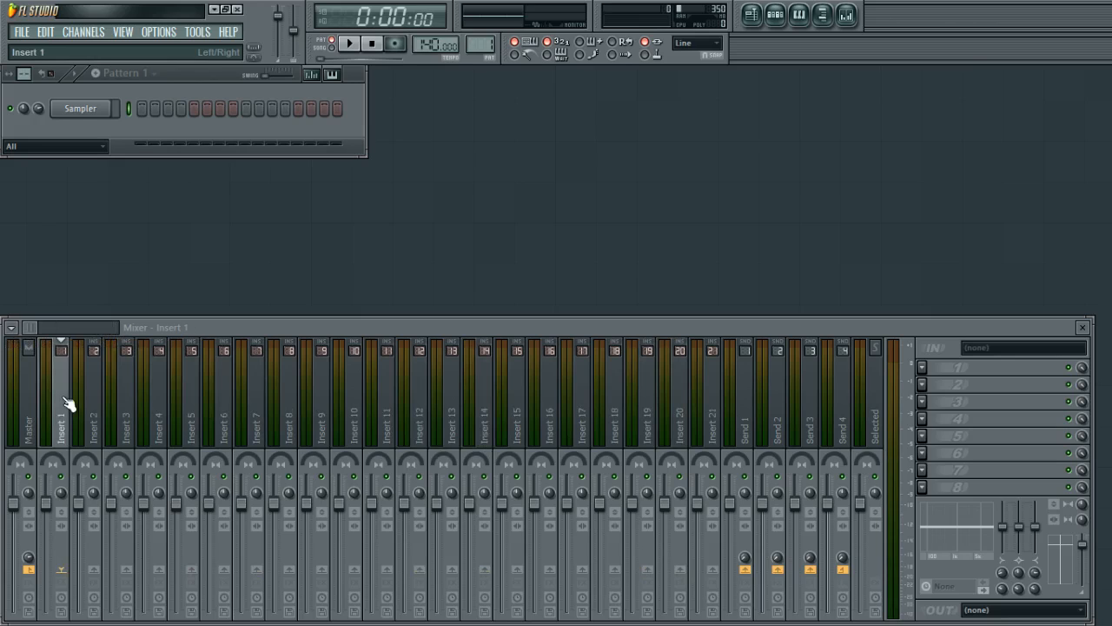
Select Insert 2, Insert 3 and Insert 1 in turn to compare their routing.
left_click_drag(92, 421, 53, 435)
left_click(102, 427)
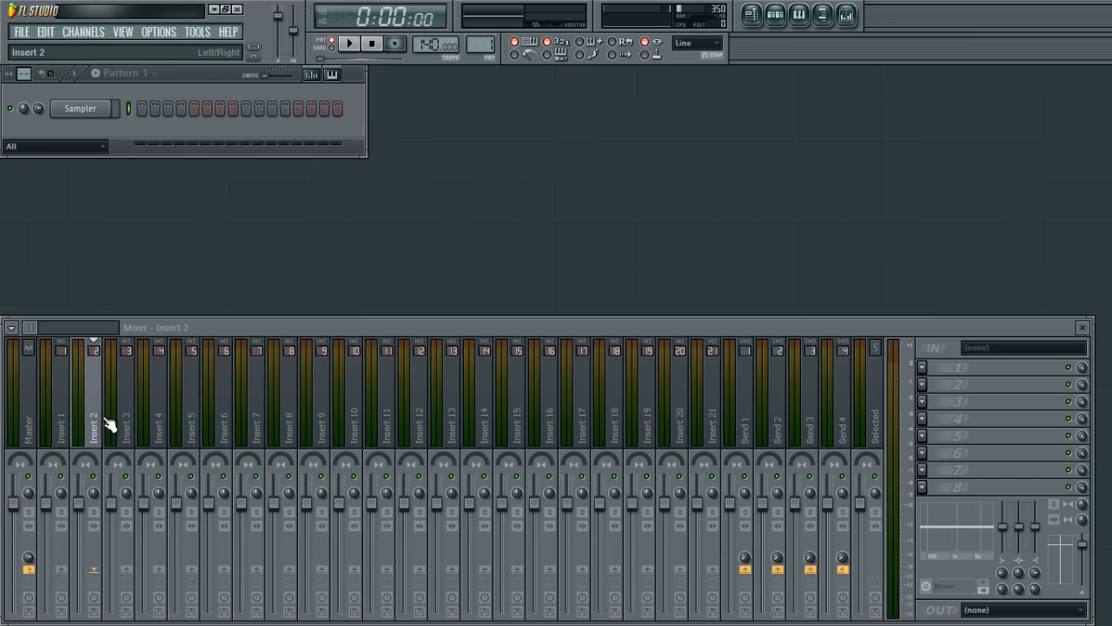
left_click(129, 415)
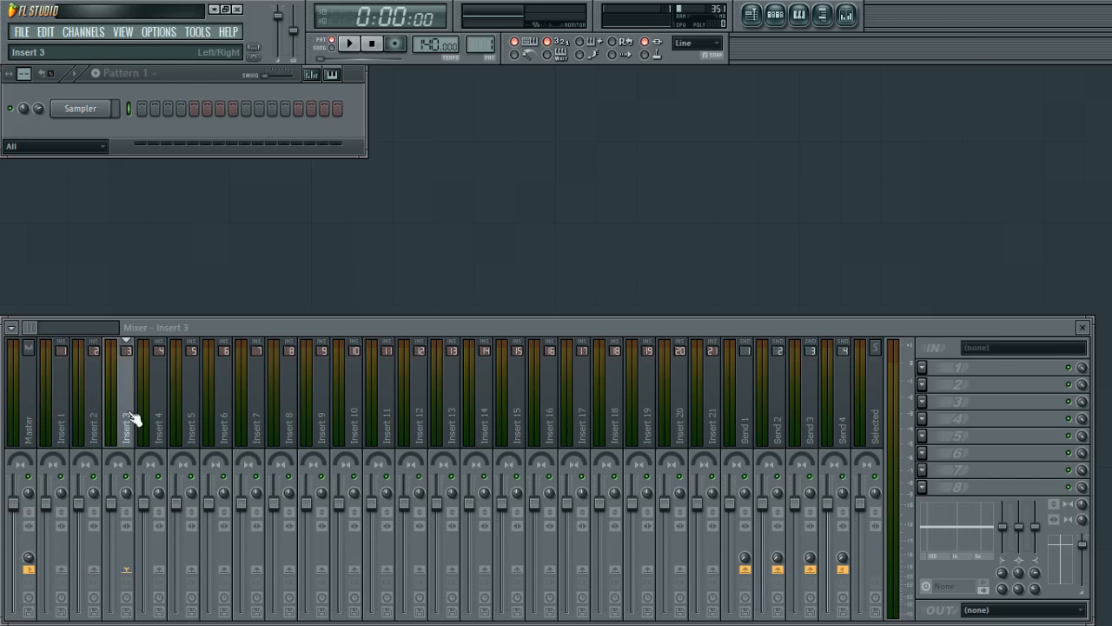
left_click_drag(694, 433, 49, 426)
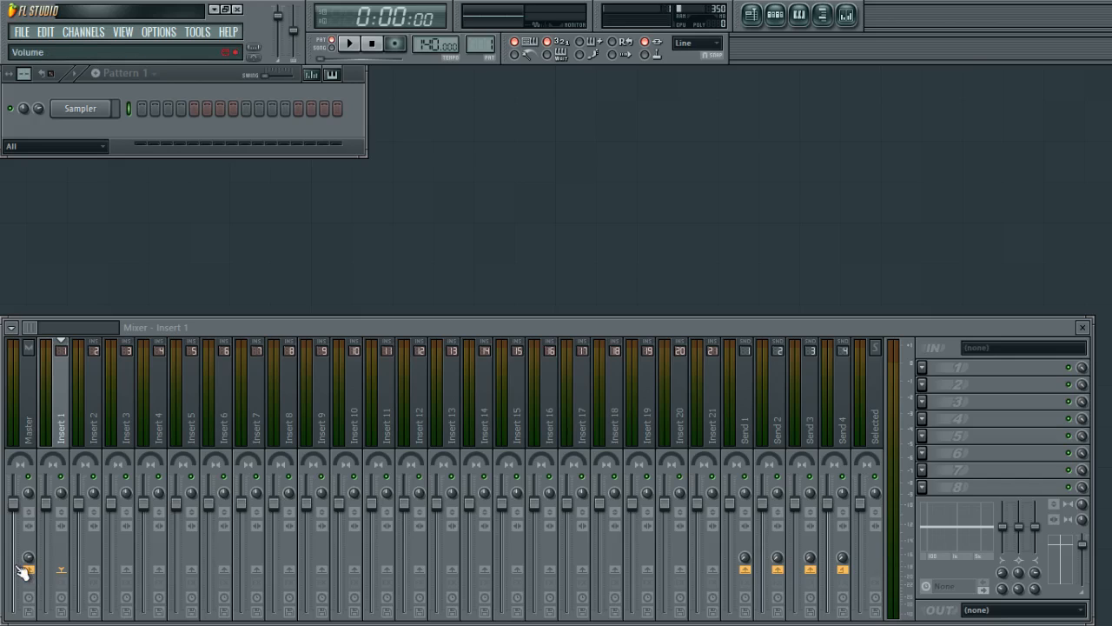
Replace the Sampler channel with the Harmless synthesizer and close its plugin window.
right_click(91, 111)
left_click(44, 158)
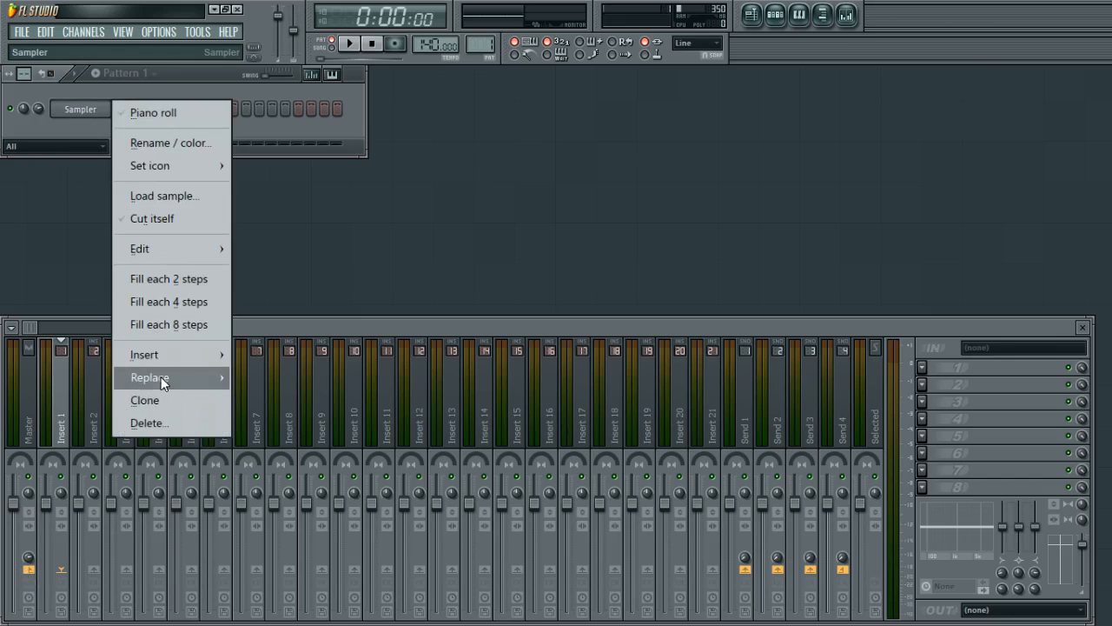
mouse_move(160, 377)
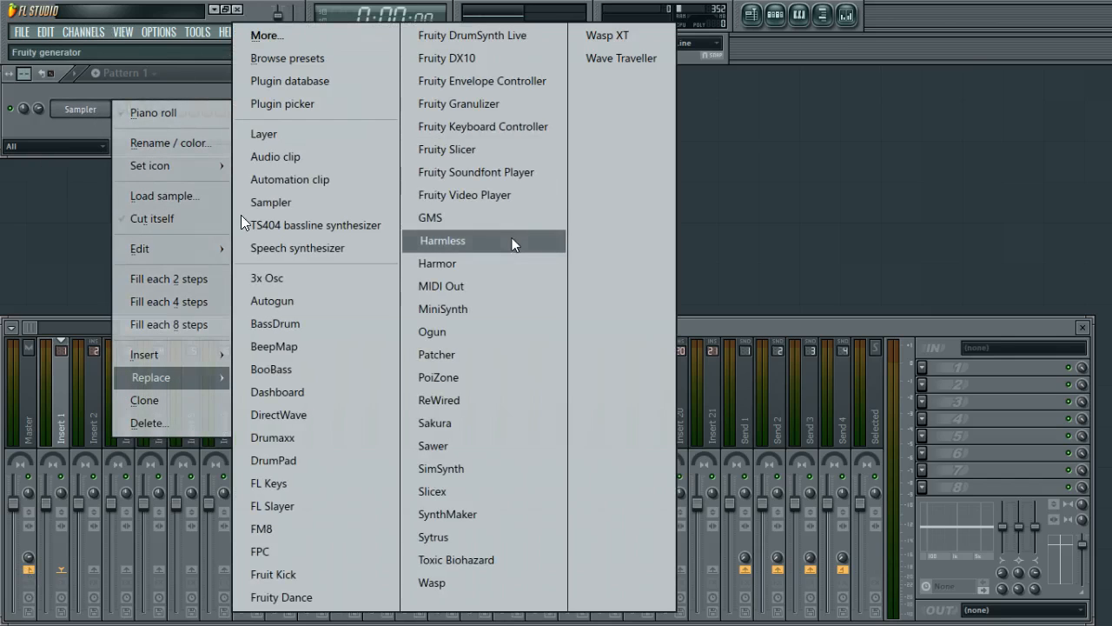
left_click(438, 249)
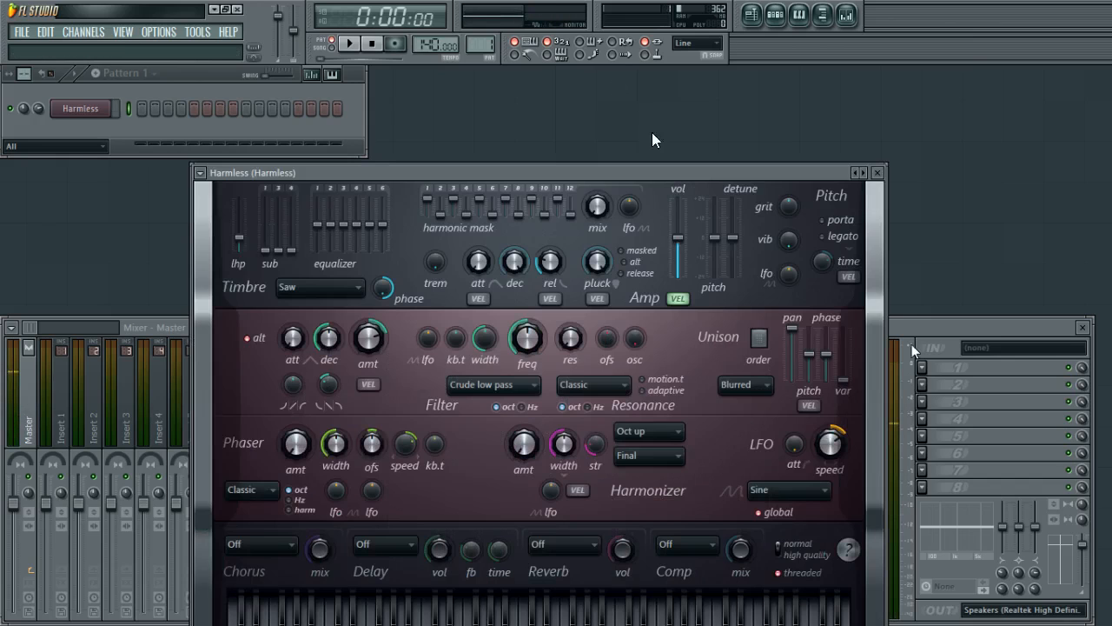
left_click(878, 174)
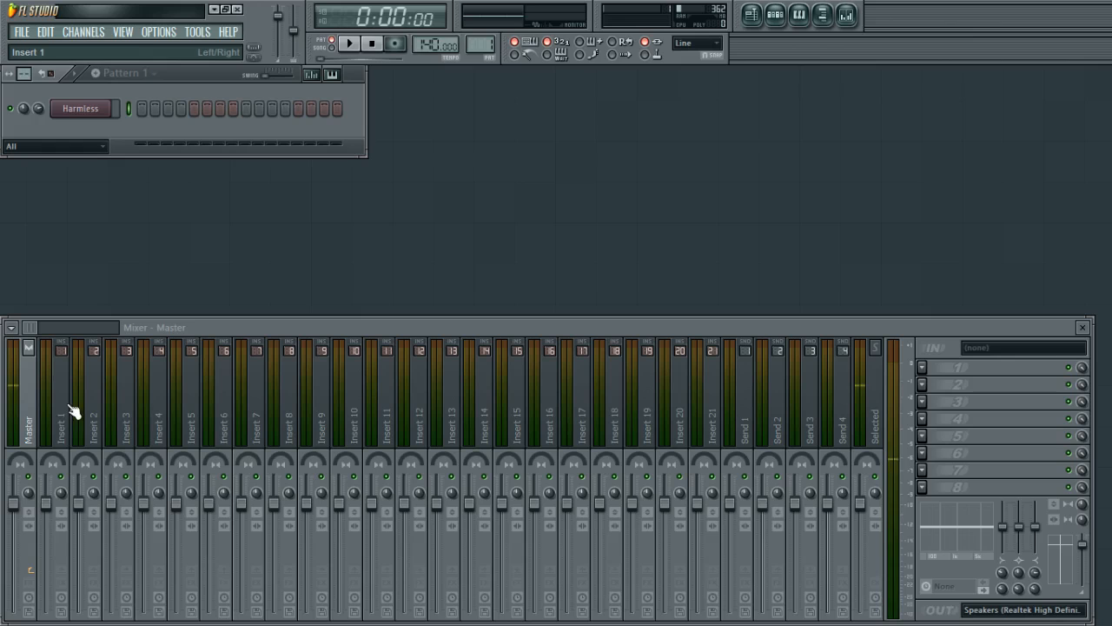
Route the Harmless channel to mixer Insert 1.
left_click(78, 111)
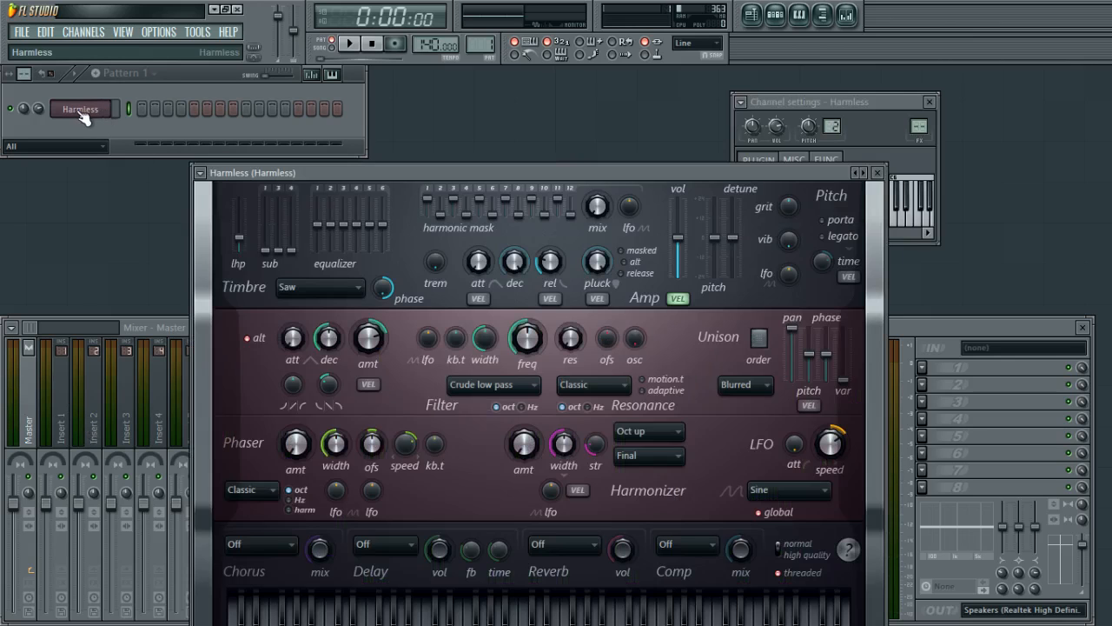
left_click(80, 110)
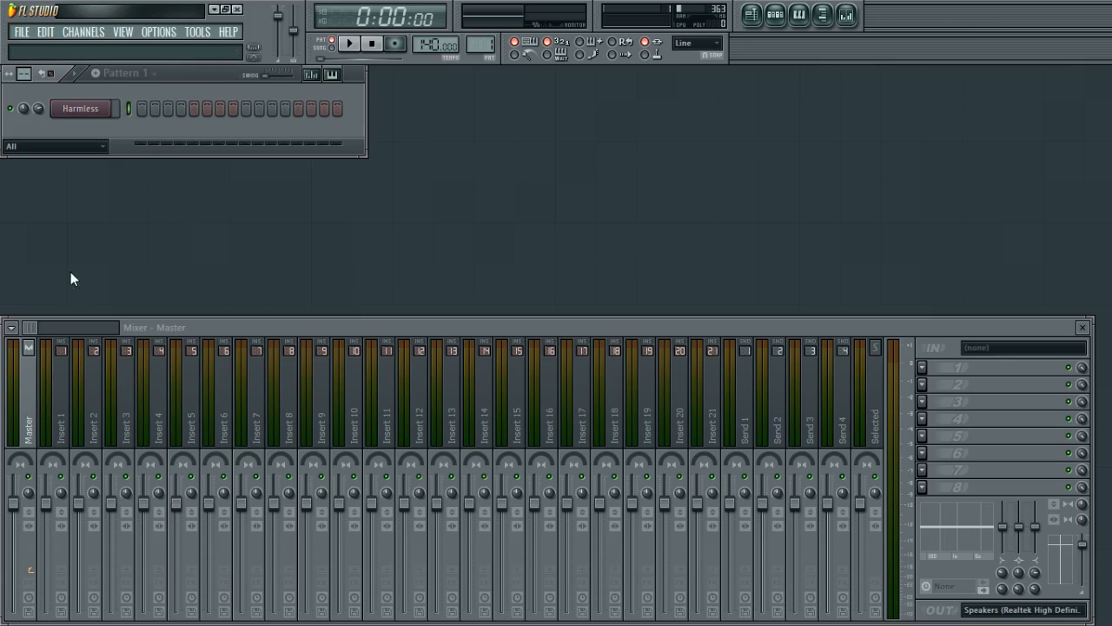
left_click(66, 426)
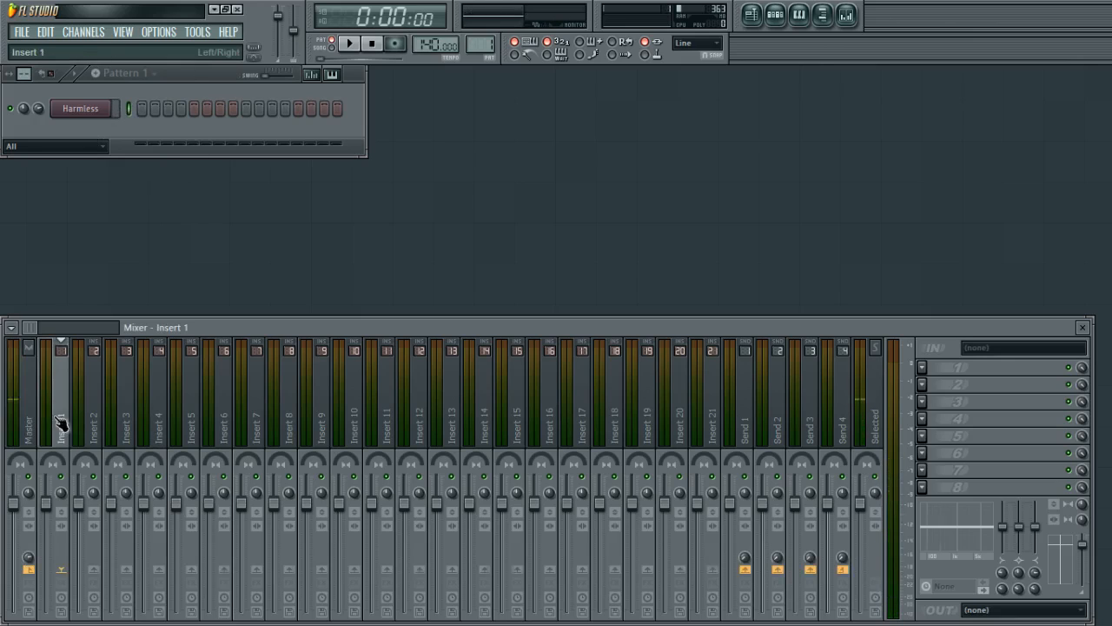
left_click(163, 433)
left_click(52, 408)
key("q")
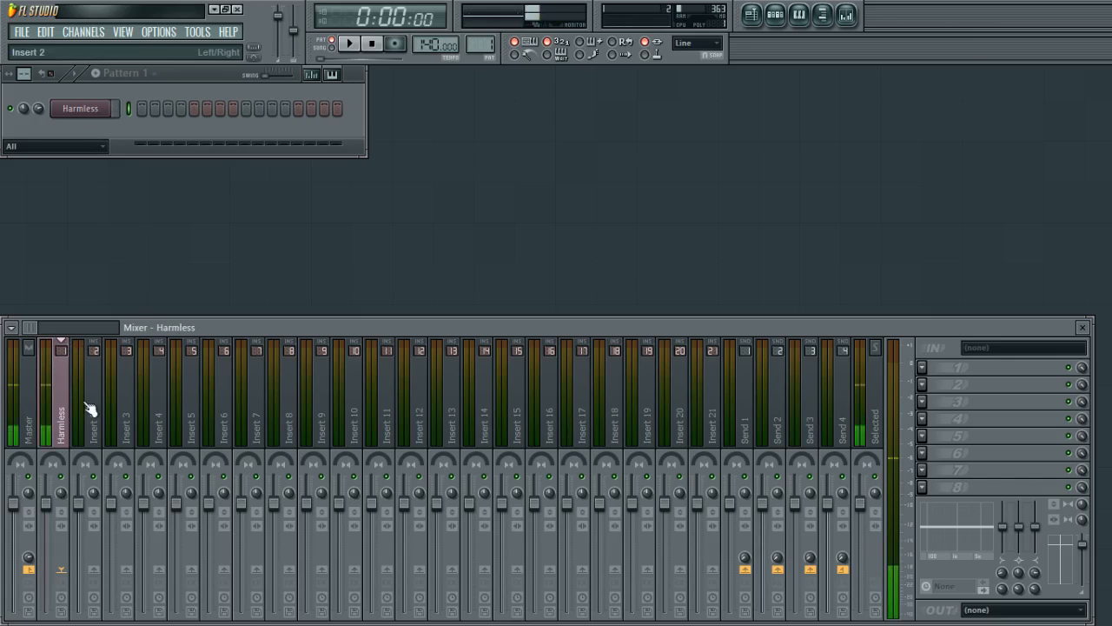
double_click(61, 415)
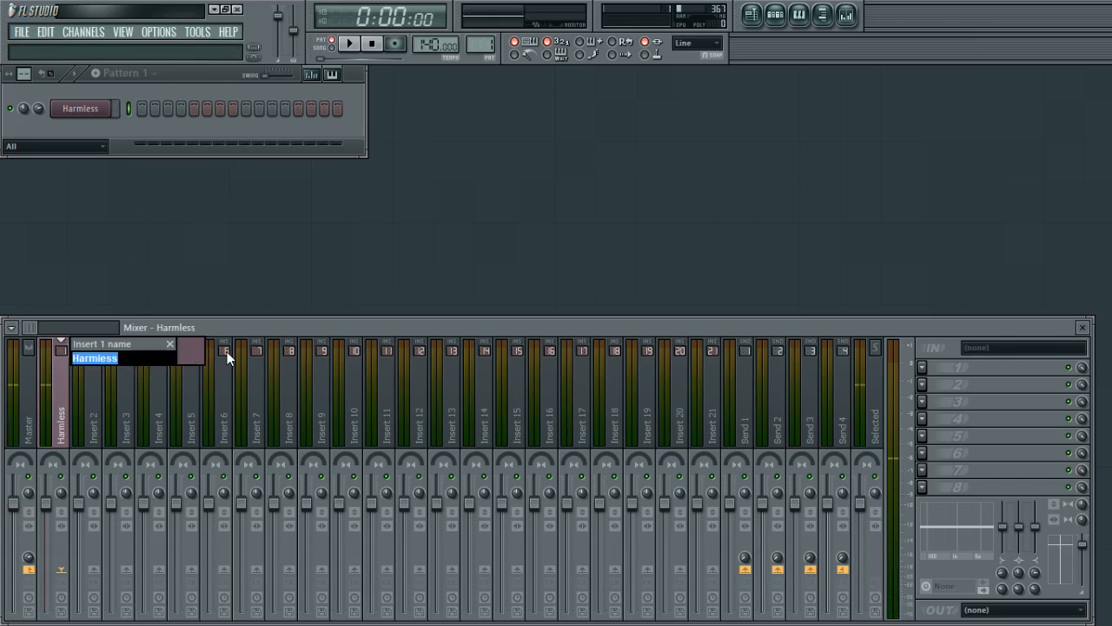
key("Escape")
key("F2")
key("Escape")
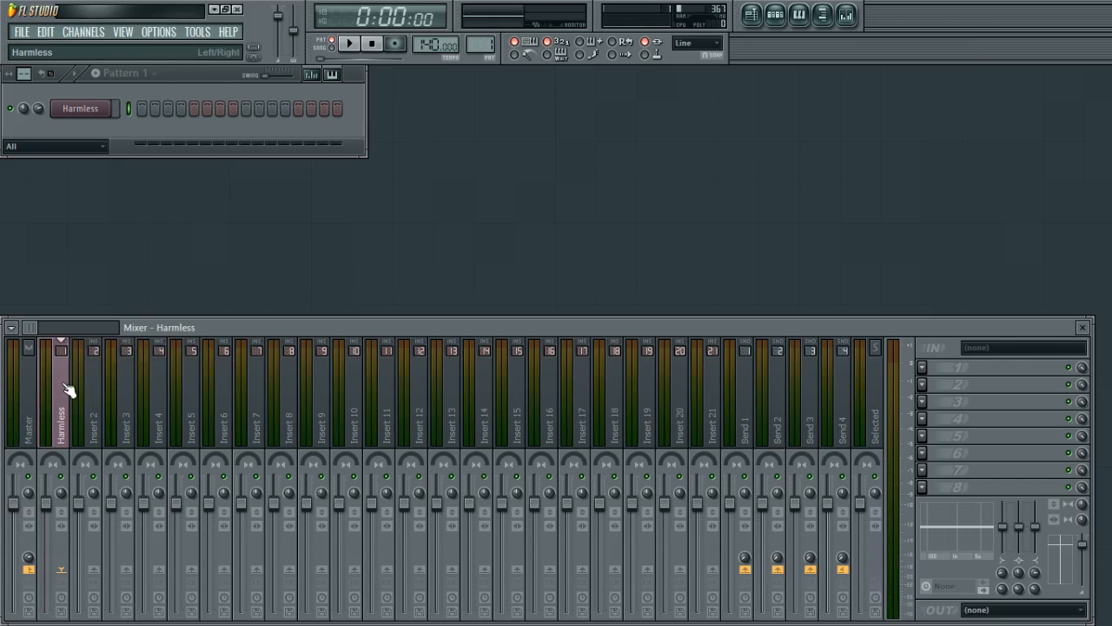
Rename Insert 1 as soundz, picking a track colour from the palette.
middle_click(65, 383)
right_click(60, 425)
key("F2")
left_click(202, 355)
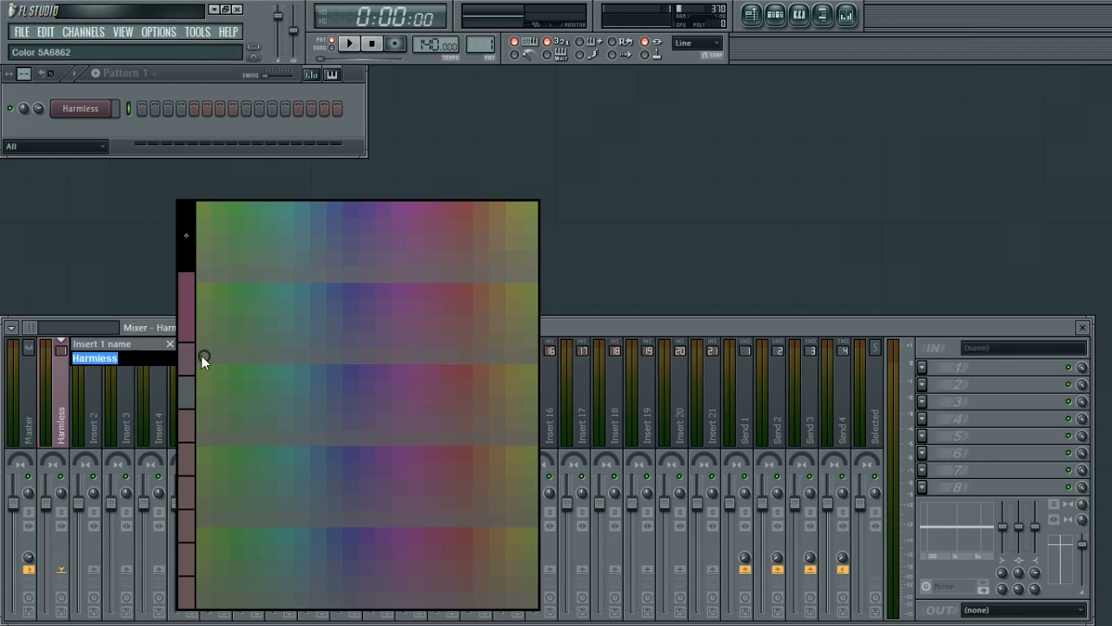
left_click(193, 389)
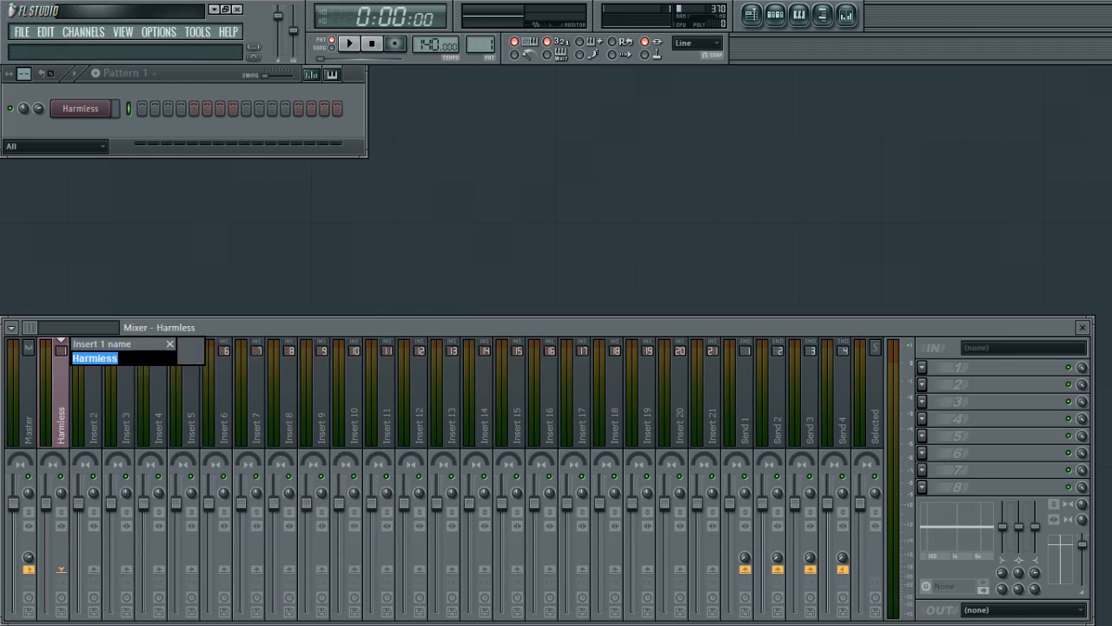
type("soundz")
key("Return")
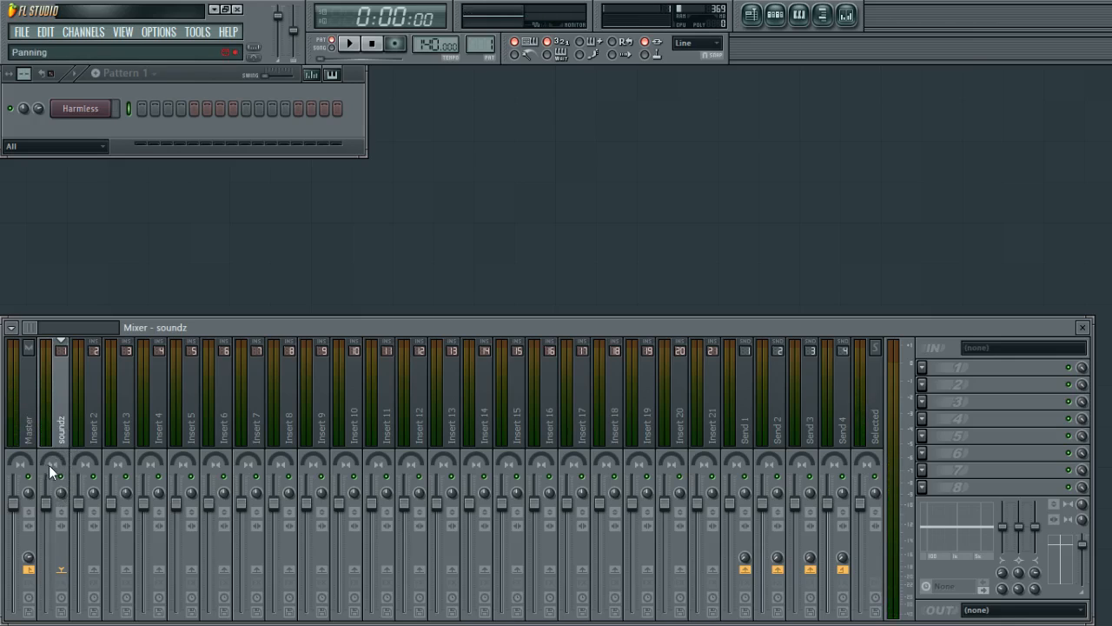
Pan the soundz track fully left, then reset its panning.
left_click_drag(48, 465, 49, 508)
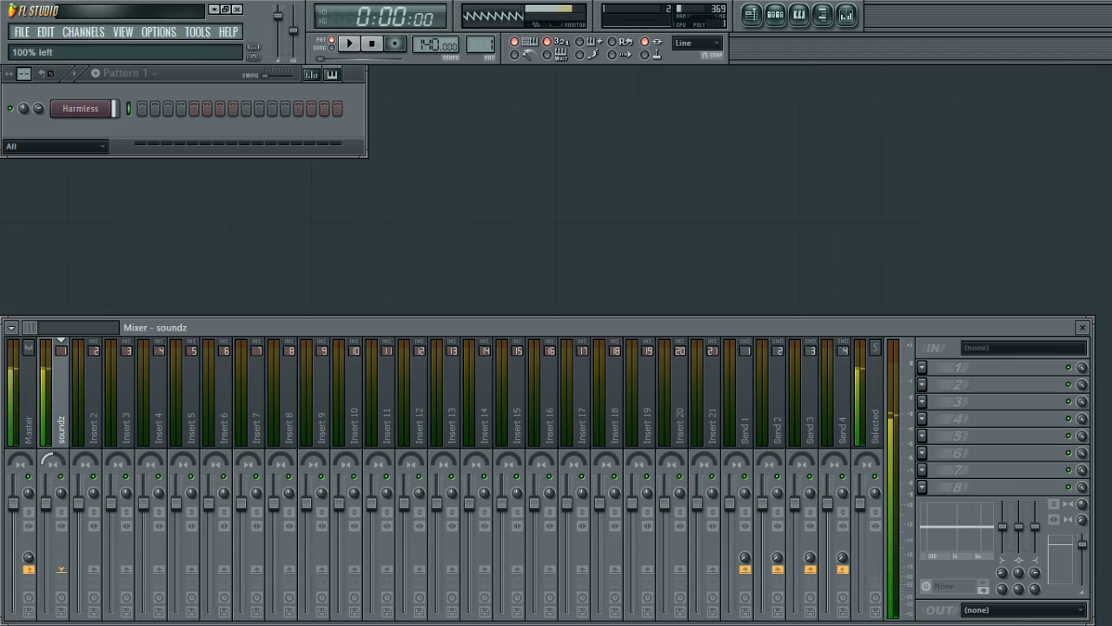
right_click(50, 463)
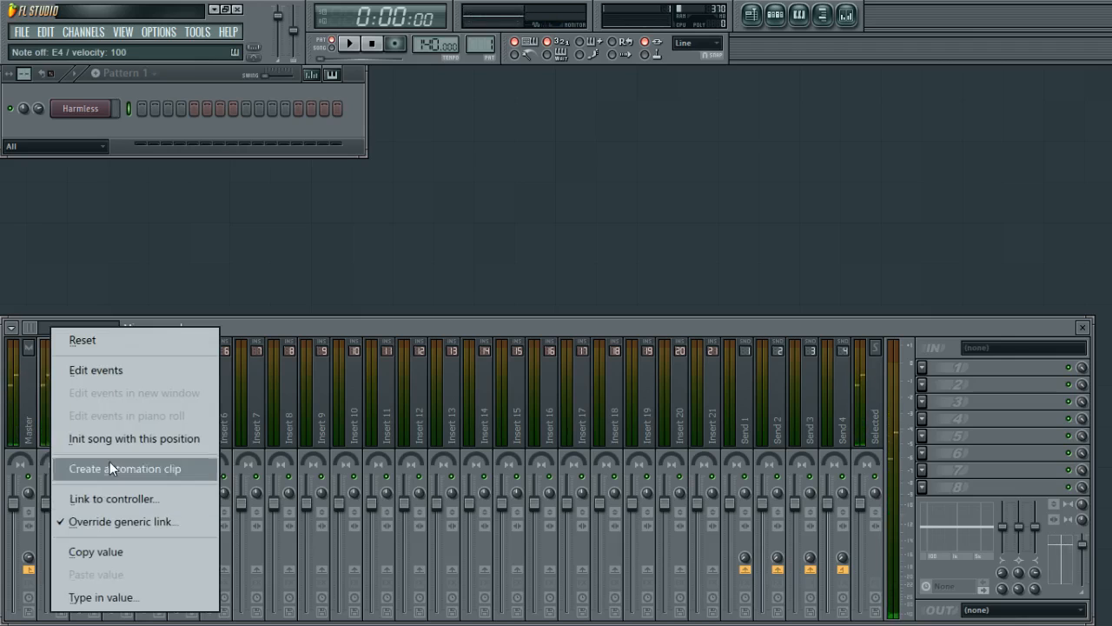
left_click(100, 344)
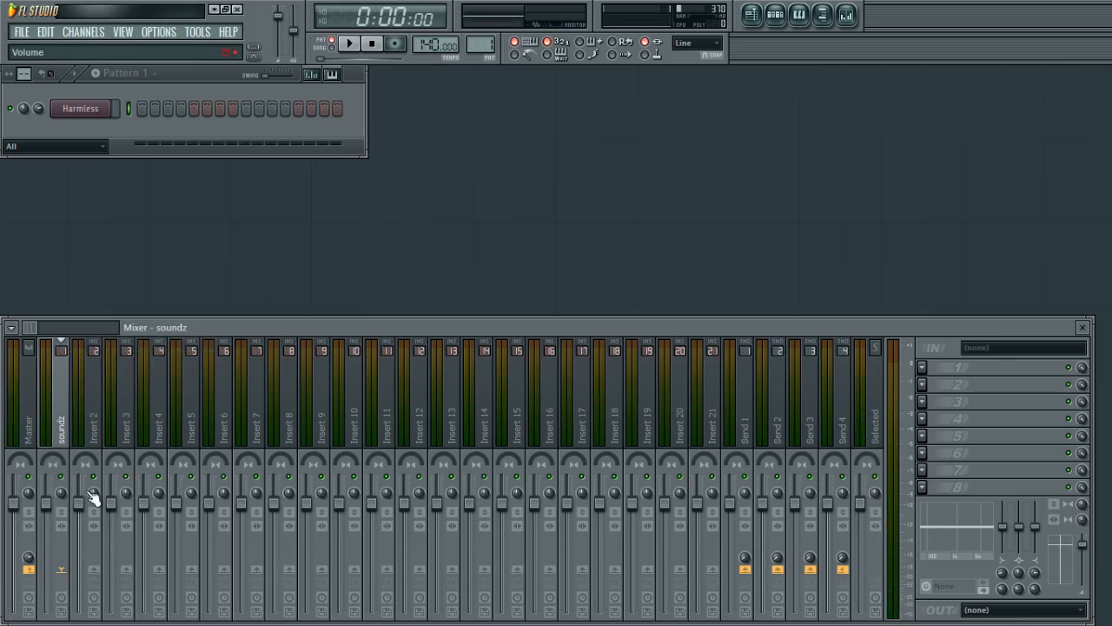
Reset the soundz track's stereo separation knob and preview the Harmless plugin.
mouse_move(63, 495)
left_mouse_down()
mouse_move(64, 457)
mouse_move(62, 495)
left_mouse_up()
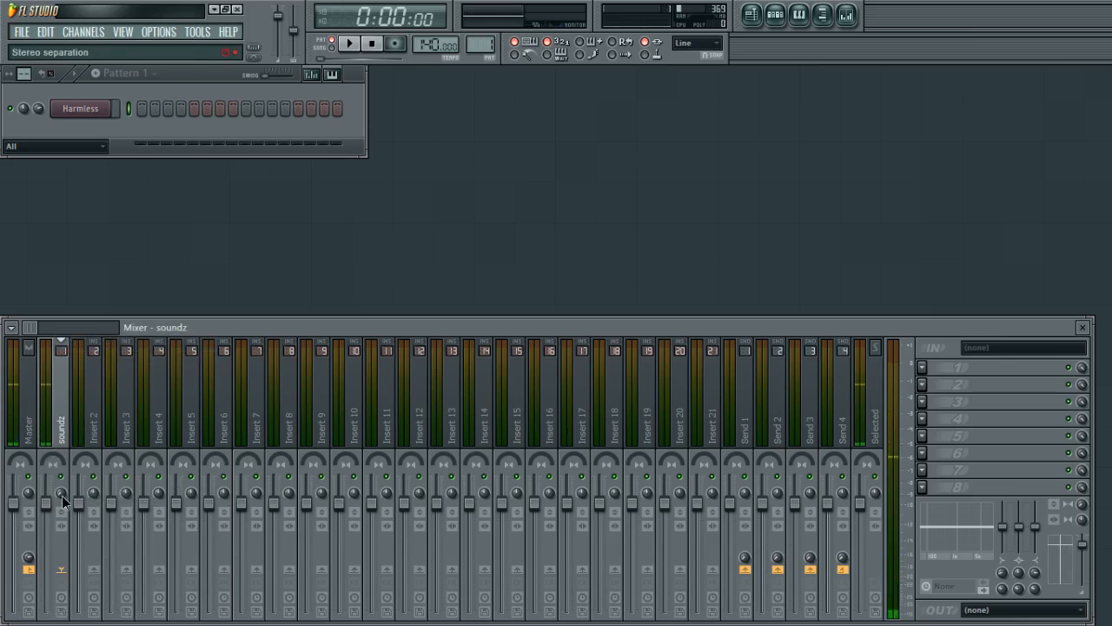
right_click(62, 496)
left_click(105, 349)
left_click(82, 111)
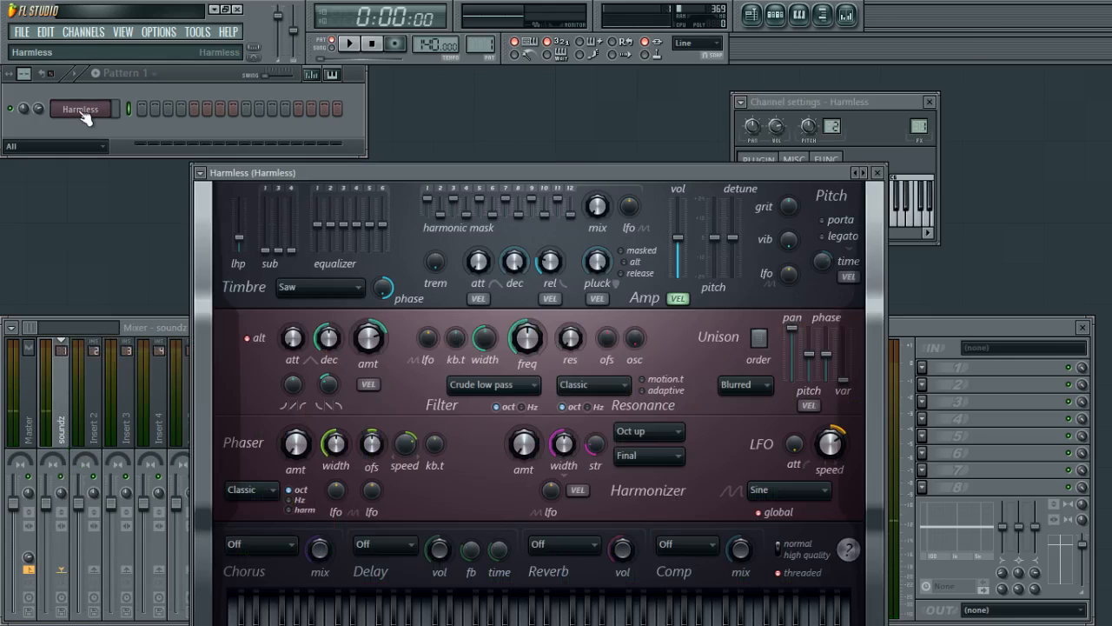
left_click(84, 111)
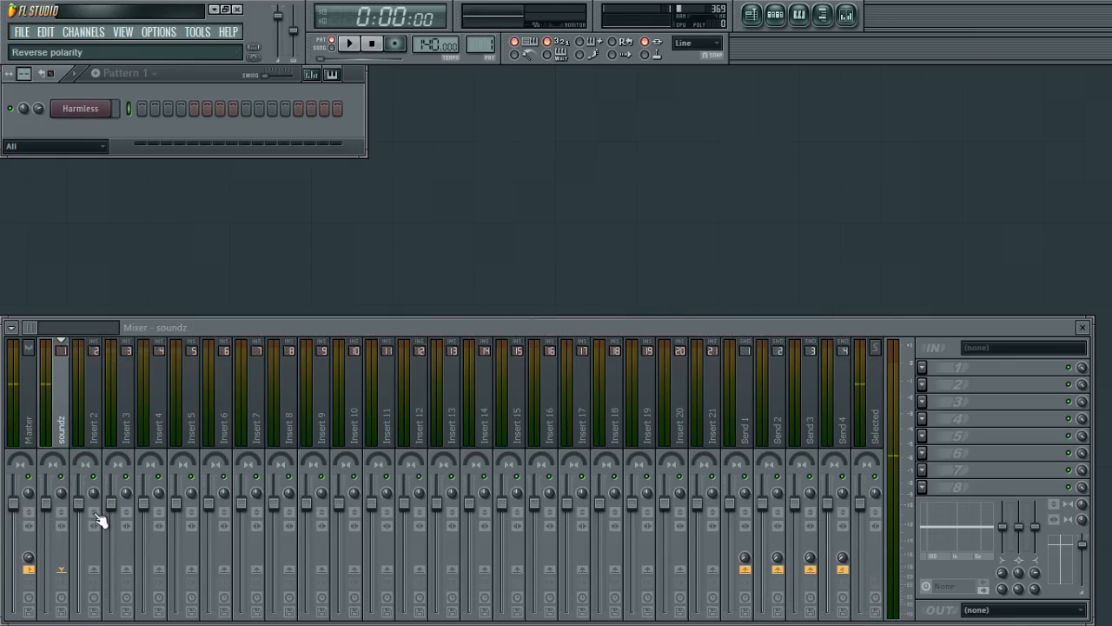
Toggle reverse polarity on the soundz track on and off while previewing notes.
left_click(61, 514)
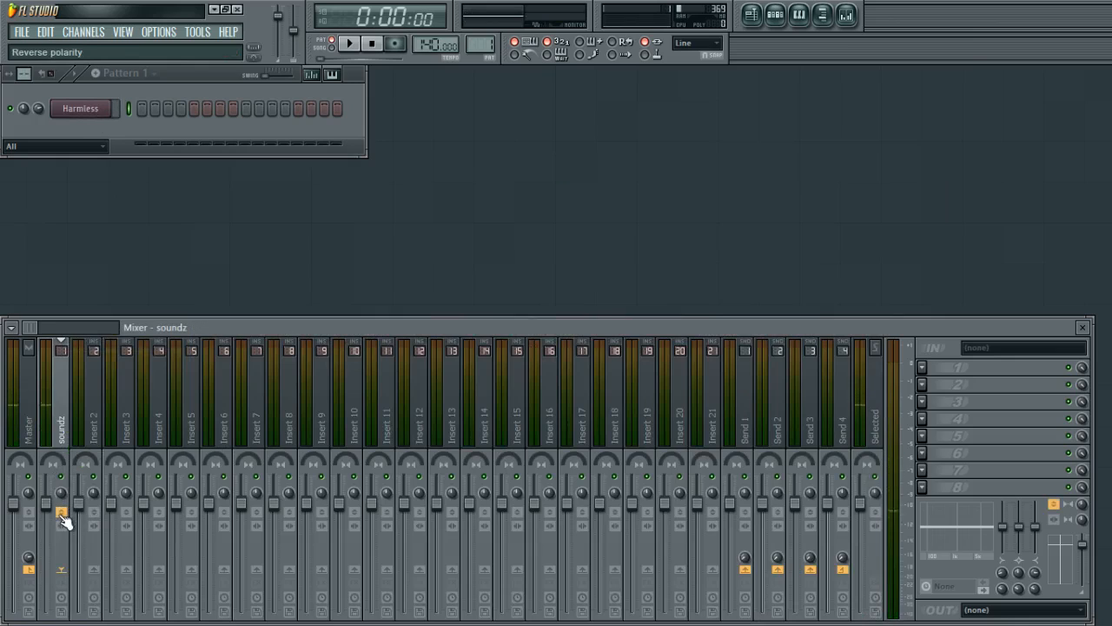
key("c")
left_click(62, 515)
left_click(62, 515)
left_click(62, 515)
key("c")
left_click(60, 515)
left_click(60, 515)
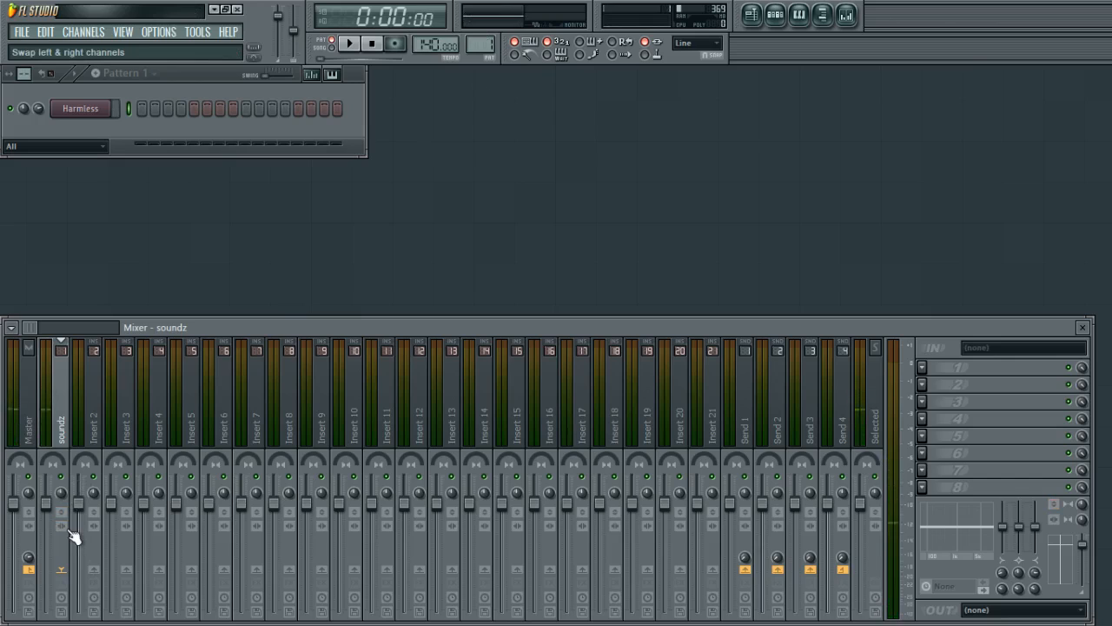
Toggle swapping the left and right channels on the soundz track on and off.
key("c")
left_click(68, 527)
left_click(68, 527)
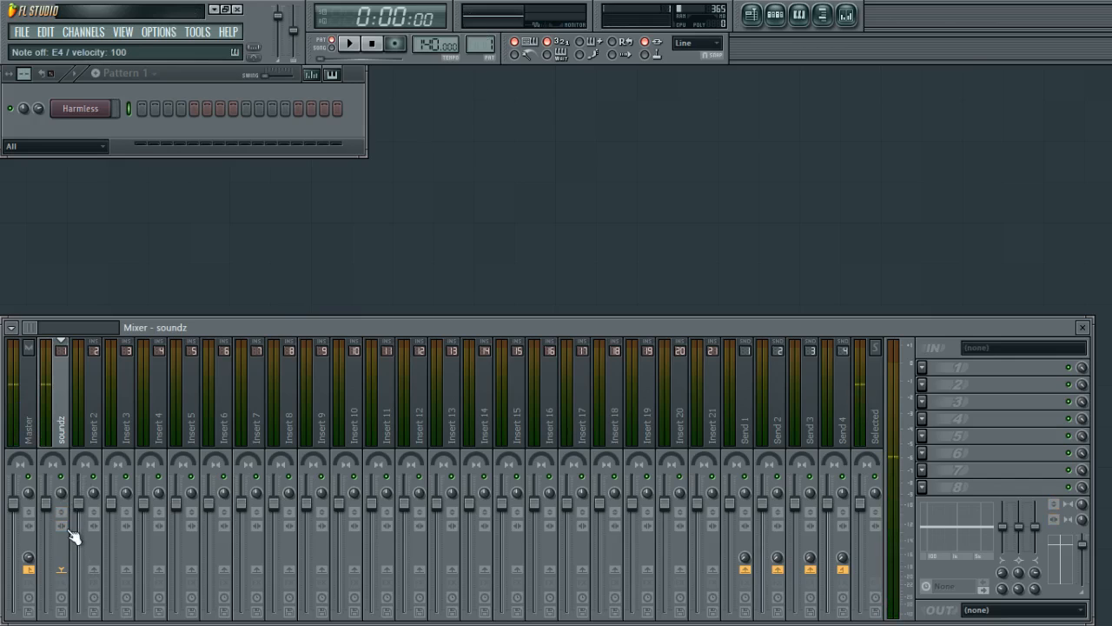
key("c")
Adjust the soundz track's EQ band 2 level while previewing notes.
left_click_drag(1002, 527, 1035, 509)
key("c")
key("c")
key("c")
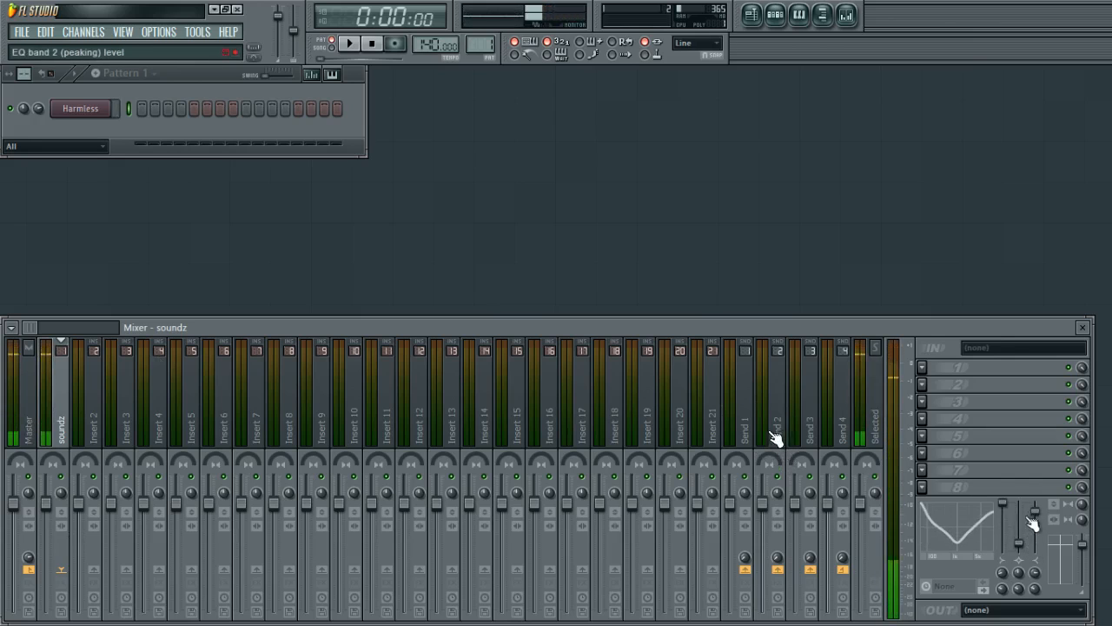
Reset the soundz track's EQ band 2, low shelf and high shelf levels to defaults.
right_click(1019, 528)
left_click(1013, 343)
right_click(1003, 515)
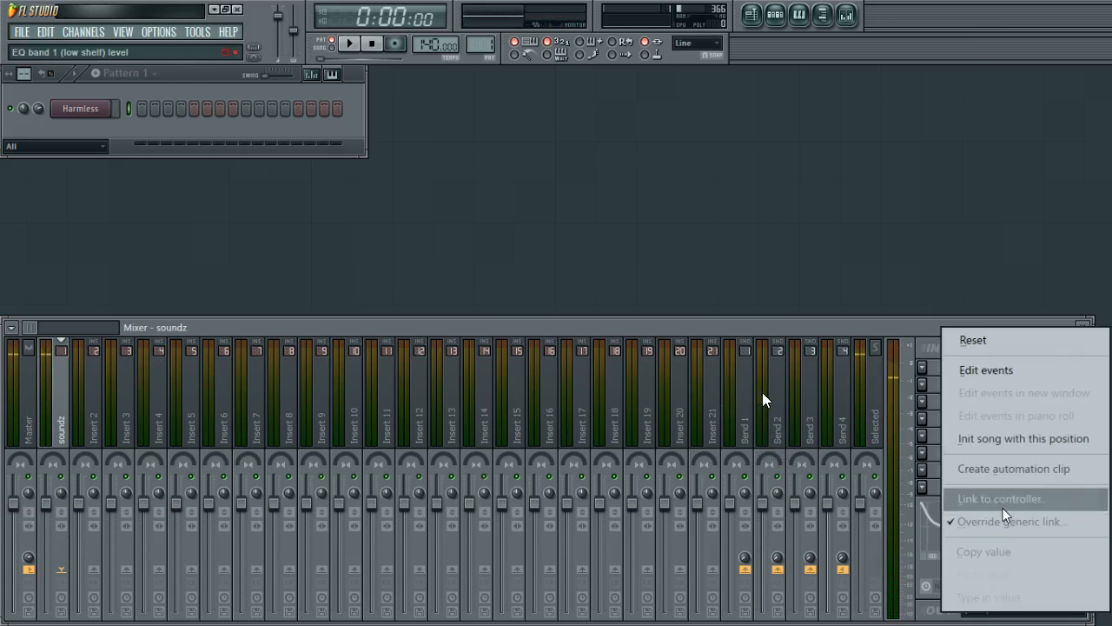
left_click(1014, 344)
right_click(1035, 521)
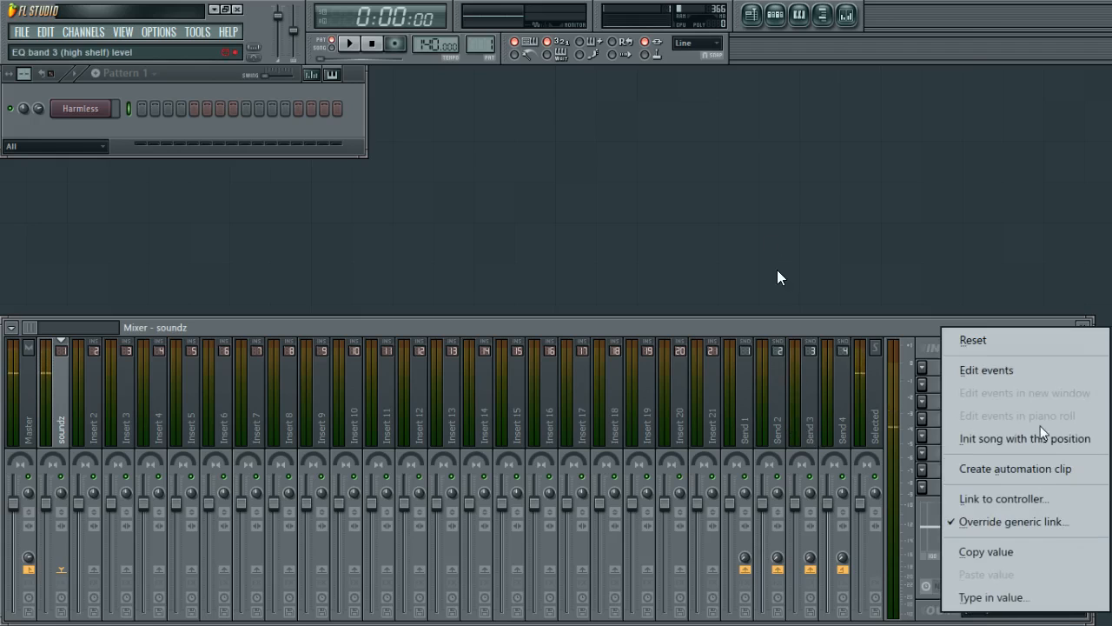
left_click(980, 342)
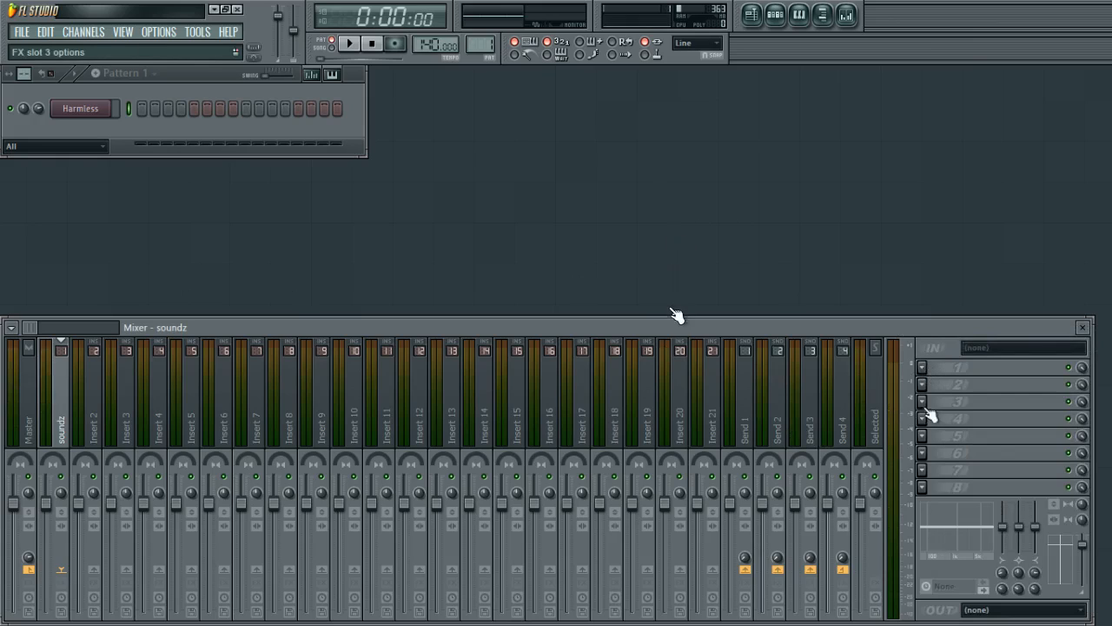
Load Fruity Parametric EQ 2 into the soundz track's first effect slot.
left_click(922, 366)
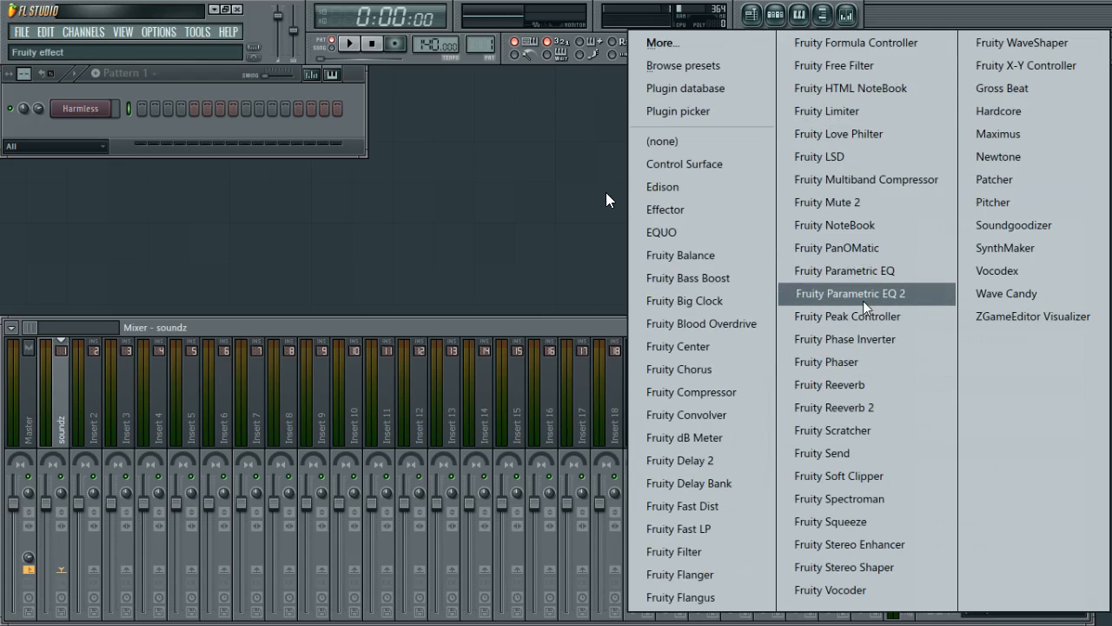
left_click(860, 295)
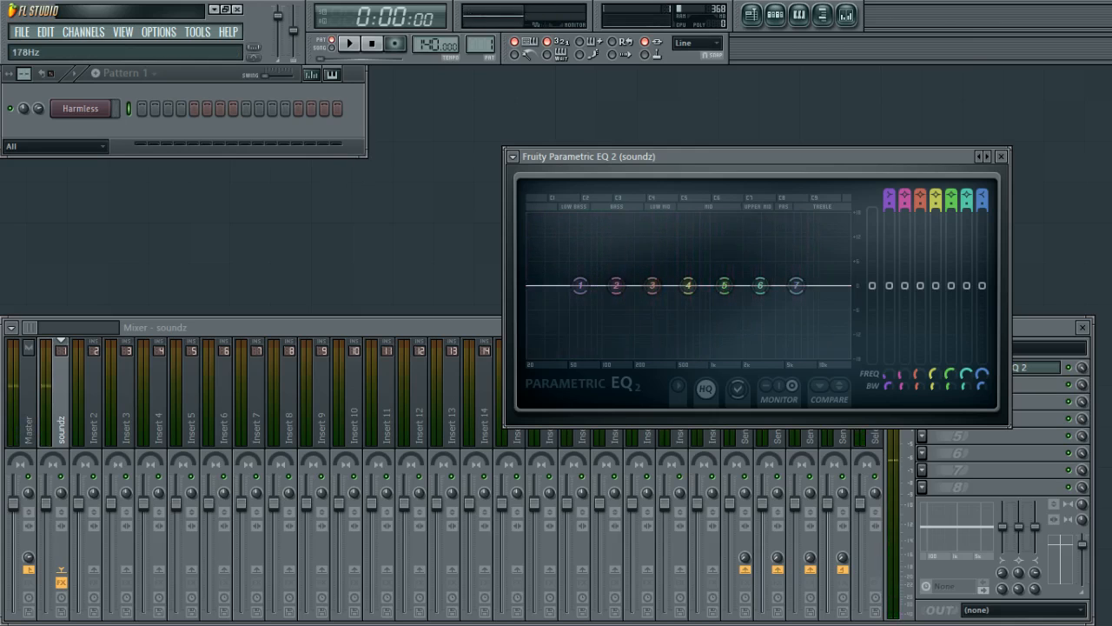
Preview notes on the Harmless channel while watching the spectrum in the soundz track's Parametric EQ 2.
left_click(93, 116)
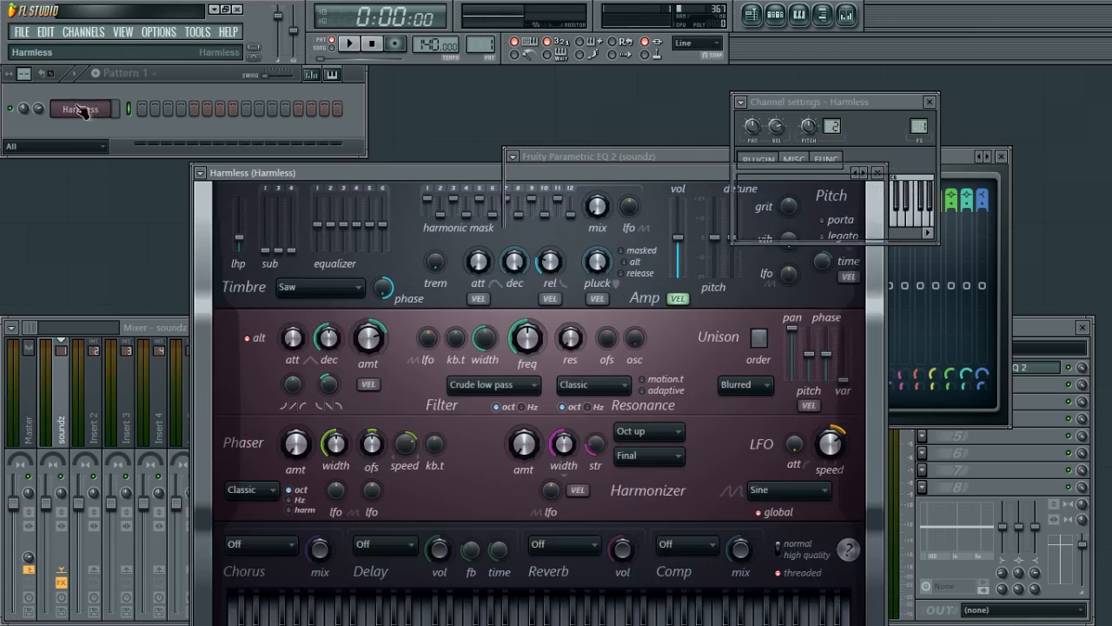
left_click(84, 110)
key("c")
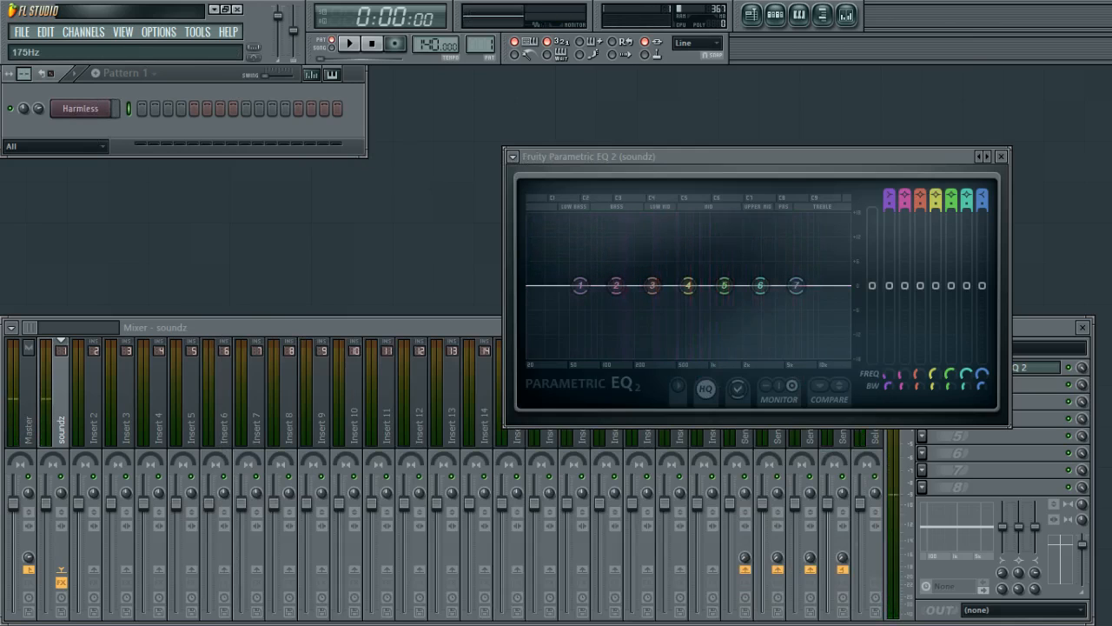
key("c")
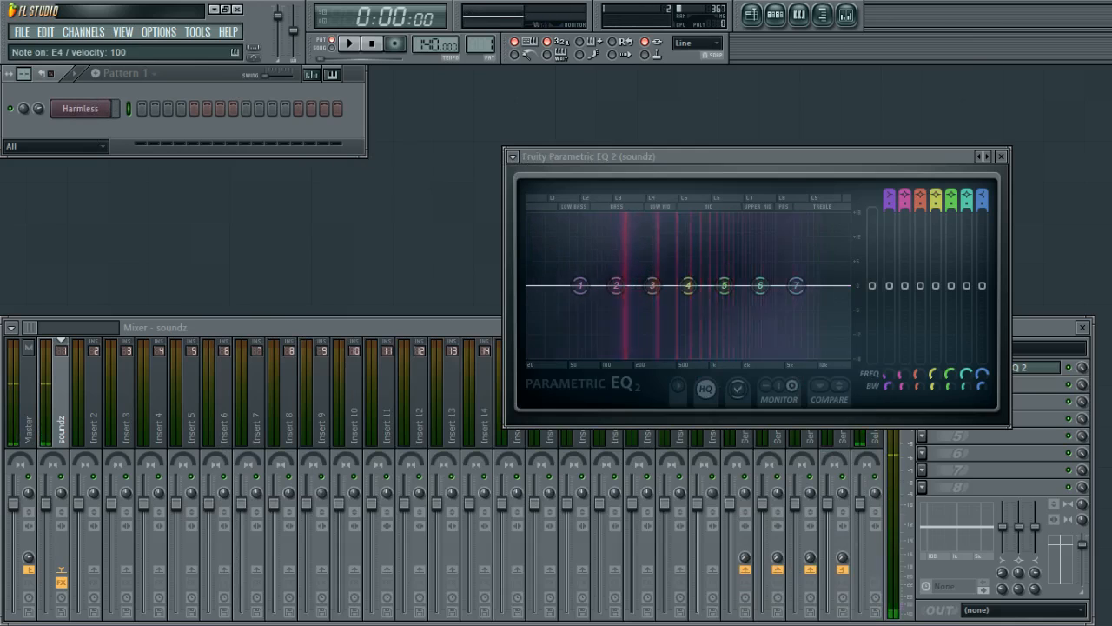
key("z")
key("q")
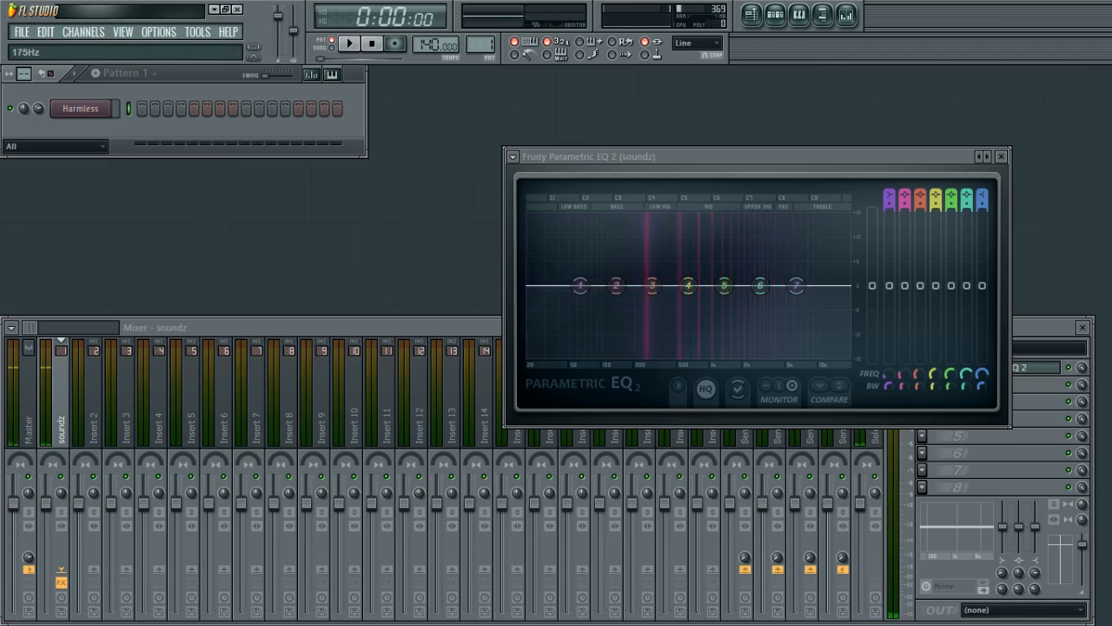
key("t")
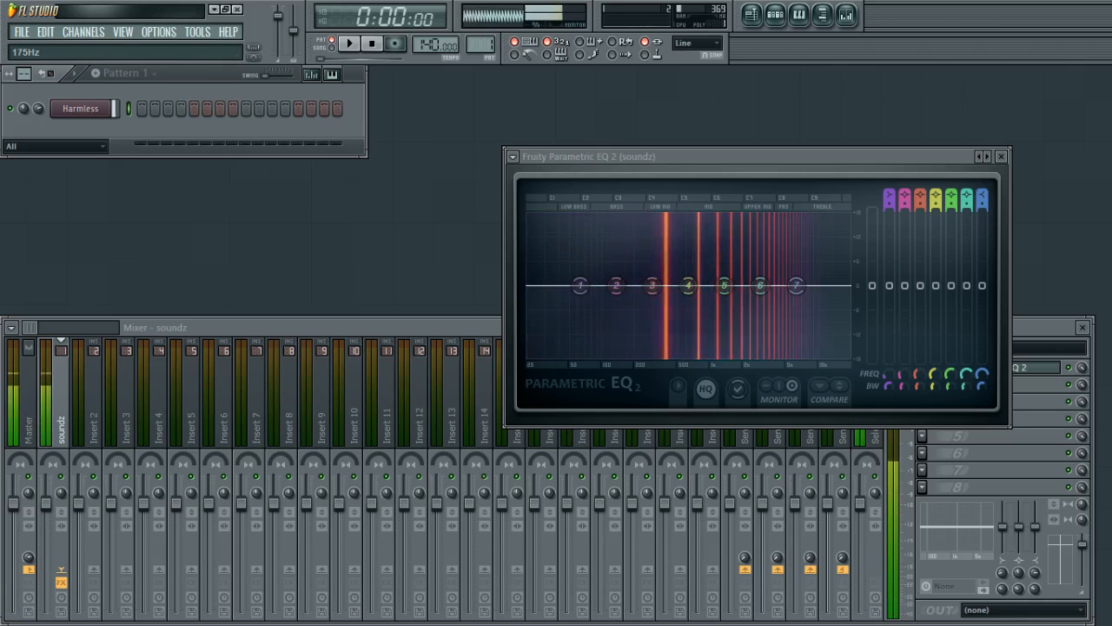
key("i")
key("z")
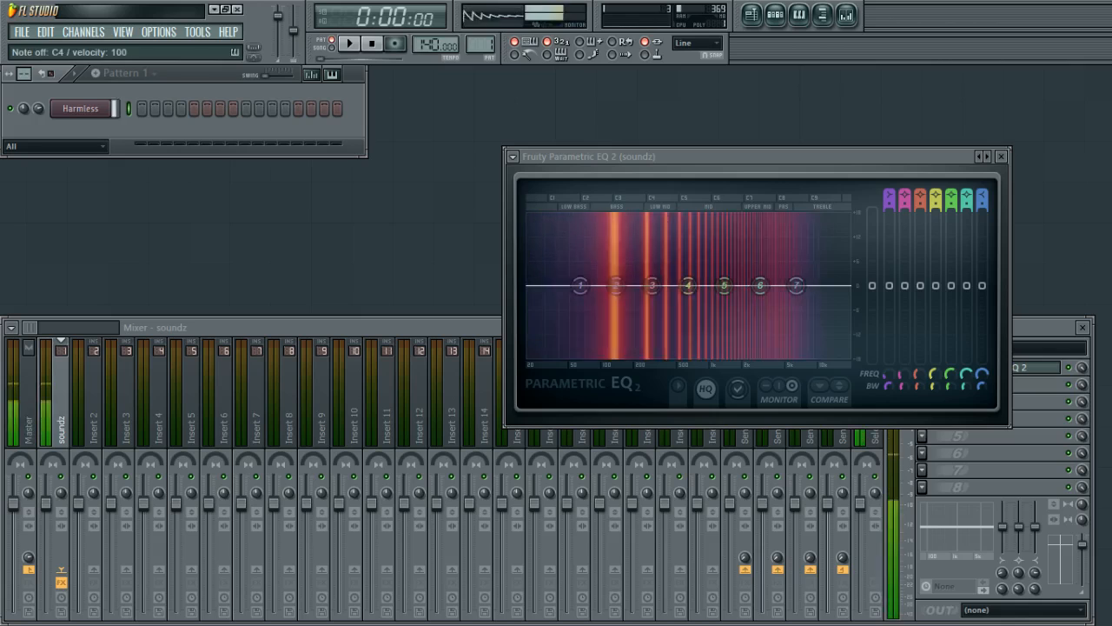
key("z")
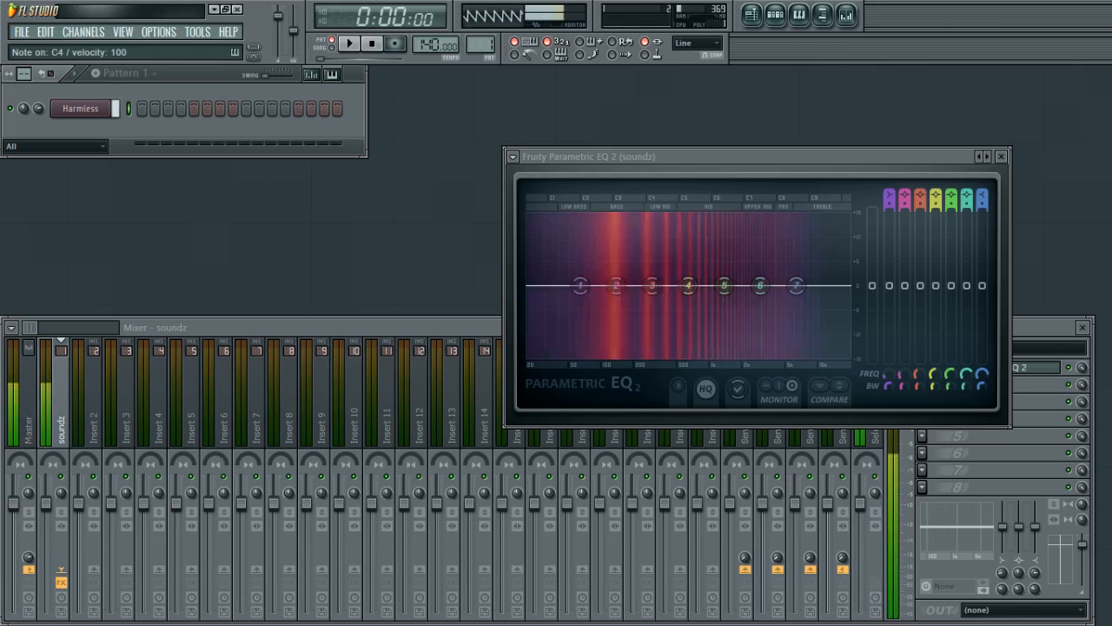
key("z")
Pull EQ band 1's low shelf fully down and steepen it into a low cut, previewing notes.
mouse_move(622, 294)
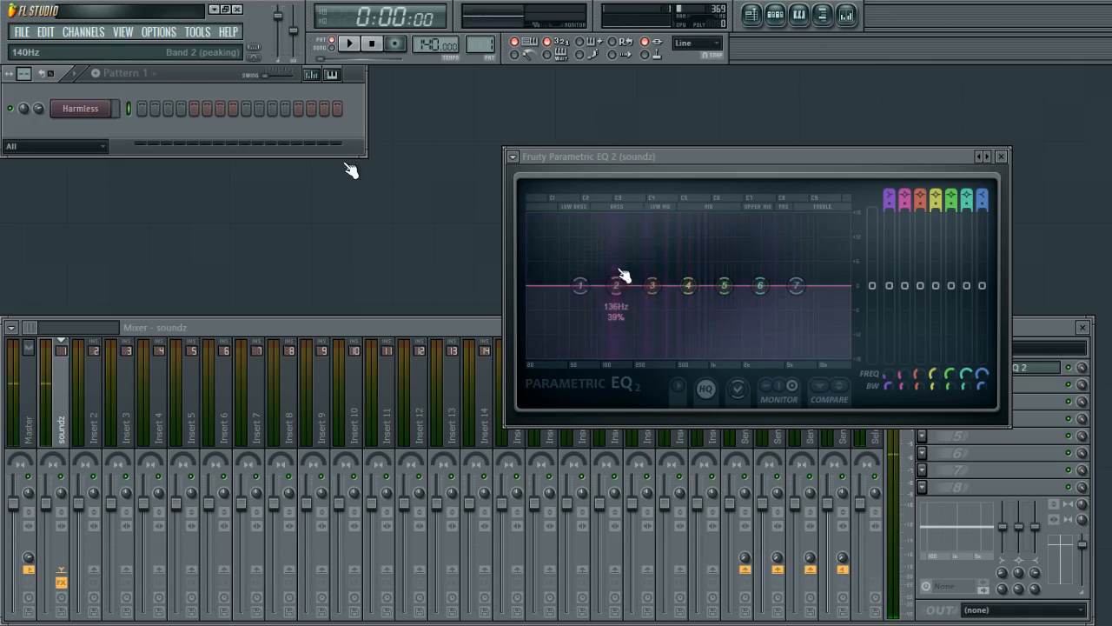
left_click_drag(595, 162, 649, 107)
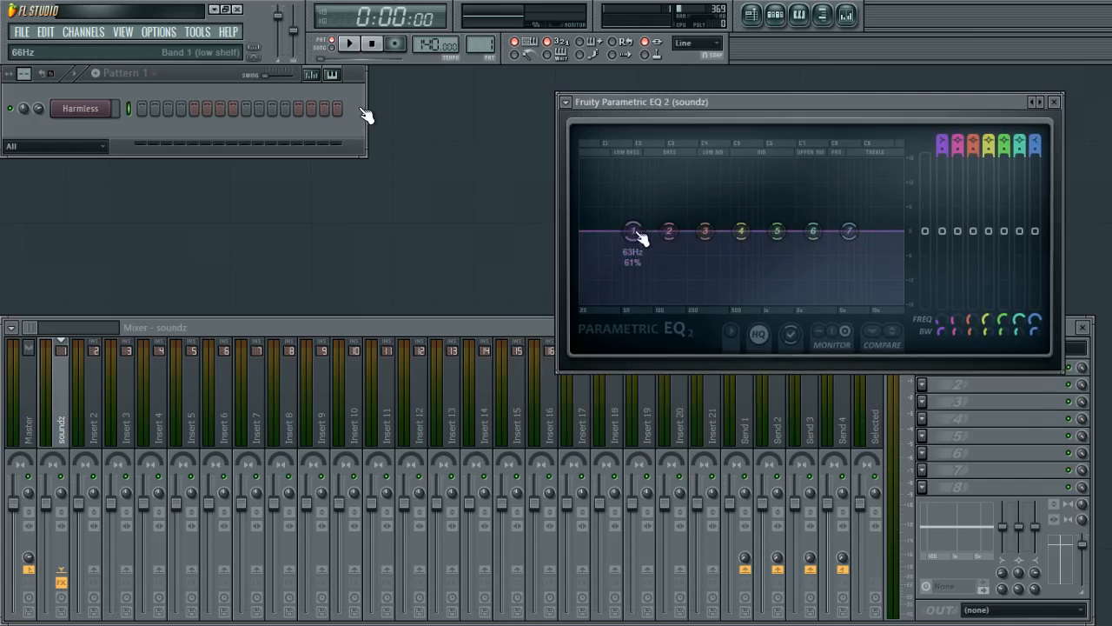
left_click_drag(674, 105, 527, 143)
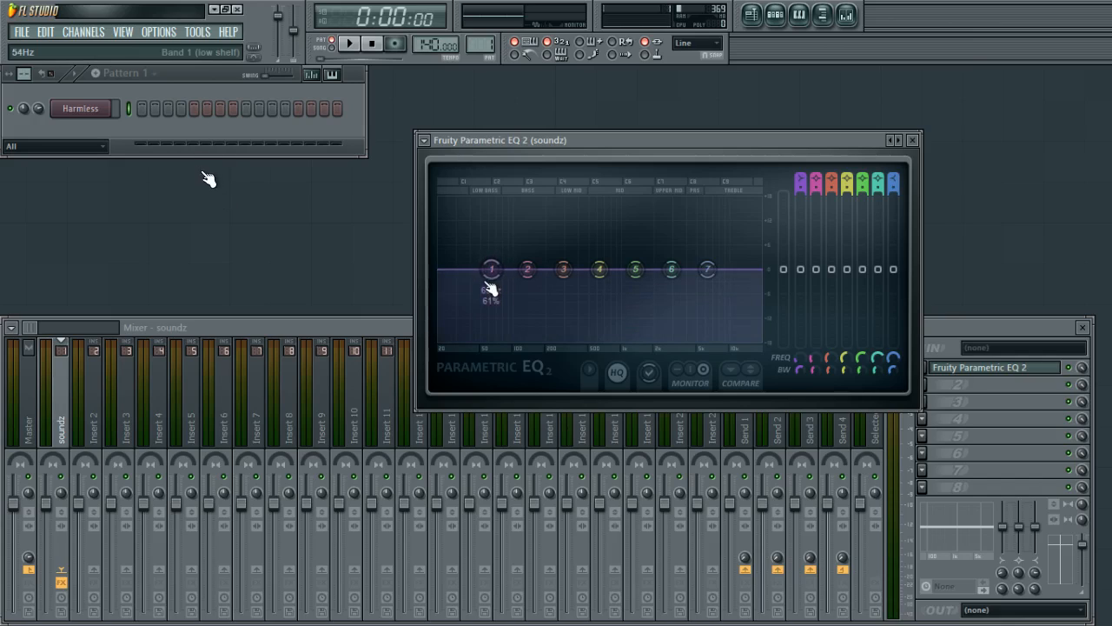
left_click_drag(491, 287, 505, 343)
scroll(503, 339, "up", 5)
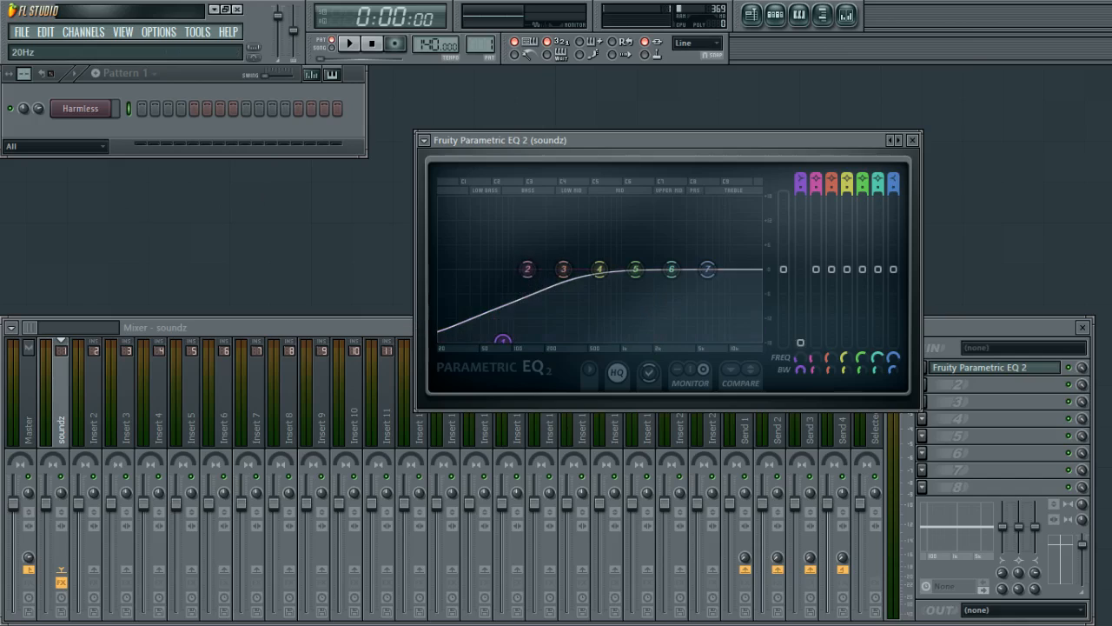
scroll(502, 348, "down", 5)
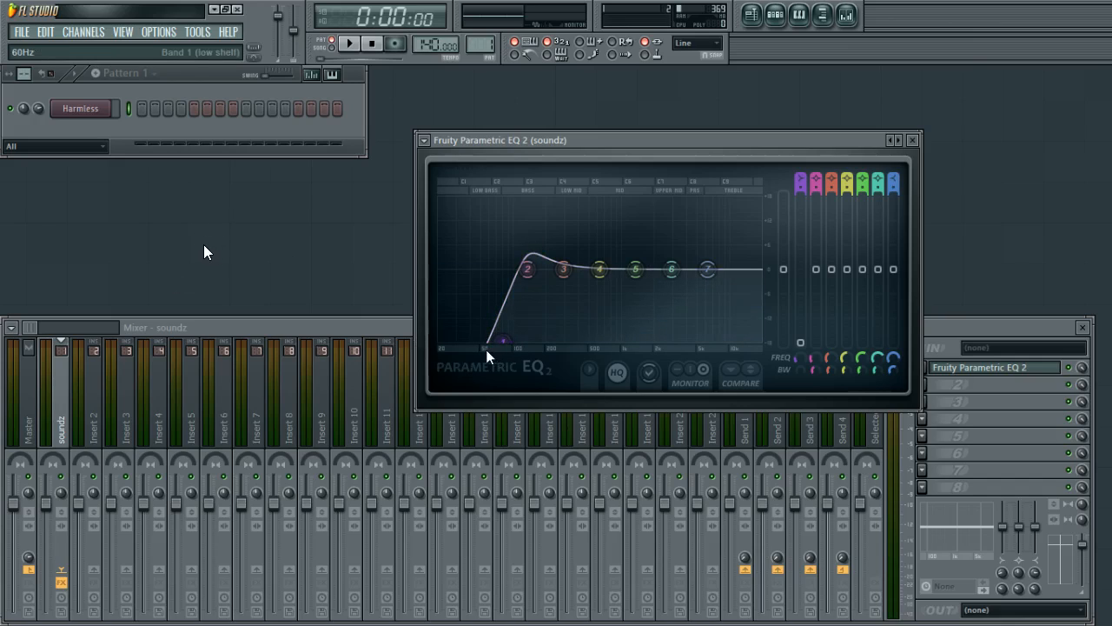
scroll(508, 341, "up", 4)
key("z")
left_click_drag(513, 346, 527, 341)
key("z")
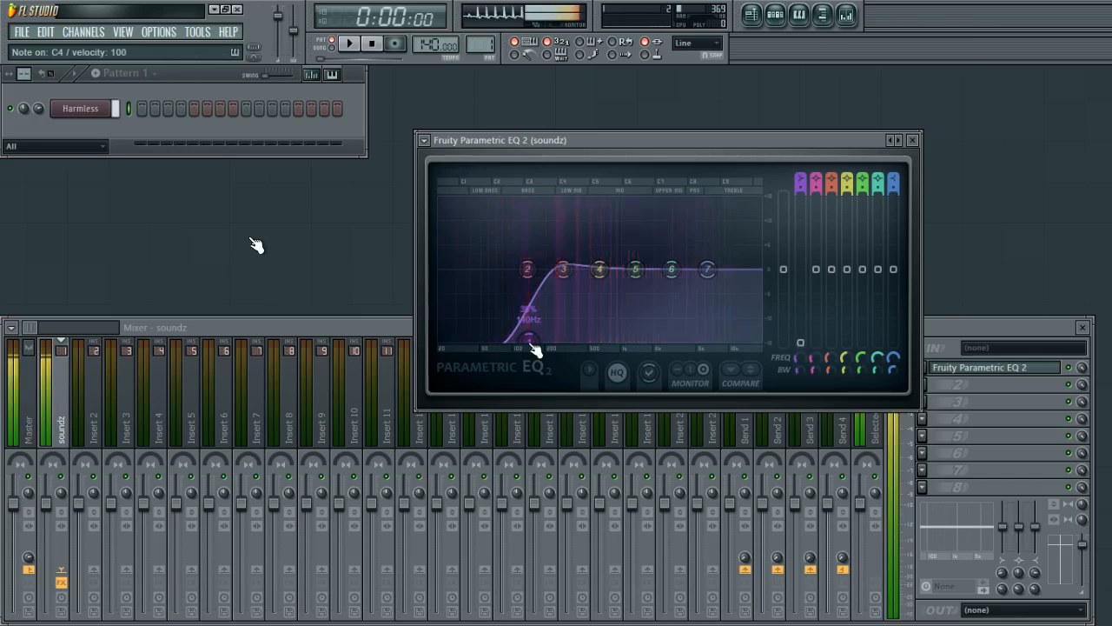
Lower EQ band 2 to about -3.2 dB at 160 Hz.
mouse_move(528, 269)
left_mouse_down()
mouse_move(538, 311)
mouse_move(522, 242)
mouse_move(530, 273)
mouse_move(461, 248)
mouse_move(568, 243)
mouse_move(549, 294)
mouse_move(618, 214)
mouse_move(542, 218)
mouse_move(507, 235)
mouse_move(529, 259)
left_mouse_up()
key("z")
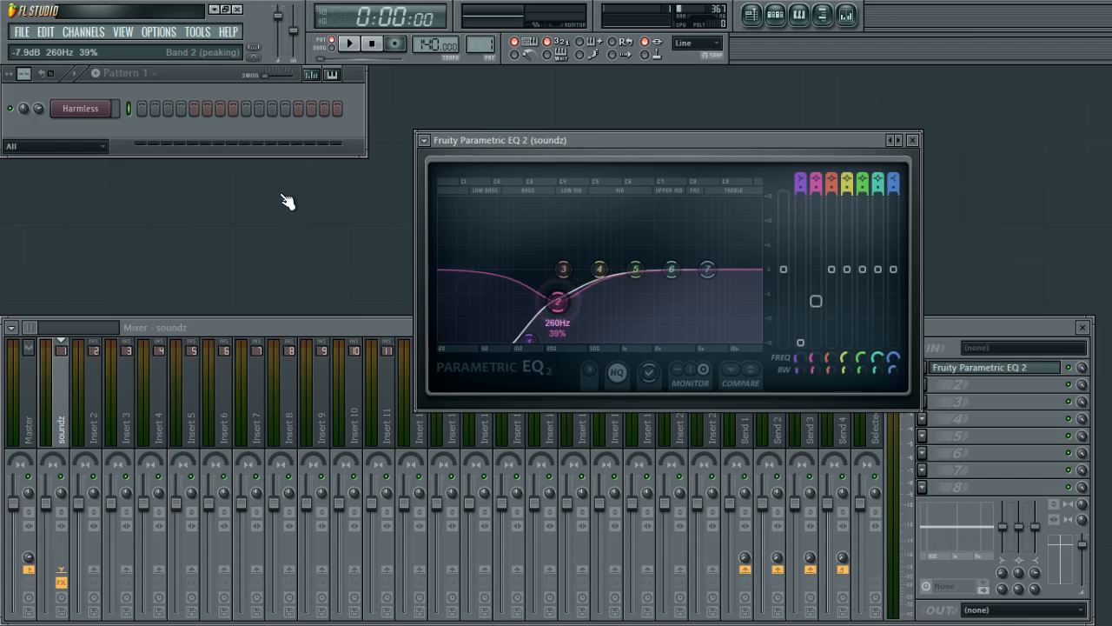
left_click_drag(565, 310, 545, 291)
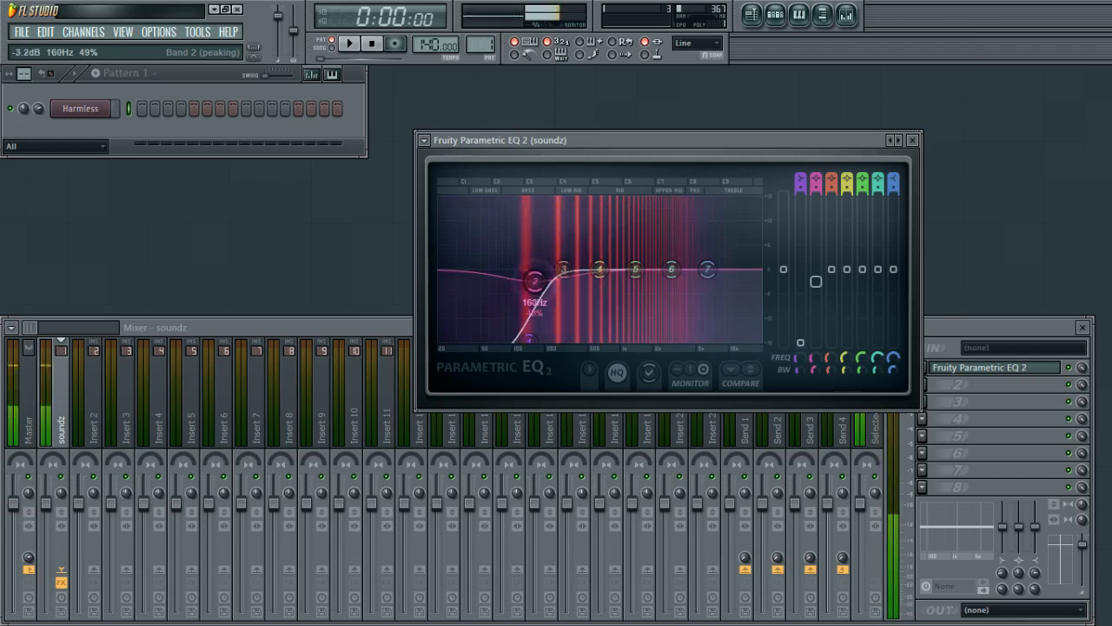
Reshape EQ bands 4 to 7, raising the high shelf and bands 4 and 6 and dipping band 5, previewing notes.
mouse_move(707, 270)
left_mouse_down()
mouse_move(712, 302)
mouse_move(705, 288)
mouse_move(700, 318)
mouse_move(721, 270)
left_mouse_up()
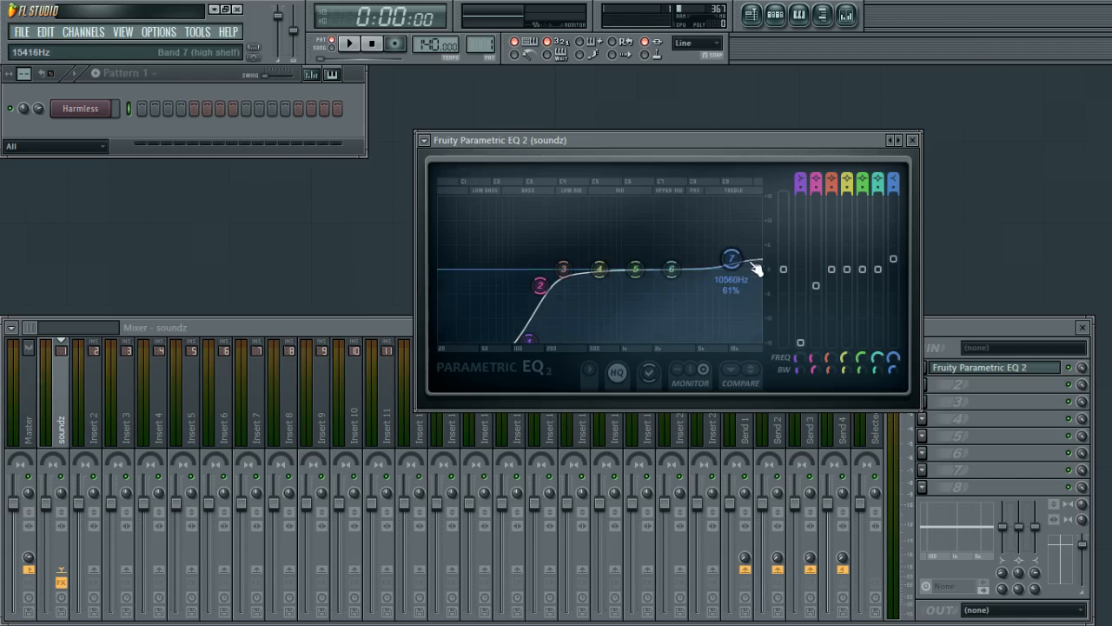
right_click(785, 271)
left_click(809, 279)
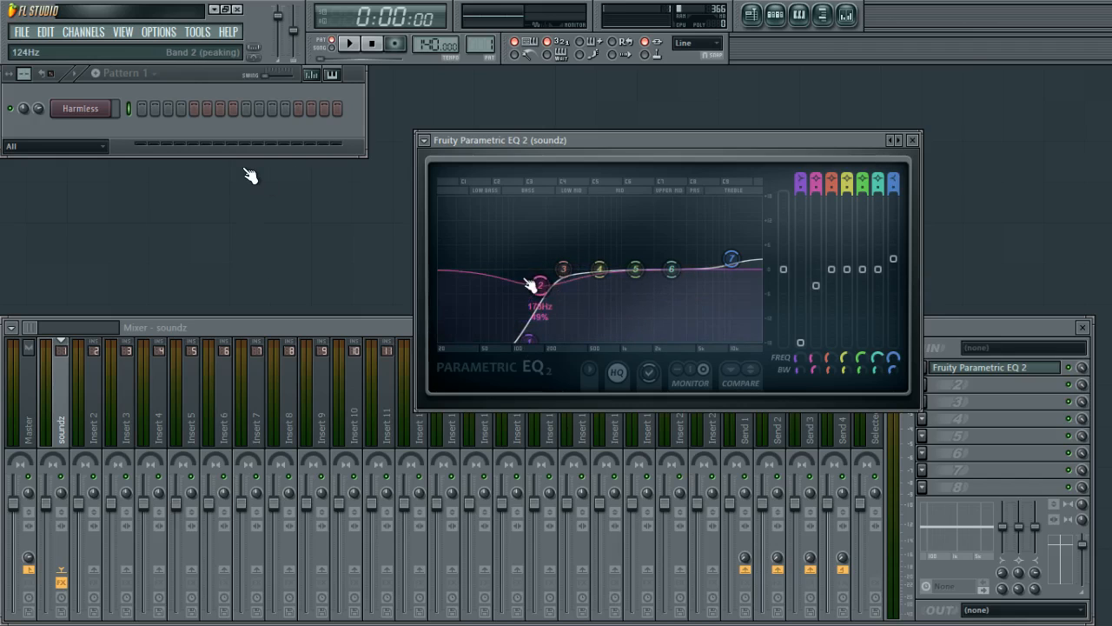
key("z")
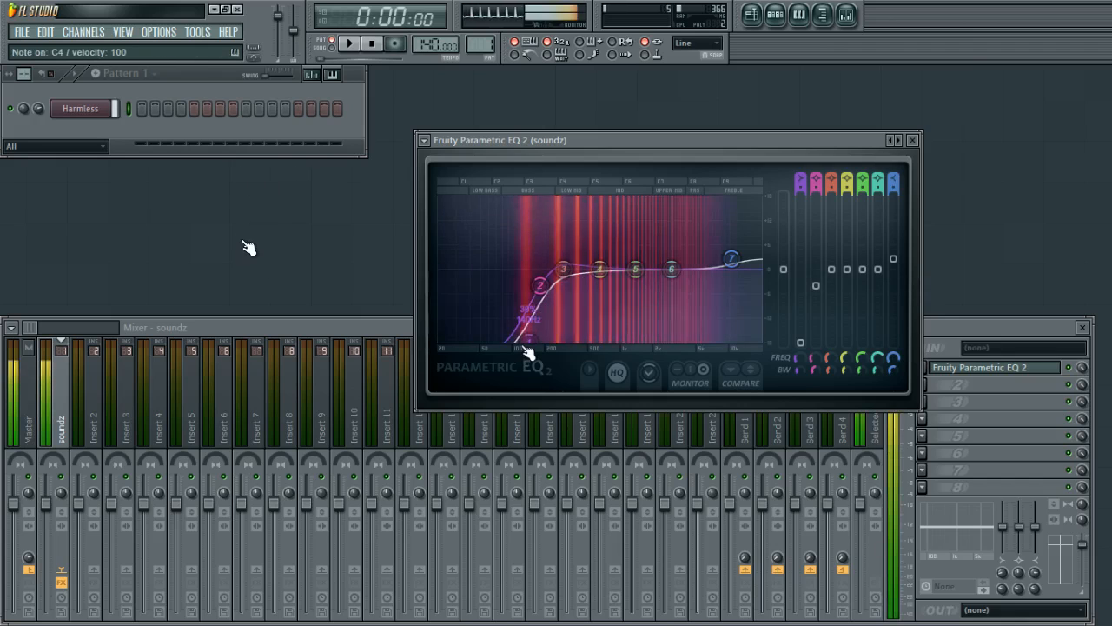
key("z")
left_click_drag(599, 270, 682, 260)
key("z")
key("z")
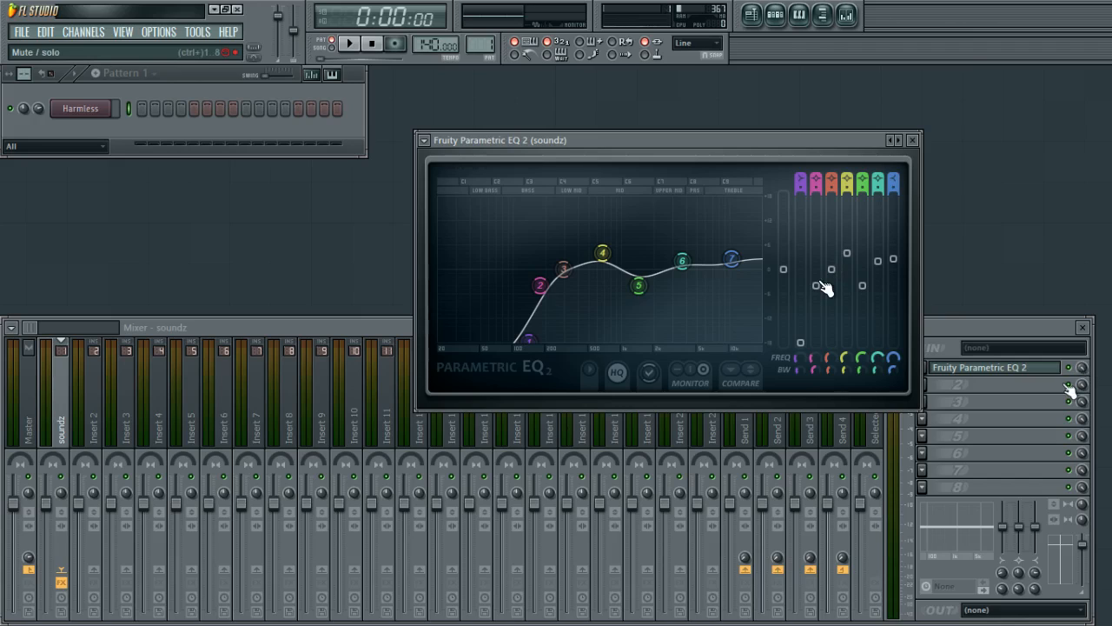
Bypass and re-enable the EQ effect slot while previewing notes to compare.
left_click(1068, 367)
key("c")
left_click(1068, 371)
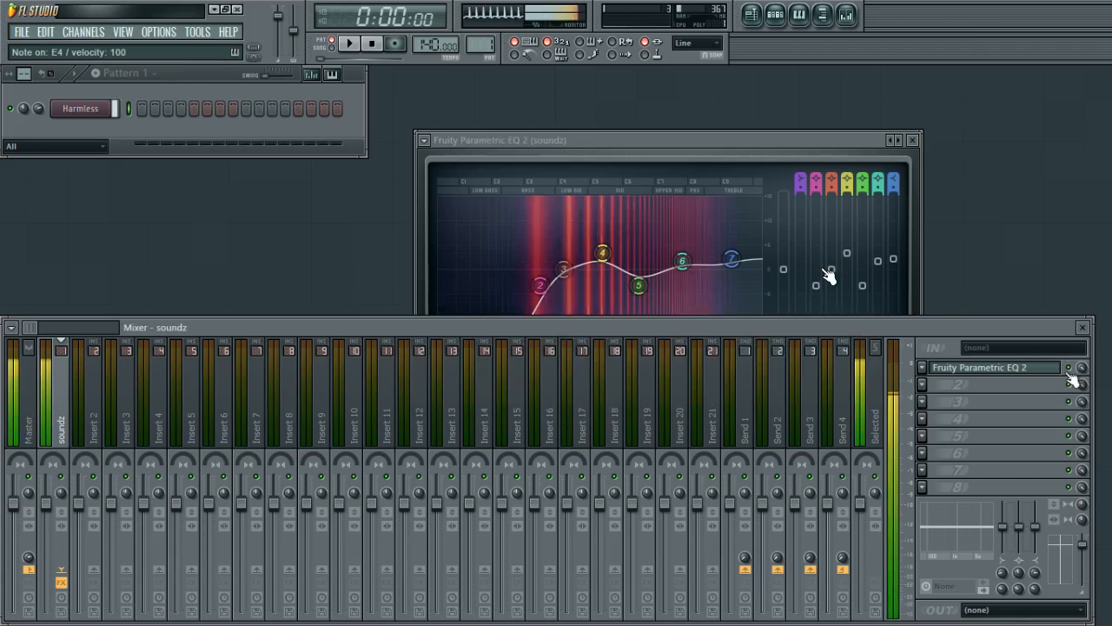
key("z")
key("c")
Narrow EQ band 4's bandwidth into a sharp peak around 677 Hz, previewing notes.
left_click_drag(860, 142, 834, 118)
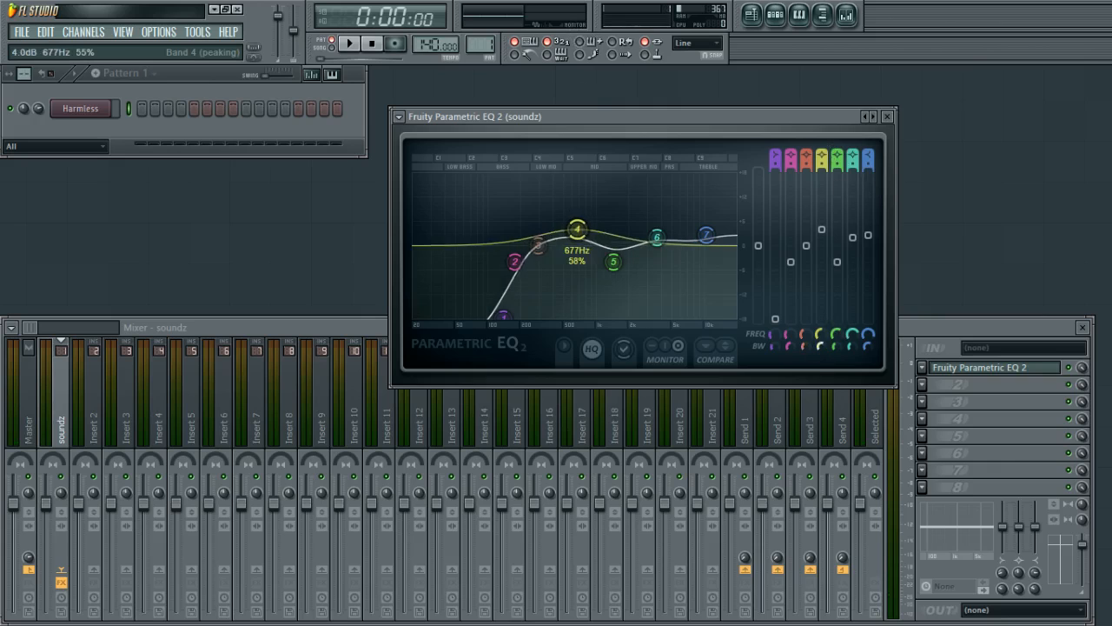
scroll(577, 230, "up", 5)
key("c")
scroll(577, 229, "down", 8)
scroll(577, 229, "up", 6)
scroll(577, 229, "down", 8)
scroll(577, 229, "up", 6)
scroll(576, 229, "down", 8)
key("c")
key("z")
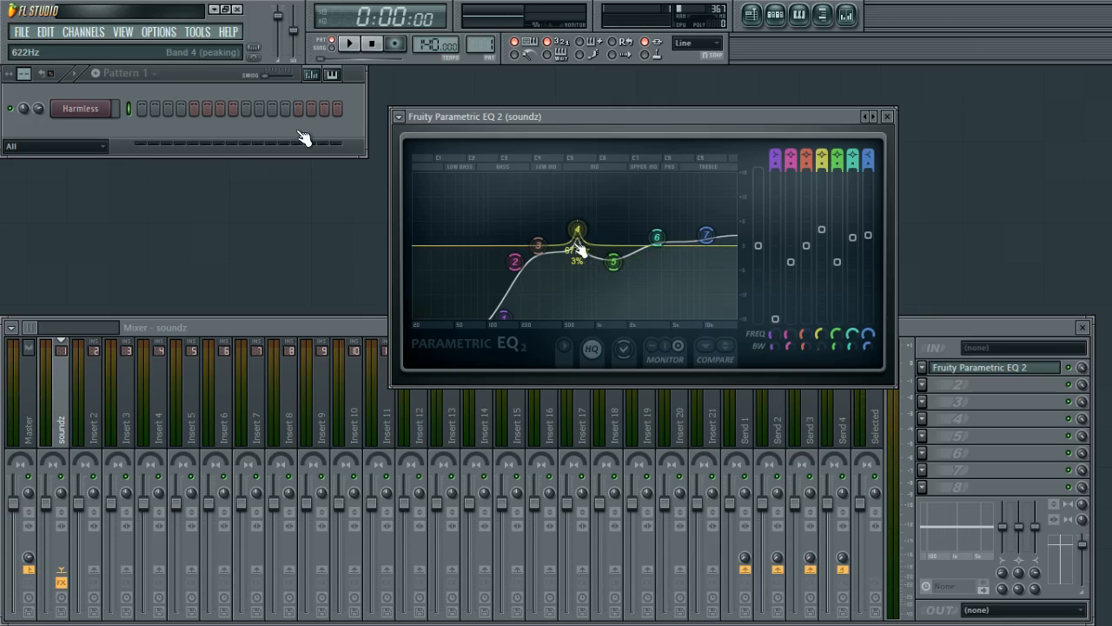
Close the EQ window and preview notes on the soundz track.
left_click(886, 116)
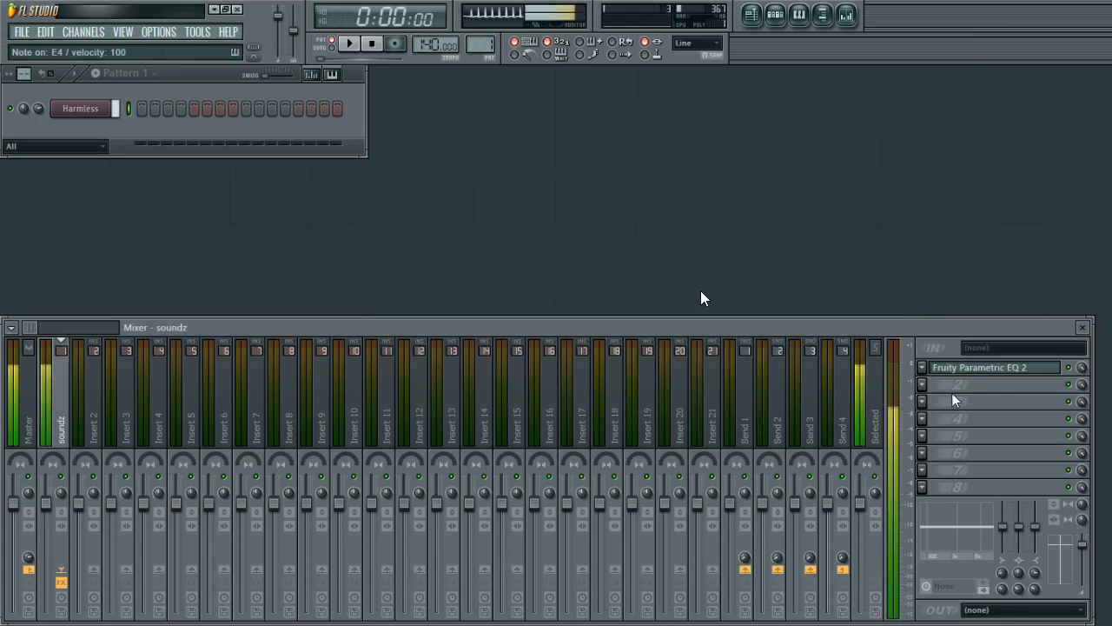
key("3")
key("r")
key("3")
key("q")
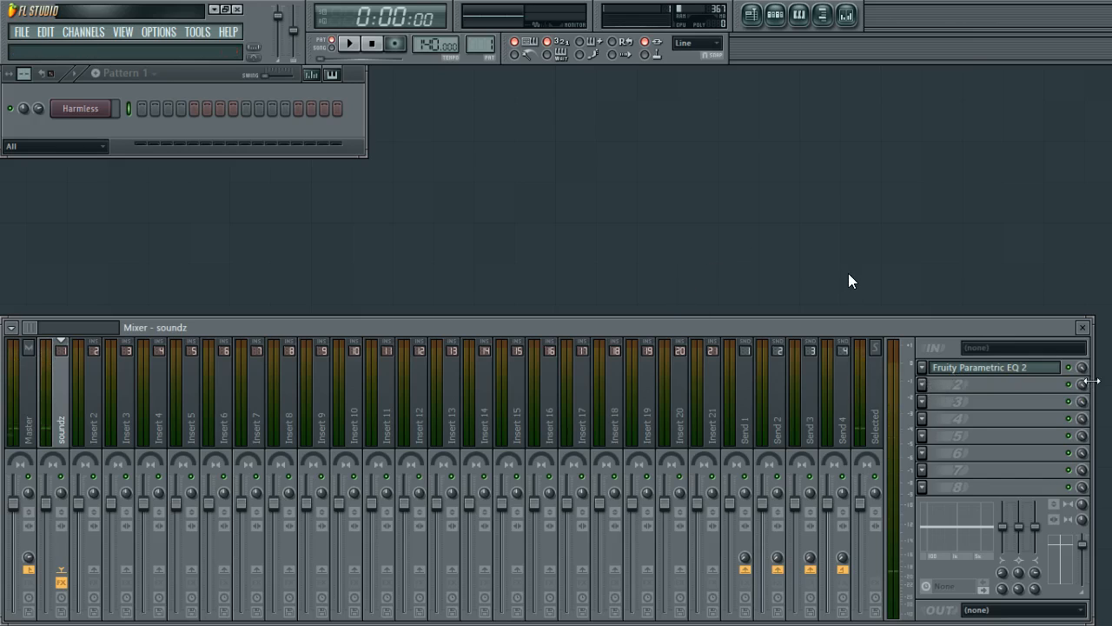
right_click(1070, 368)
key("Escape")
key("d")
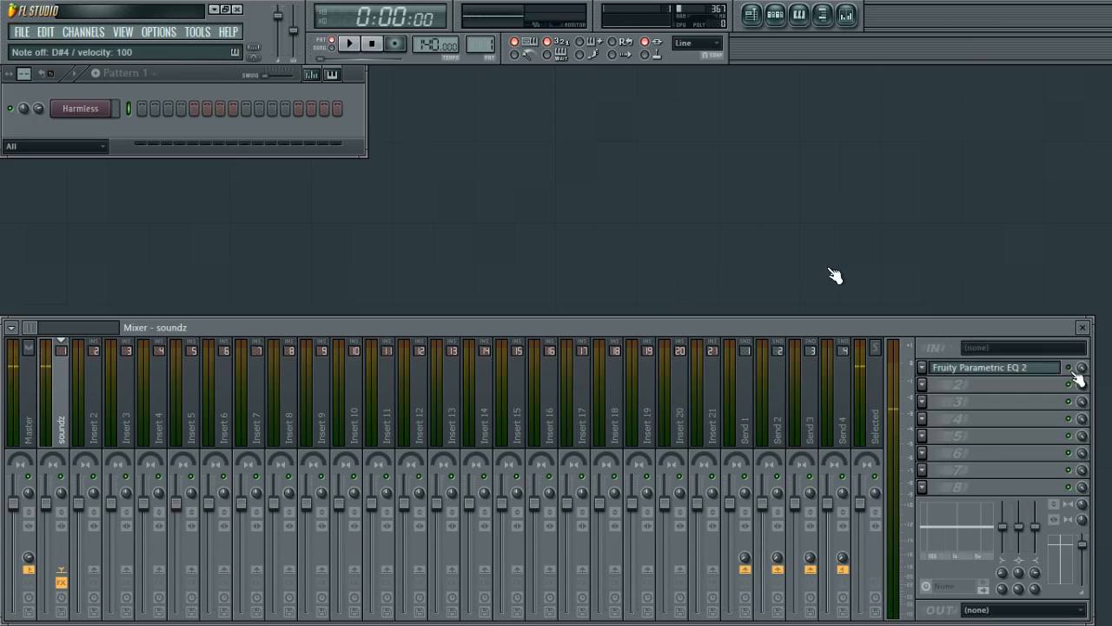
Solo the first effect slot on the soundz track from its enable toggle's context menu, previewing notes.
right_click(1071, 368)
left_click(1042, 341)
right_click(1070, 368)
left_click(1073, 339)
key("q")
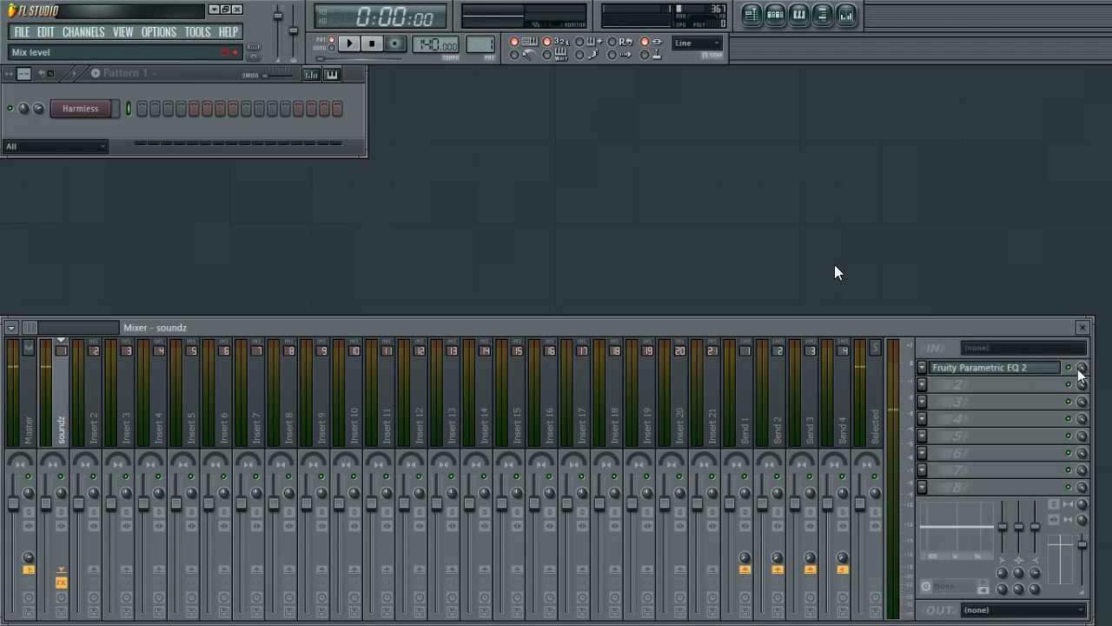
right_click(1072, 372)
left_click(1073, 340)
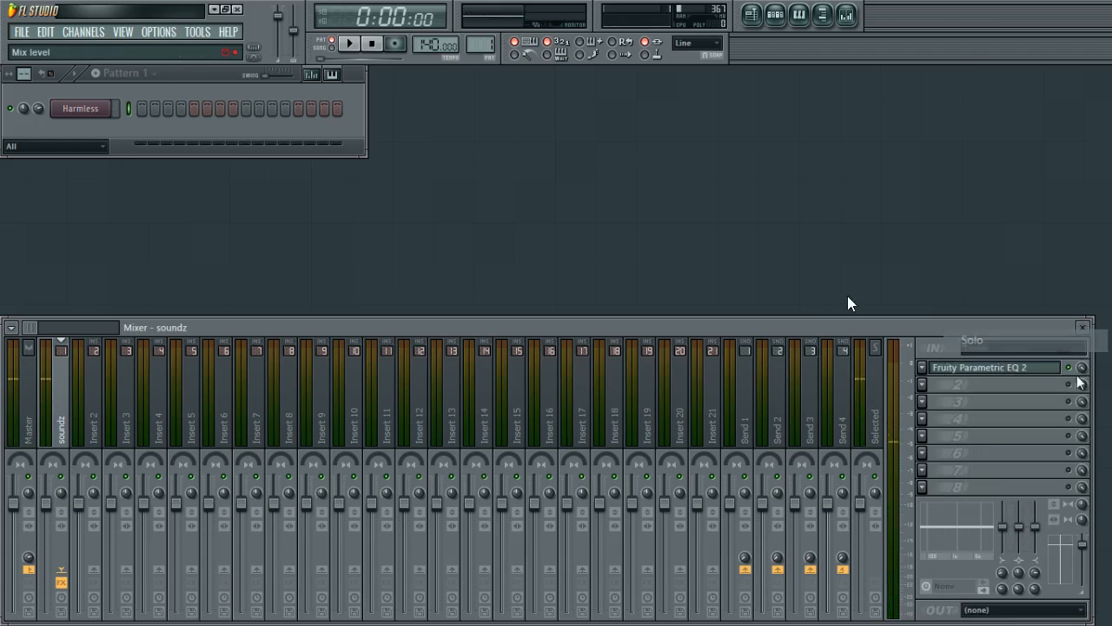
right_click(1070, 368)
left_click(1069, 340)
Set the first effect slot's mix level to 100%, previewing notes.
mouse_move(1083, 368)
left_mouse_down()
mouse_move(1084, 452)
mouse_move(1083, 365)
left_mouse_up()
key("c")
mouse_move(1083, 365)
left_mouse_down()
mouse_move(1083, 452)
mouse_move(1084, 365)
left_mouse_up()
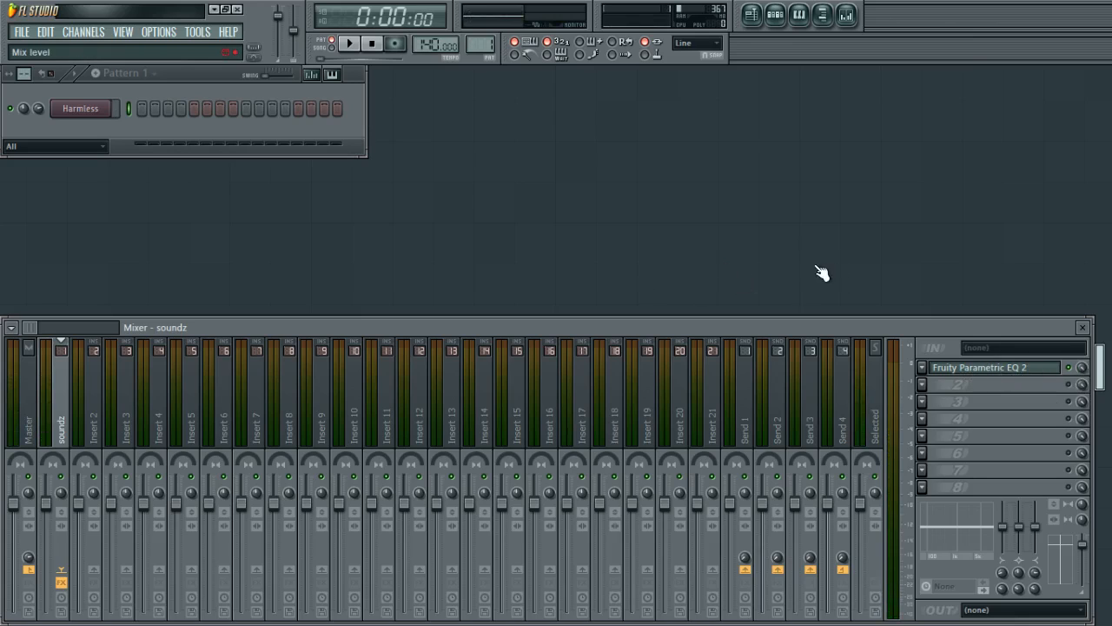
left_click(1041, 372)
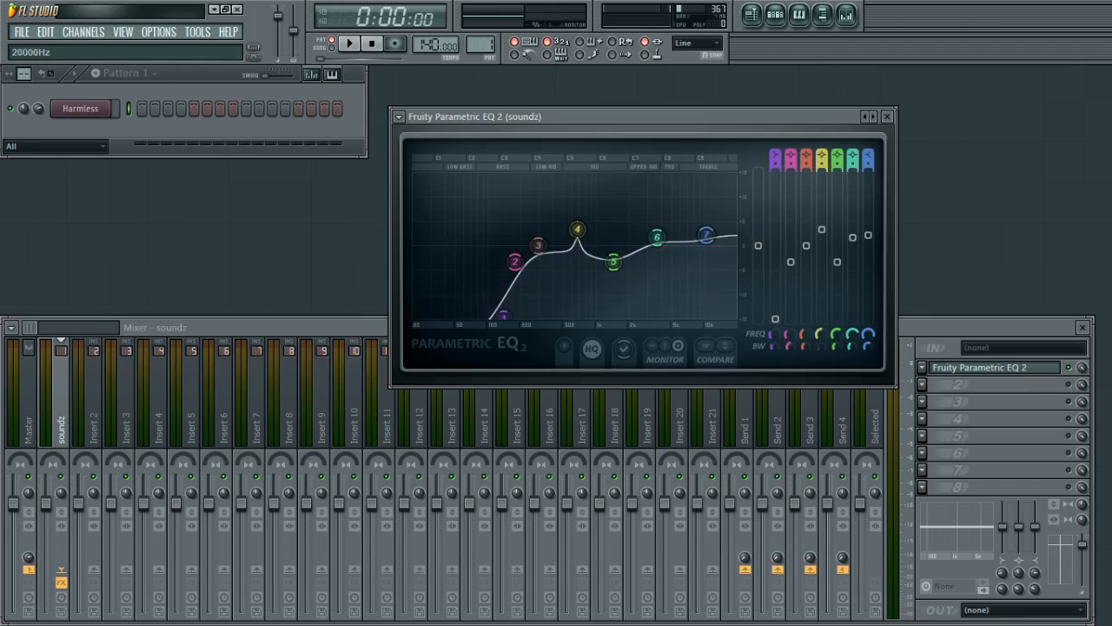
left_click(991, 373)
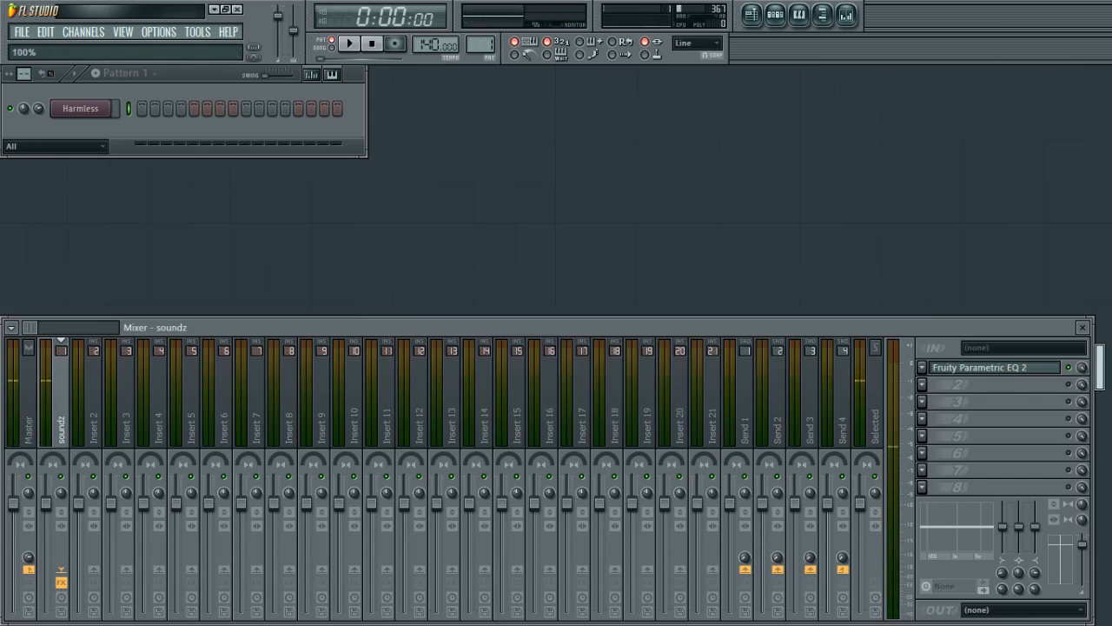
mouse_move(1082, 367)
left_mouse_down()
mouse_move(1082, 352)
mouse_move(1081, 374)
left_mouse_up()
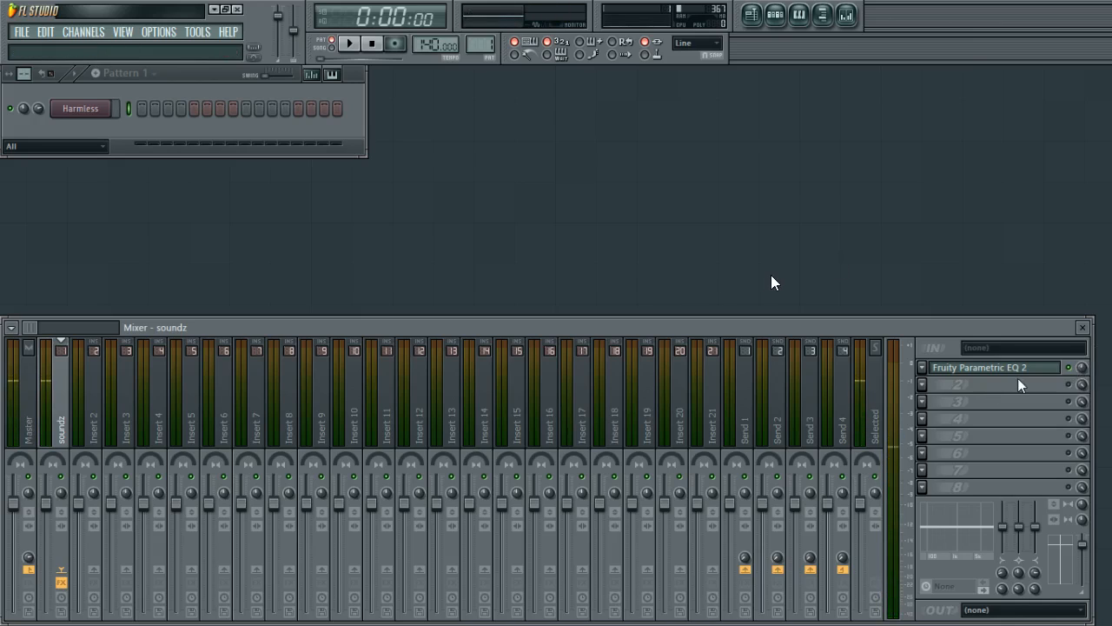
key("c")
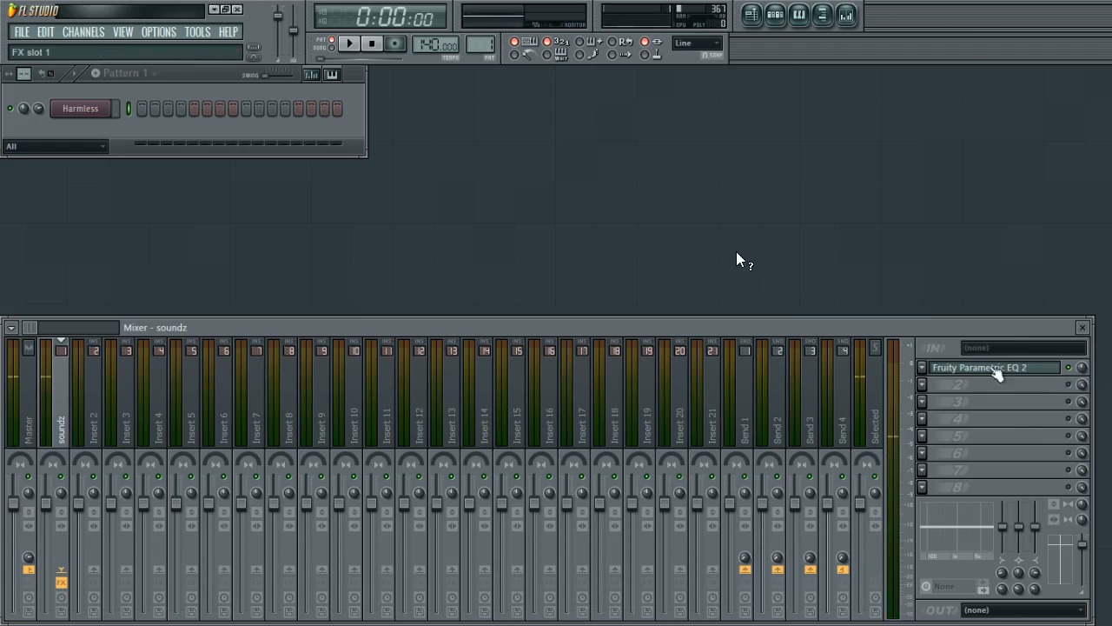
Set the first effect slot's mix level on the soundz track to 50%.
left_click(998, 372)
left_click(981, 371)
left_click(28, 417)
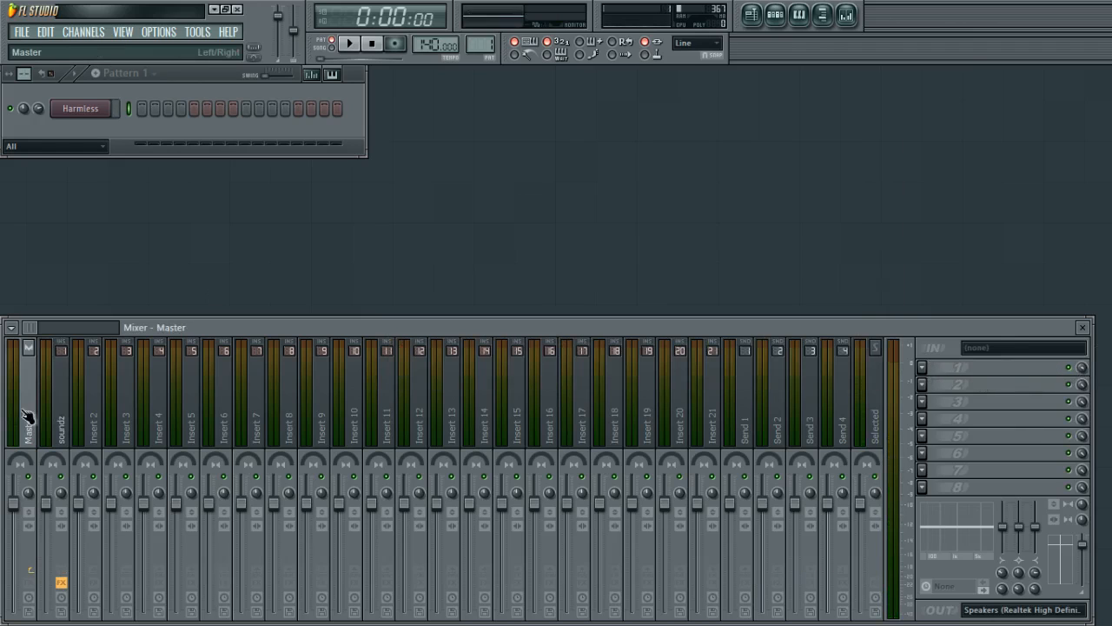
left_click(64, 421)
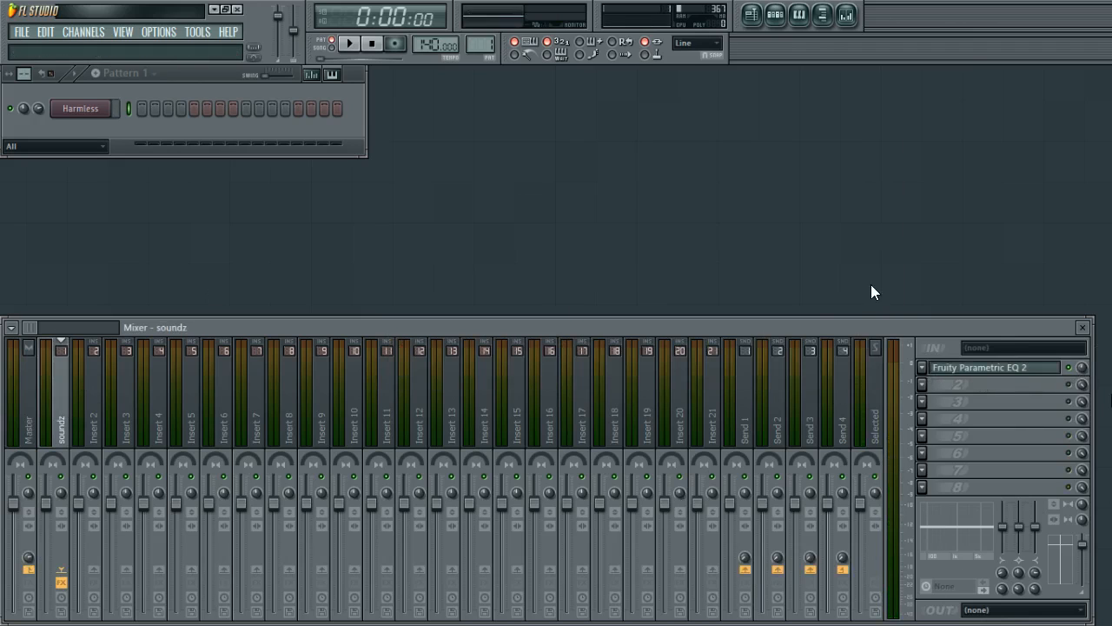
left_click_drag(1087, 371, 1087, 417)
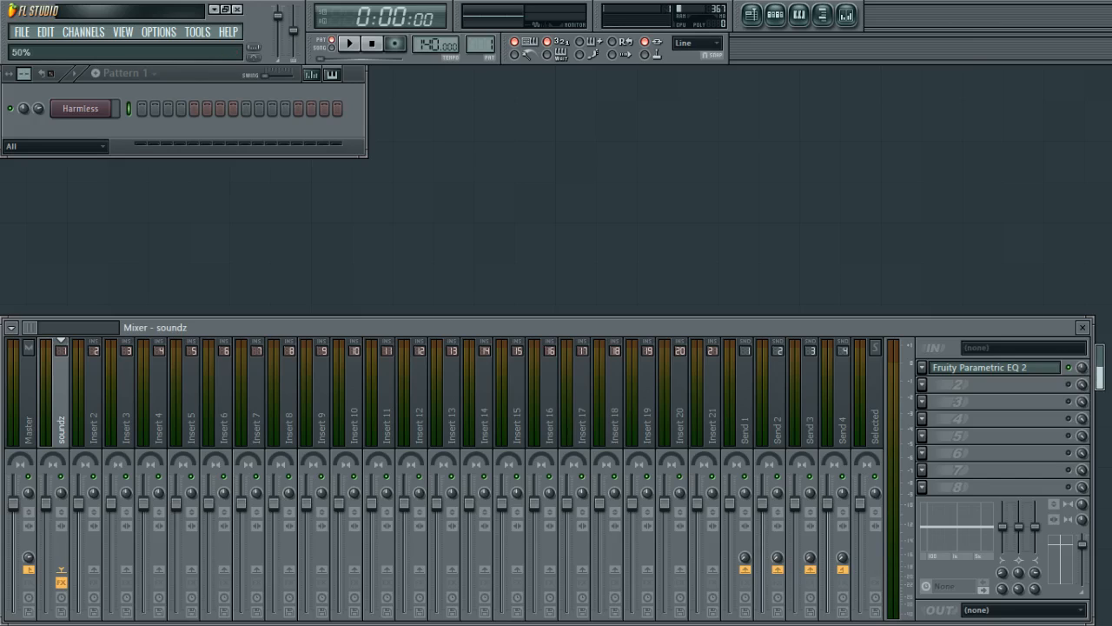
Turn the first effect slot's mix level back up and remove its solo on the soundz track, previewing a note.
key("c")
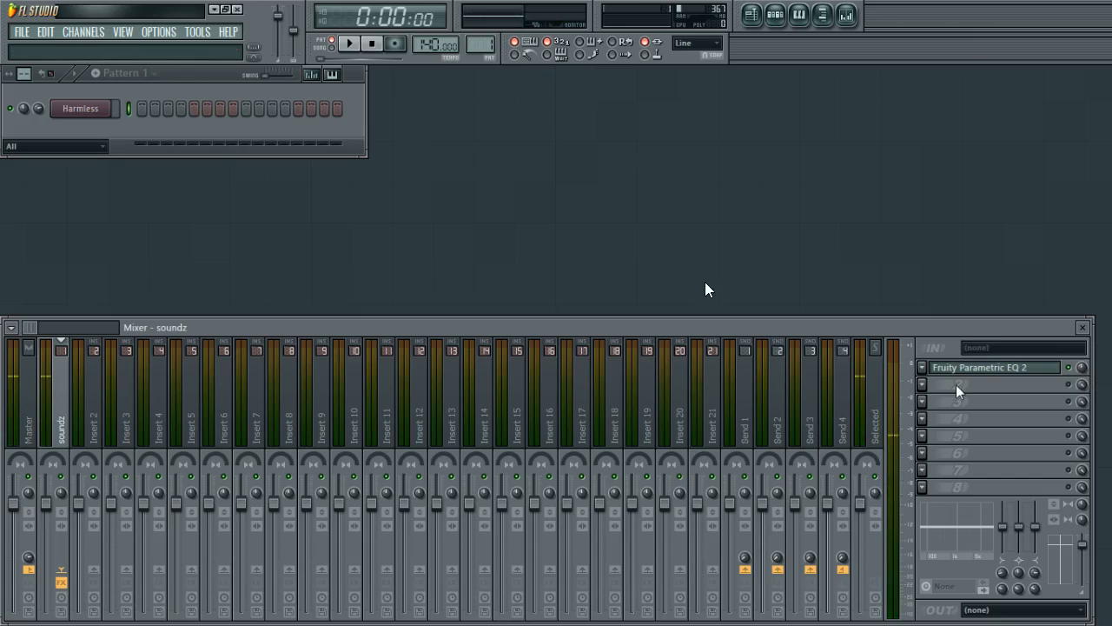
left_click_drag(1081, 367, 1082, 323)
right_click(1069, 366)
left_click(1068, 347)
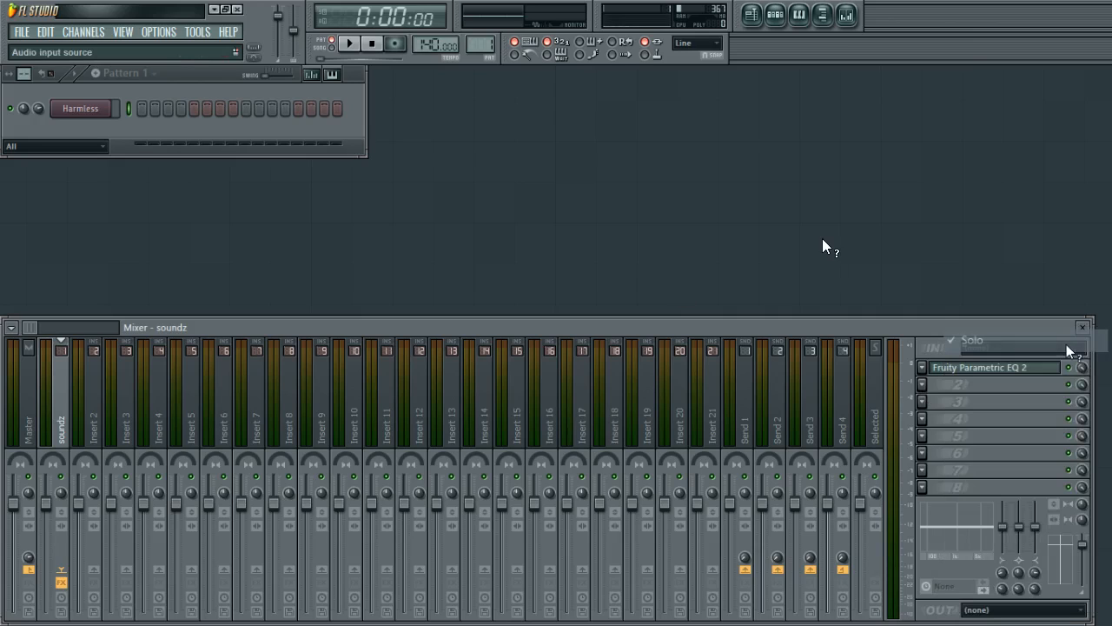
Load Fruity WaveShaper into effect slots 2 and 3 of the soundz track.
left_click(930, 385)
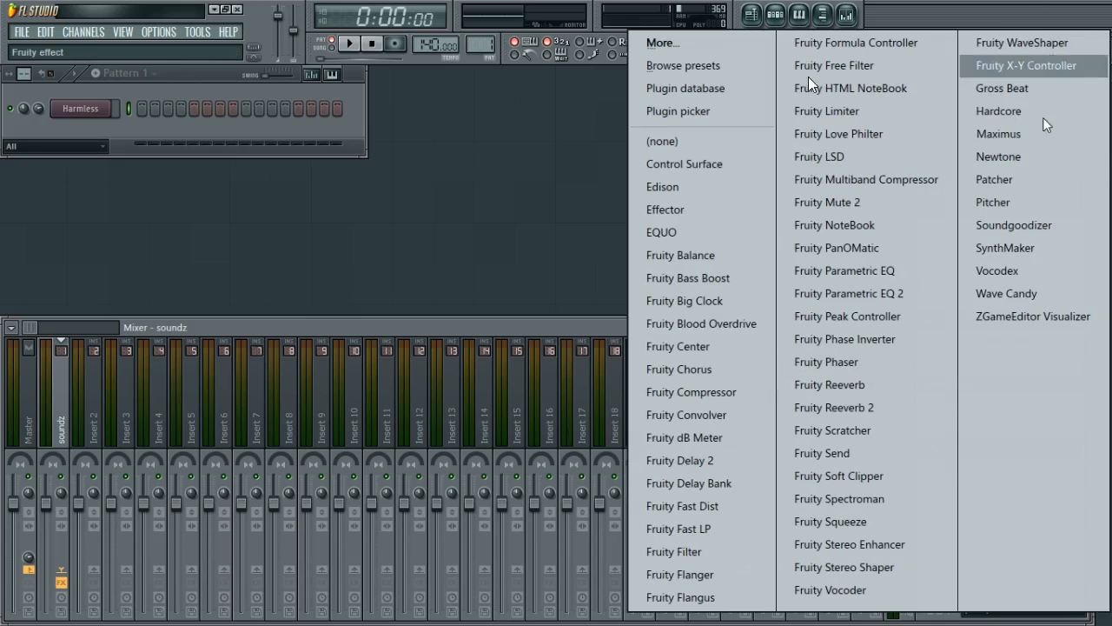
left_click(1066, 44)
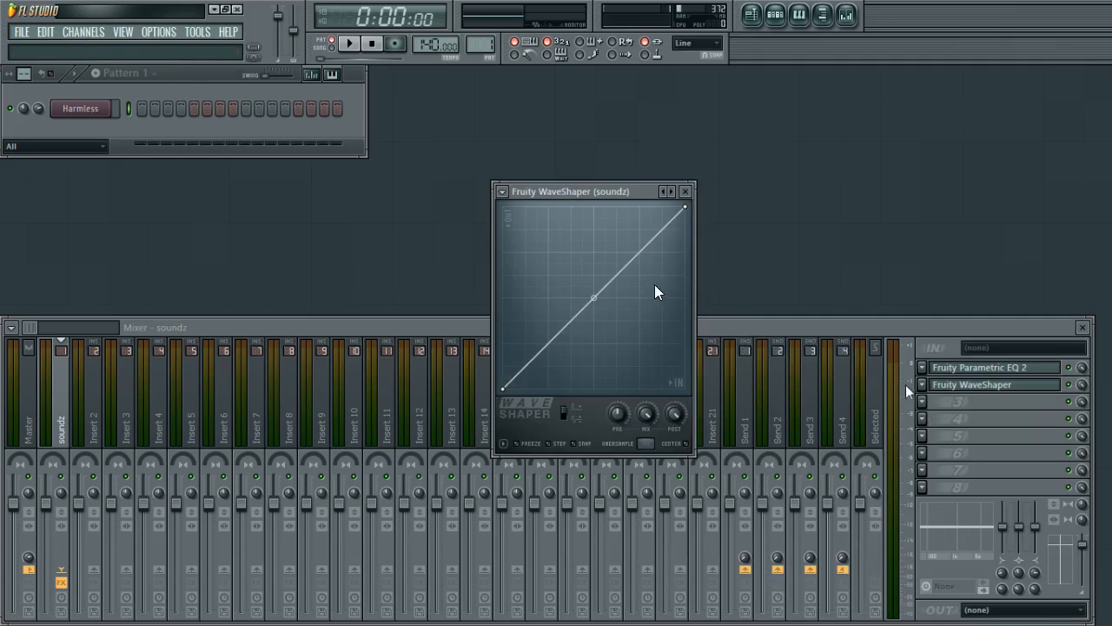
left_click(925, 401)
left_click(1008, 42)
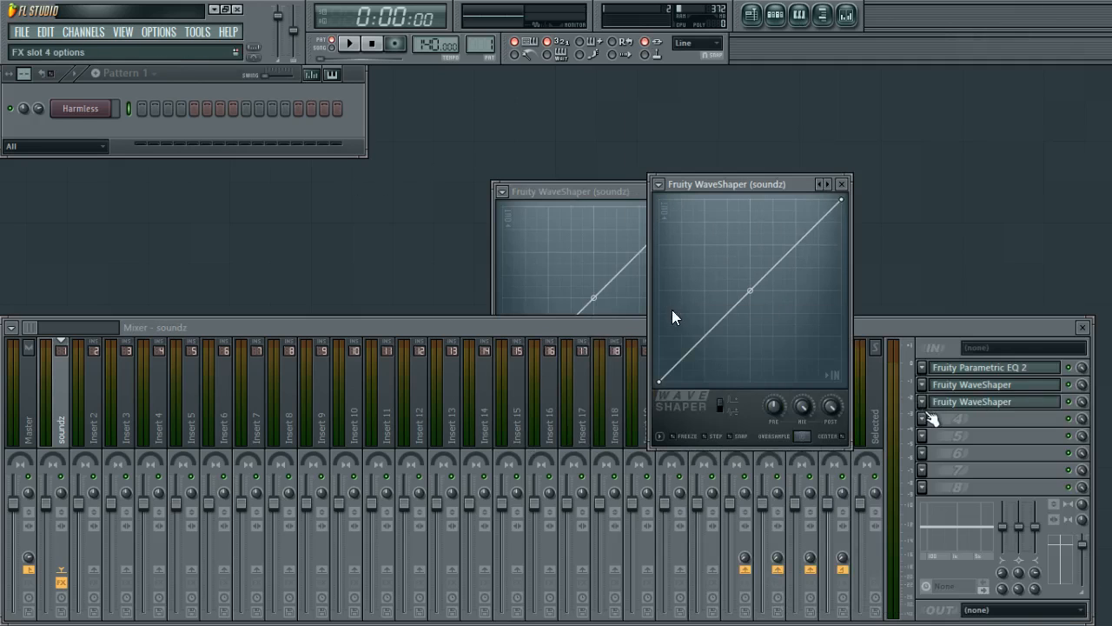
Load Fruity Reeverb 2 into effect slot 4 and close its plugin window.
left_click(924, 418)
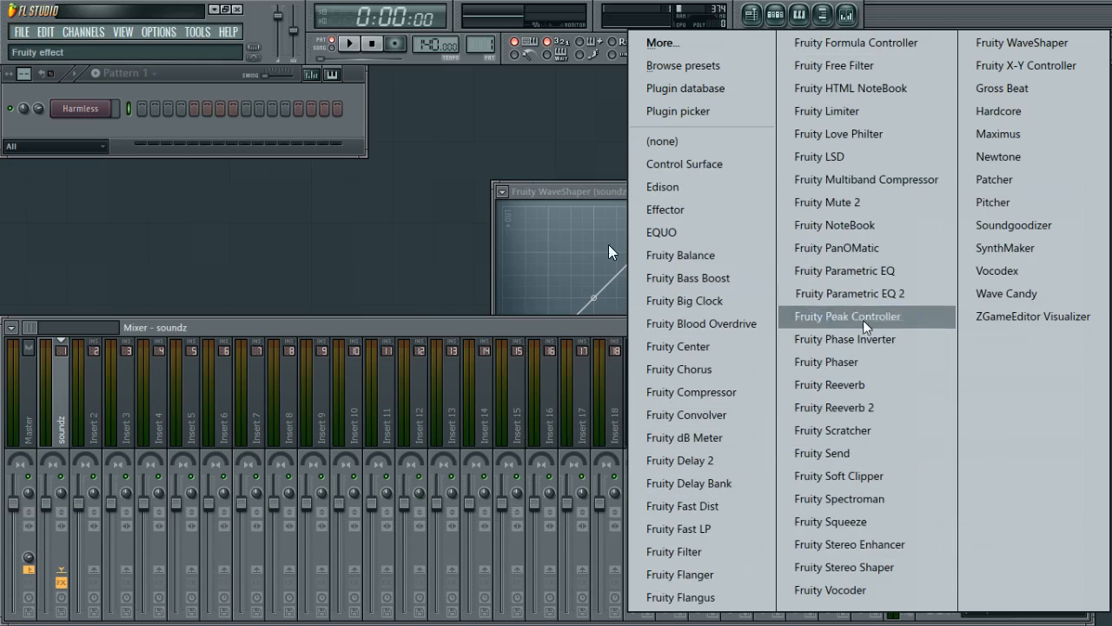
left_click(834, 406)
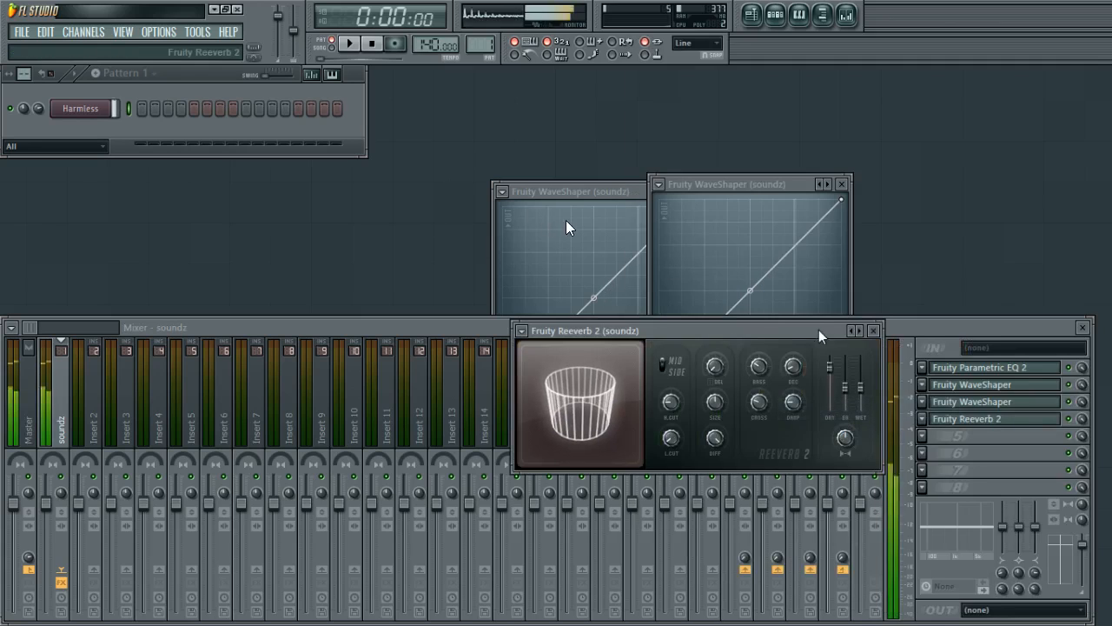
left_click(873, 330)
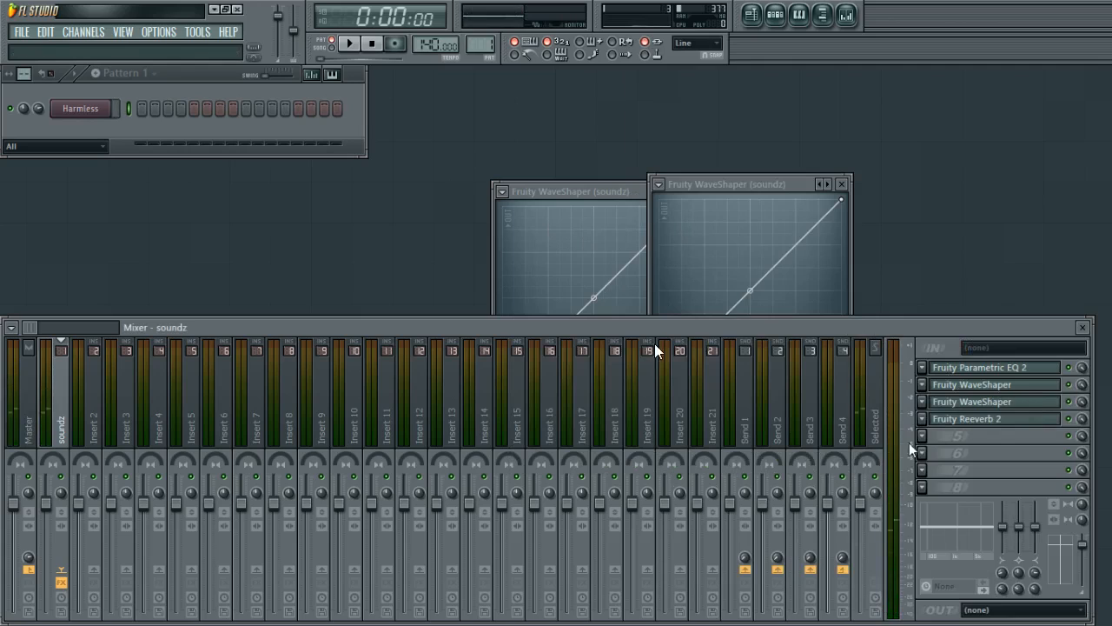
Toggle the enable switches of effect slots 4, 3 and 2.
left_click(1070, 421)
left_click(1069, 403)
left_click(1069, 386)
Show and arrange the two WaveShaper windows while previewing notes.
left_click(1037, 388)
left_click(1037, 388)
left_click(1037, 388)
key("c")
left_click_drag(770, 184, 924, 178)
left_click(1008, 384)
left_click(1008, 384)
key("c")
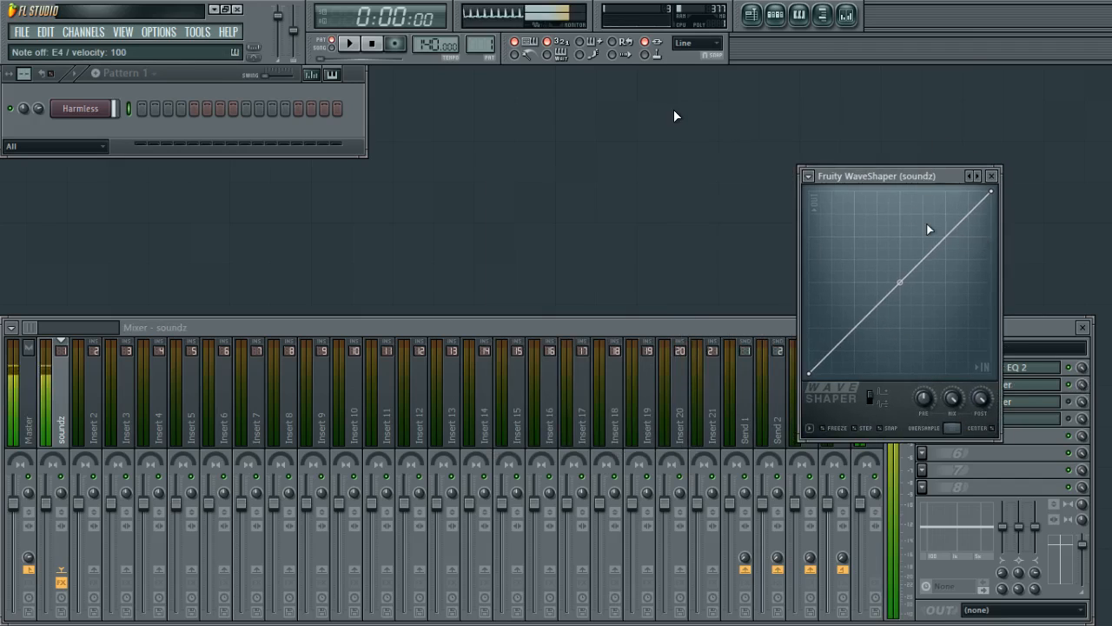
Drag a point on the slot 3 WaveShaper curve to the graph's left edge and close that window.
left_click_drag(935, 239, 809, 318)
left_click(1058, 402)
Open the slot 2 WaveShaper and add and drag several points to bend its transfer curve.
left_click(1036, 387)
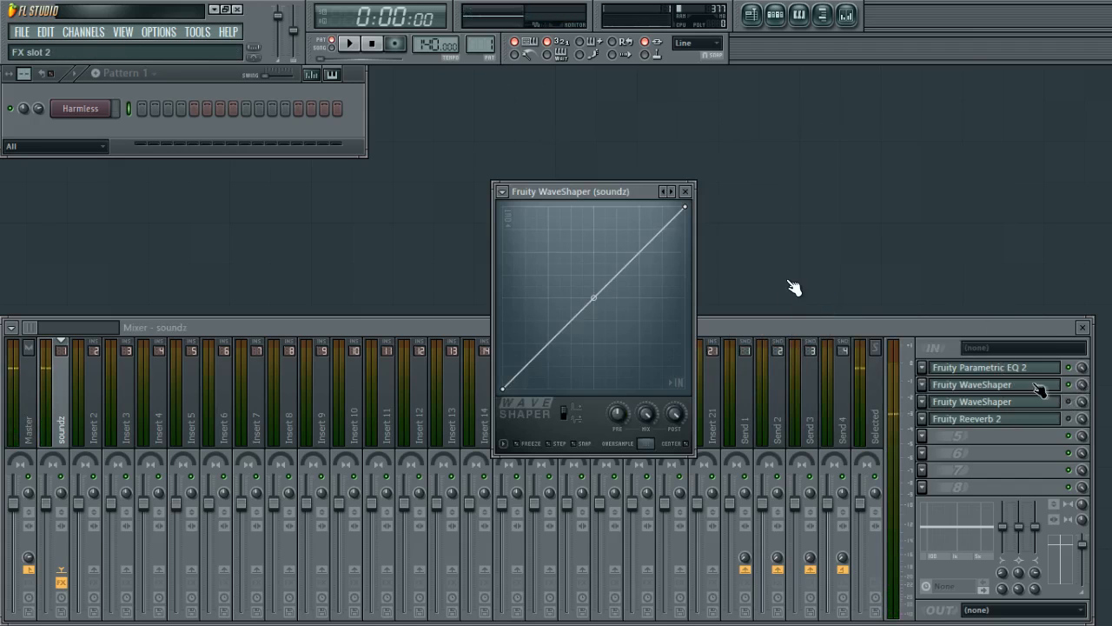
right_click(635, 254)
key("c")
left_click_drag(640, 260, 616, 237)
right_click(561, 284)
left_click_drag(561, 284, 578, 318)
right_click(567, 323)
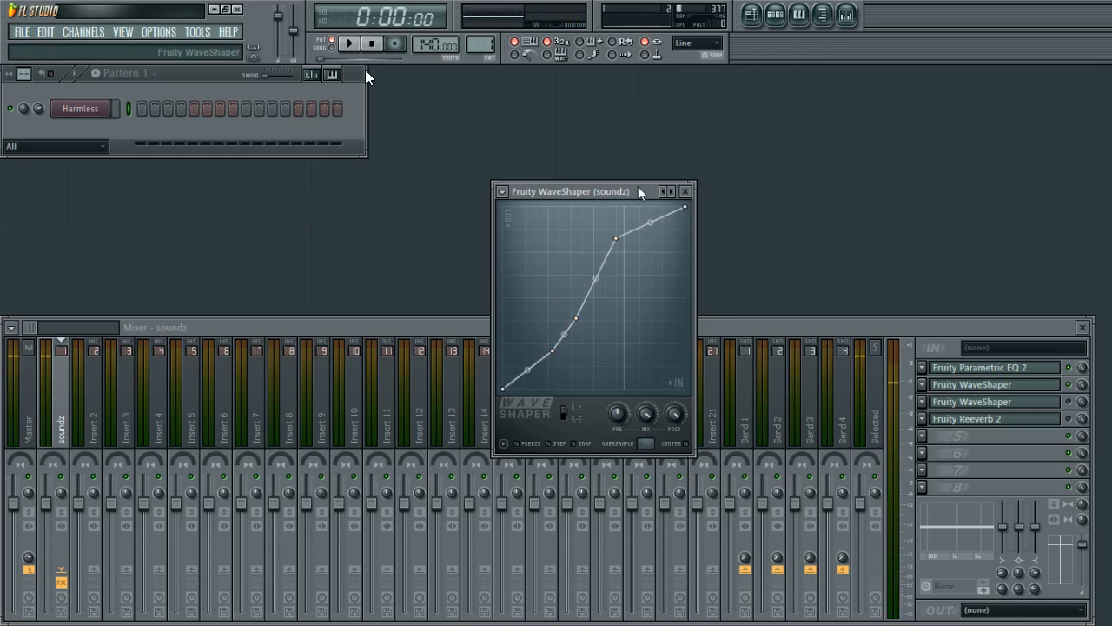
Switch the slot 2 WaveShaper to bipolar mode and back to unipolar.
left_click_drag(641, 190, 726, 171)
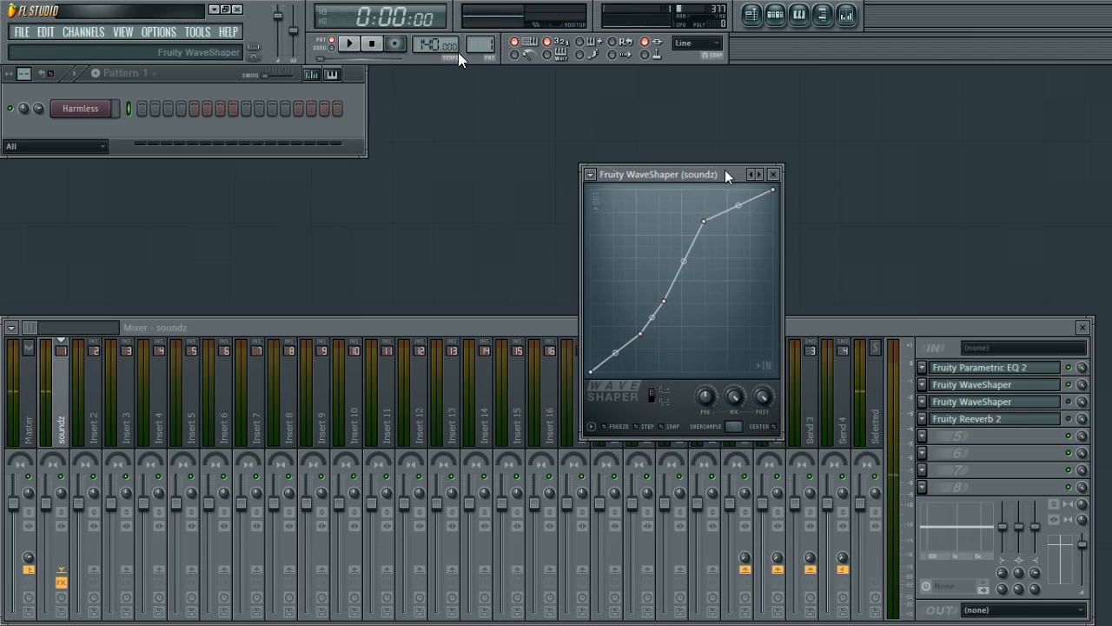
left_click_drag(683, 176, 827, 125)
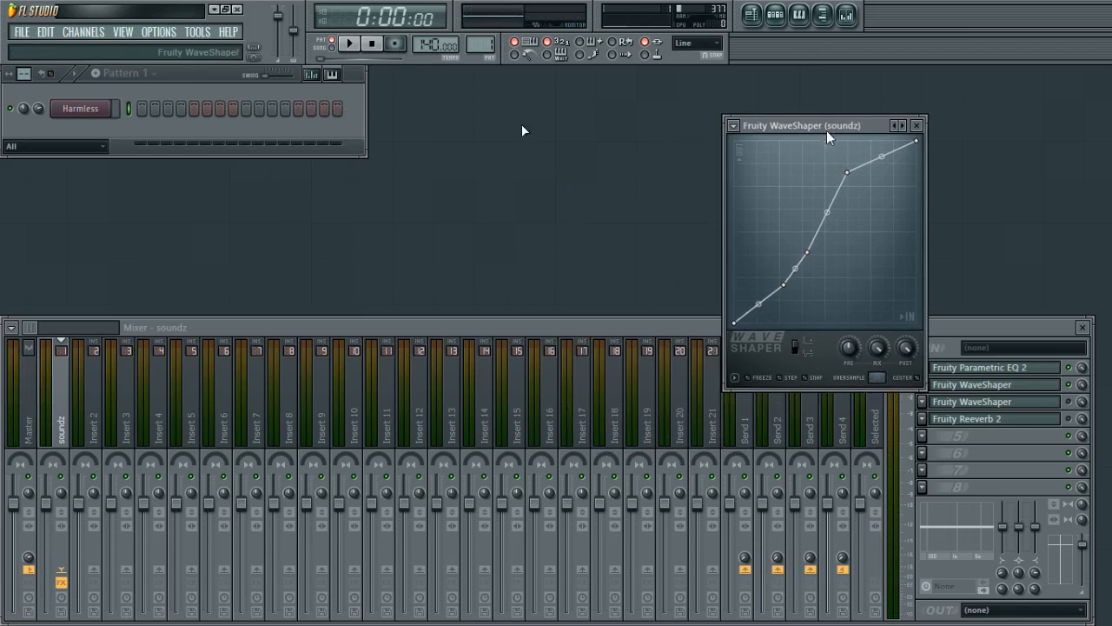
left_click(804, 353)
left_click(806, 353)
left_click(815, 357)
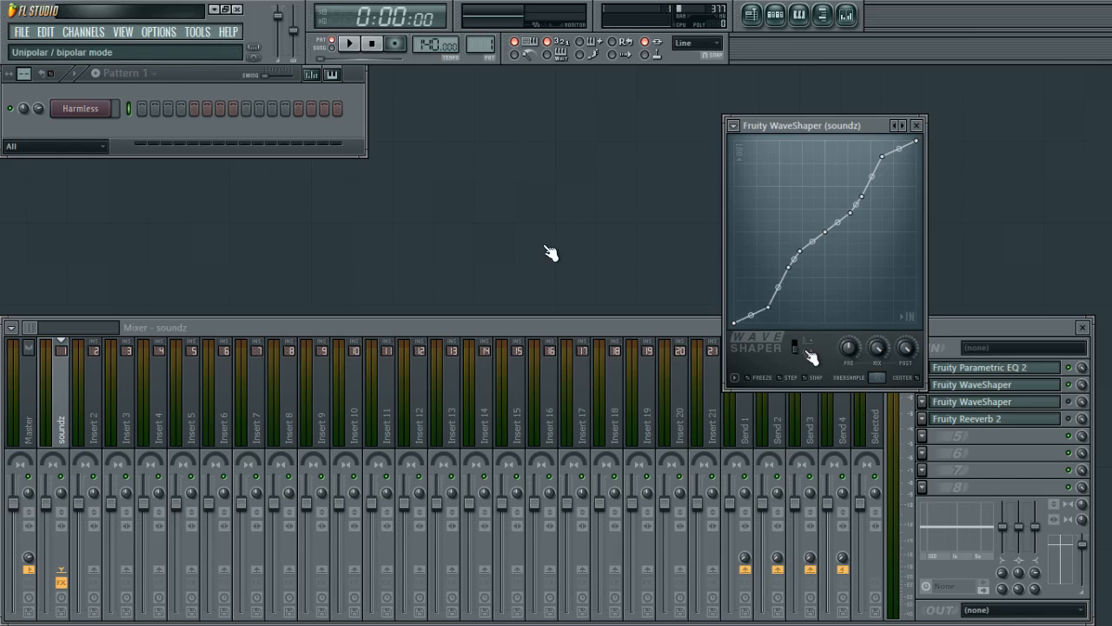
left_click(811, 358)
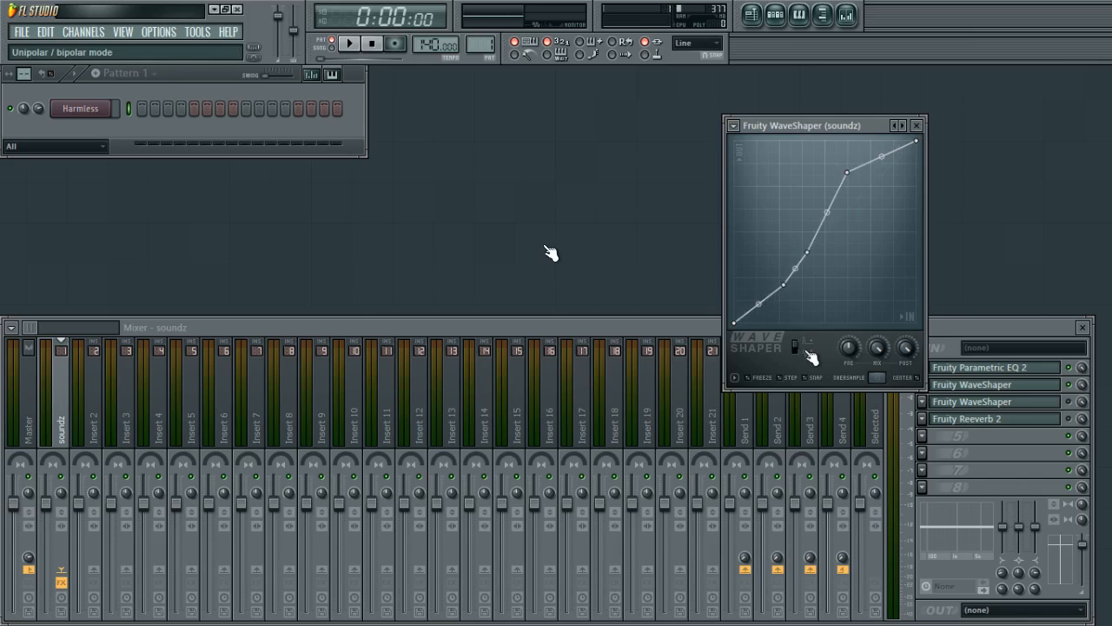
Preview notes through the shaped slot 2 WaveShaper and close its window.
key("c")
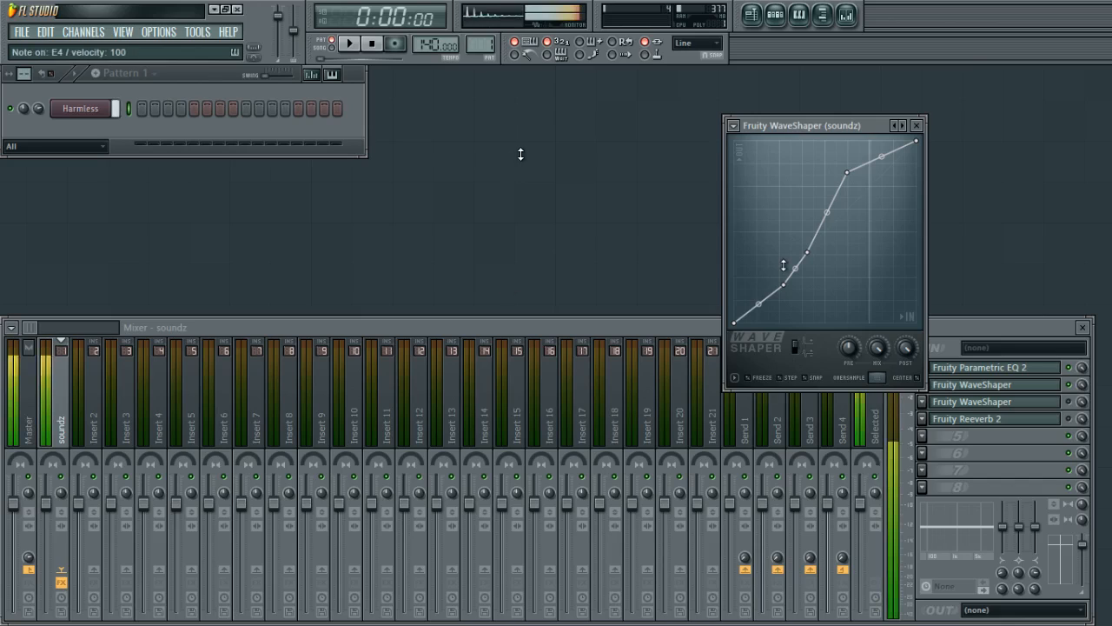
key("c")
key("c")
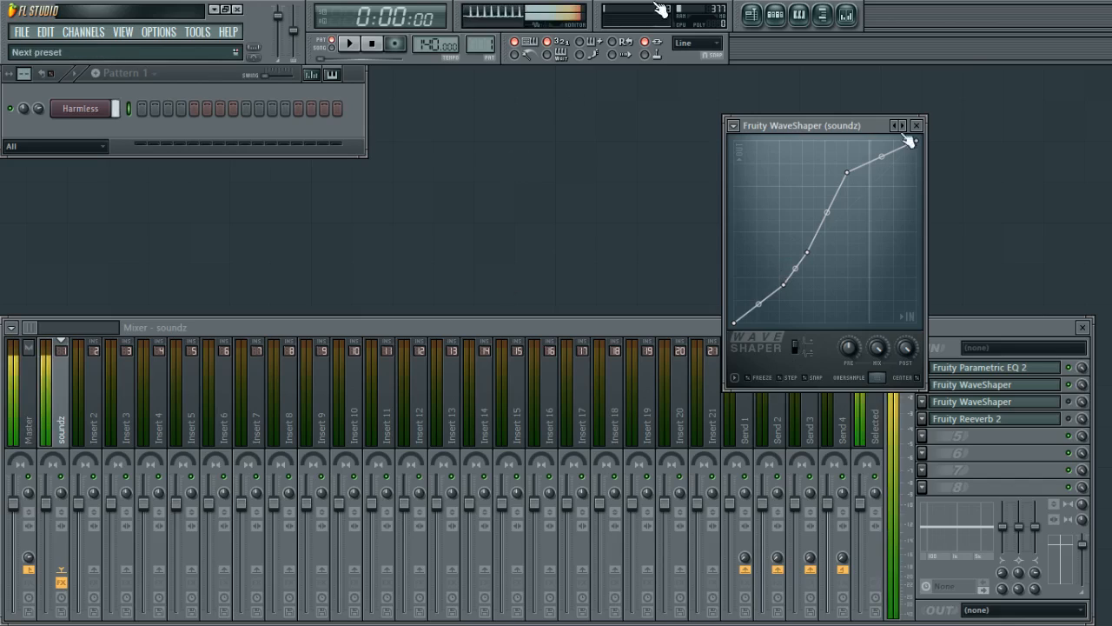
left_click(919, 127)
Reshape the slot 3 WaveShaper curve by adding and dragging points, preview a note and close the window.
left_click(1053, 405)
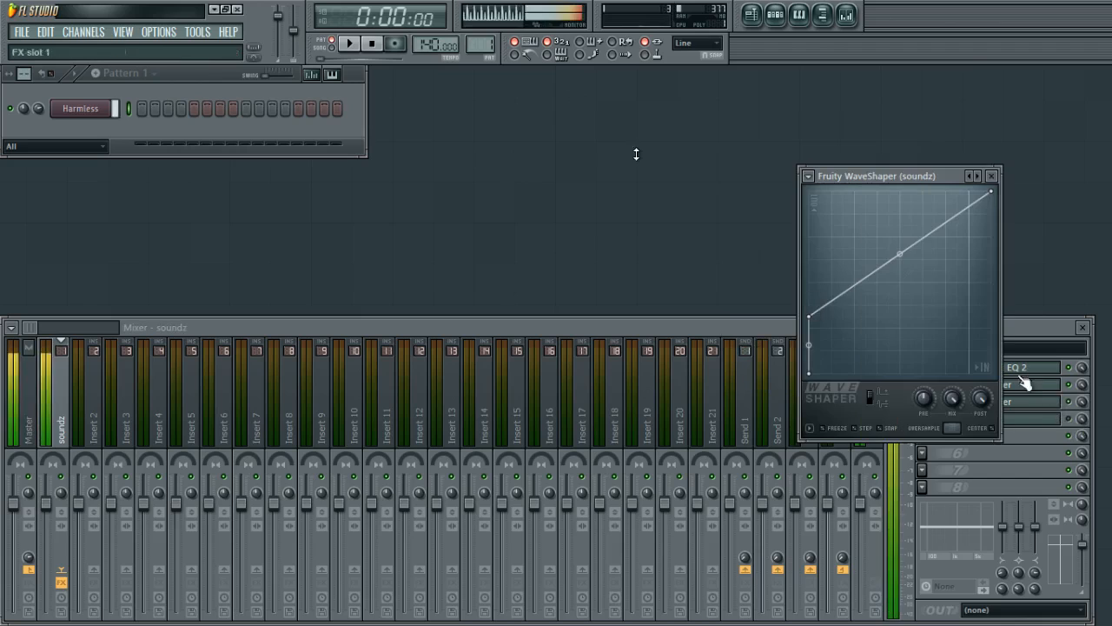
right_click(871, 307)
left_click_drag(872, 393, 863, 393)
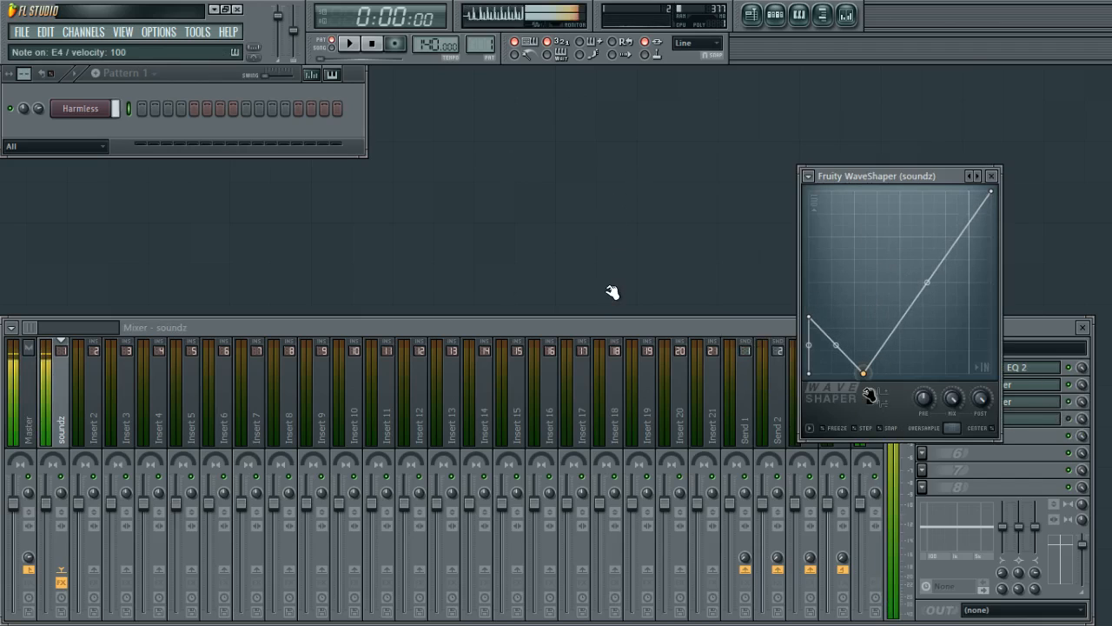
right_click(970, 332)
key("c")
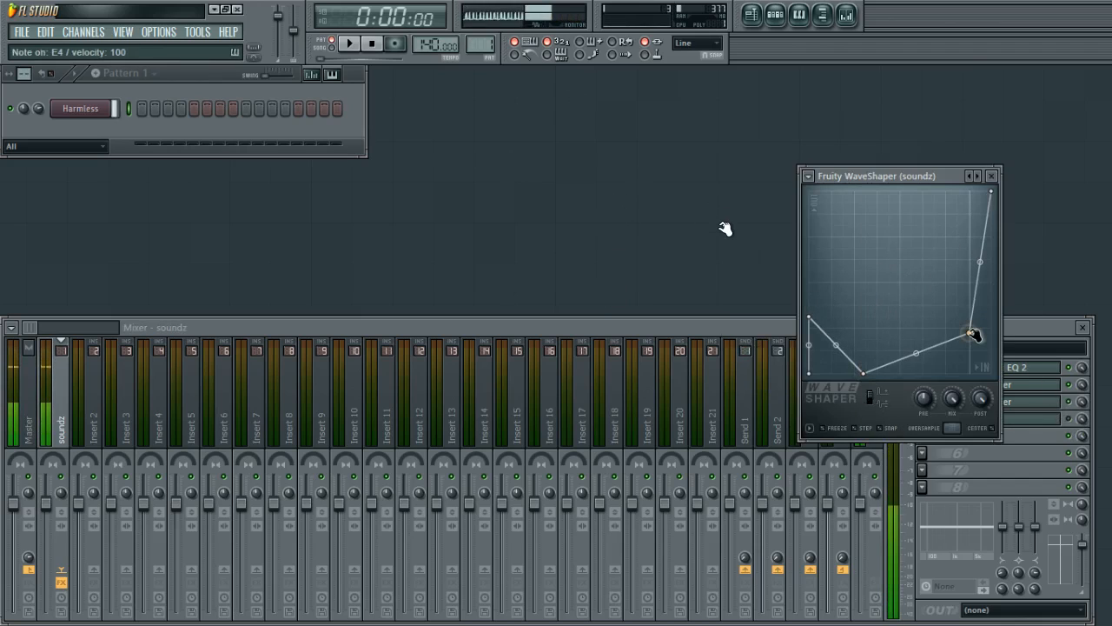
left_click_drag(971, 333, 940, 201)
left_click_drag(809, 317, 845, 353)
left_click(991, 176)
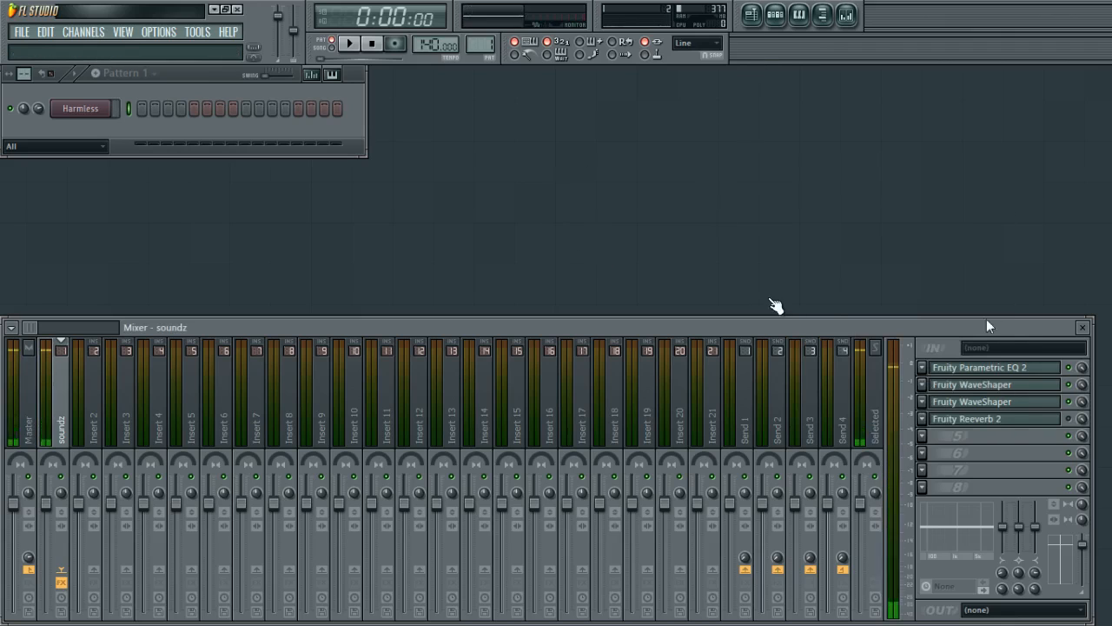
Open the slot 4 Reeverb 2 window and reposition it above the mixer.
left_click(1039, 426)
left_click_drag(695, 323, 708, 242)
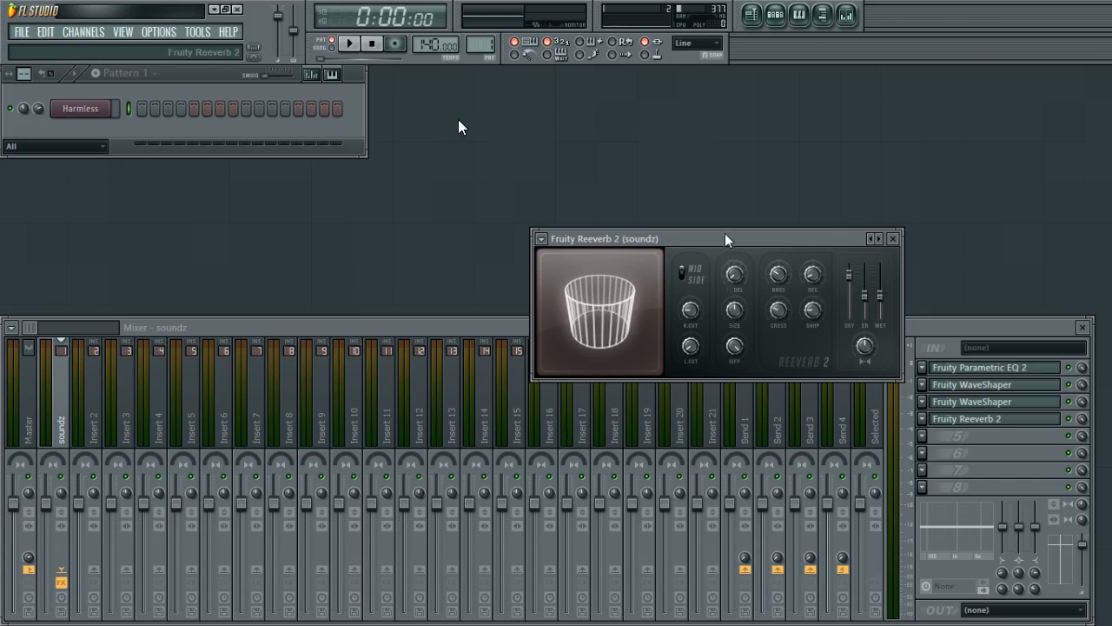
left_click_drag(720, 244, 750, 170)
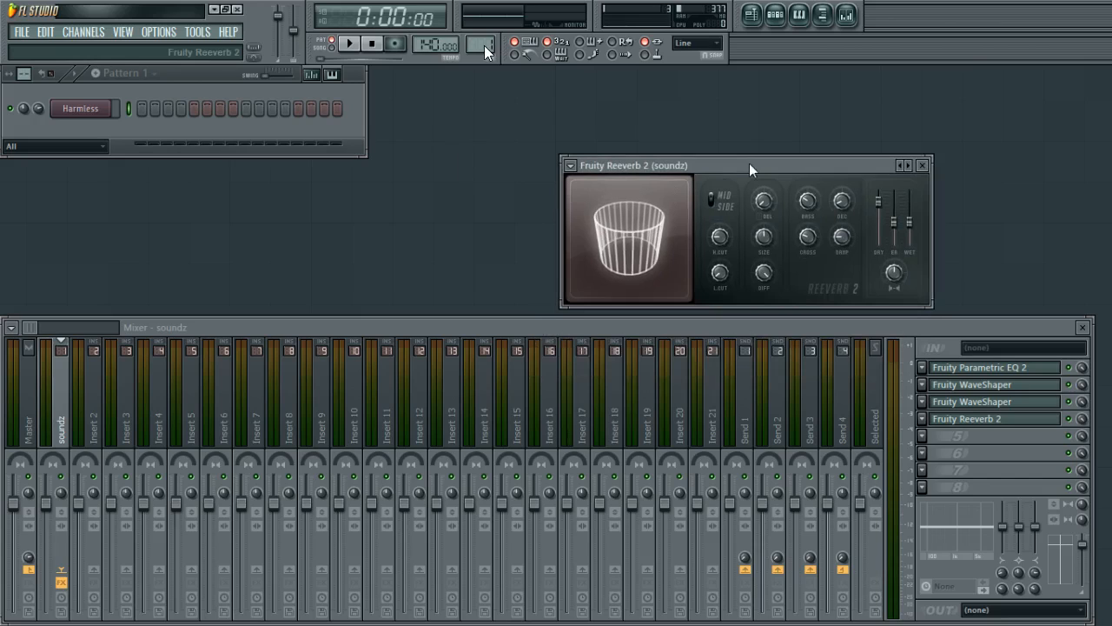
left_click_drag(749, 164, 799, 139)
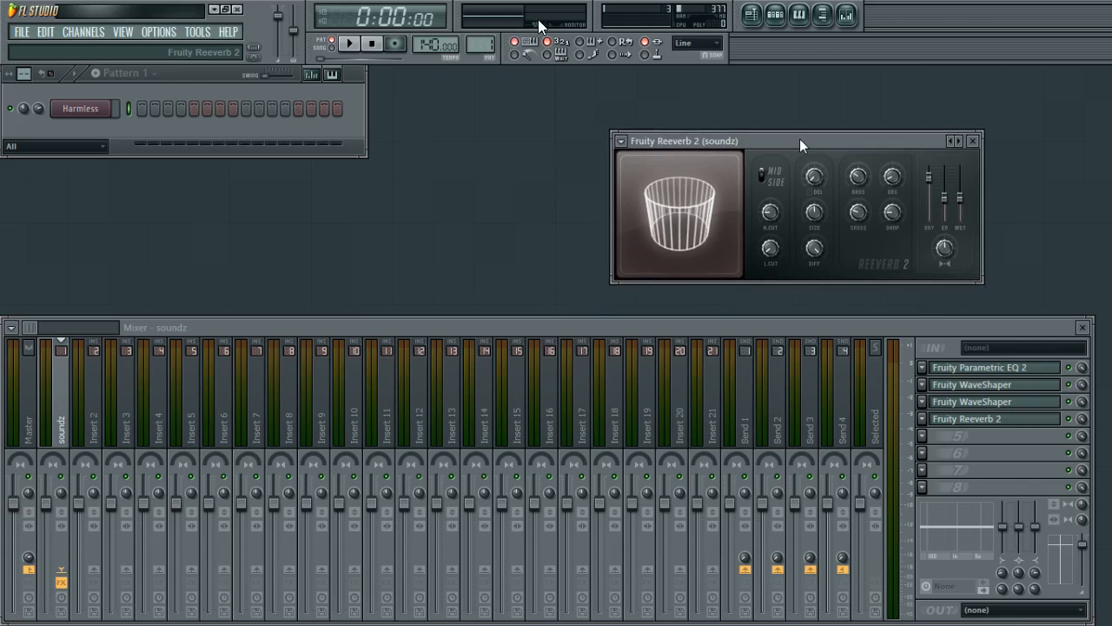
left_click_drag(800, 139, 826, 154)
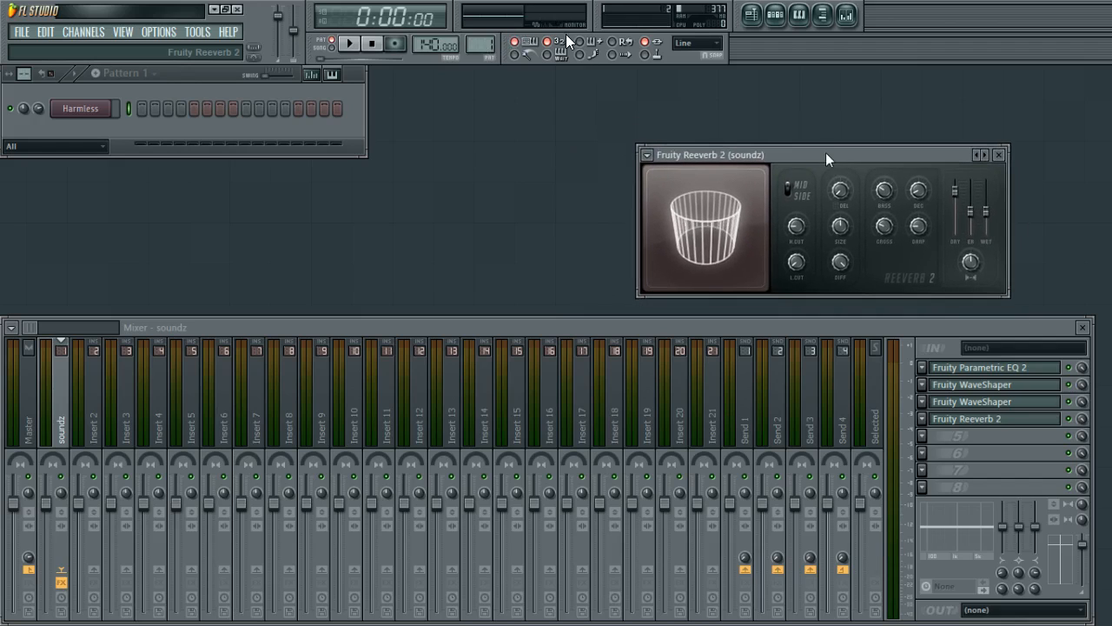
left_click(834, 329)
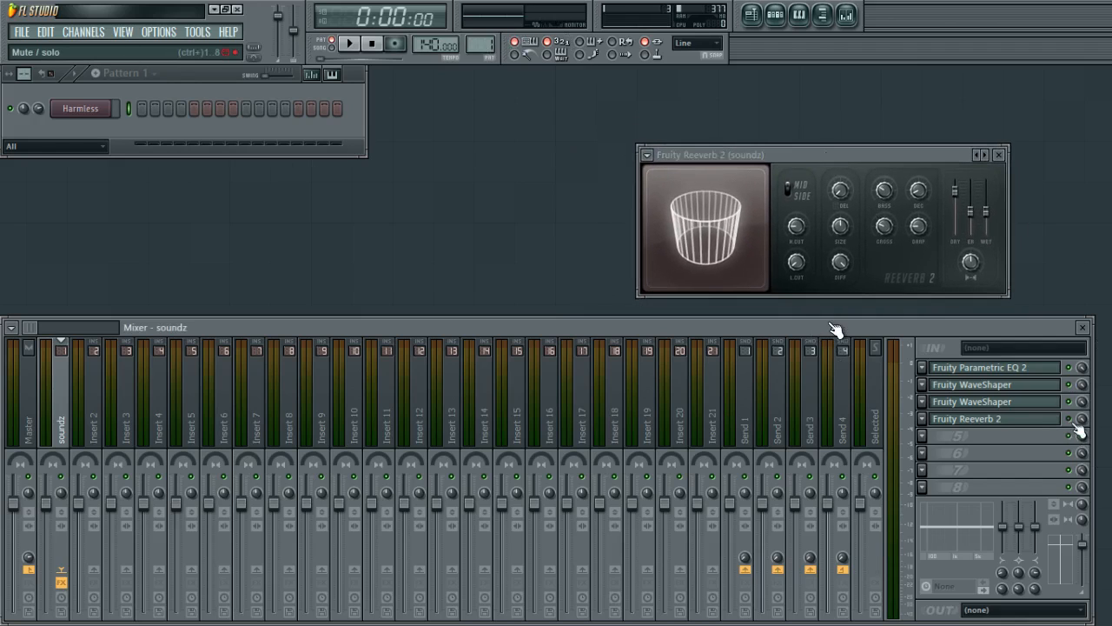
Re-enable the reverb slot and turn down the Reeverb 2 stereo separation knob, previewing notes.
left_click(70, 119)
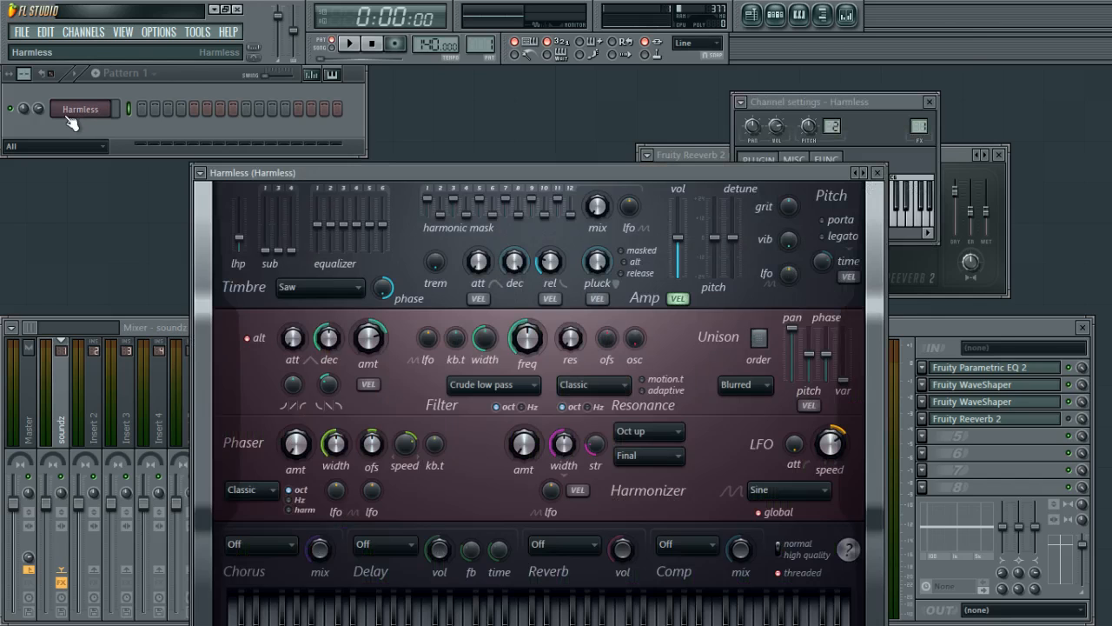
left_click(71, 115)
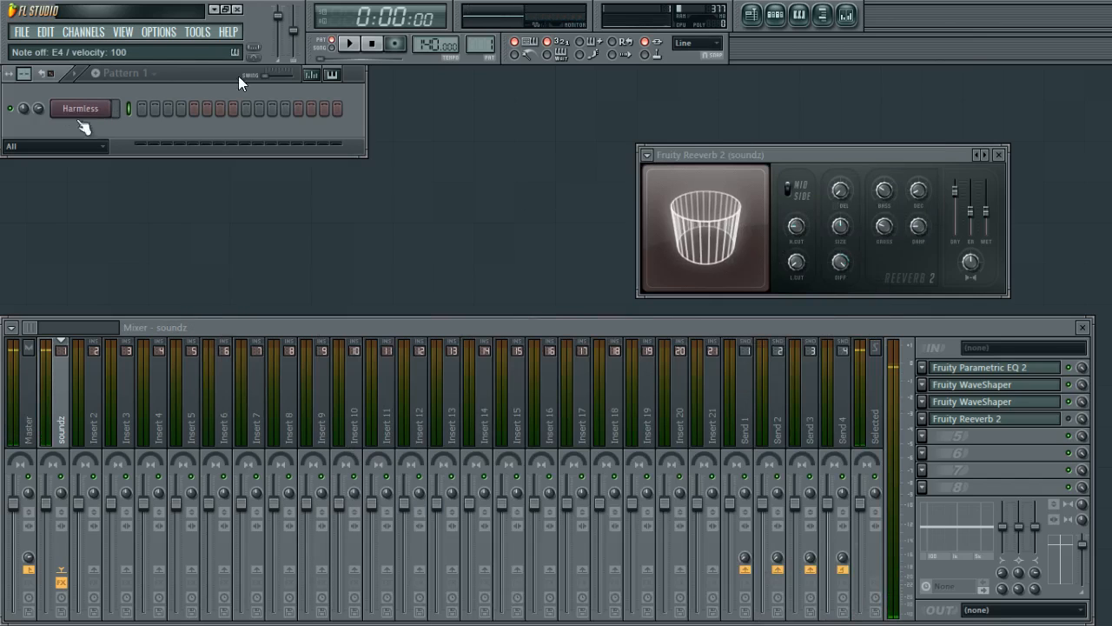
left_click(1069, 419)
key("c")
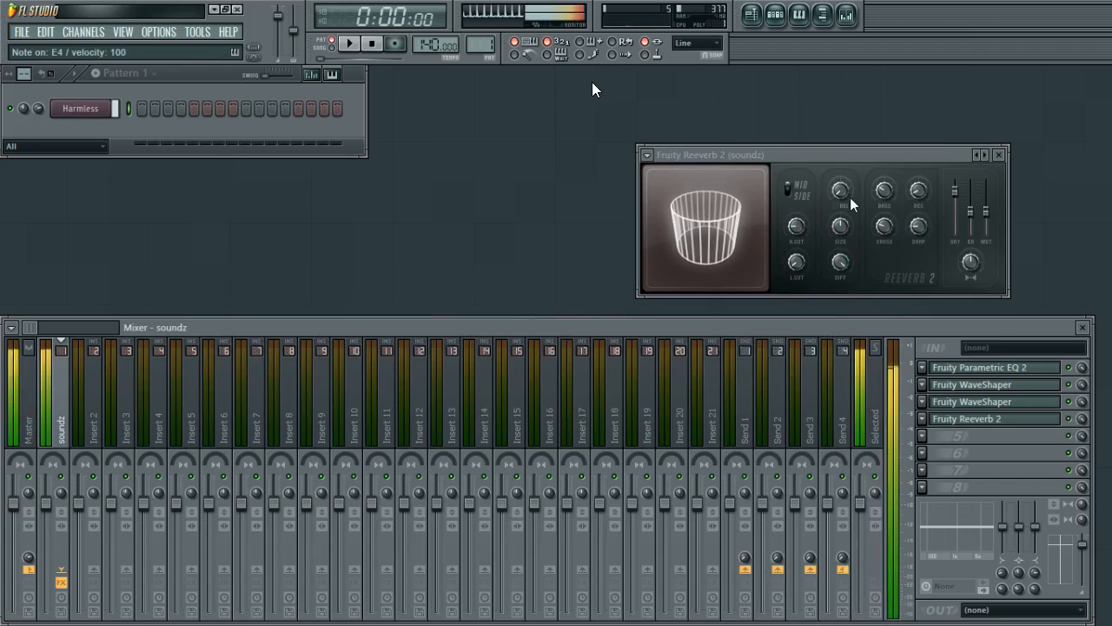
left_click_drag(971, 262, 971, 322)
key("c")
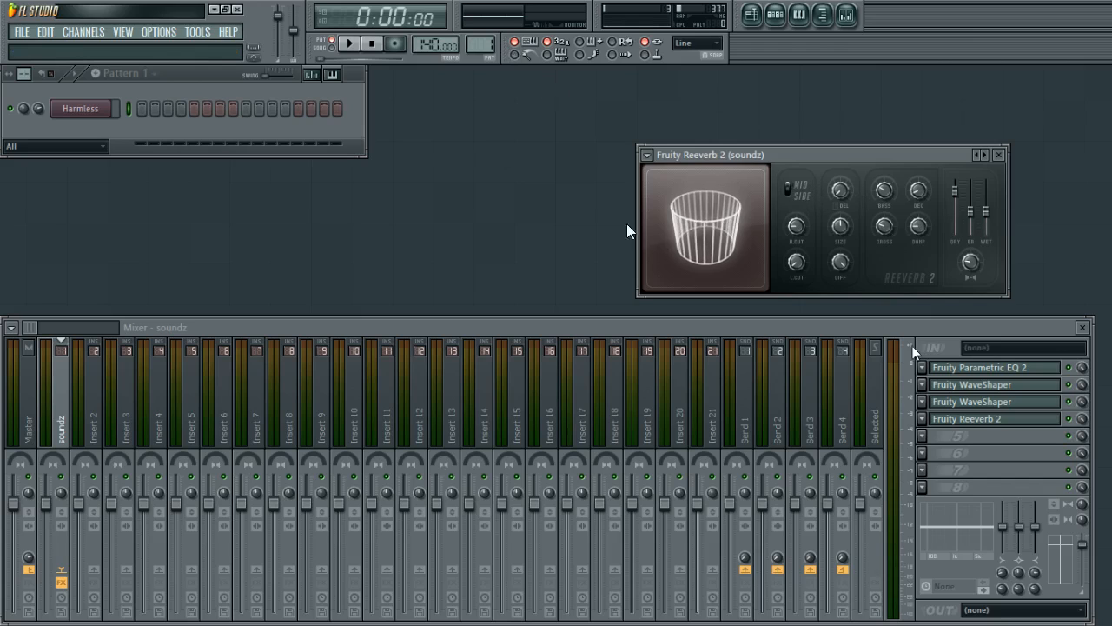
Load the Small Studio preset into the Reeverb 2.
right_click(977, 155)
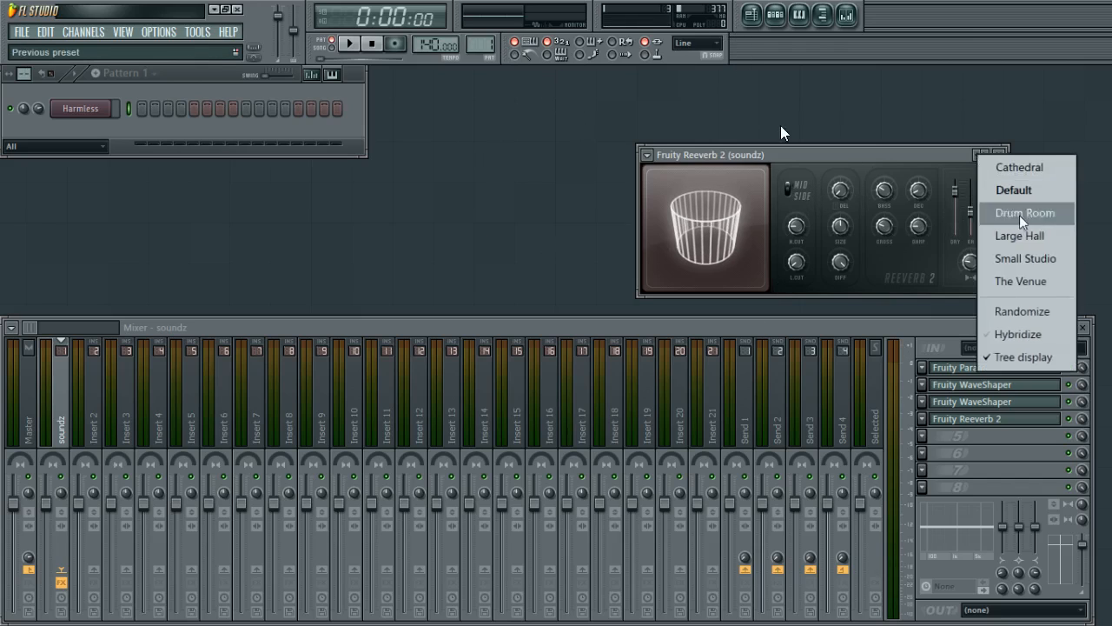
left_click_drag(953, 154, 915, 115)
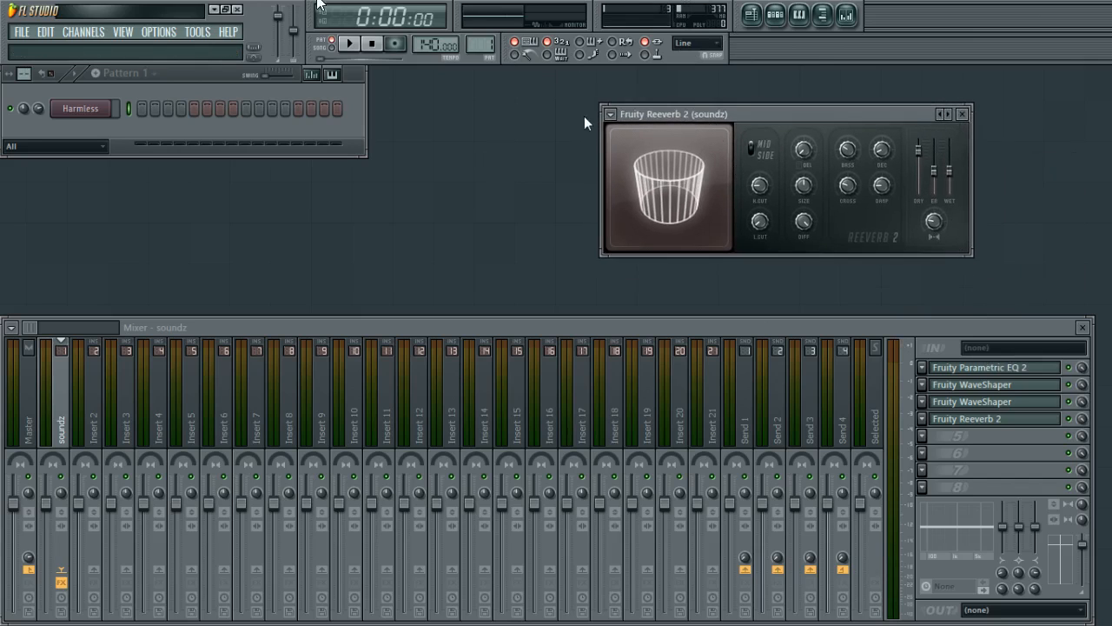
left_click(611, 114)
mouse_move(658, 176)
left_click(910, 117)
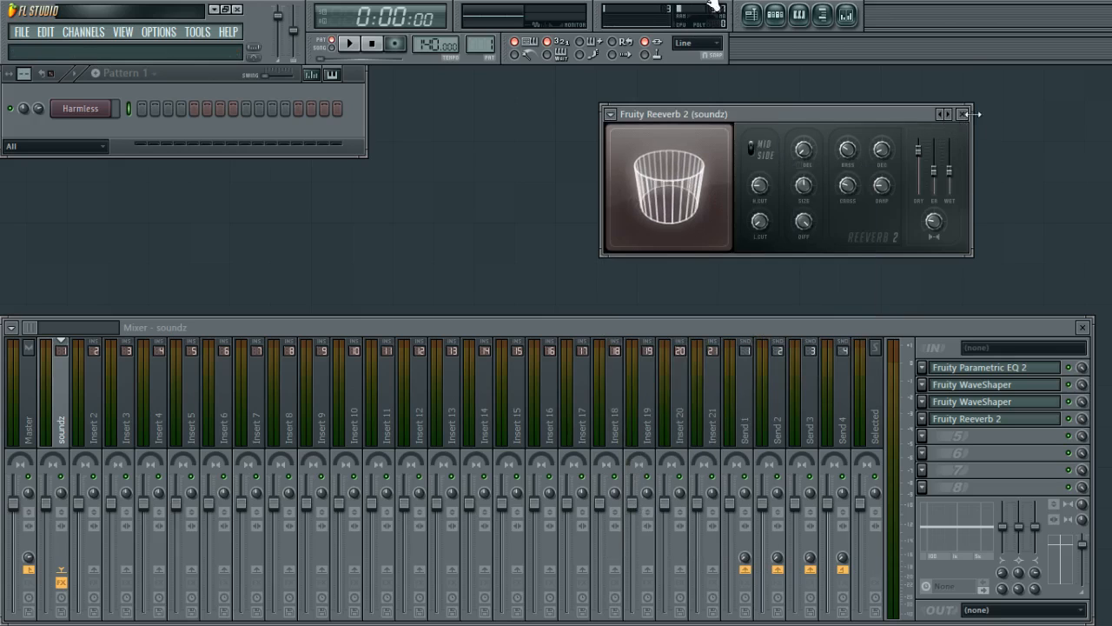
right_click(946, 120)
left_click(987, 219)
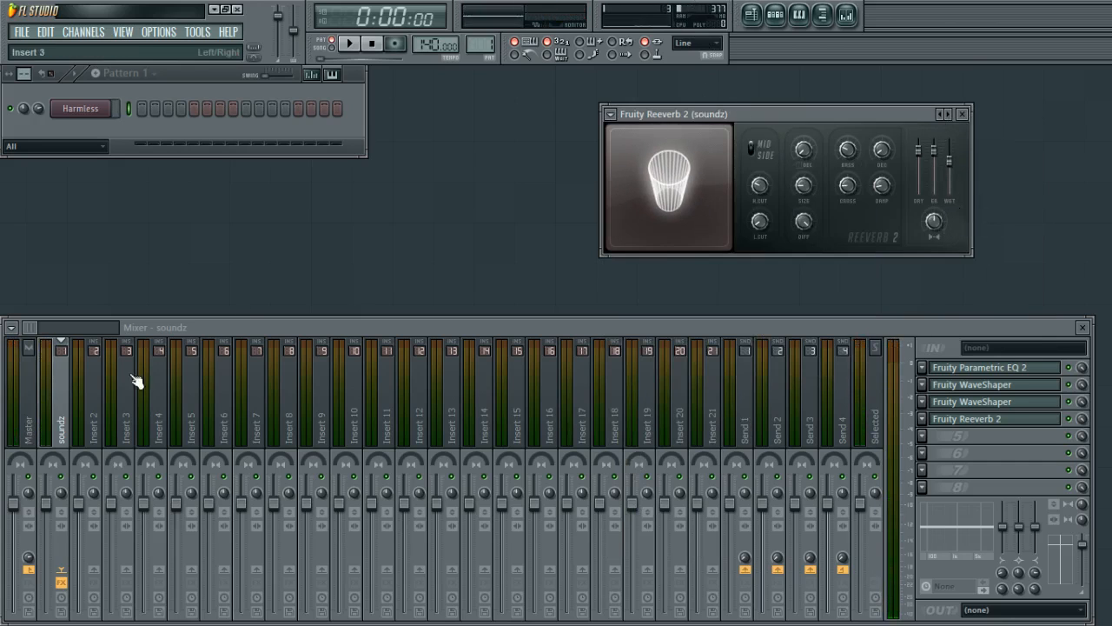
Select the Master track and then the soundz track again.
left_click(33, 385)
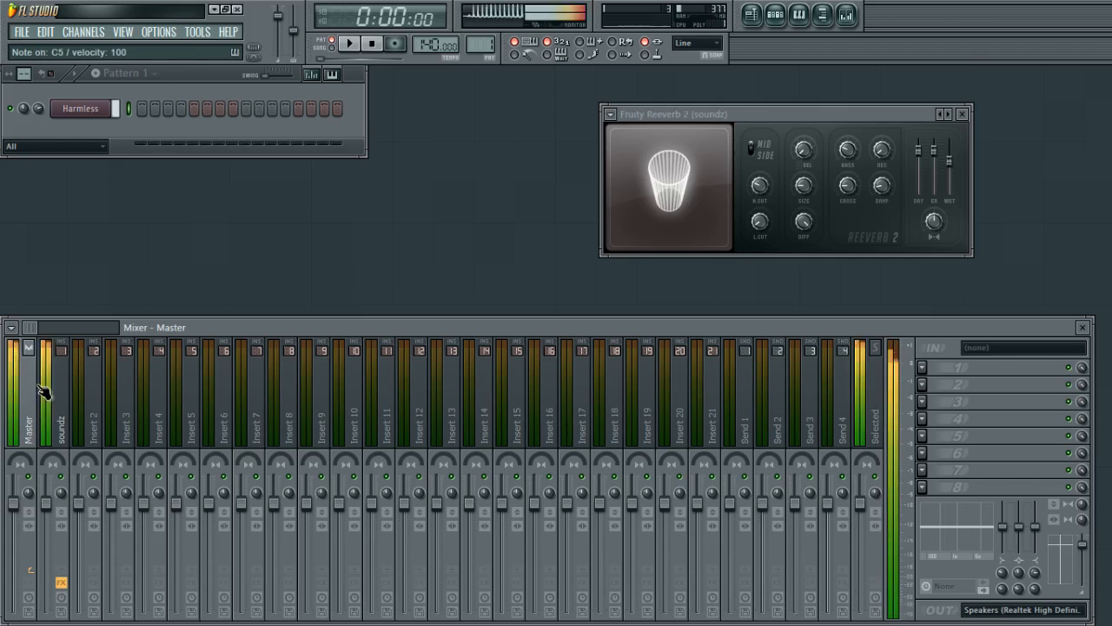
left_click(54, 395)
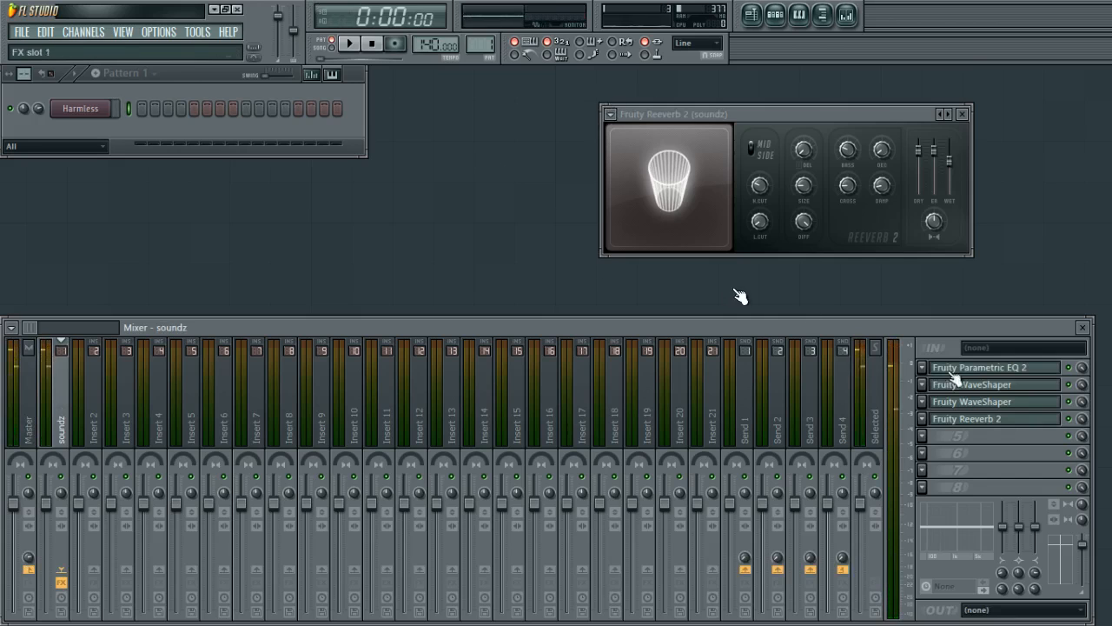
Load Fruity Phase Inverter into the soundz track's fifth effect slot, move its window, then close it.
left_click(998, 419)
left_click(919, 435)
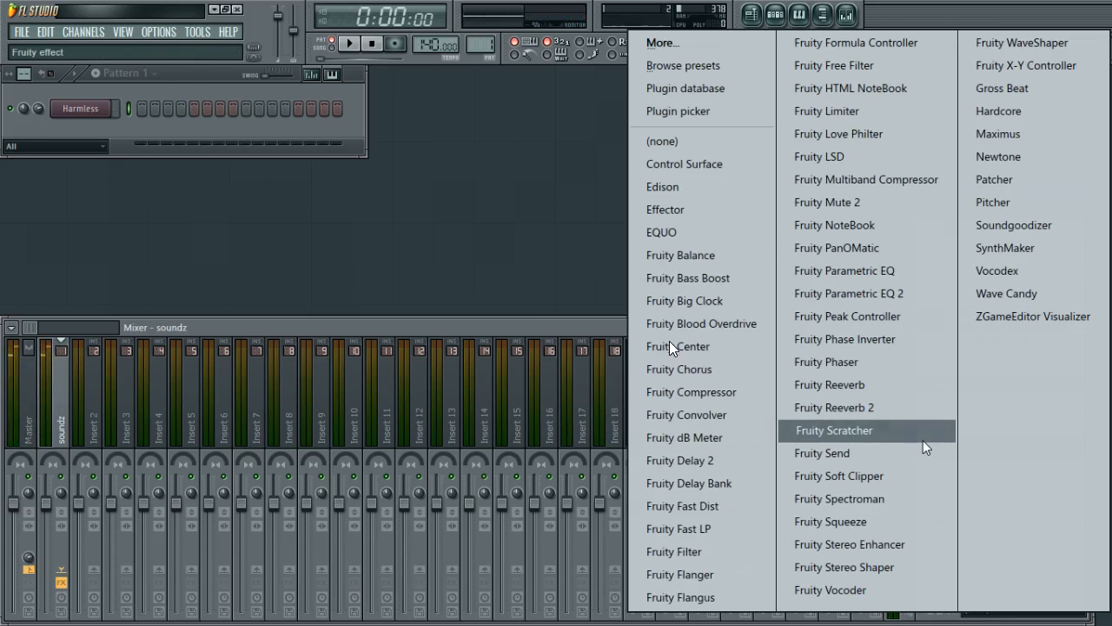
left_click(836, 339)
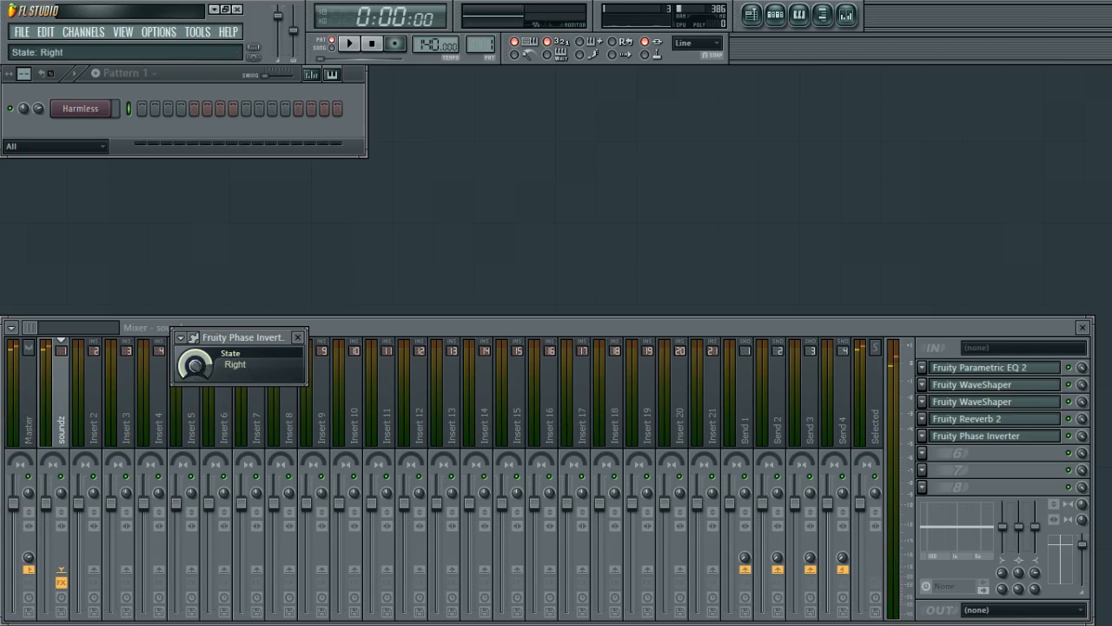
left_click_drag(219, 344, 602, 253)
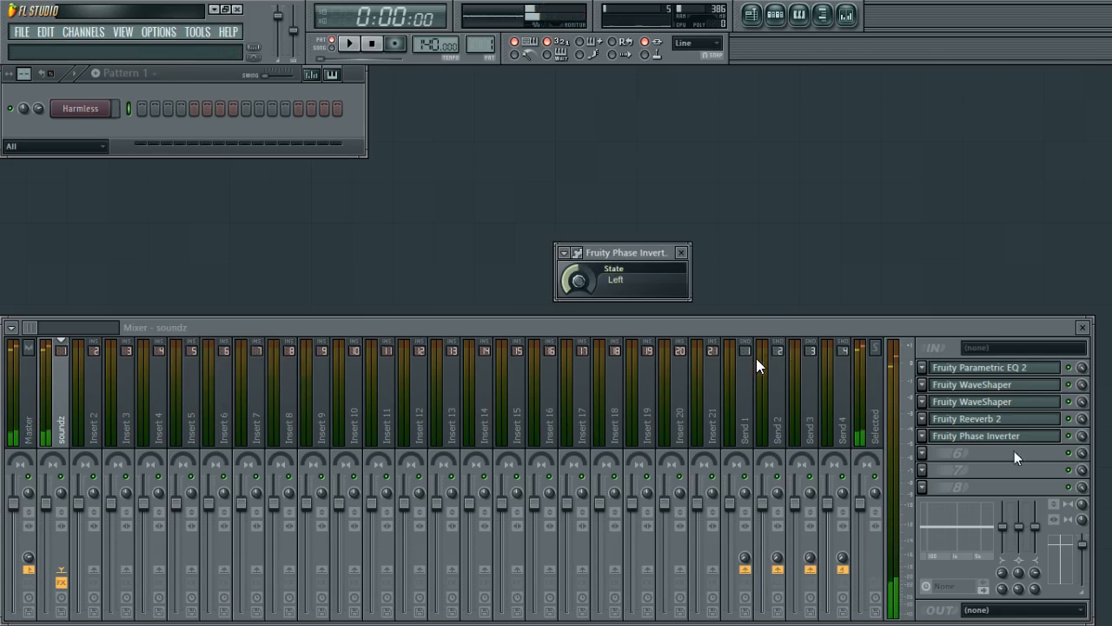
key("Escape")
Load Fruity PanOMatic into the sixth effect slot and close its window.
left_click(921, 453)
left_click(826, 248)
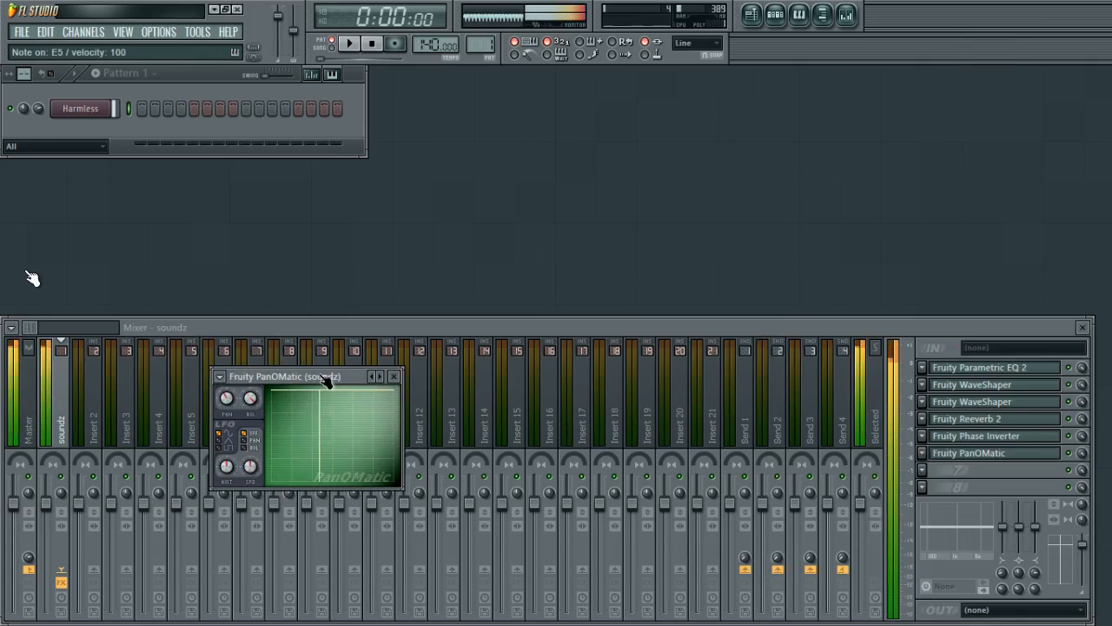
left_click(388, 375)
Load Maximus into the seventh effect slot and apply its Default preset.
left_click(923, 469)
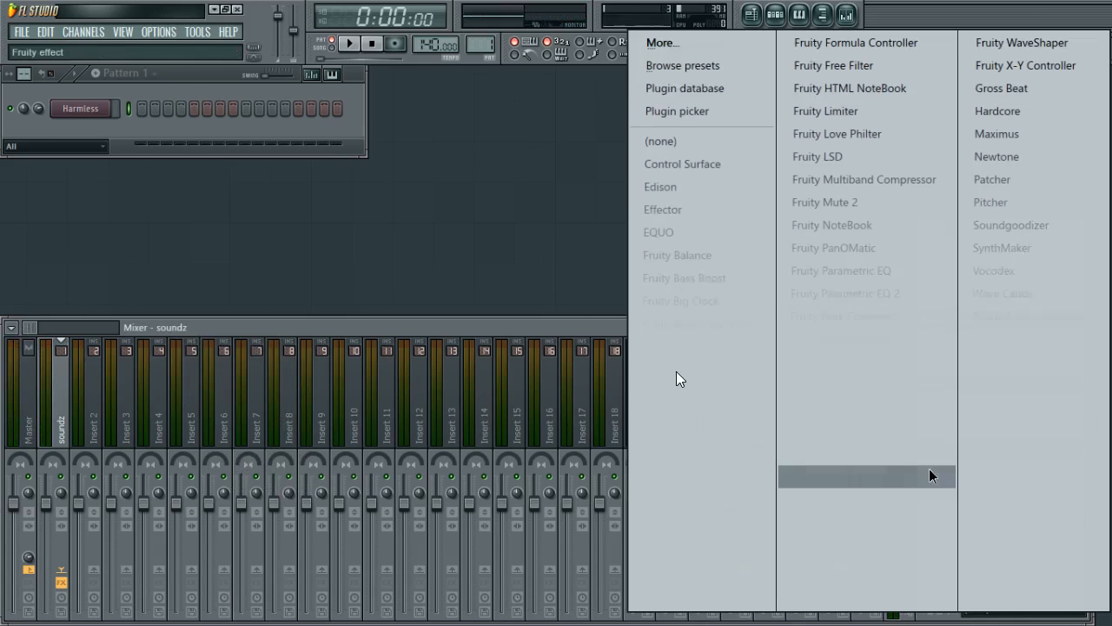
left_click(997, 134)
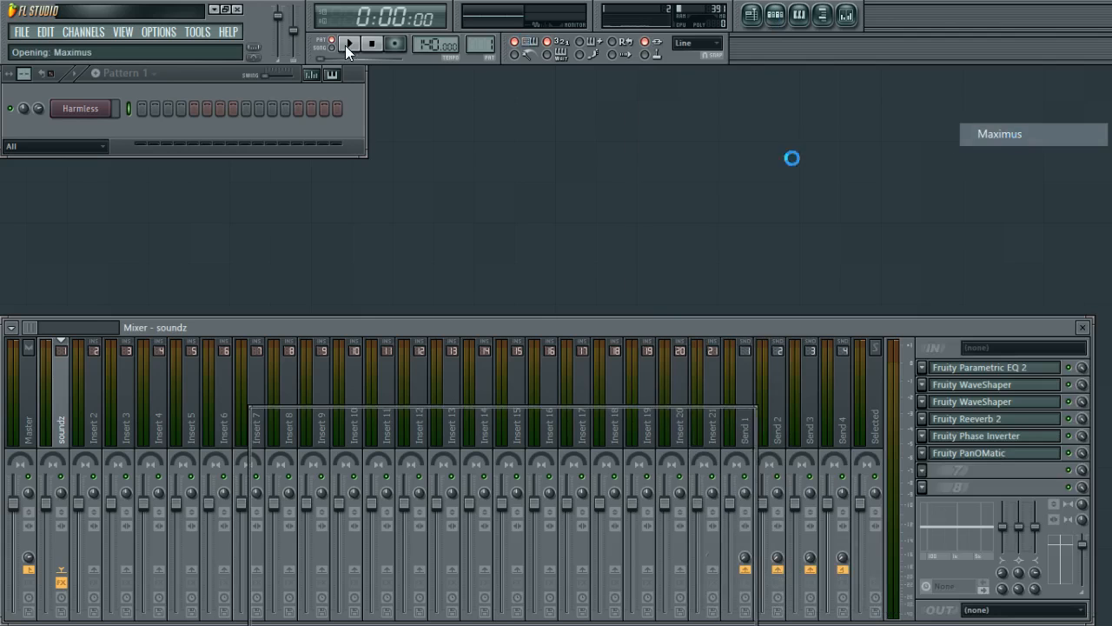
left_click(727, 418)
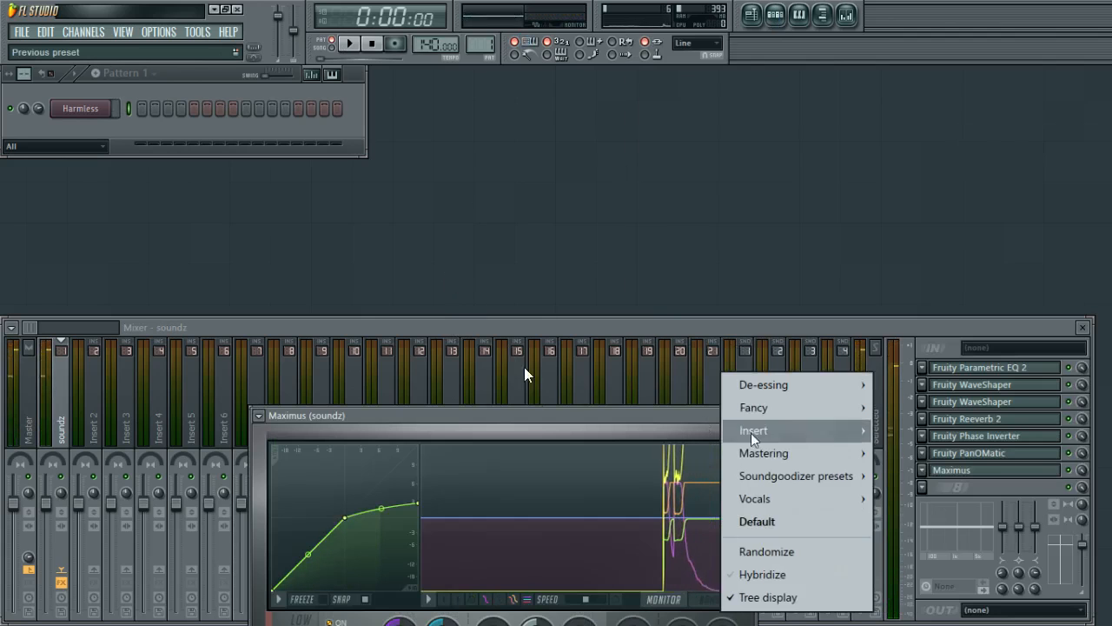
left_click(756, 522)
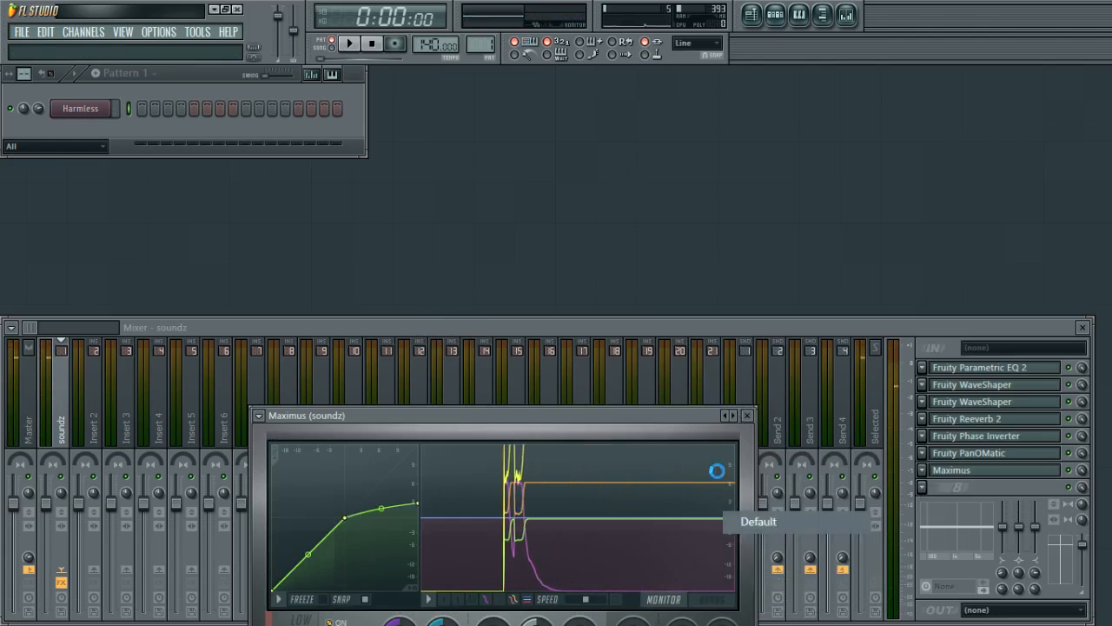
Add and move points on the Maximus mid and high band compression curves.
left_click(374, 470)
right_click(442, 394)
left_click_drag(443, 395, 427, 400)
left_click(375, 488)
right_click(391, 400)
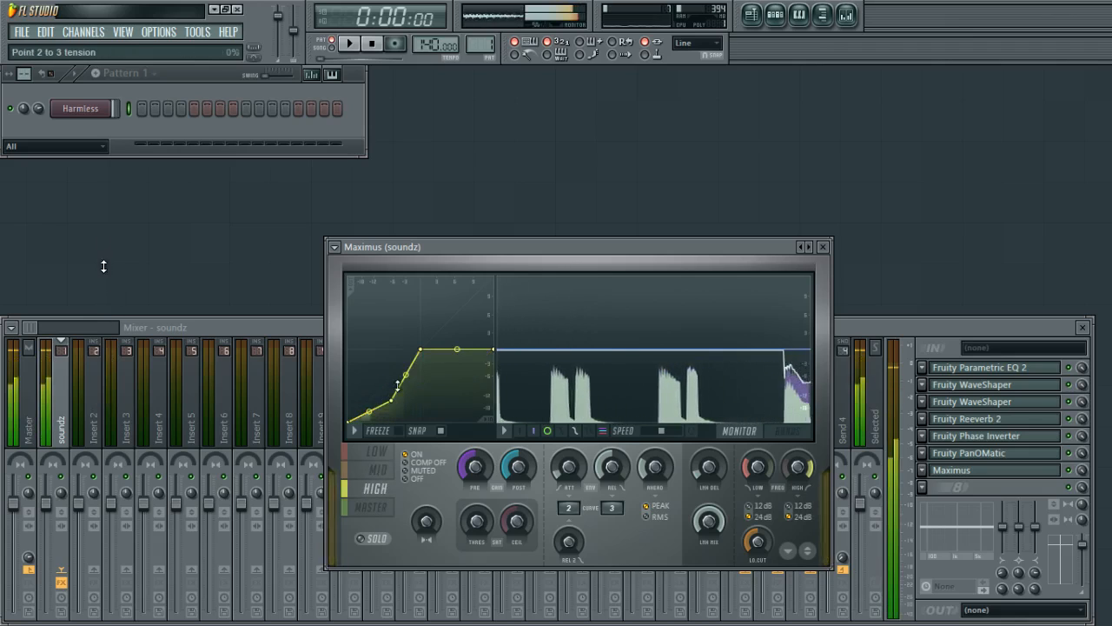
right_click(398, 353)
Add points to the Maximus low band curve, switch to the master band, and close Maximus.
left_click(377, 452)
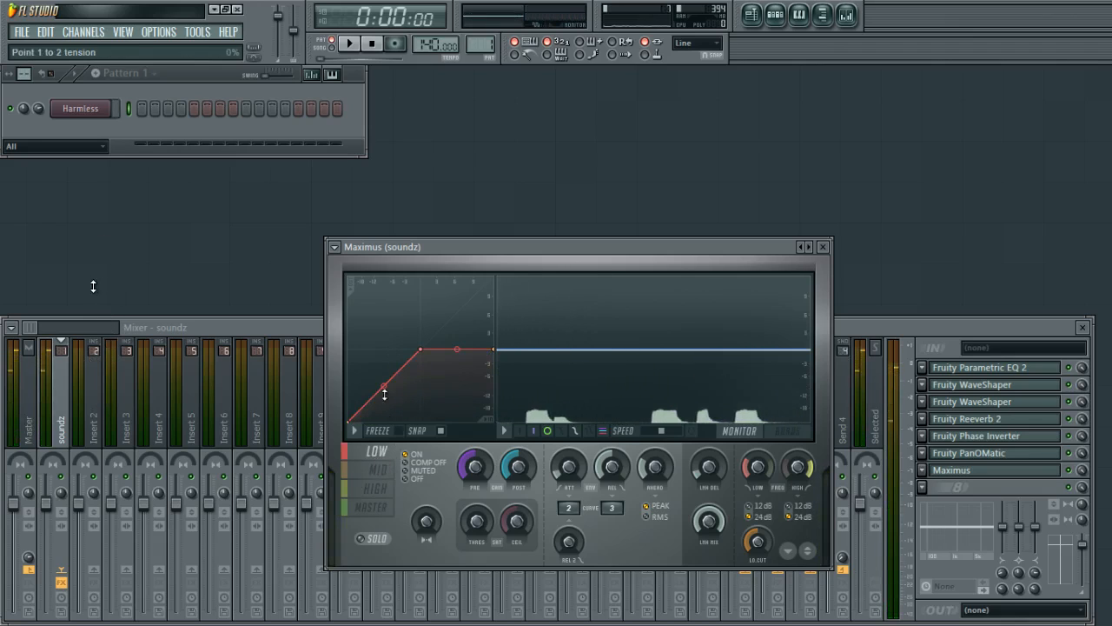
right_click(384, 408)
left_click_drag(385, 407, 370, 408)
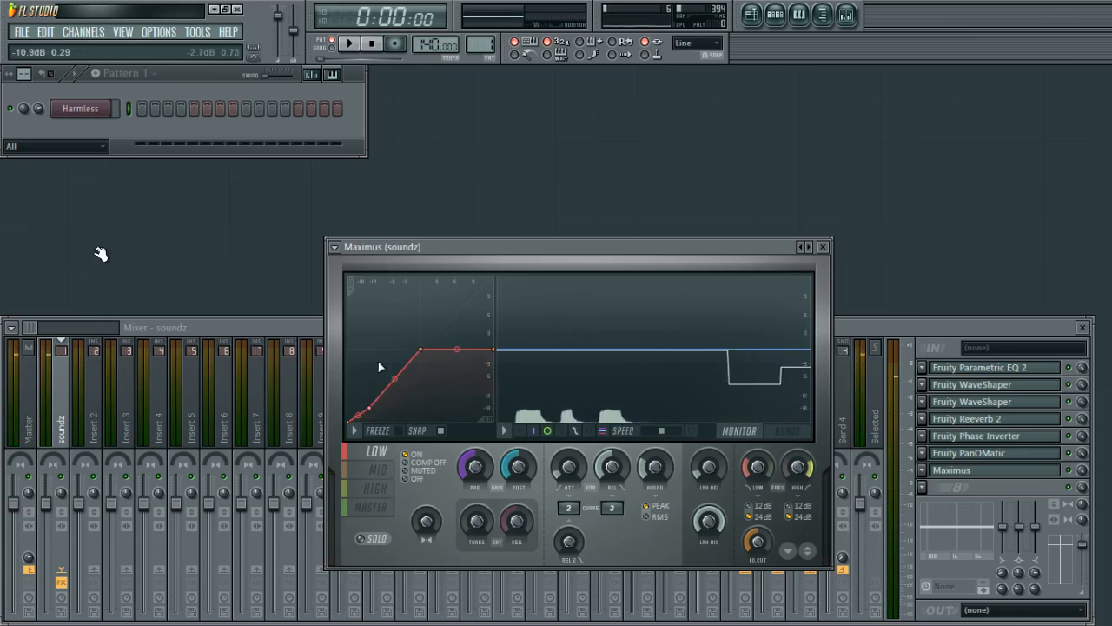
right_click(399, 370)
key("e")
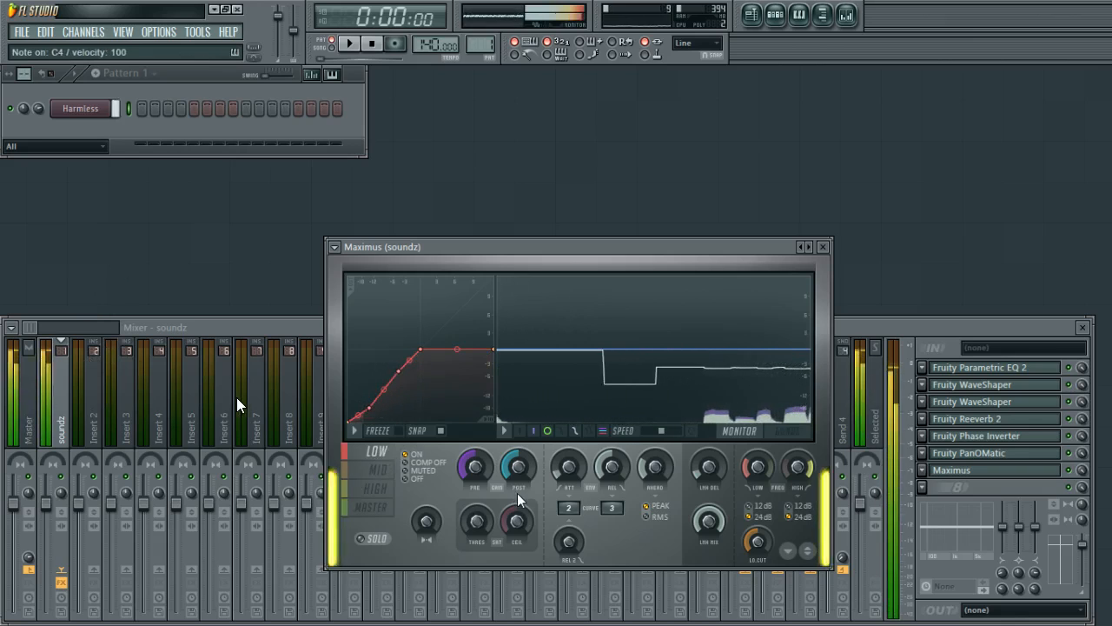
left_click(371, 507)
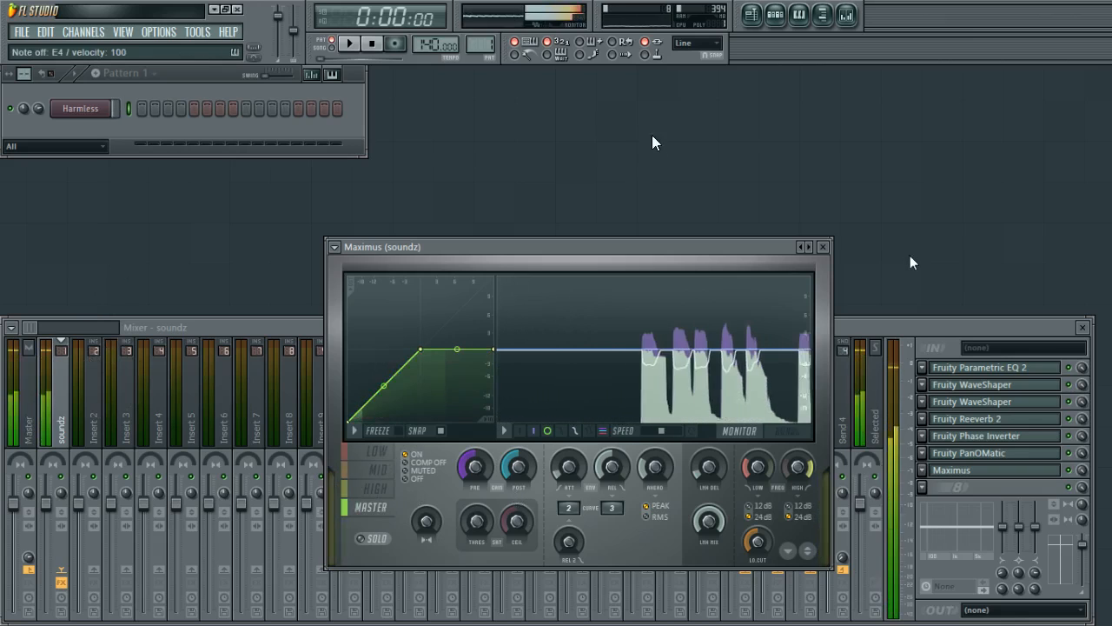
left_click(823, 246)
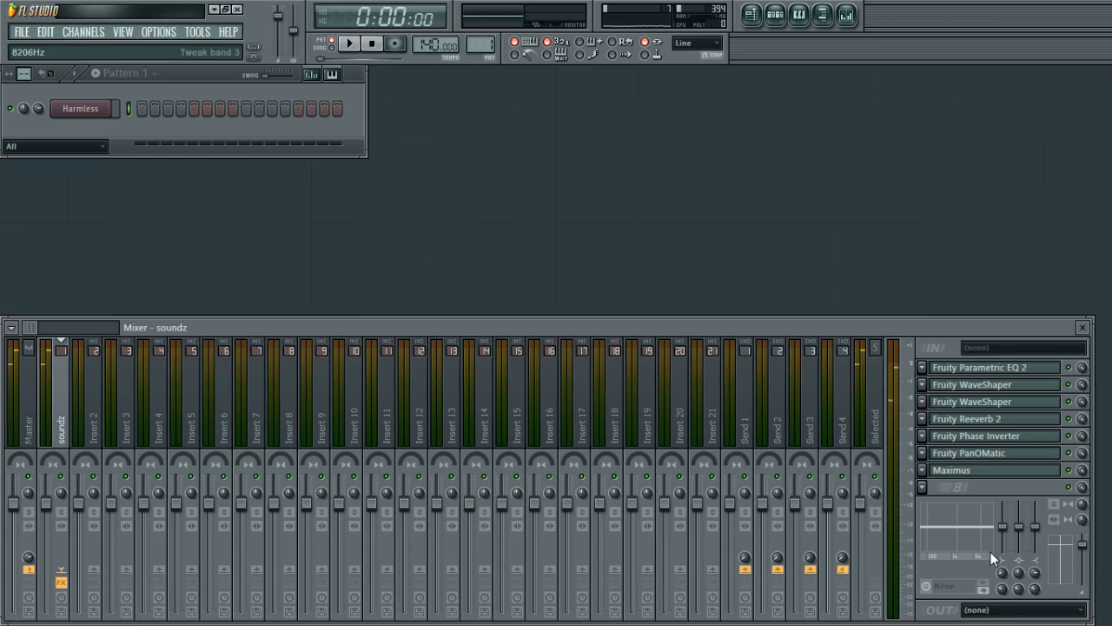
Load Fruity Compressor into the eighth effect slot and close its window.
left_click(923, 488)
left_click(761, 396)
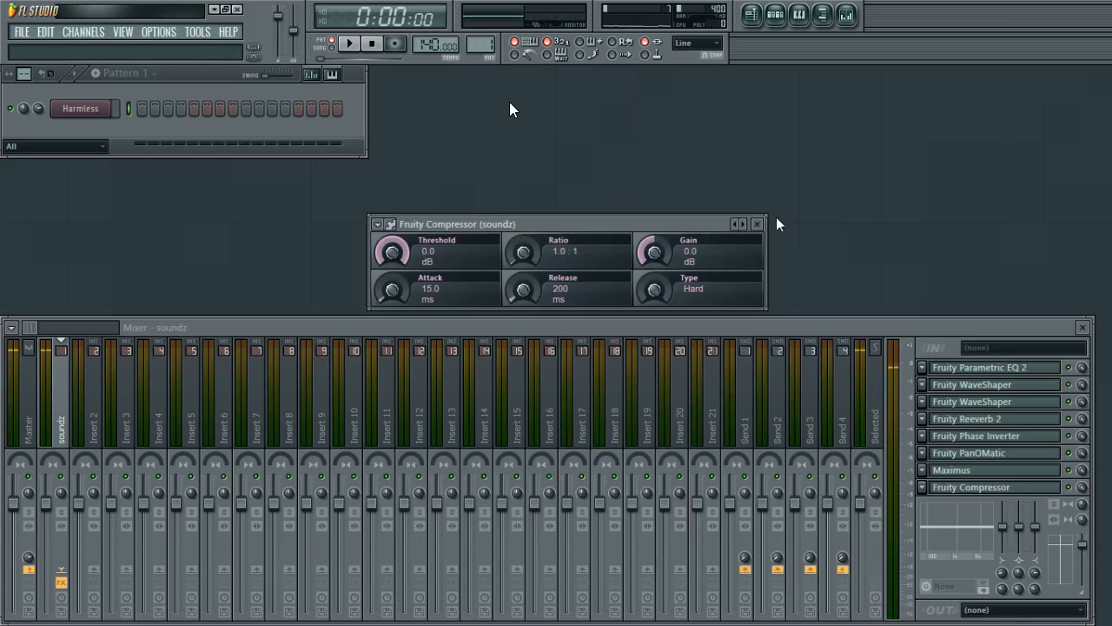
left_click(757, 225)
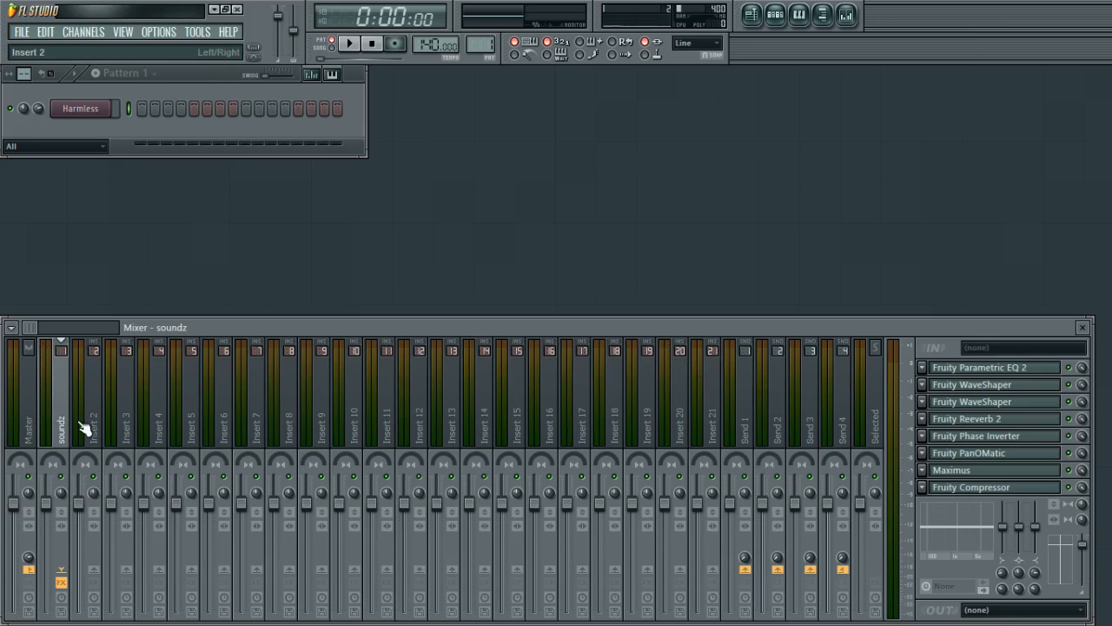
Enable the send from the soundz track to Insert 2.
left_click(954, 474)
left_click(954, 474)
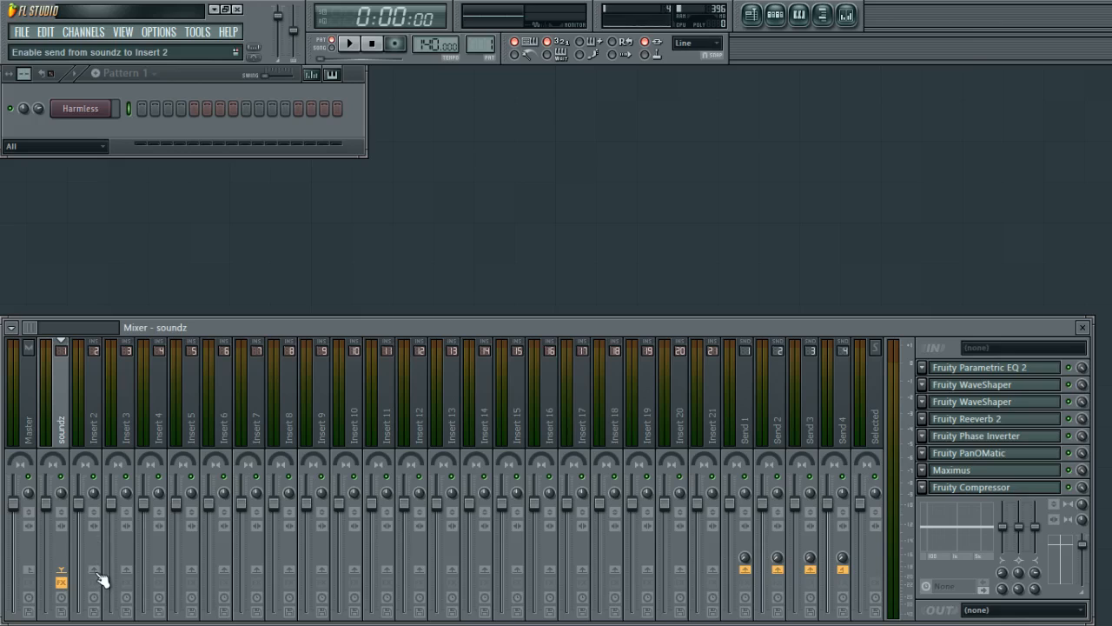
key("e")
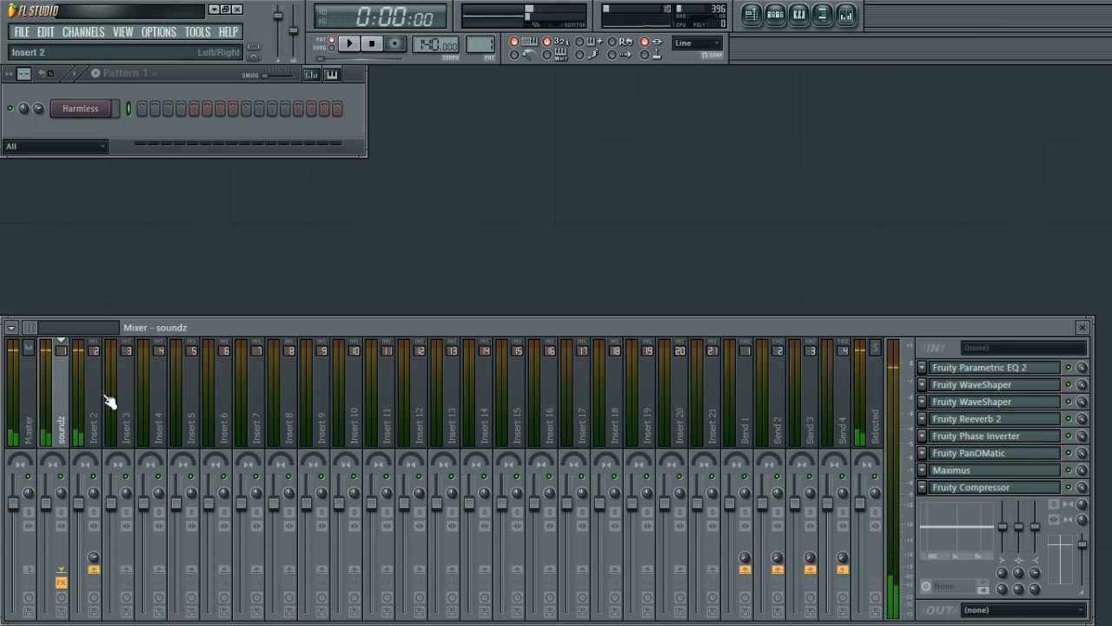
left_click(81, 109)
left_click(81, 109)
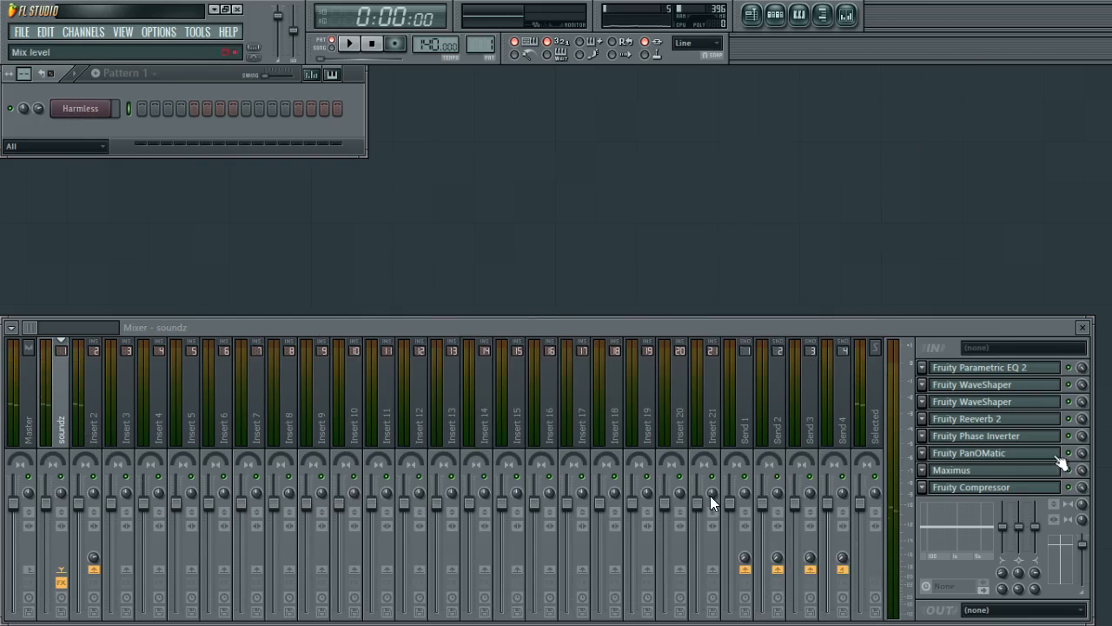
Select the Master, soundz and Insert 2 tracks in turn to compare their routing.
left_click(96, 437)
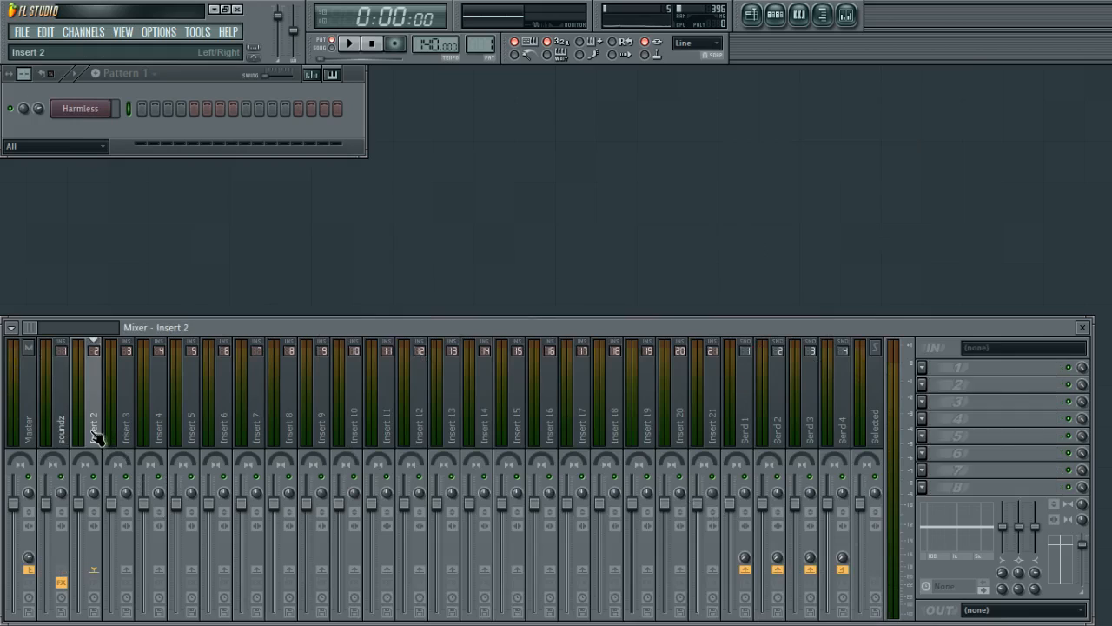
left_click(29, 431)
left_click(60, 435)
left_click(85, 441)
left_click(27, 420)
left_click(61, 426)
left_click(34, 427)
left_click(59, 430)
left_click(86, 433)
left_click(57, 433)
left_click(87, 432)
left_click(58, 434)
left_click(93, 435)
left_click(66, 437)
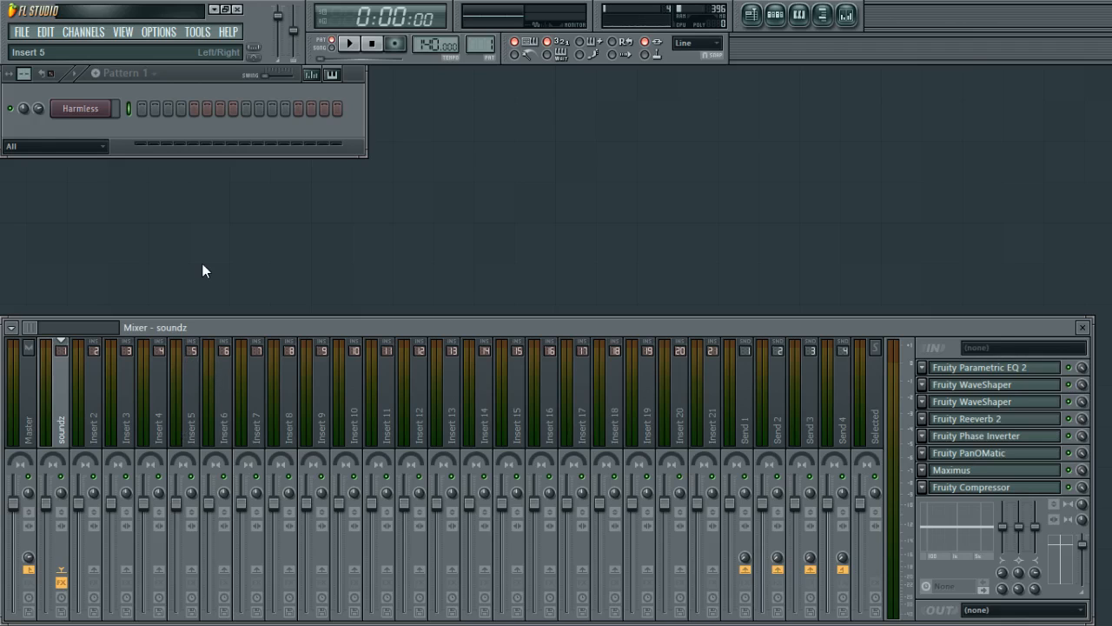
Open the plugin picker overview and close it.
key("F8")
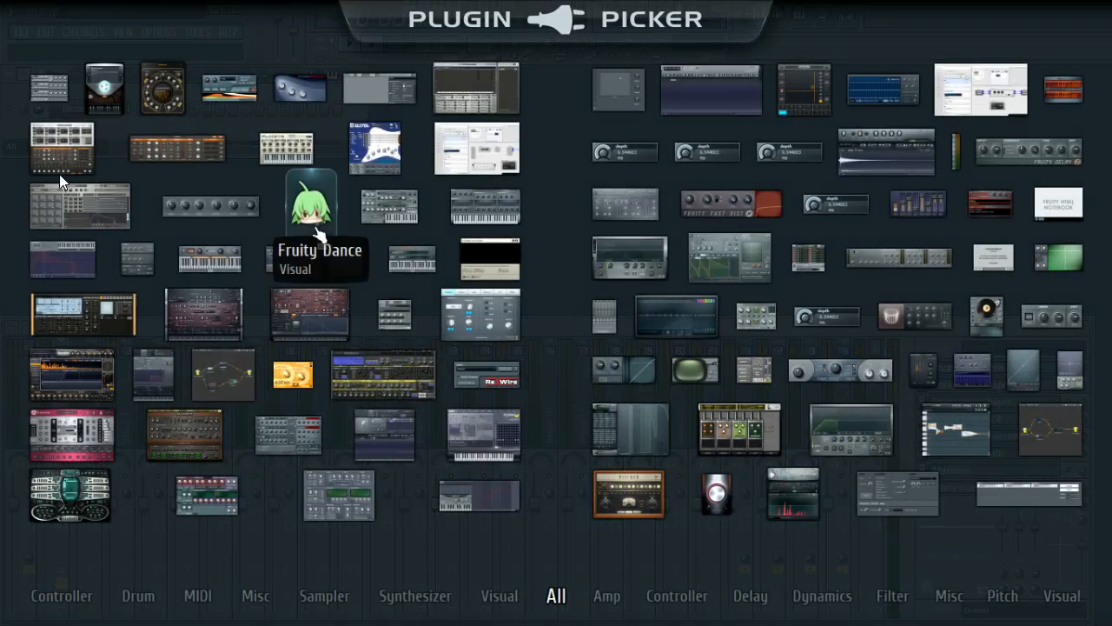
left_click(195, 427)
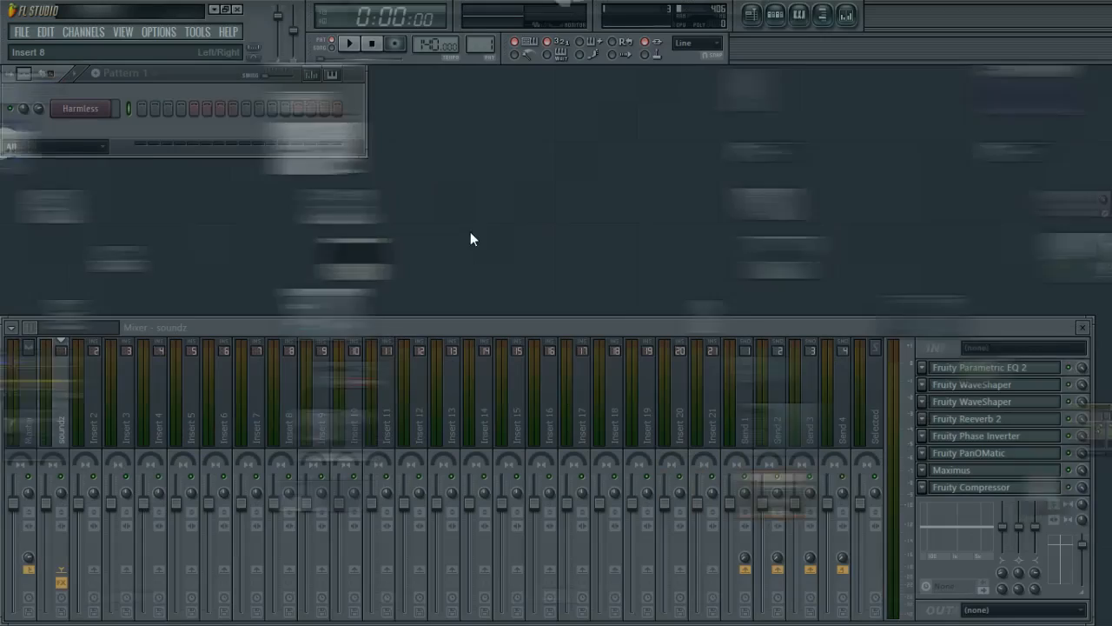
Open the browser, widen it, and add the Grv Kick 16 sample from Packs > Drums > Kicks to the channel rack.
left_click(798, 14)
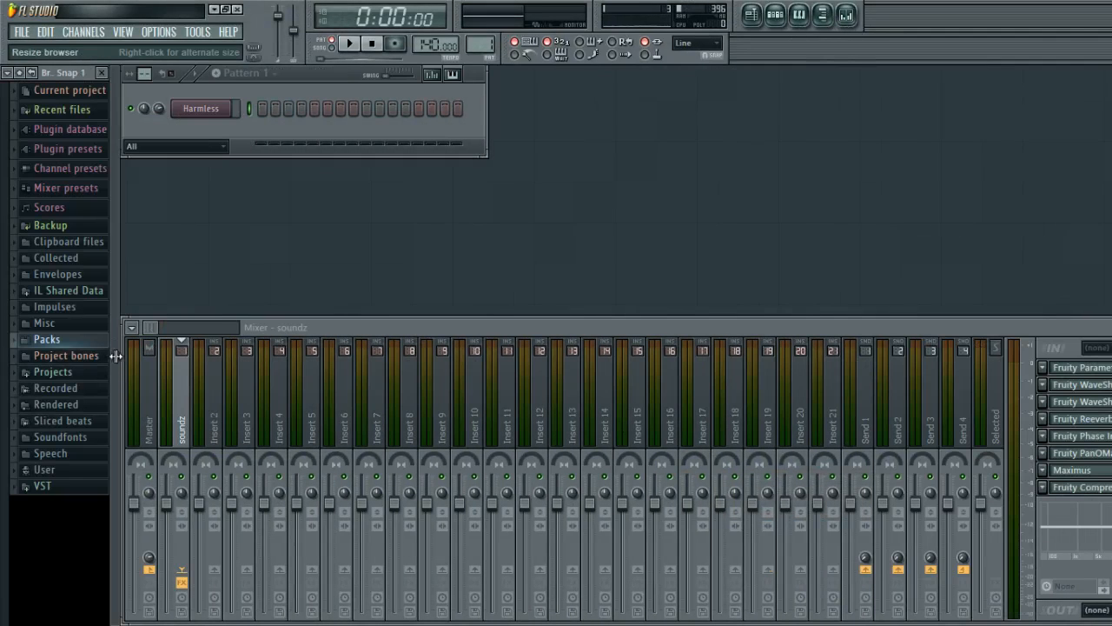
left_click_drag(115, 355, 135, 355)
left_click(77, 343)
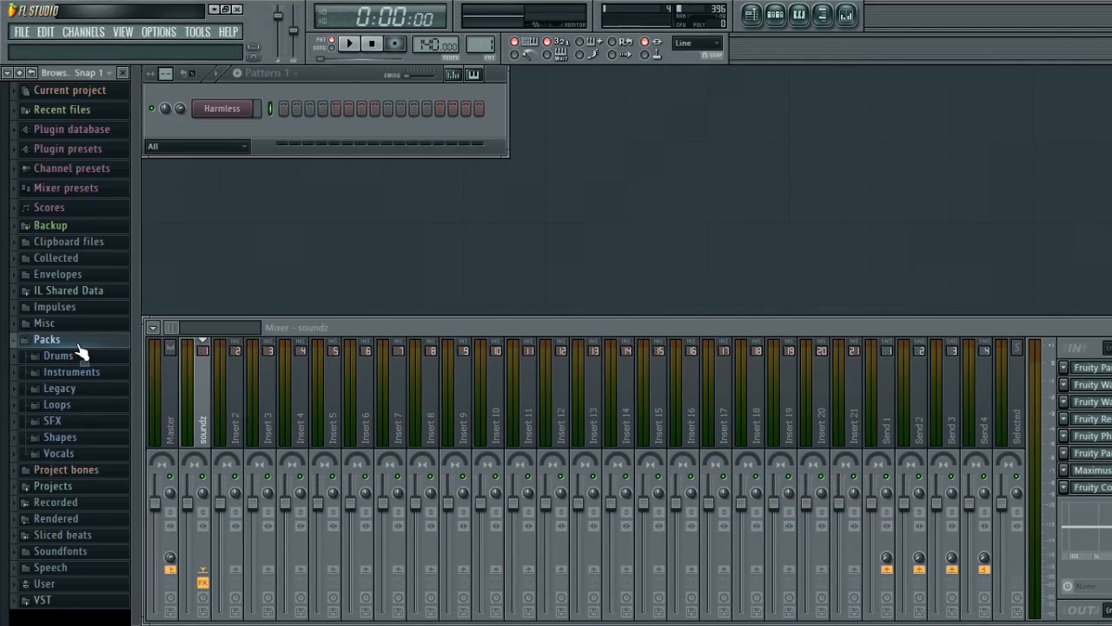
left_click(92, 355)
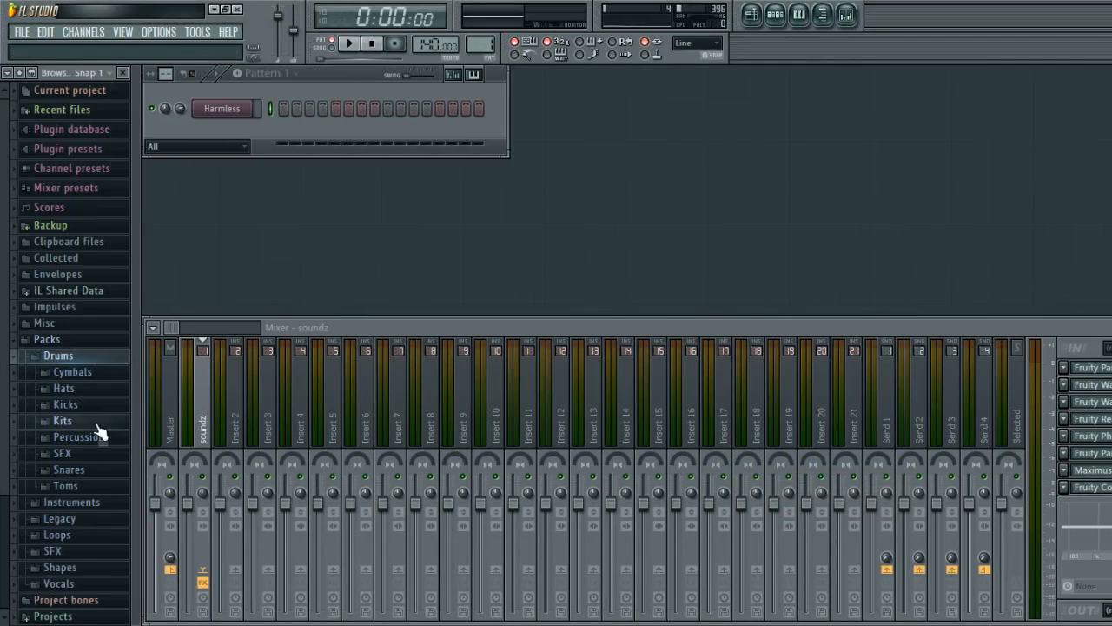
left_click(83, 405)
left_click_drag(66, 411, 113, 145)
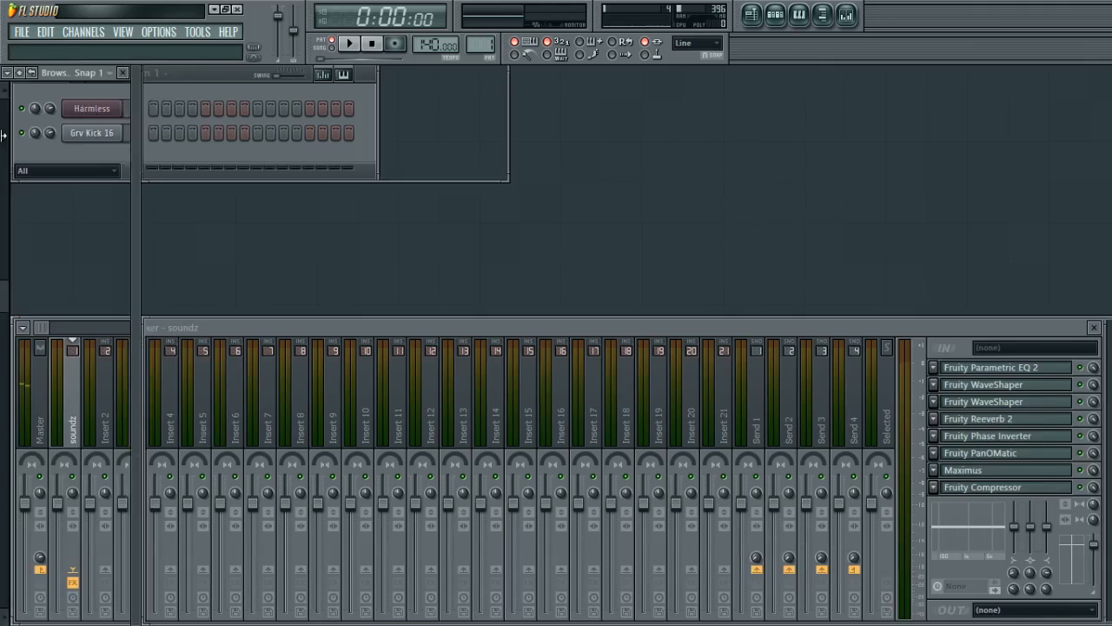
Close the browser and link the Grv Kick 16 channel to the Insert 2 mixer track.
left_click(52, 93)
mouse_move(5, 209)
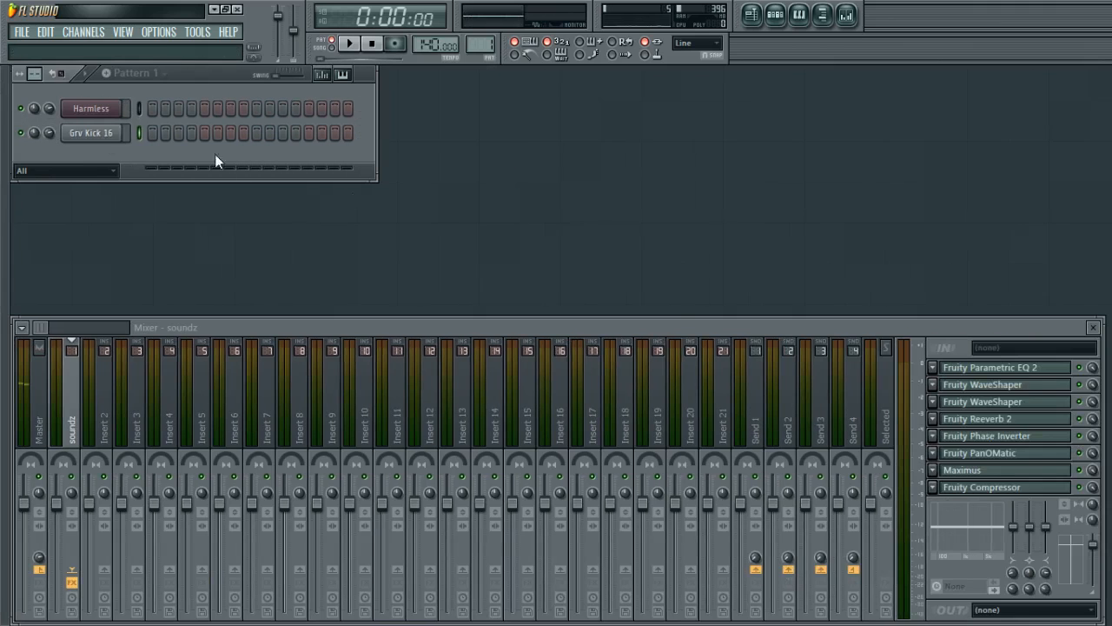
left_click(93, 139)
left_click(94, 139)
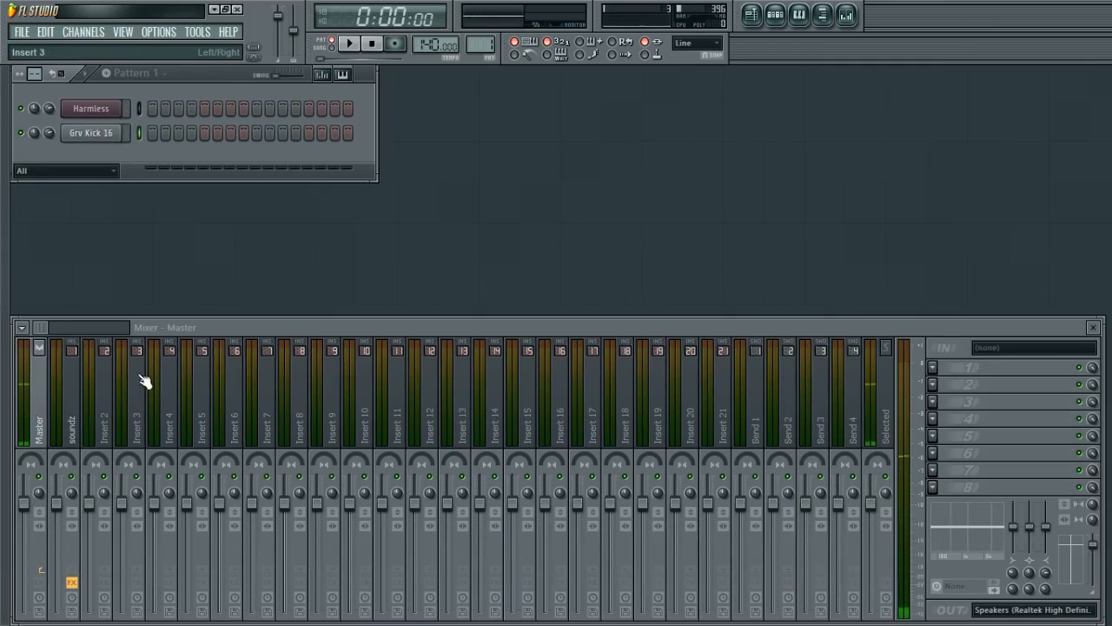
left_click(104, 408)
key("ctrl+l")
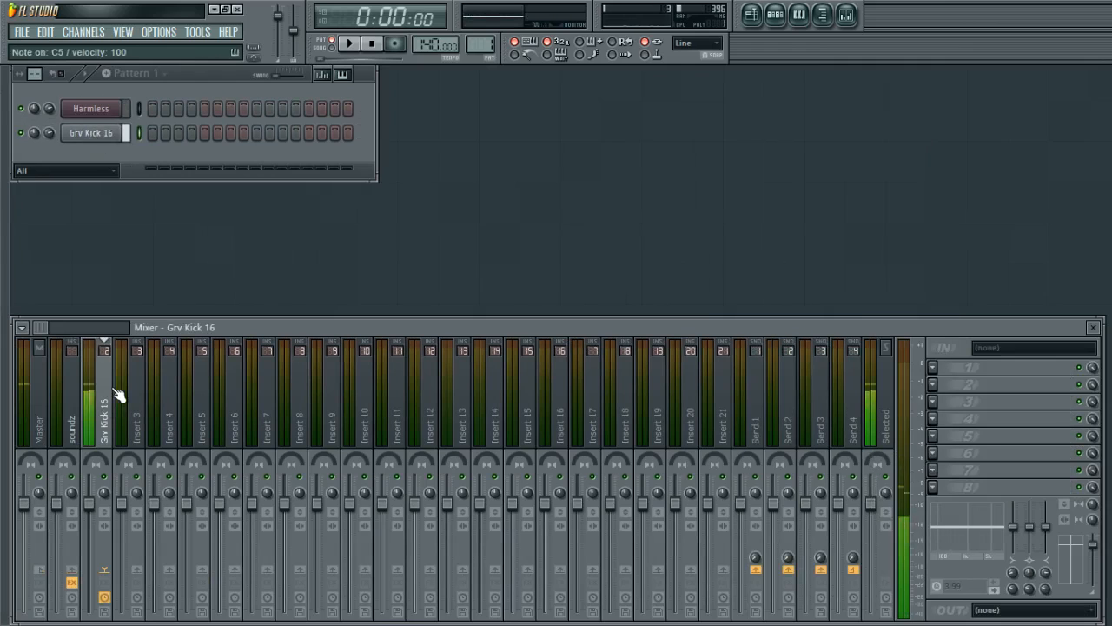
Load Fruity Love Philter into the Grv Kick 16 track's first slot, then replace it with Fruity Limiter.
left_click(39, 569)
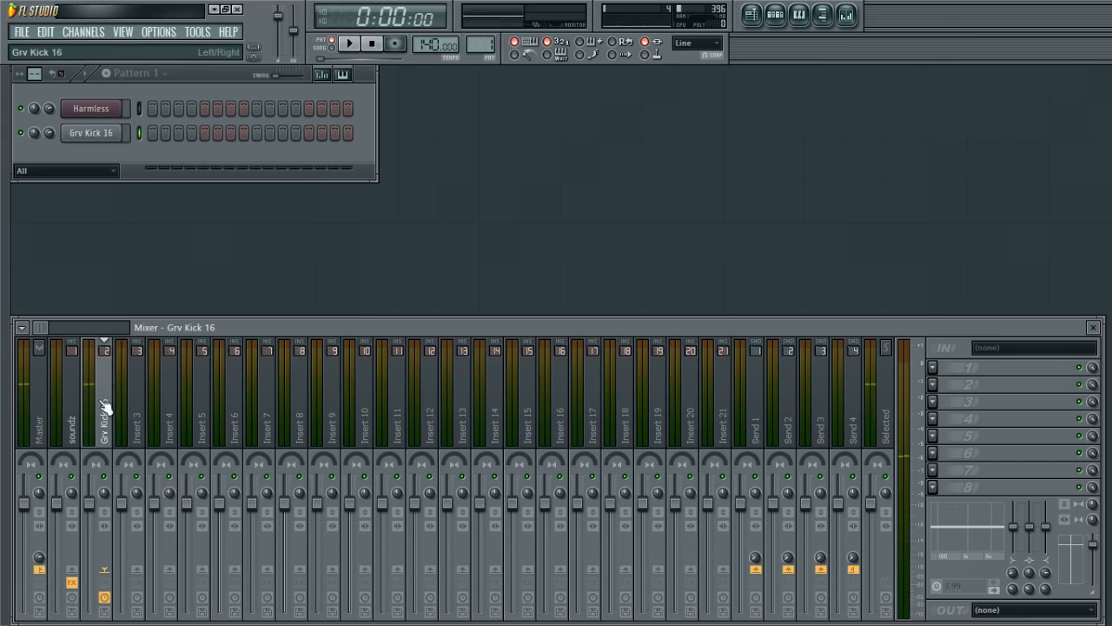
left_click(935, 369)
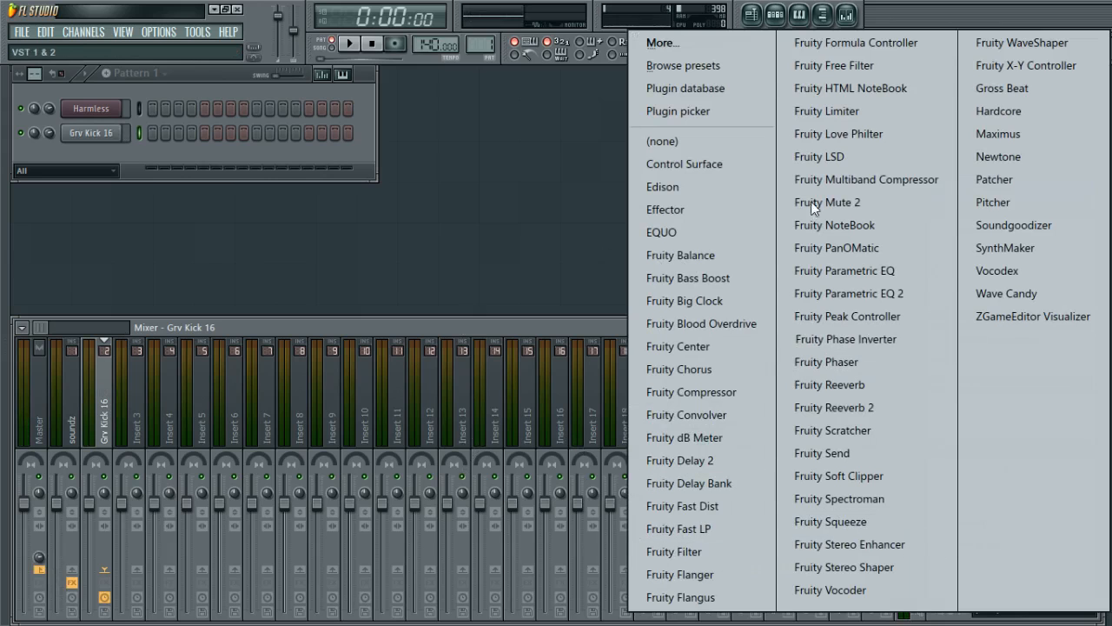
left_click(876, 134)
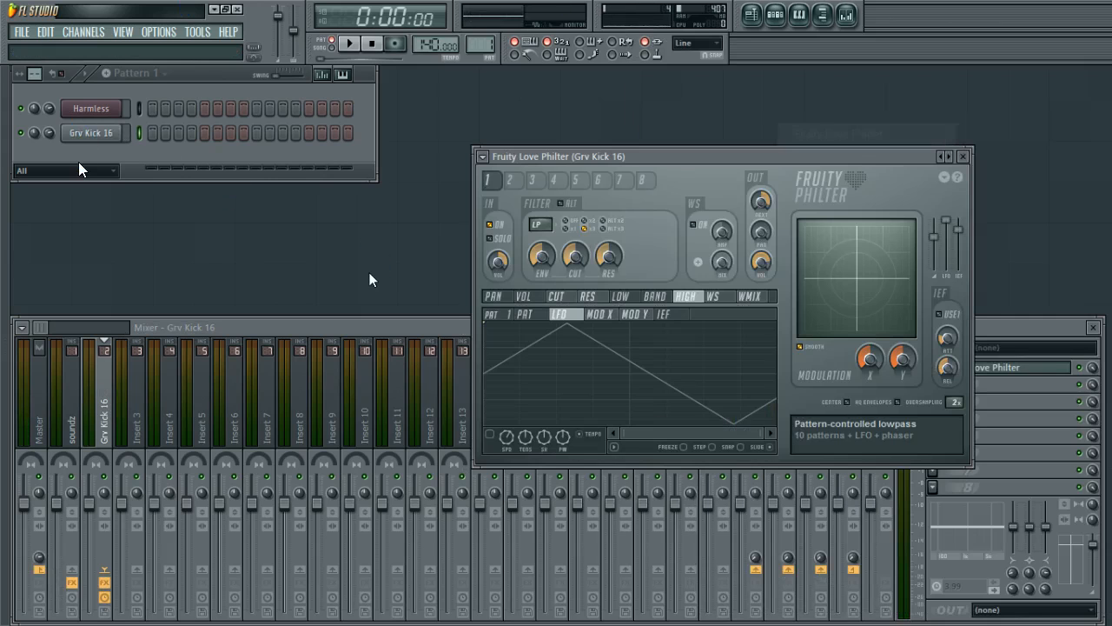
left_click(482, 156)
mouse_move(556, 177)
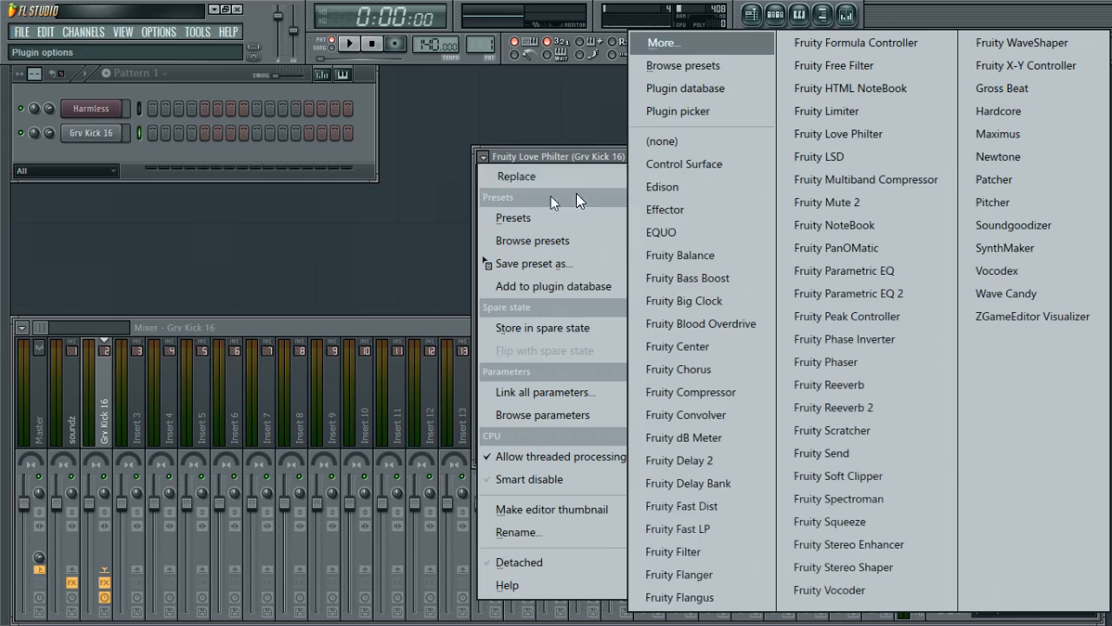
left_click(834, 110)
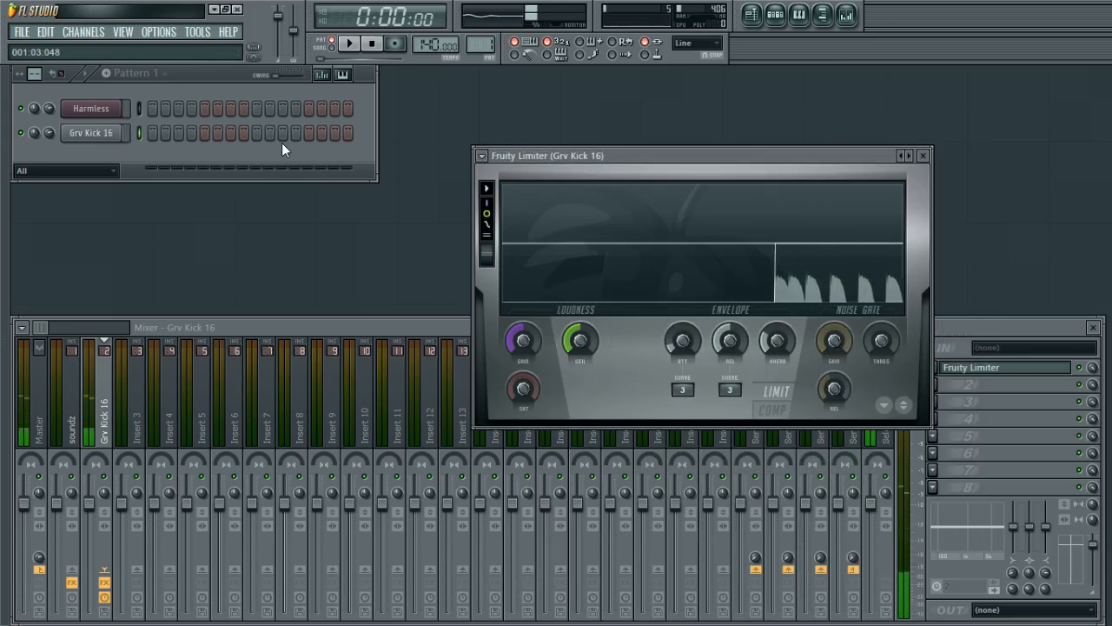
Program a kick step pattern in the Grv Kick 16 row and start playback.
left_click(153, 132)
left_click(205, 132)
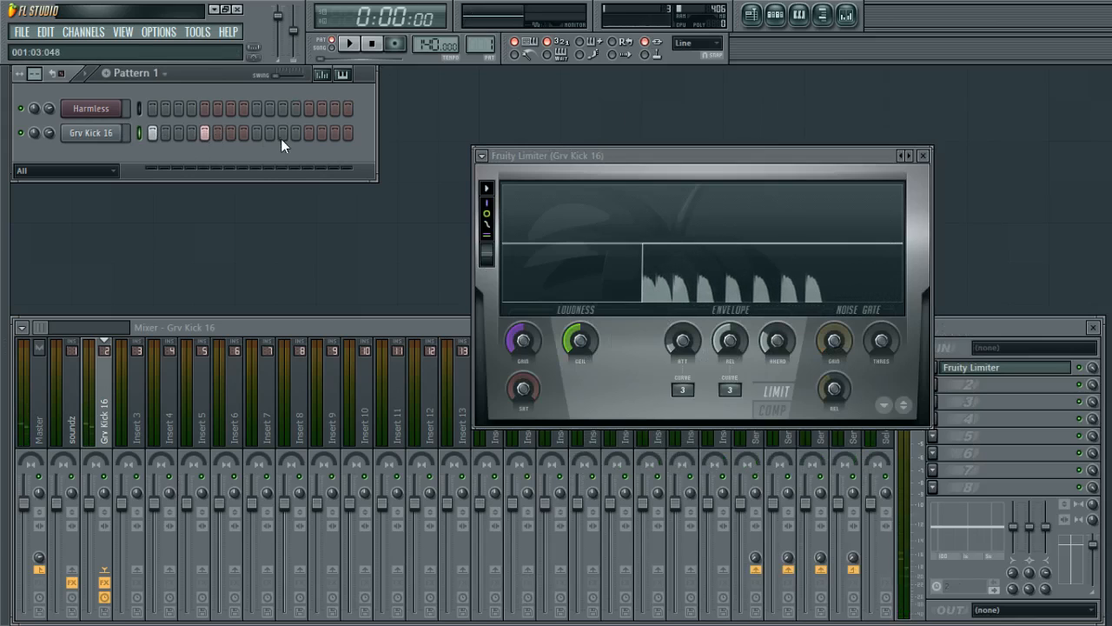
left_click(256, 132)
left_click(306, 136)
key("space")
left_click(320, 134)
left_click(338, 138)
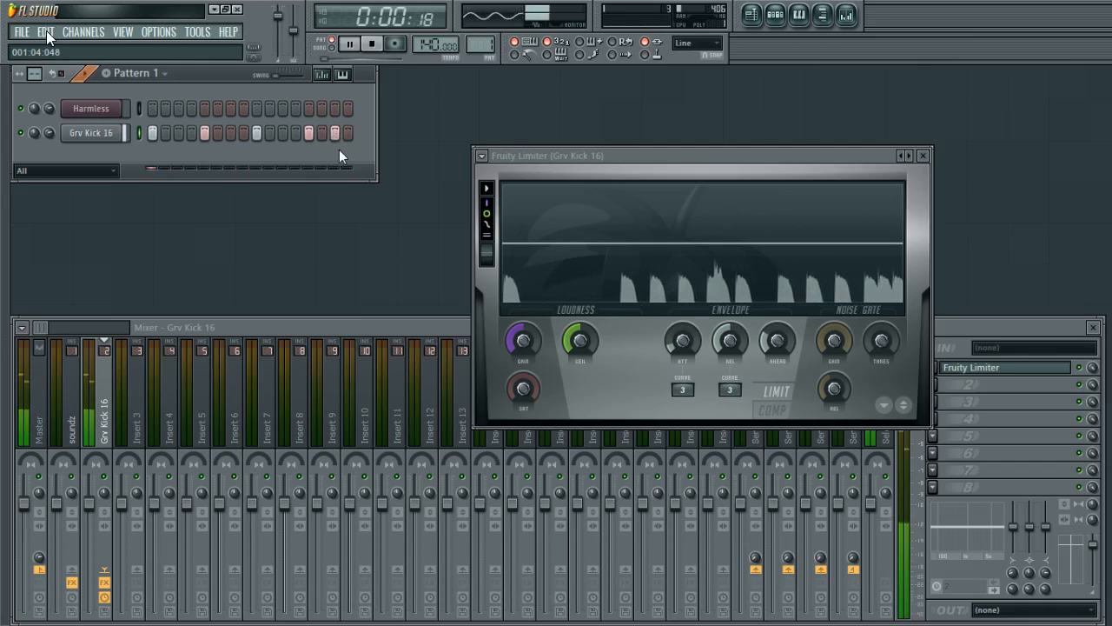
Move the Fruity Limiter window up and to the left, and stop playback.
left_click_drag(700, 153, 663, 130)
key("space")
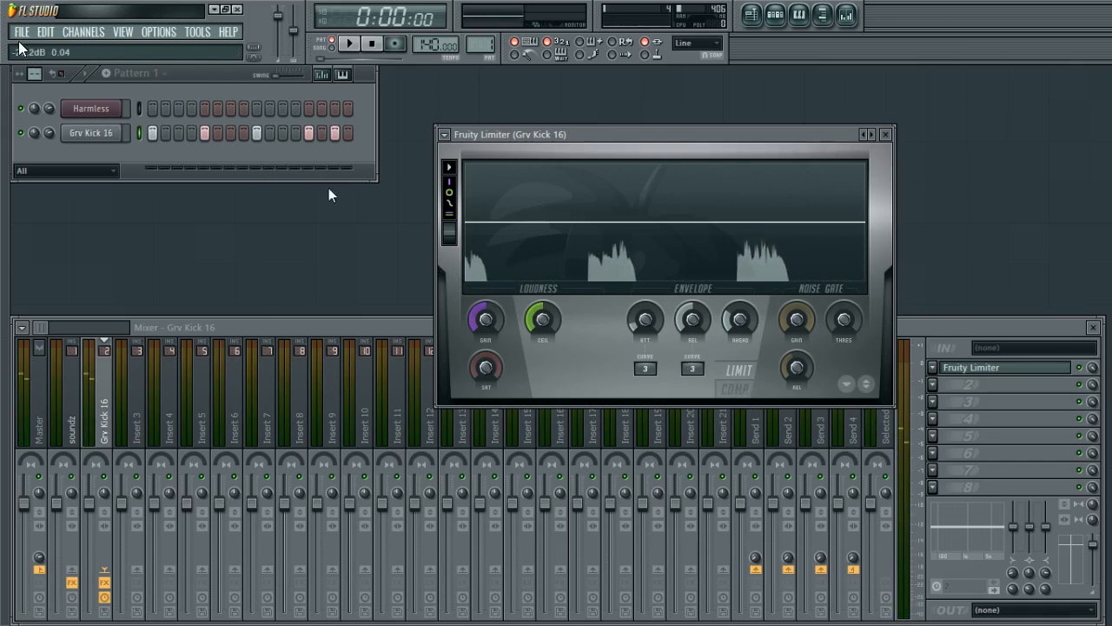
Play the kick note and open then close the Grv Kick 16 channel settings.
key("q")
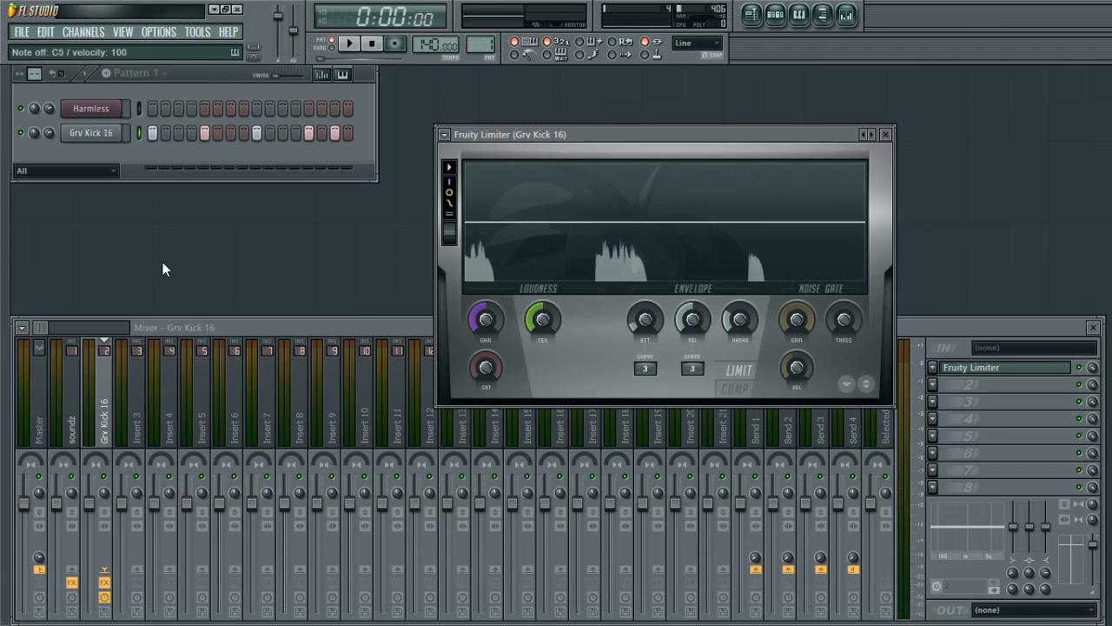
left_click(94, 136)
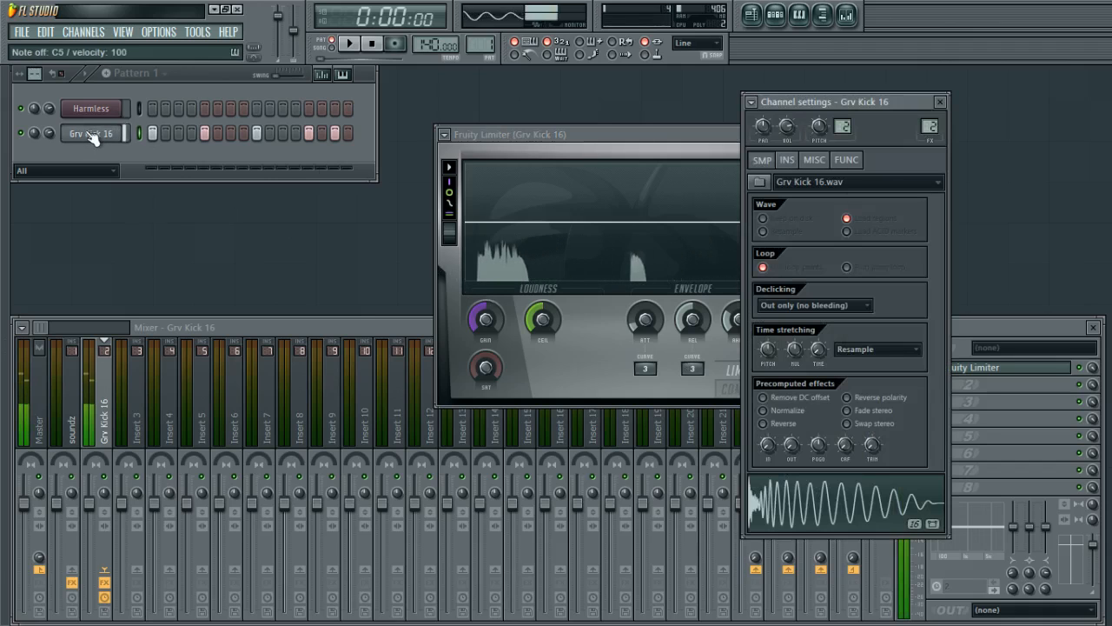
left_click(94, 135)
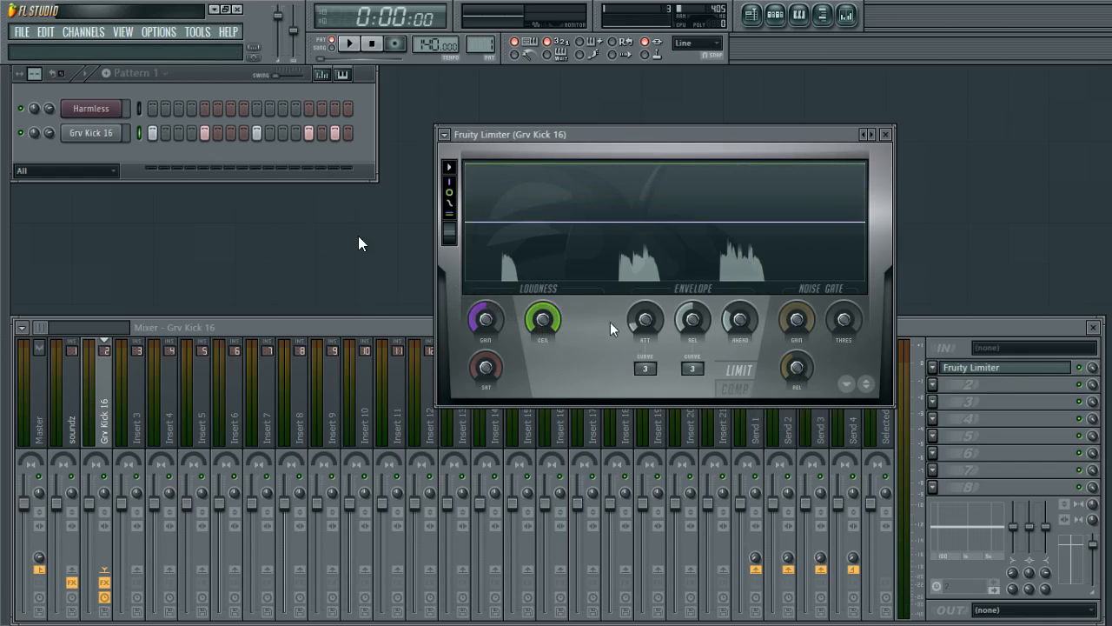
Switch the Fruity Limiter from limiter mode to compressor mode.
right_click(541, 316)
left_click(654, 322)
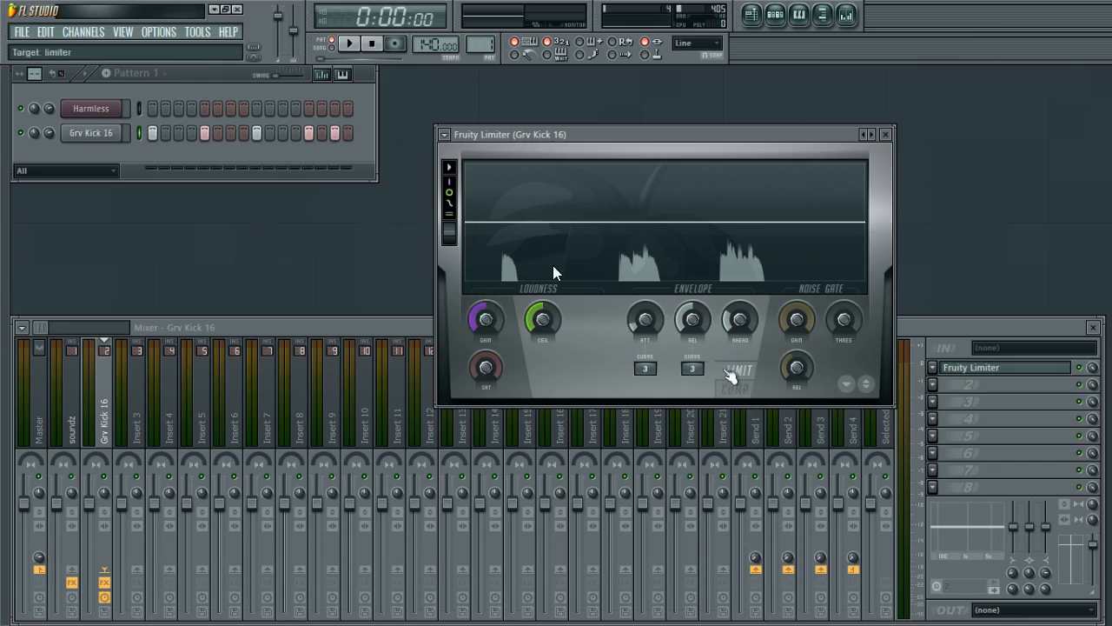
left_click(747, 396)
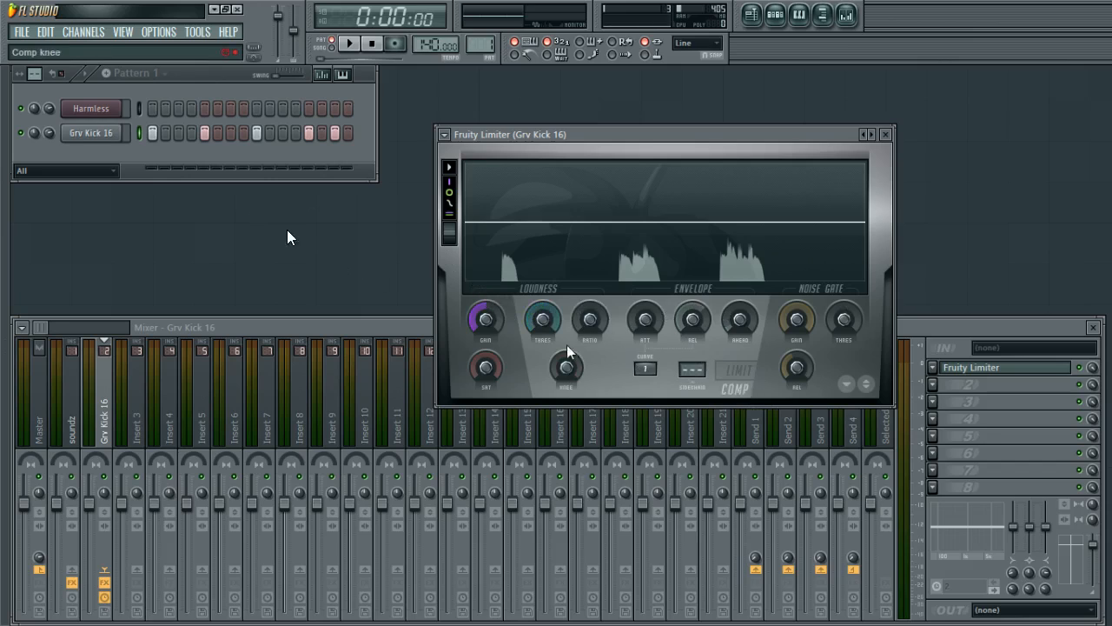
left_click(738, 374)
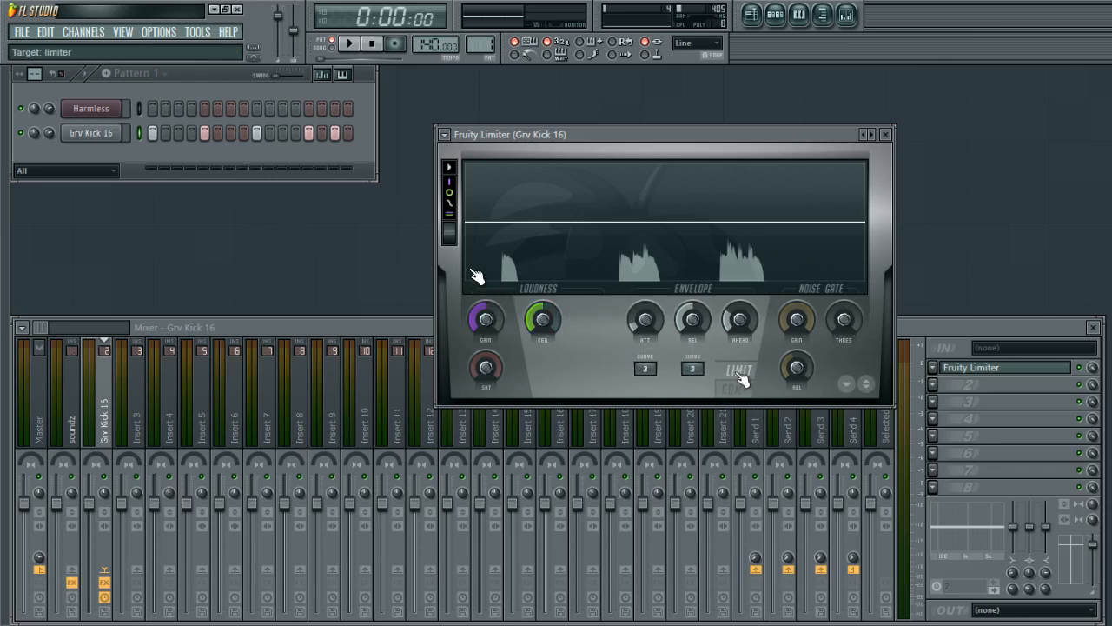
left_click(738, 387)
left_click(738, 371)
left_click(739, 387)
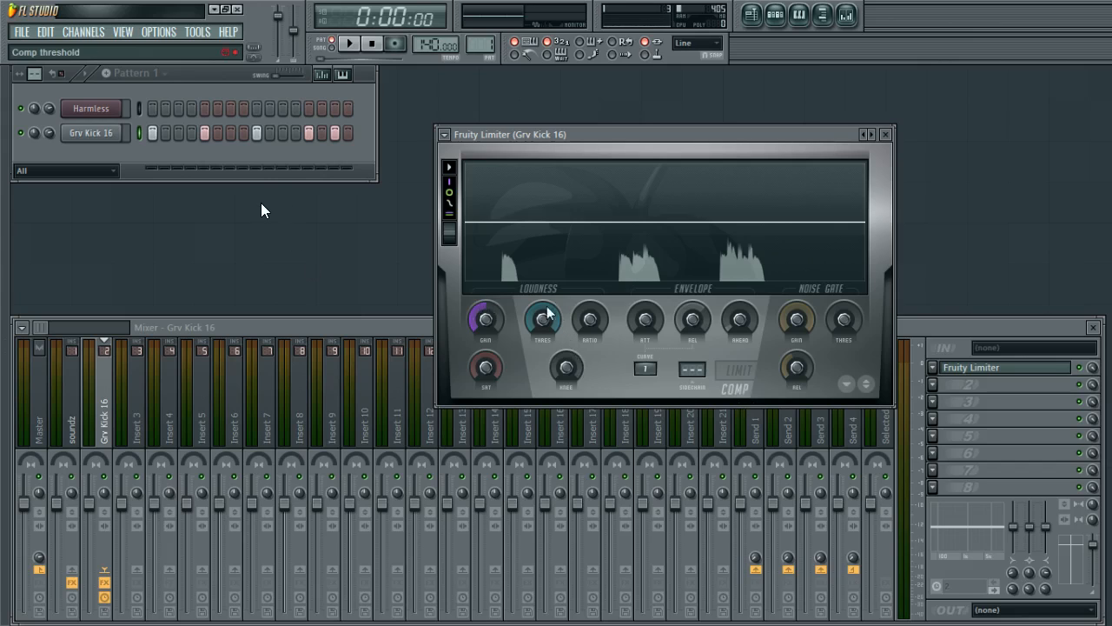
Lower the compressor threshold while playing the kick note to audition it.
mouse_move(542, 319)
left_mouse_down()
mouse_move(542, 352)
mouse_move(542, 321)
mouse_move(564, 318)
mouse_move(542, 314)
left_mouse_up()
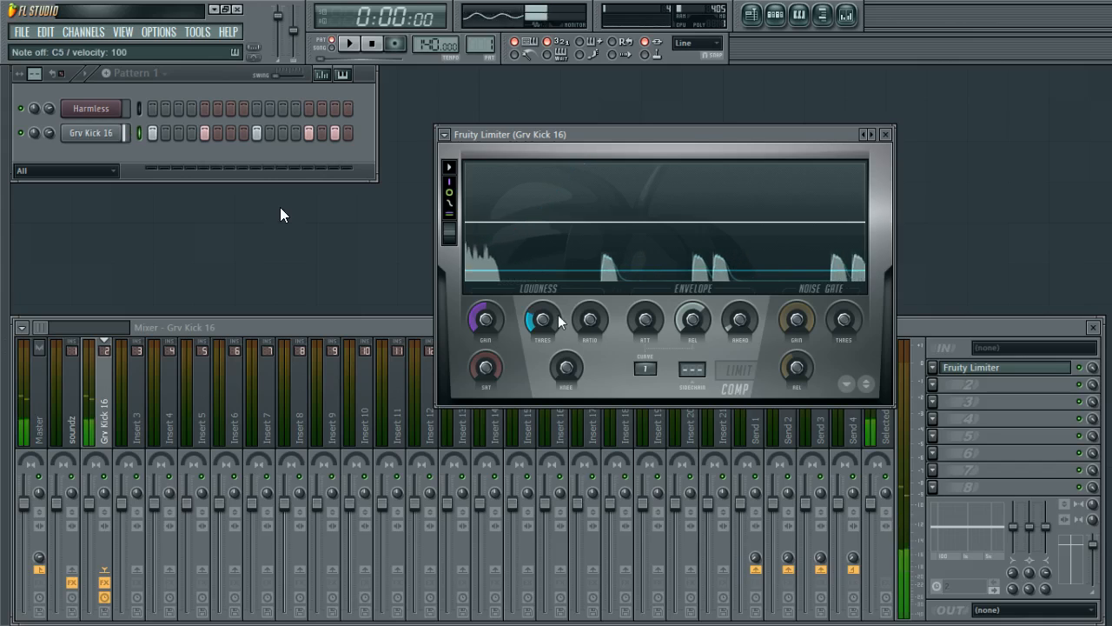
left_click_drag(543, 319, 542, 321)
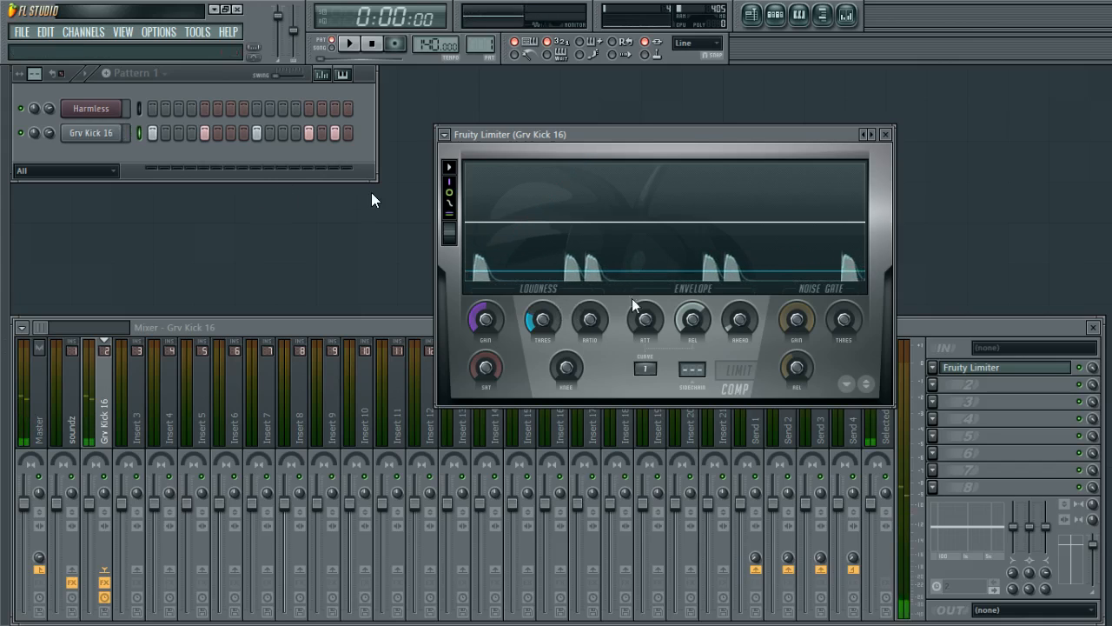
left_click_drag(546, 334, 592, 351)
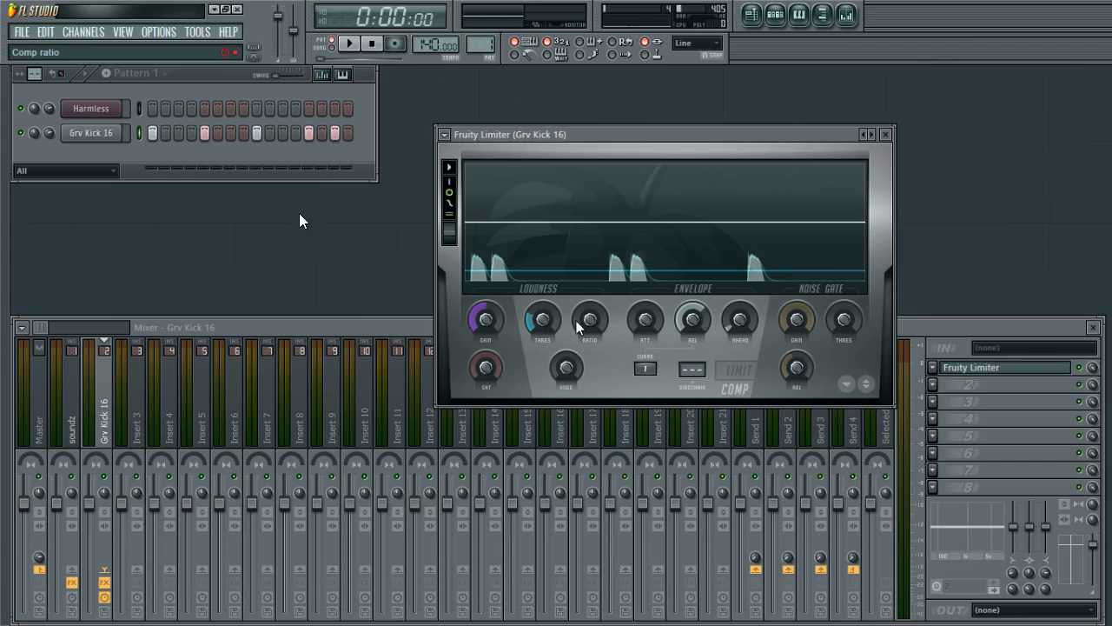
left_click_drag(545, 324, 546, 334)
key("q")
key("q")
key("q")
key("q")
Increase the compressor ratio and nudge the gain while auditioning the kick.
key("q")
key("q")
key("q")
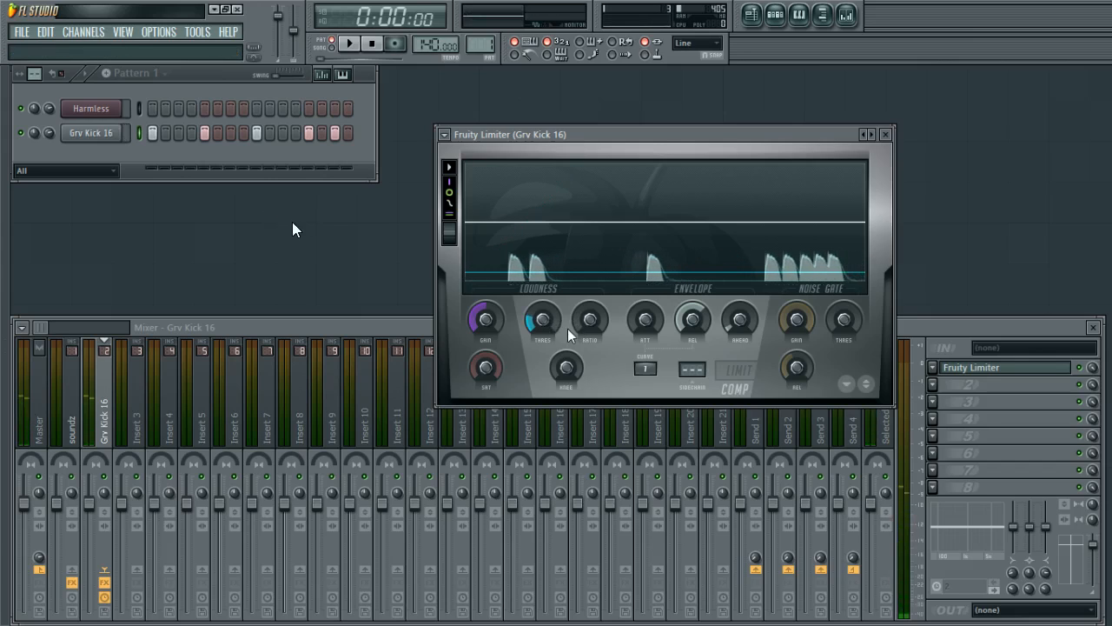
left_click_drag(592, 321, 592, 280)
key("q")
key("q")
key("q")
key("q")
key("q")
left_click_drag(485, 320, 486, 321)
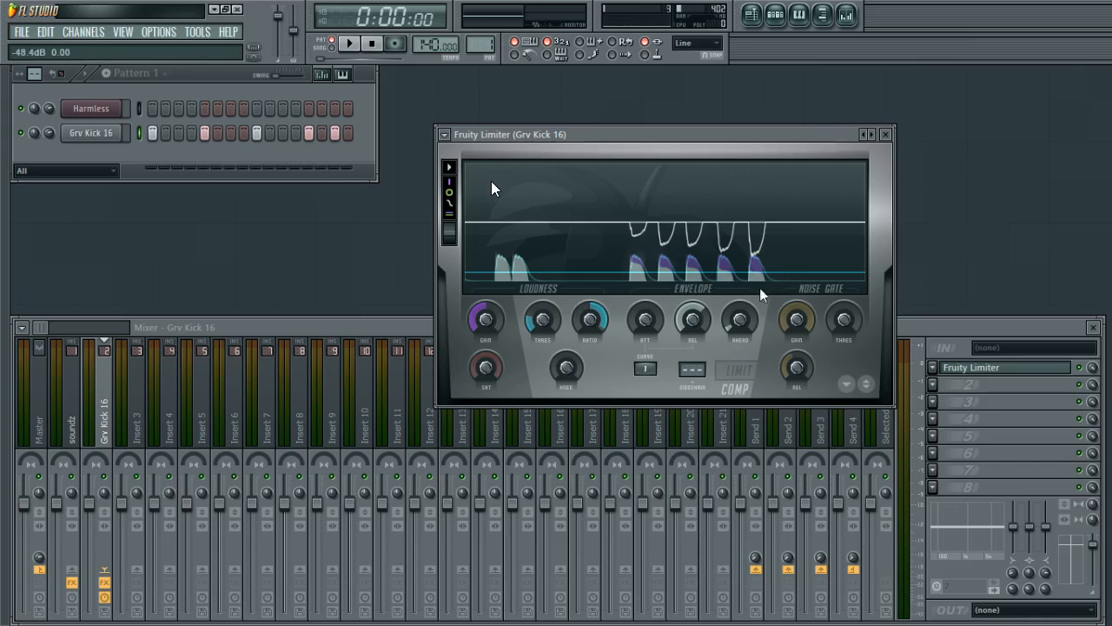
key("z")
key("z")
key("z")
key("z")
key("z")
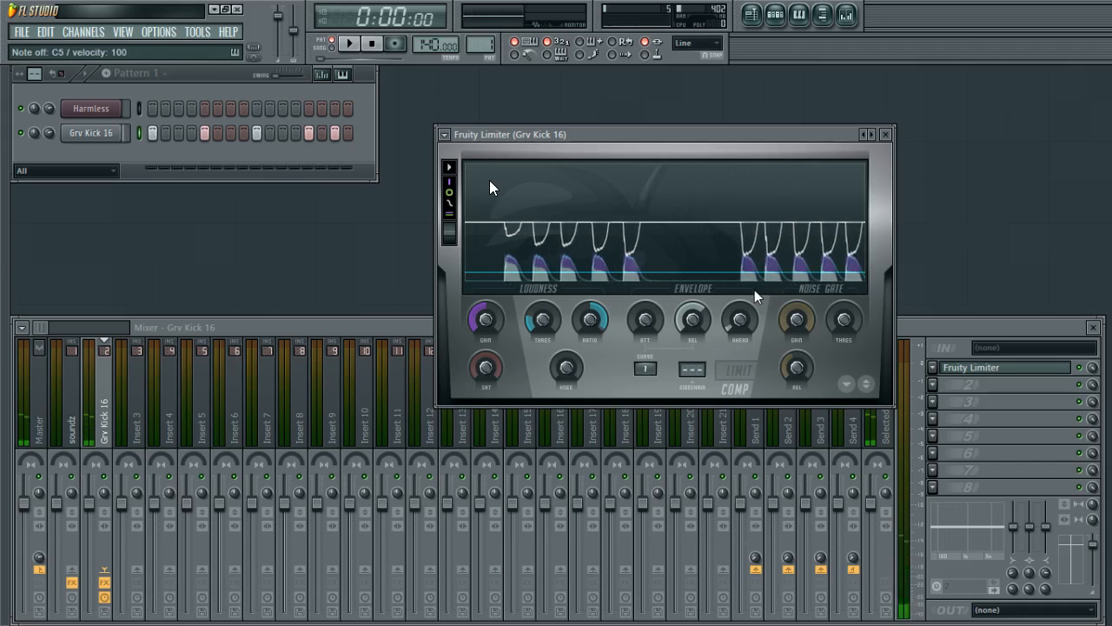
key("z")
key("z")
key("z")
key("z")
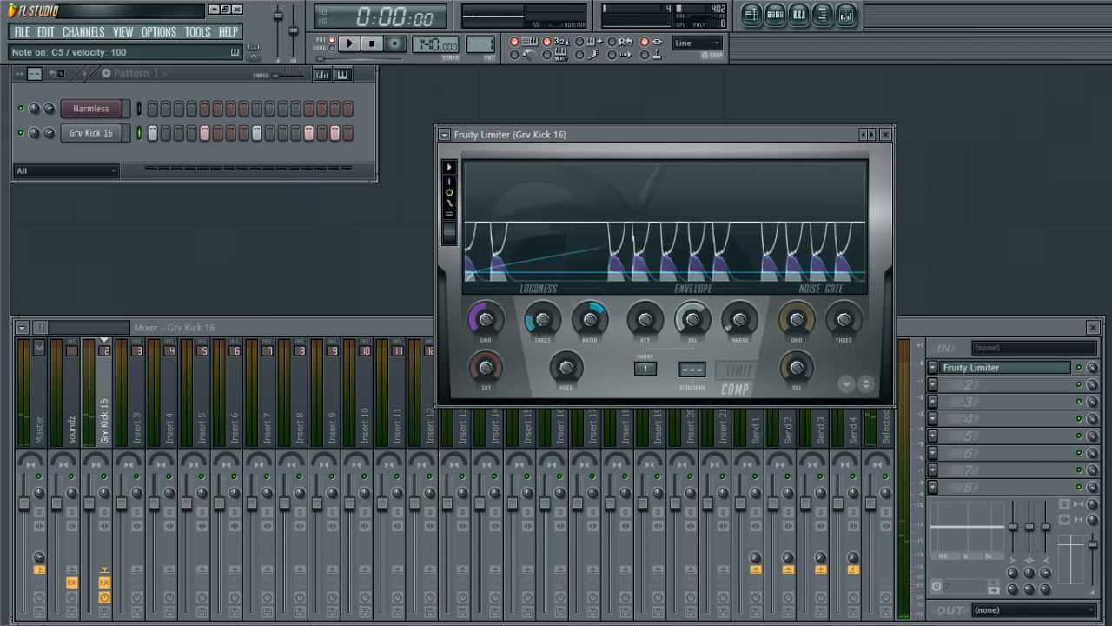
key("z")
key("z")
key("z")
key("z")
key("z")
key("z")
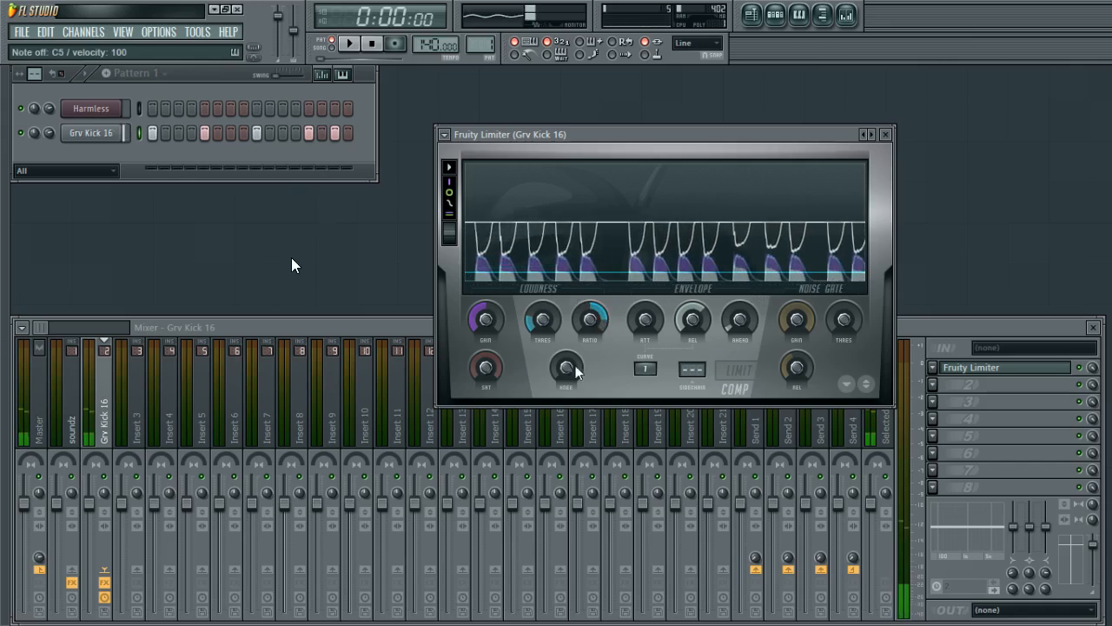
Raise the compressor knee while auditioning the kick.
left_click_drag(575, 365, 575, 352)
key("z")
key("z")
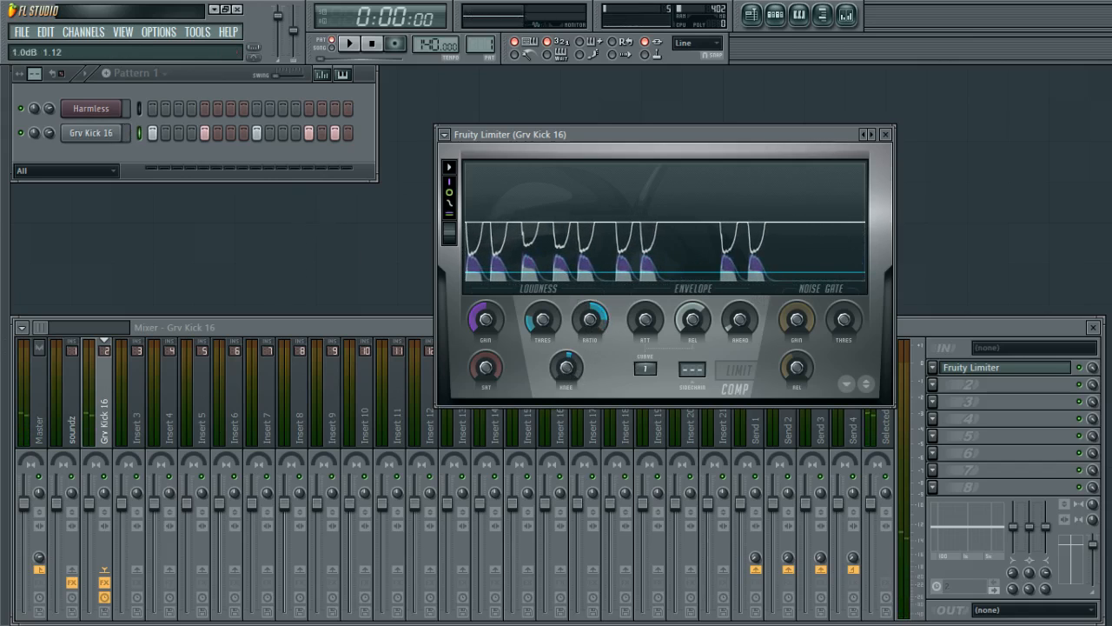
key("z")
key("z")
key("z")
key("z")
key("z")
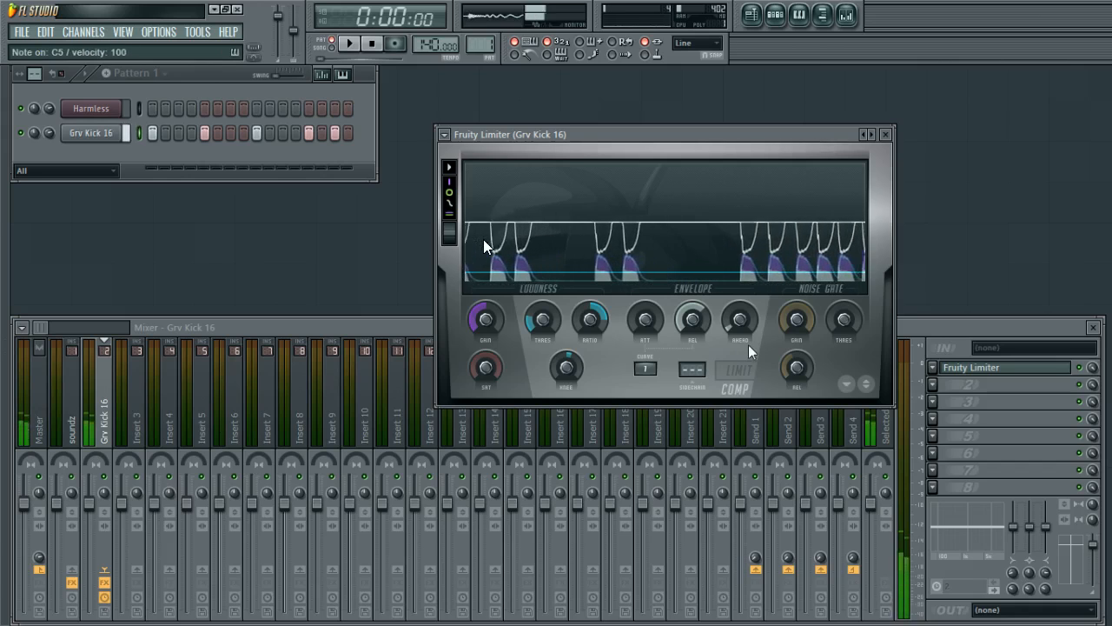
key("z")
key("z")
key("z")
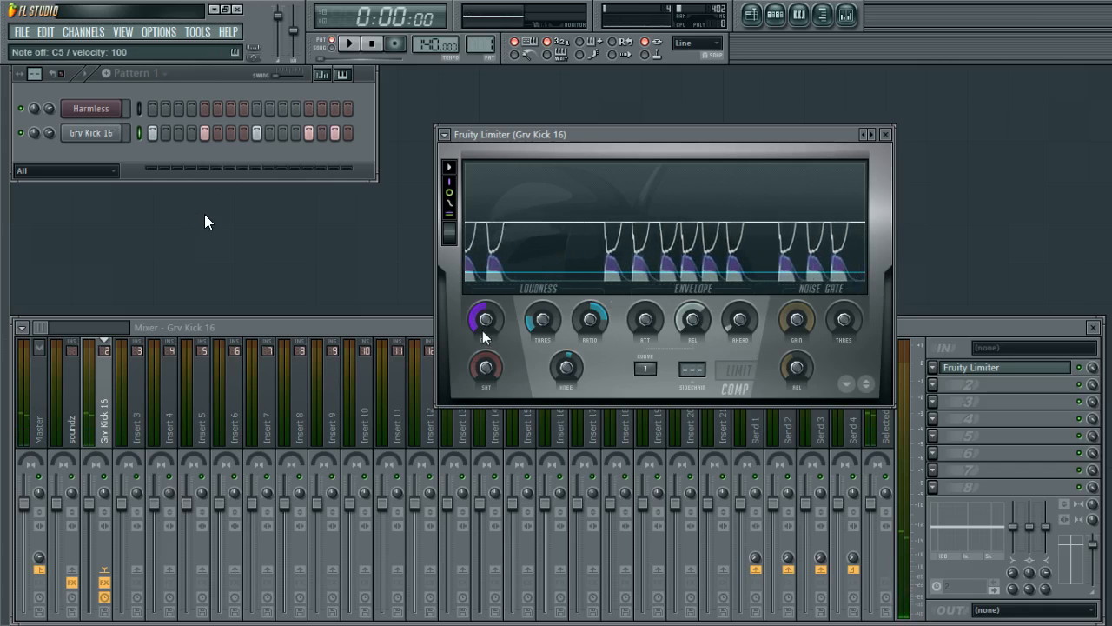
Adjust the compressor gain while auditioning the kick.
mouse_move(483, 326)
left_mouse_down()
mouse_move(484, 301)
mouse_move(487, 327)
left_mouse_up()
key("z")
key("z")
key("z")
key("z")
key("z")
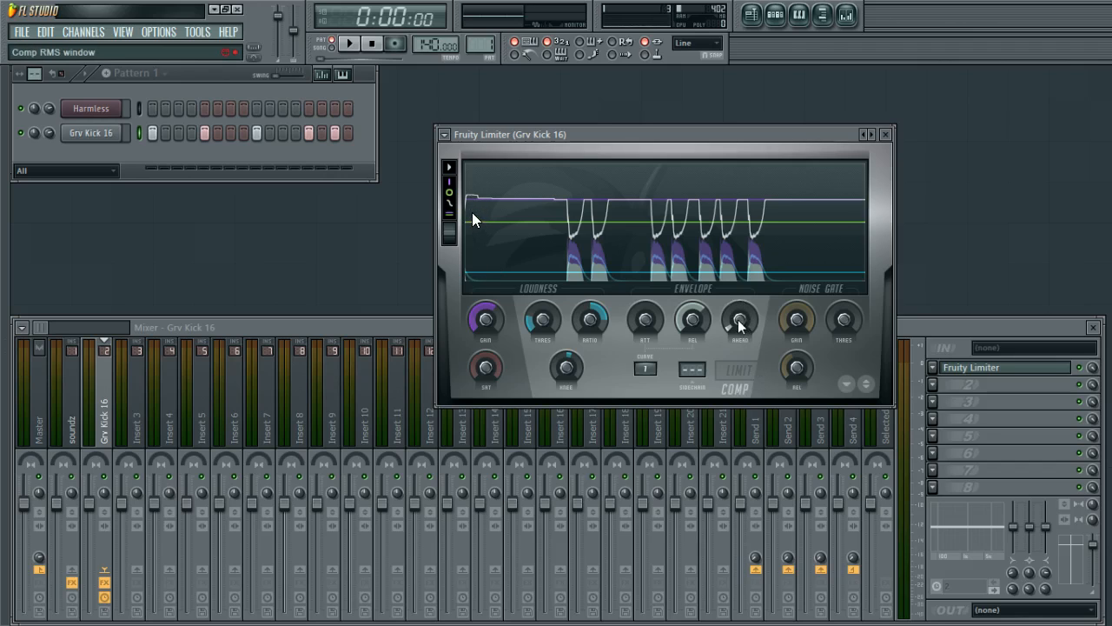
key("z")
key("z")
key("z")
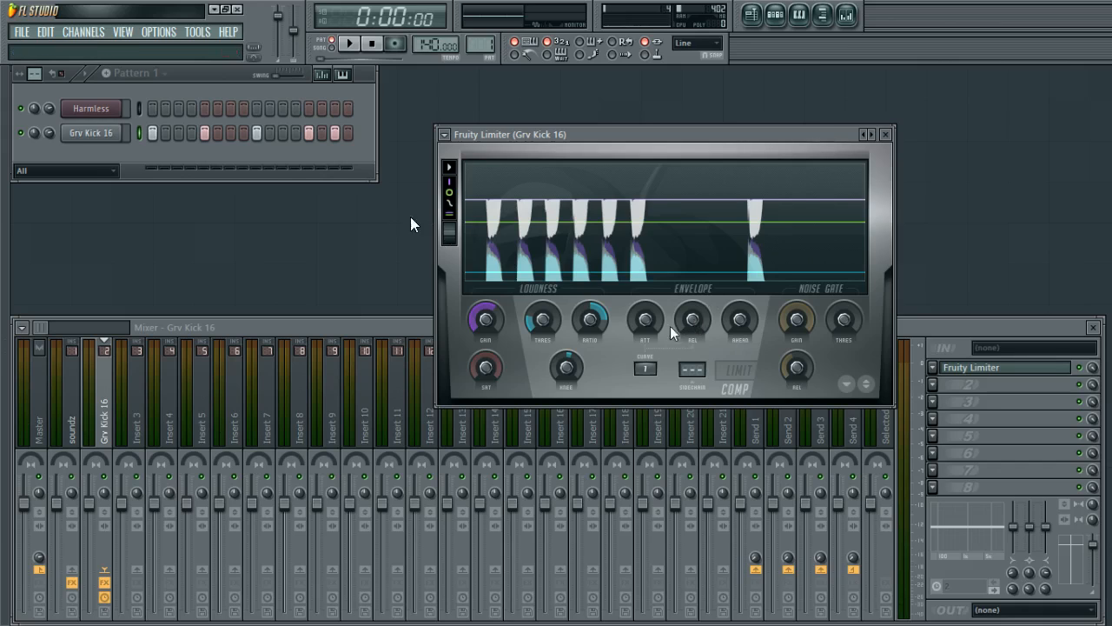
key("z")
key("z")
key("z")
key("z")
Increase the compressor release while repeatedly playing the kick note.
left_click_drag(692, 320, 692, 295)
key("z")
key("z")
key("z")
key("z")
key("z")
key("z")
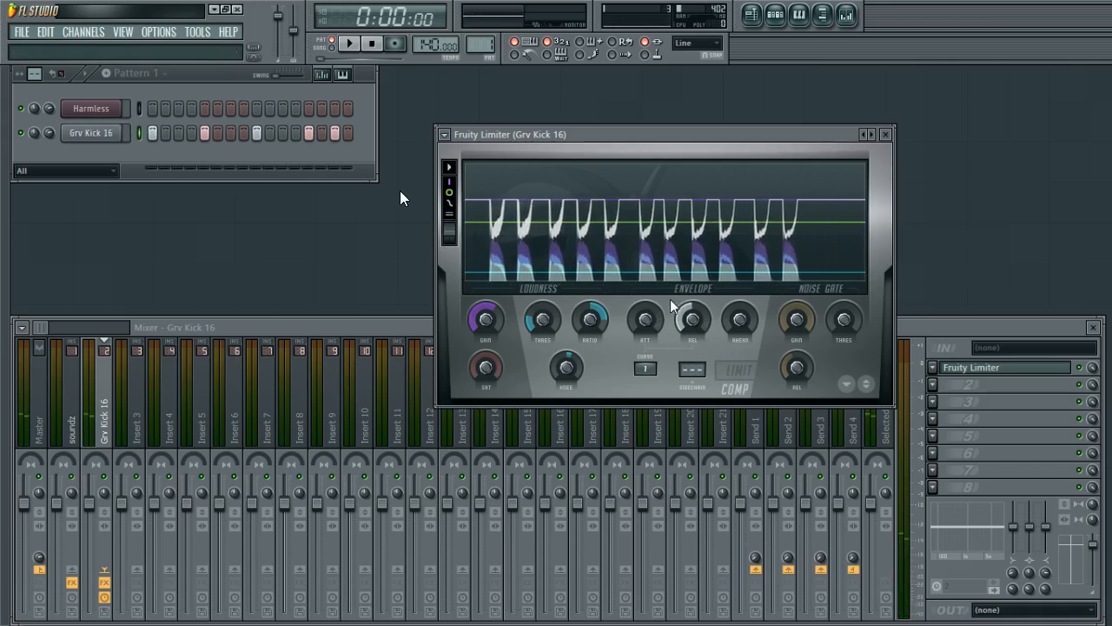
key("z")
key("z")
key("z")
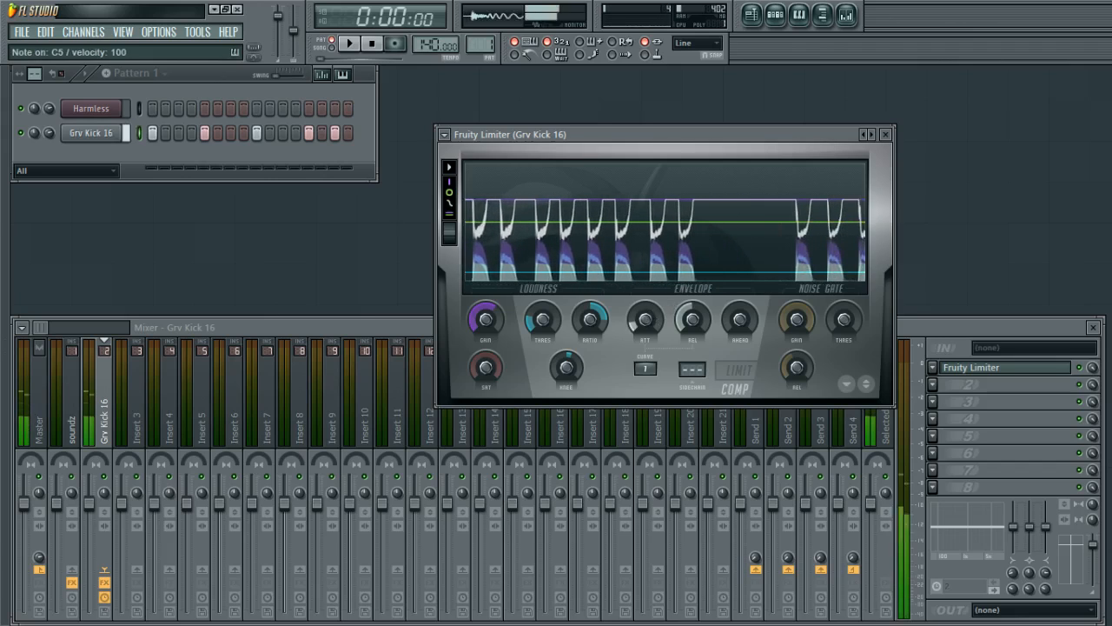
key("z")
key("z")
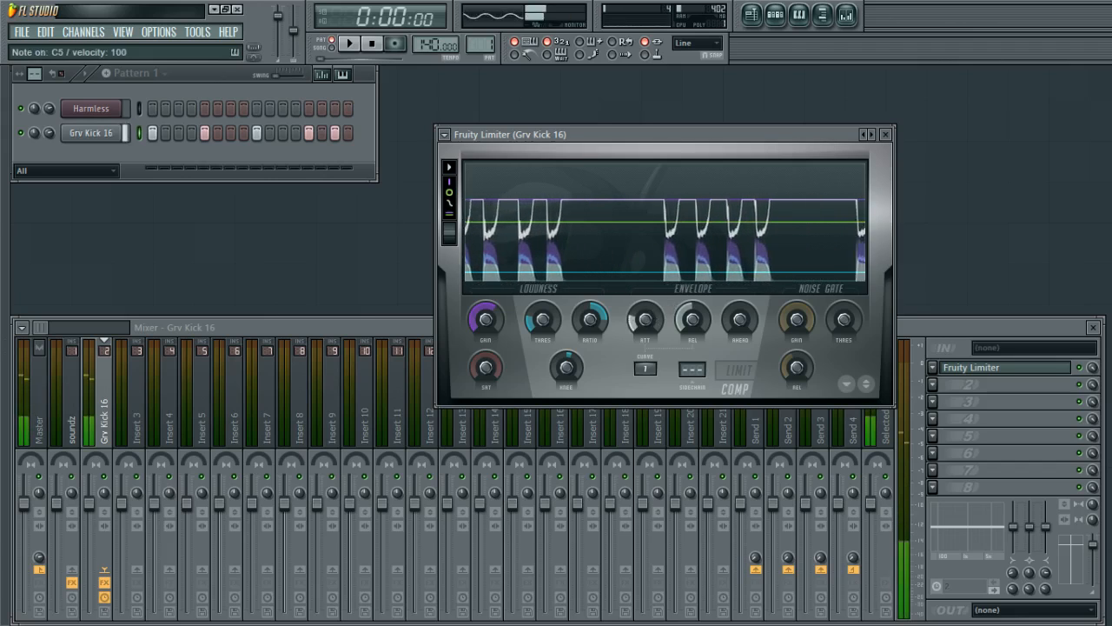
key("z")
key("z")
key("z")
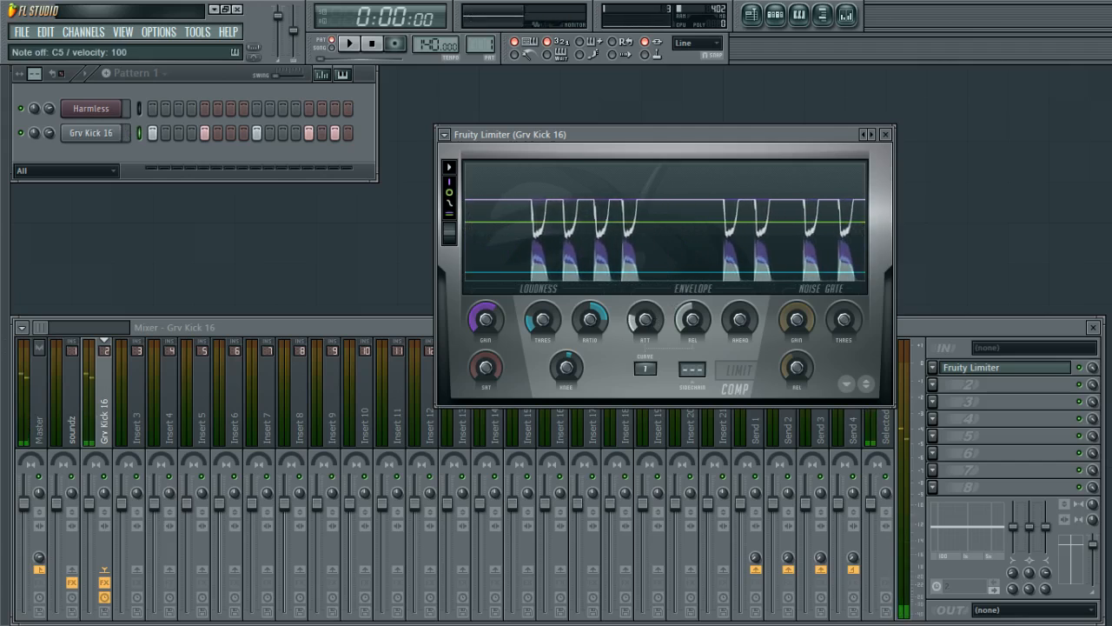
key("z")
key("z")
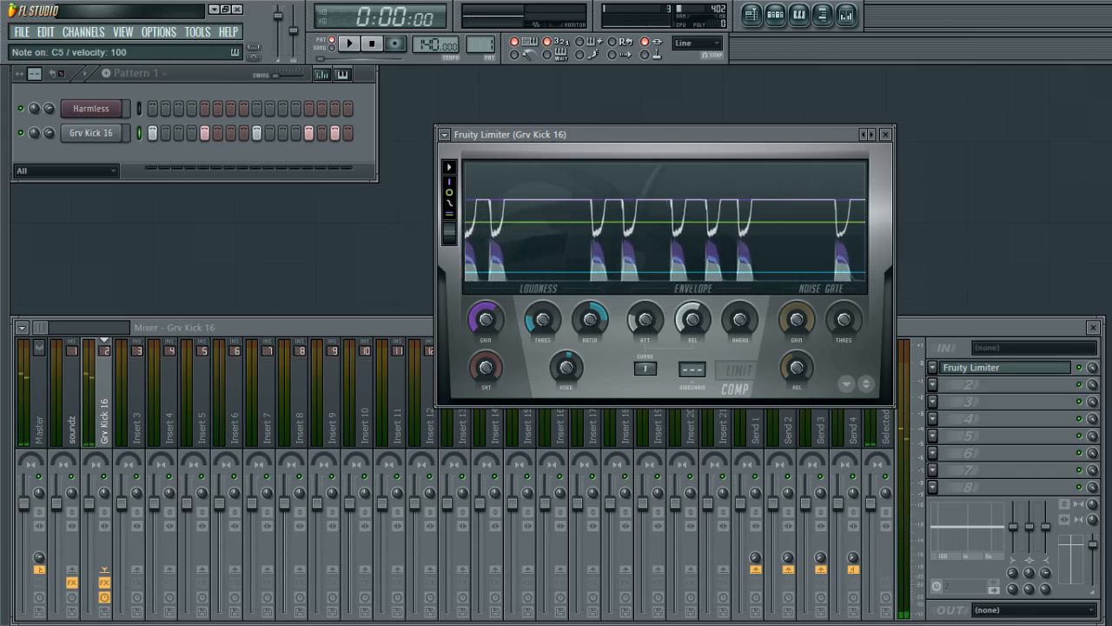
key("z")
key("z")
key("z")
key("z")
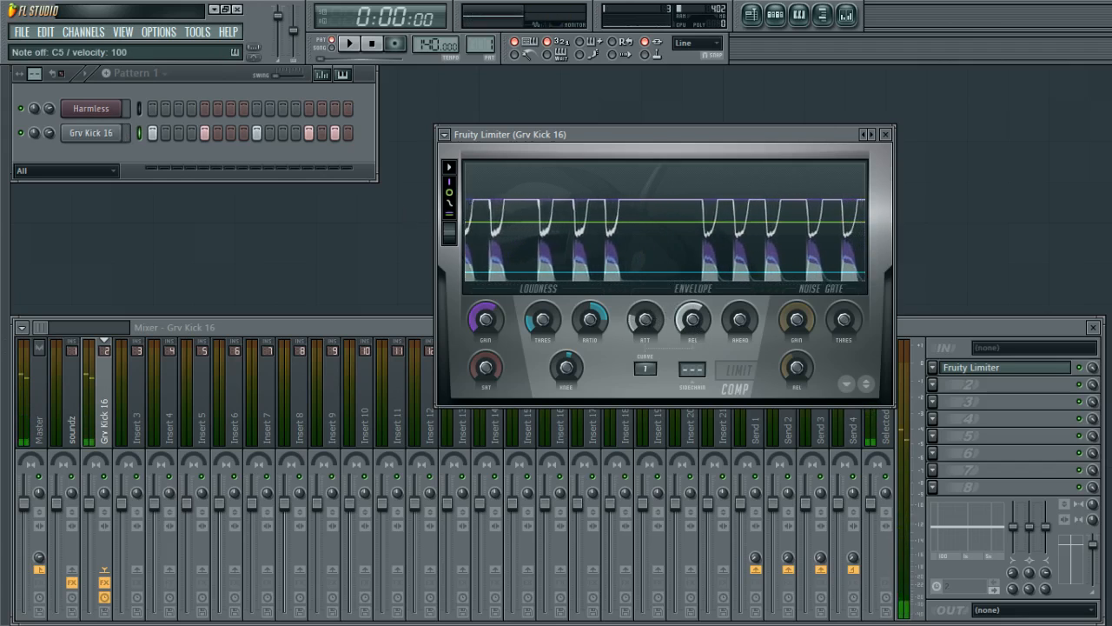
key("z")
key("z")
key("z")
key("z")
key("z")
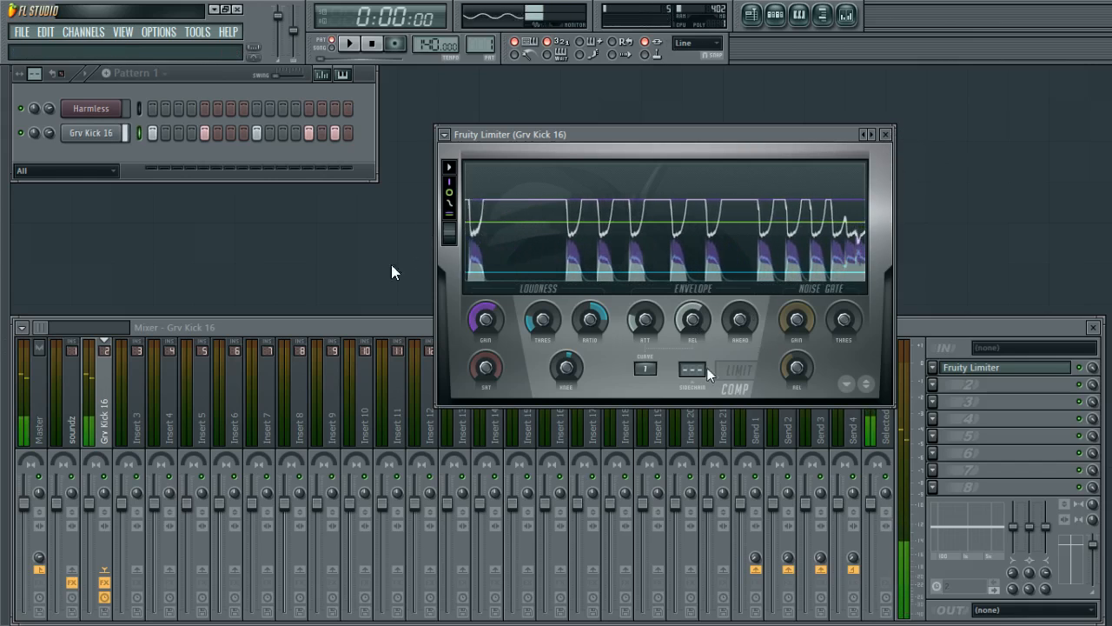
key("z")
key("z")
key("z")
key("z")
Set the compressor curve to 2 while auditioning the kick.
left_click_drag(645, 368, 645, 357)
key("z")
key("z")
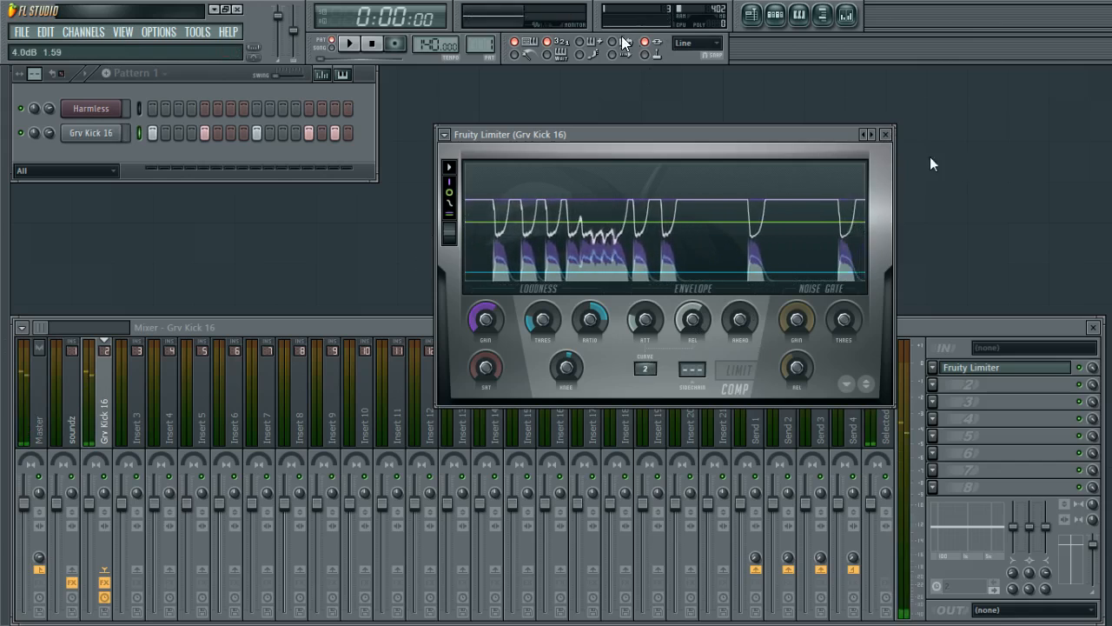
key("z")
key("z")
key("z")
Close the Fruity Limiter window and reopen it from the Grv Kick 16 track's first effect slot.
left_click(886, 137)
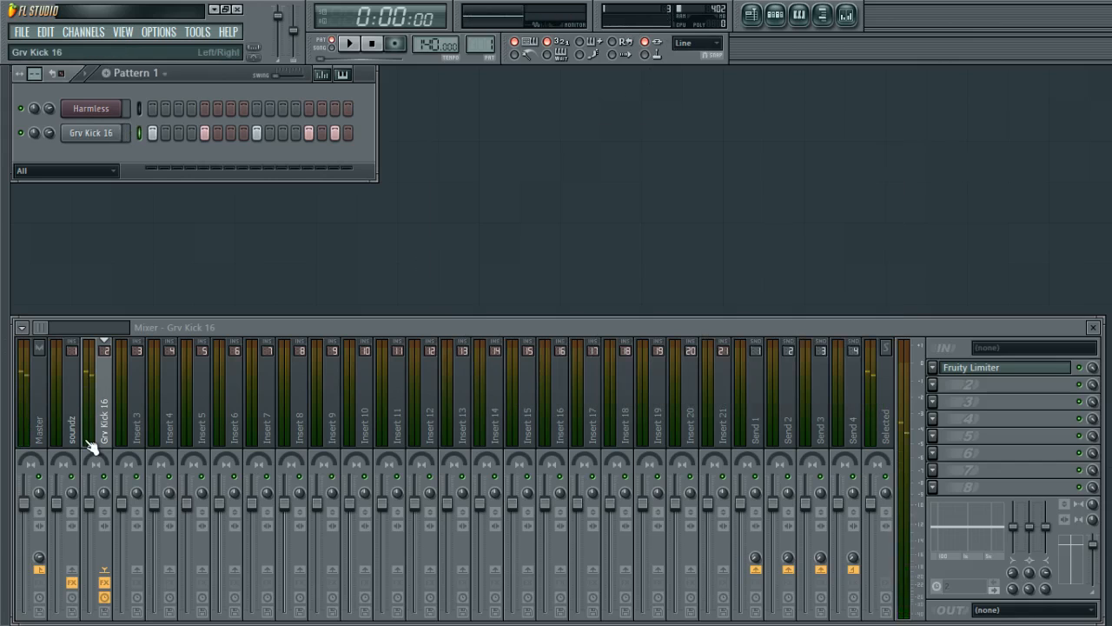
key("z")
key("z")
left_click(971, 373)
key("z")
key("z")
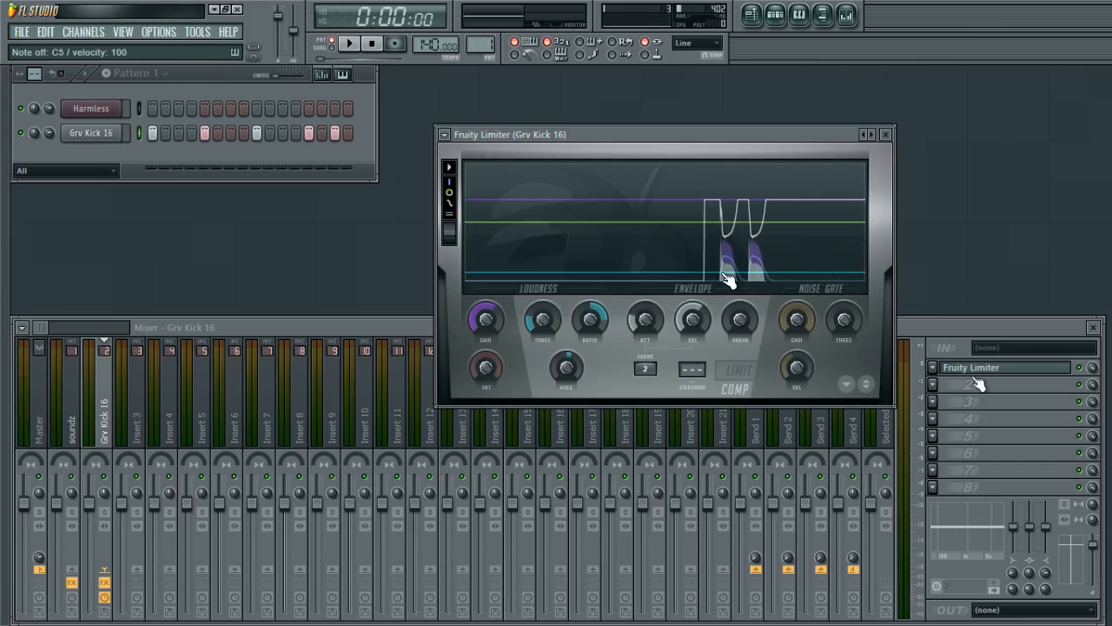
left_click(974, 373)
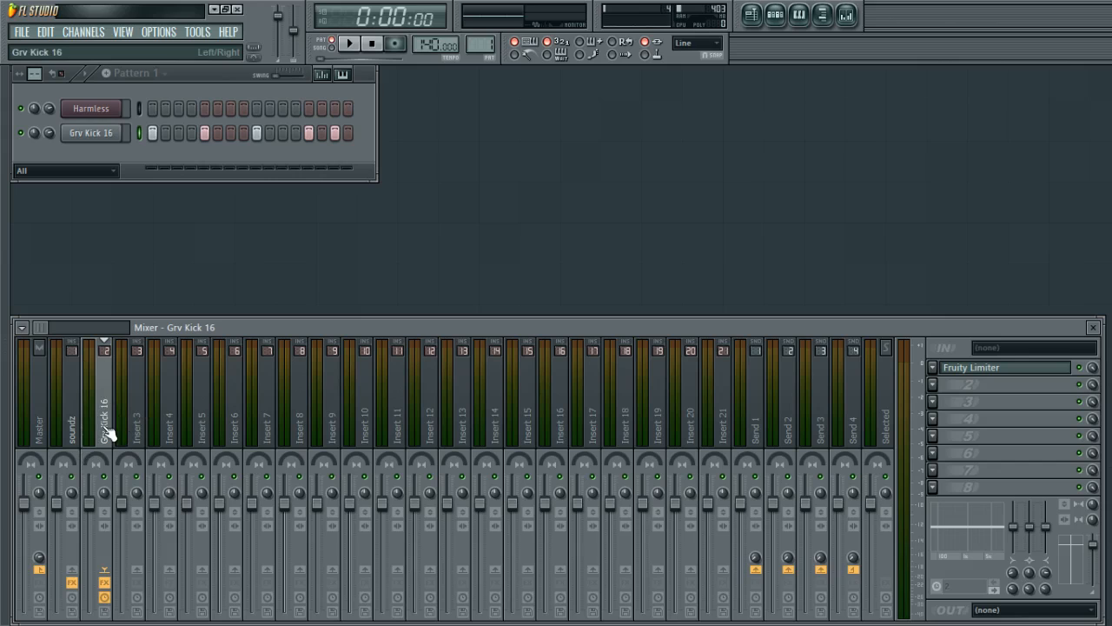
left_click(1039, 374)
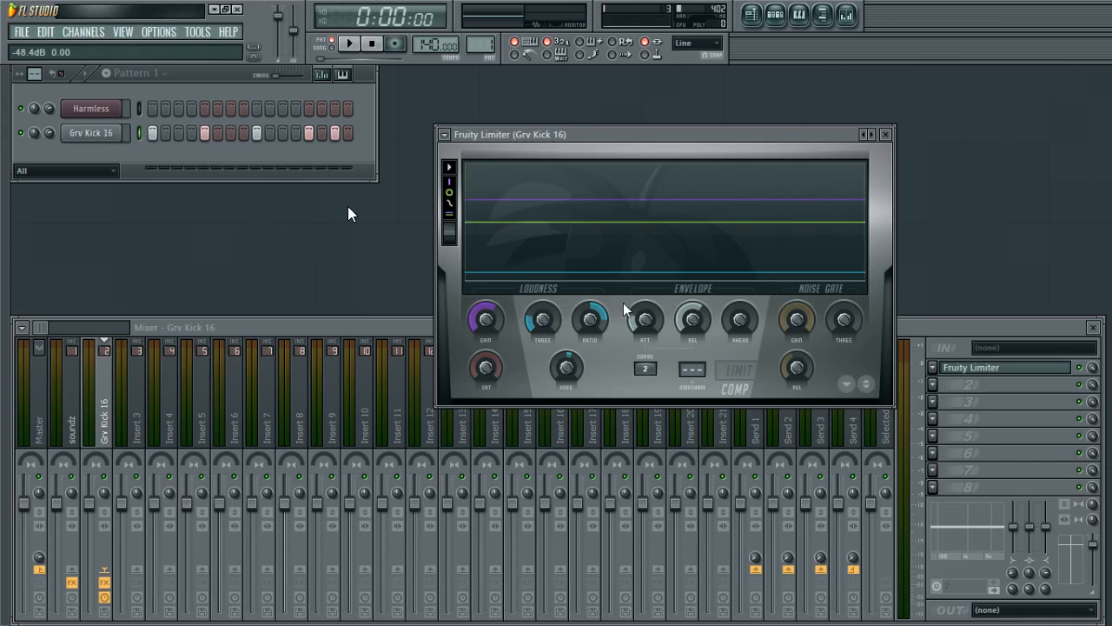
Audition the kick and the Harmless channel notes through the mixer, switching between the Grv Kick 16 and soundz tracks.
key("q")
key("q")
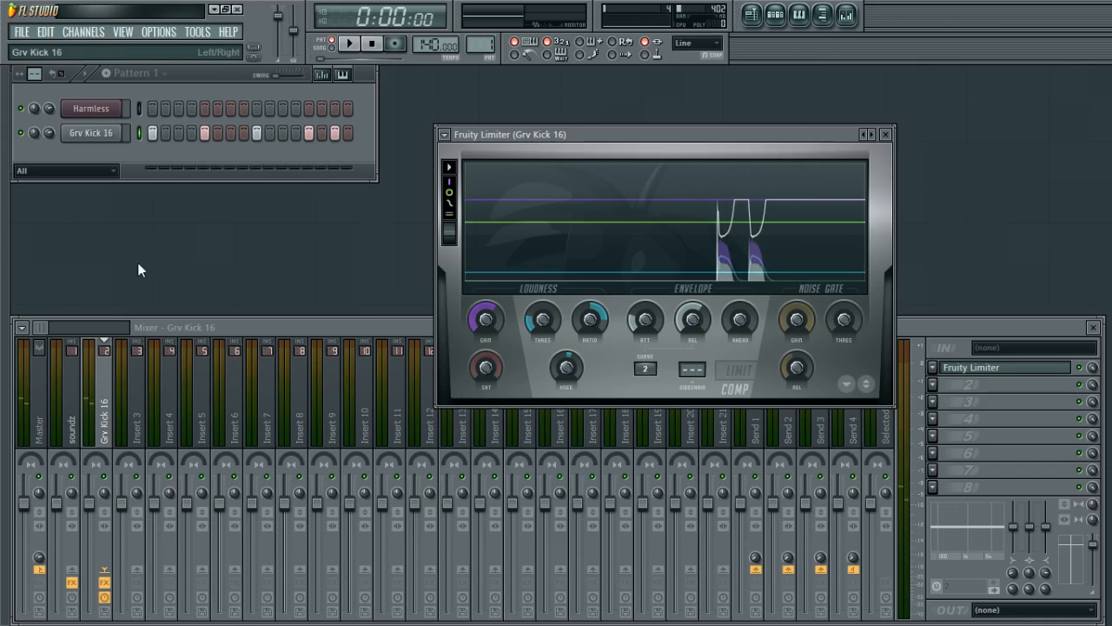
left_click(111, 116)
key("q")
key("q")
left_click(106, 114)
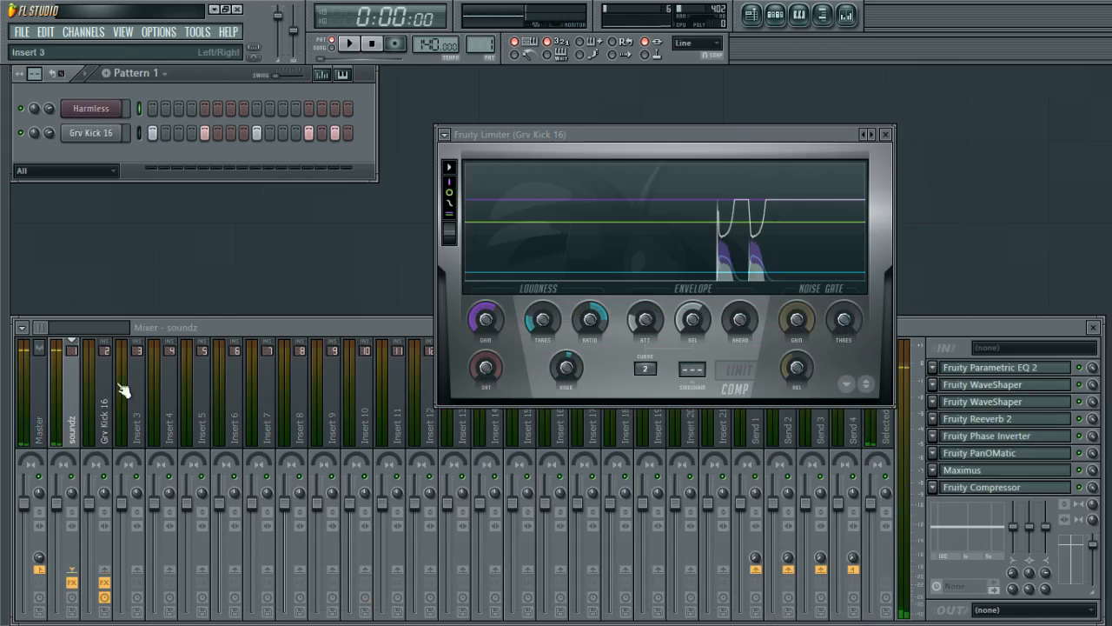
left_click(72, 584)
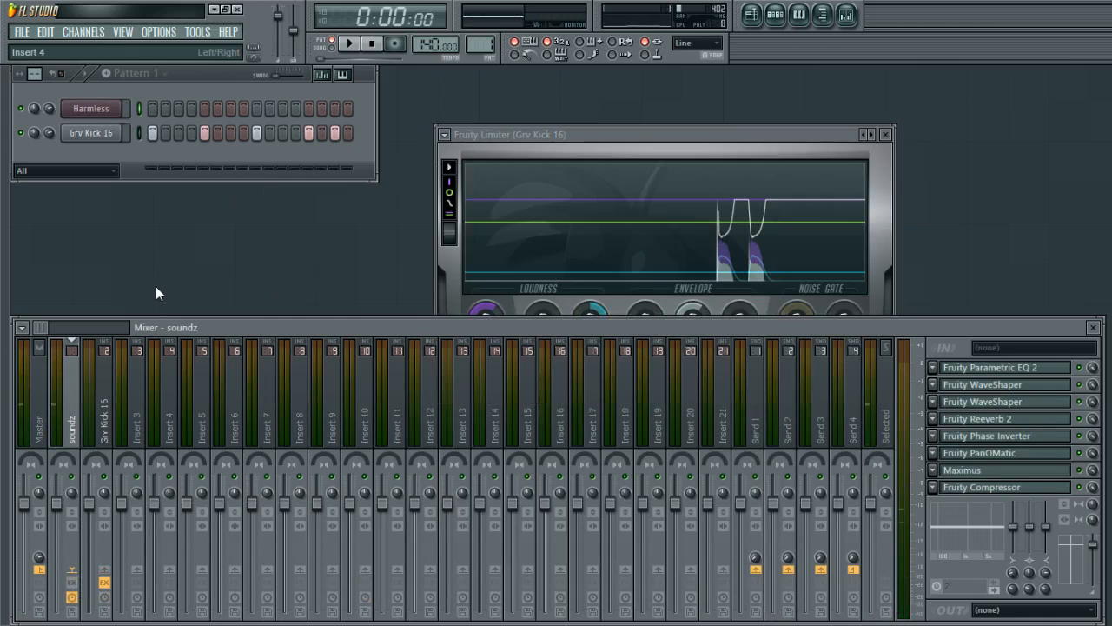
key("q")
key("q")
Reposition the Fruity Limiter window above the mixer, opening and closing the Harmless and Grv Kick 16 channel windows along the way.
left_click_drag(586, 133, 686, 88)
left_click(126, 111)
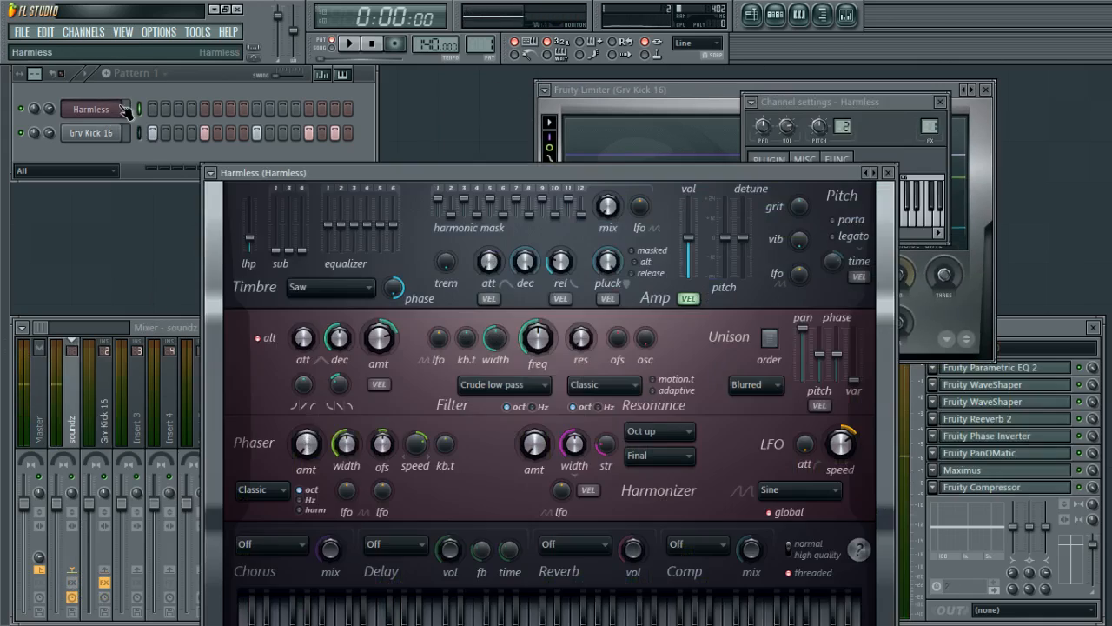
left_click(126, 110)
left_click_drag(654, 88, 708, 82)
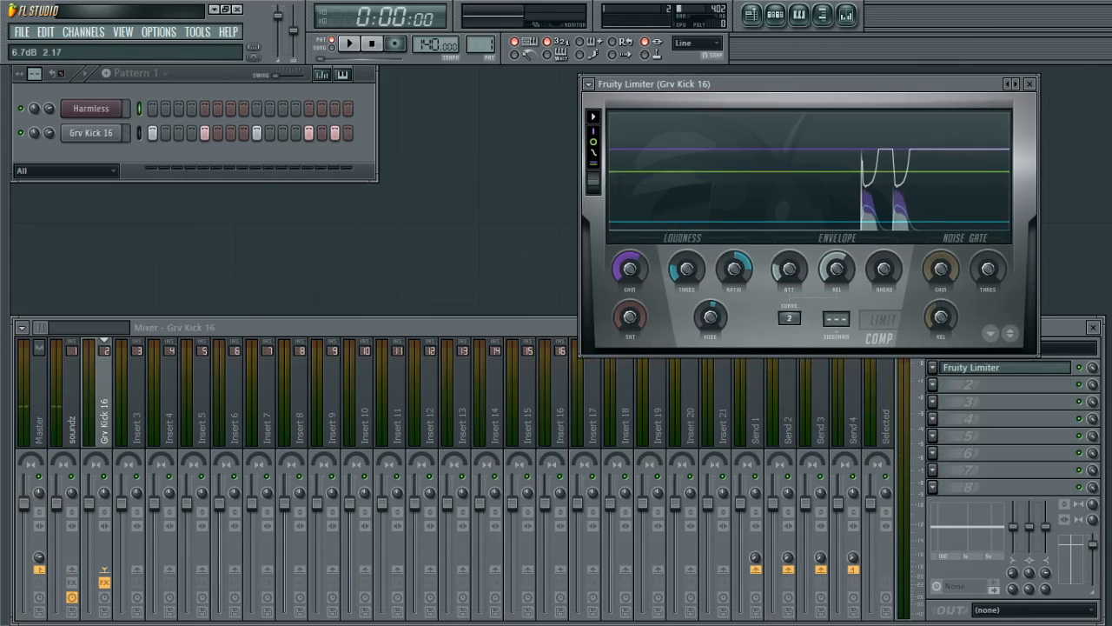
left_click_drag(875, 94, 844, 102)
left_click(95, 110)
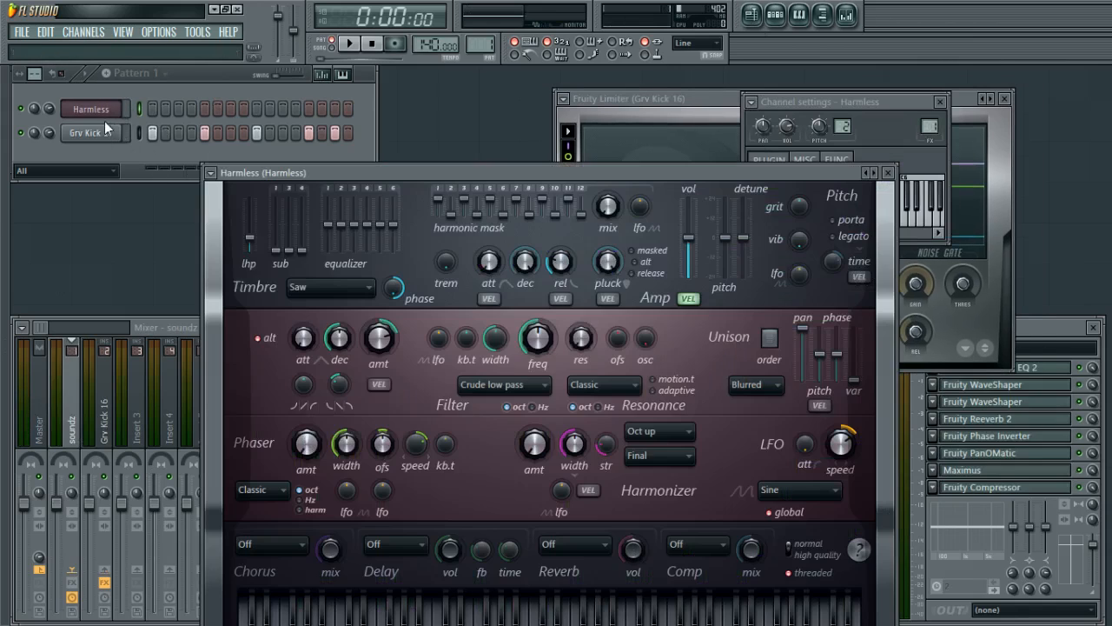
left_click(99, 137)
left_click_drag(623, 98, 578, 74)
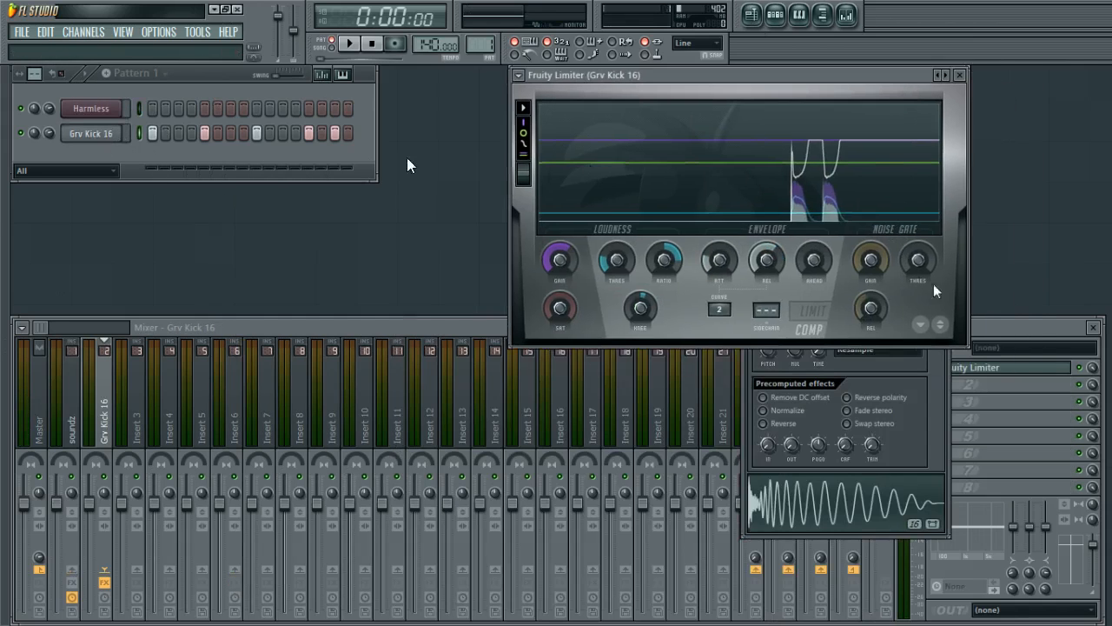
left_click(928, 374)
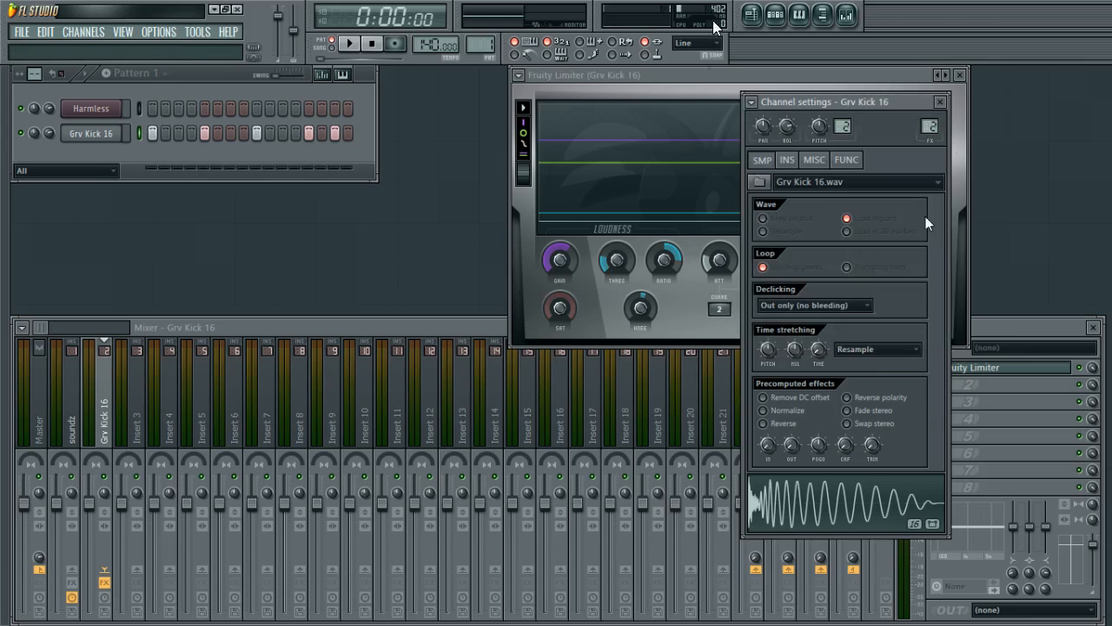
left_click(940, 103)
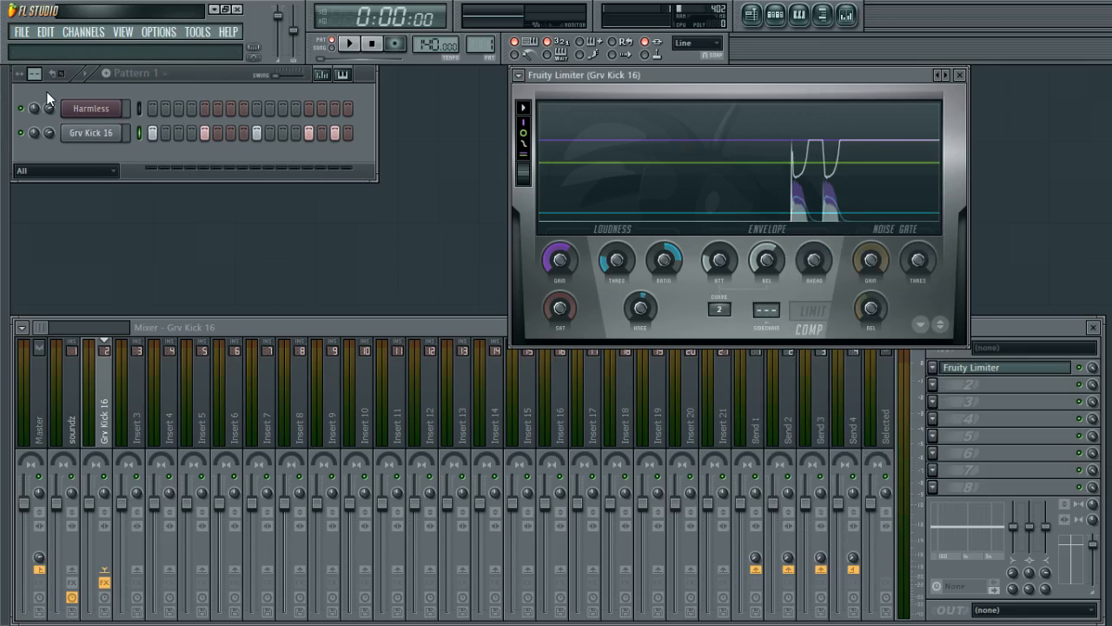
Open the Harmless piano roll and record a short melody by playing notes live from the keyboard.
left_click(98, 136)
left_click(98, 137)
left_click(94, 109)
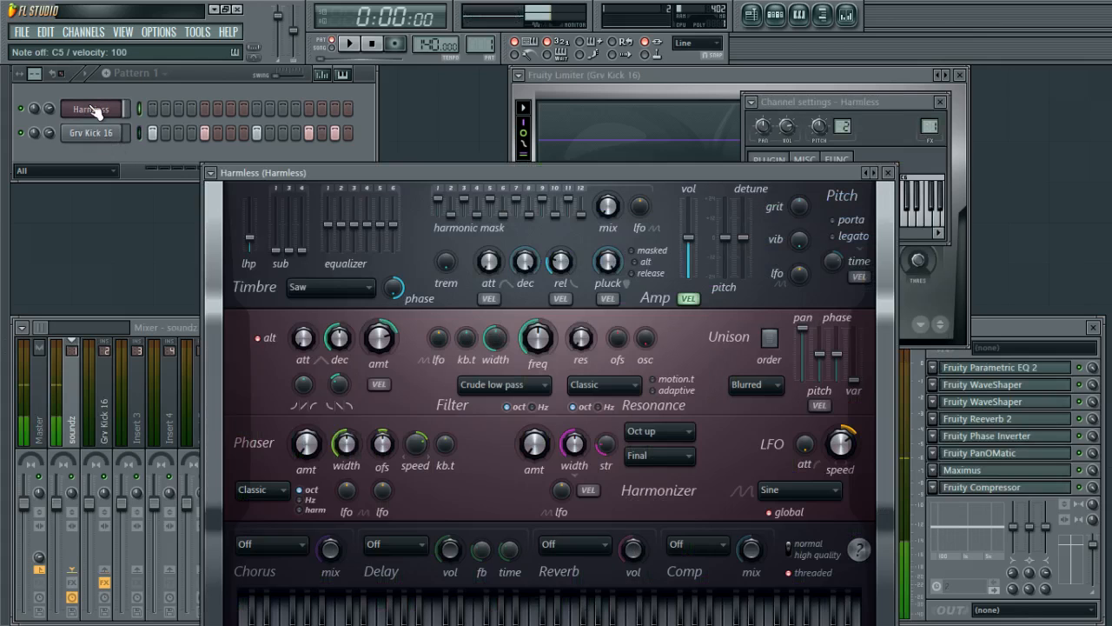
left_click(96, 110)
right_click(125, 107)
left_click(143, 110)
key("b")
key("v")
key("d")
key("v")
key("d")
key("z")
left_click(397, 45)
key("space")
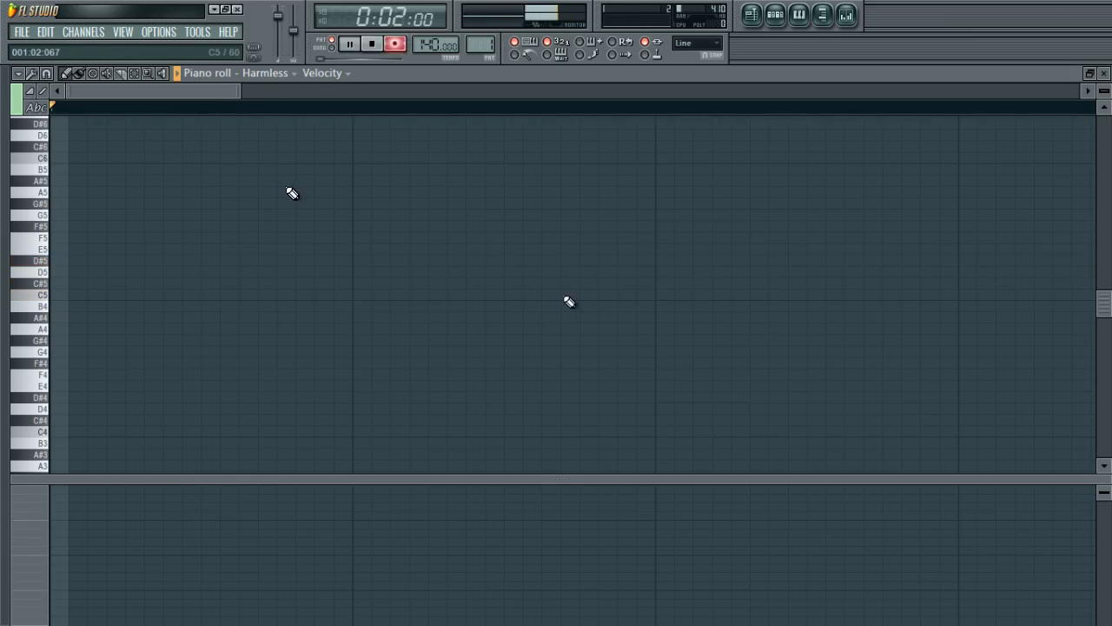
key("b")
key("d")
key("z")
key("space")
Select all recorded Harmless notes and apply Quick quantize to them.
key("ctrl+a")
left_click_drag(212, 90, 499, 199)
left_click(551, 281)
left_click_drag(508, 295, 439, 316)
key("ctrl+a")
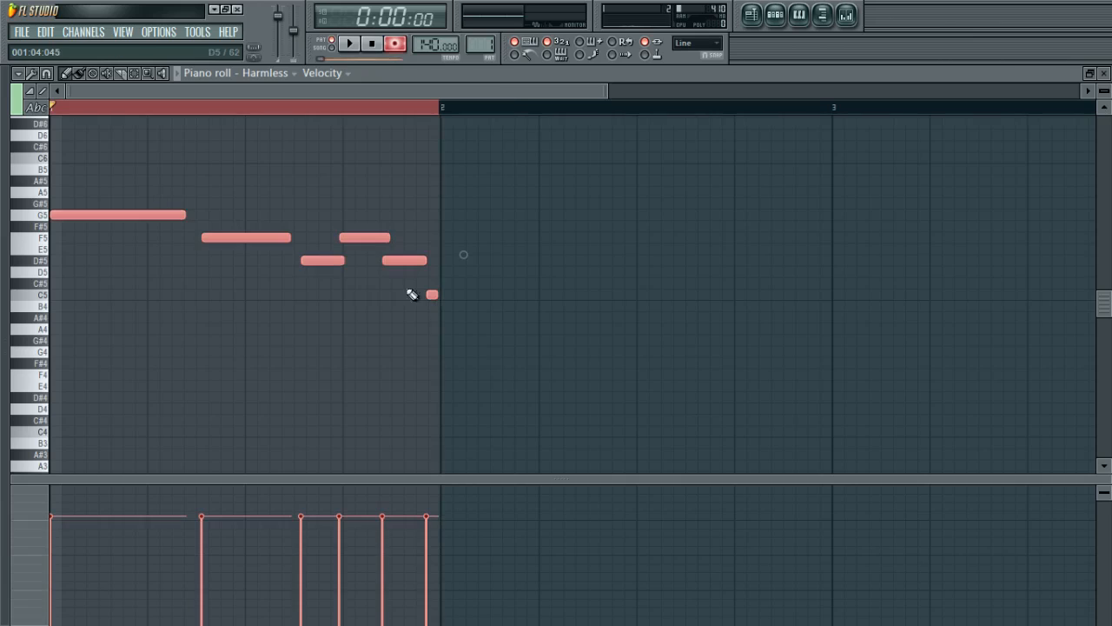
left_click(31, 74)
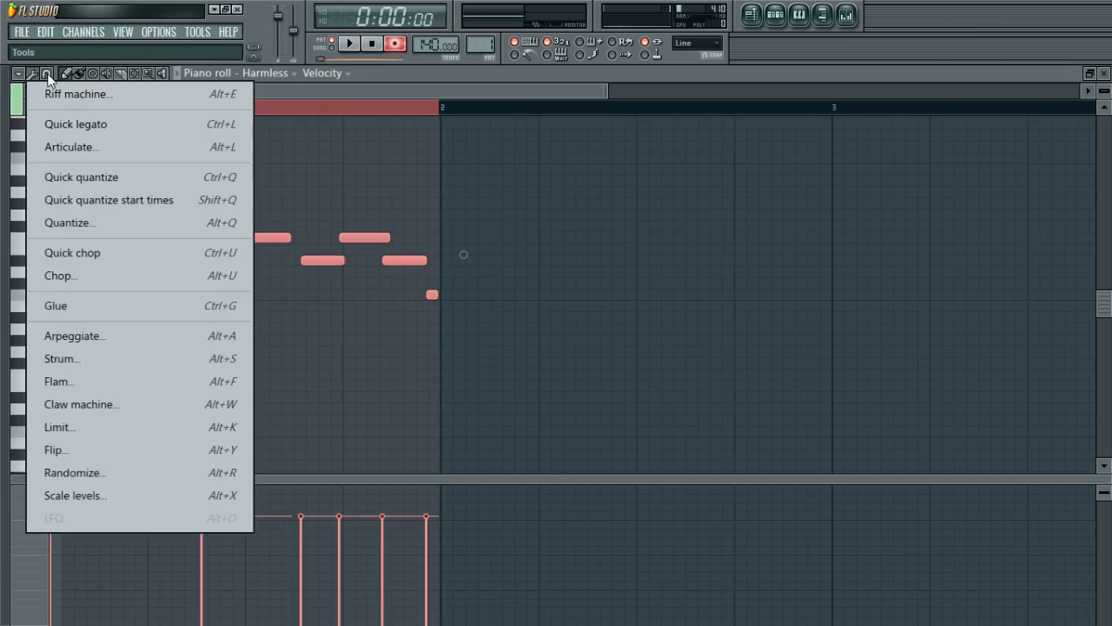
left_click(113, 178)
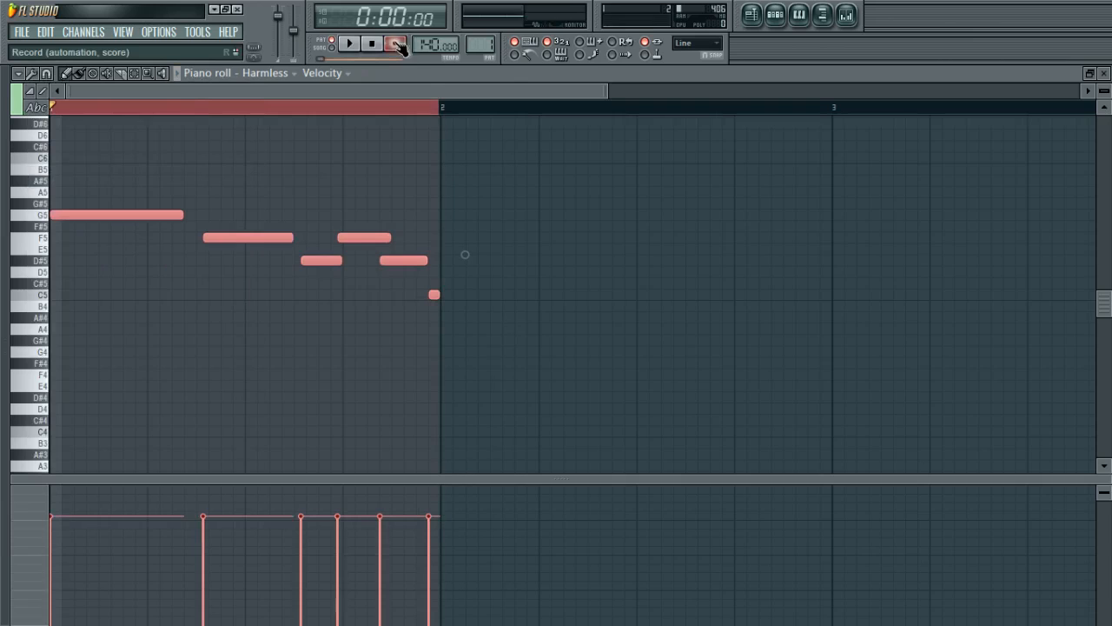
Play back the pattern with the kick and melody while watching the Fruity Limiter display.
key("space")
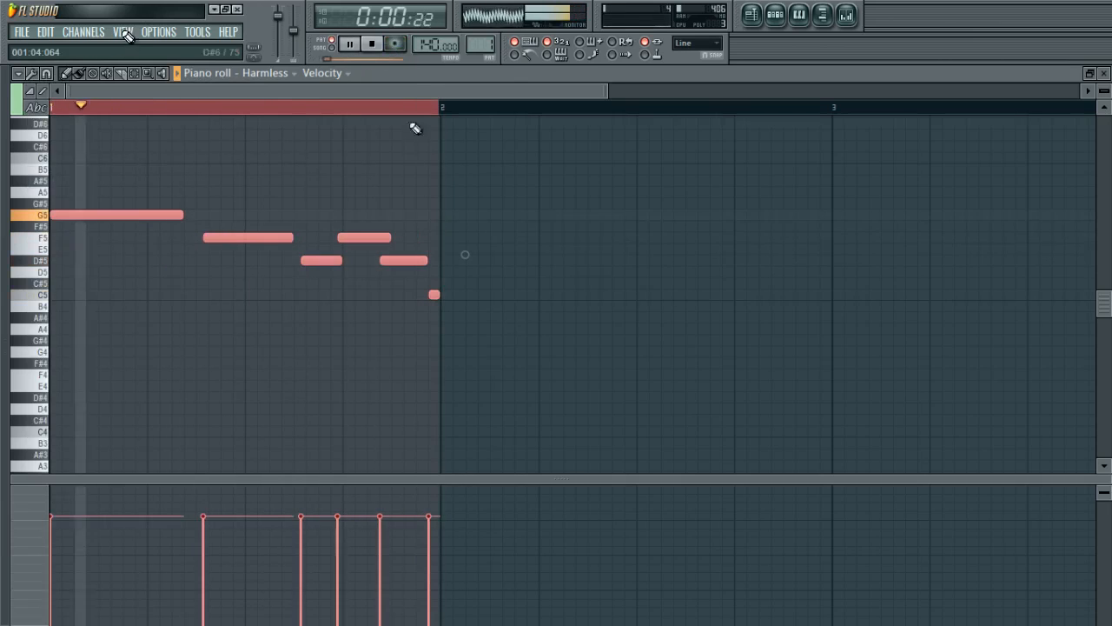
key("space")
key("F7")
key("space")
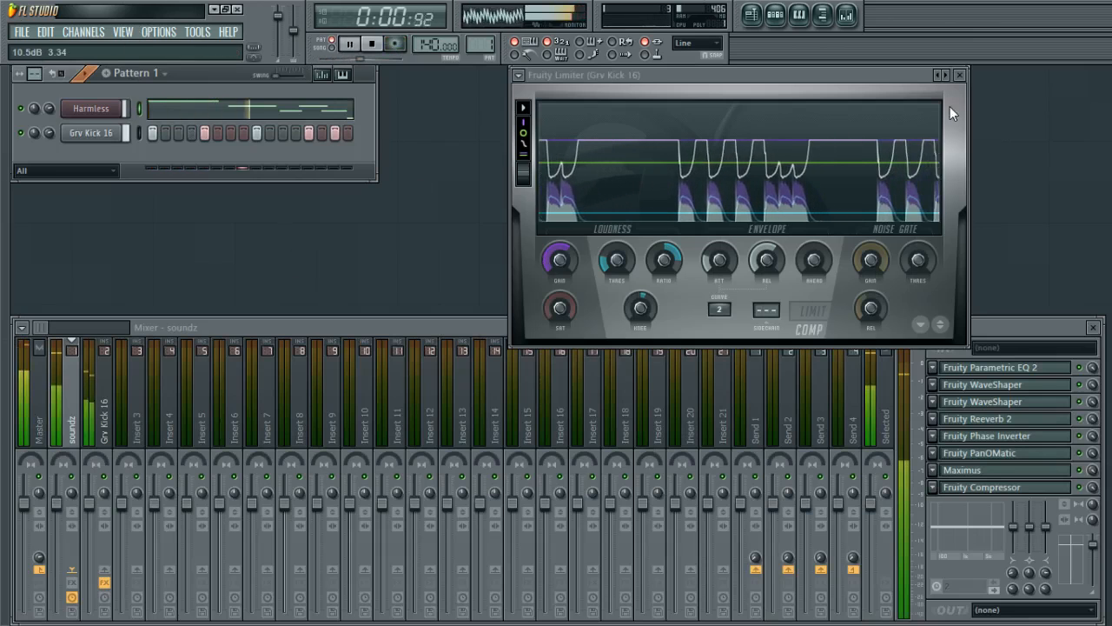
key("space")
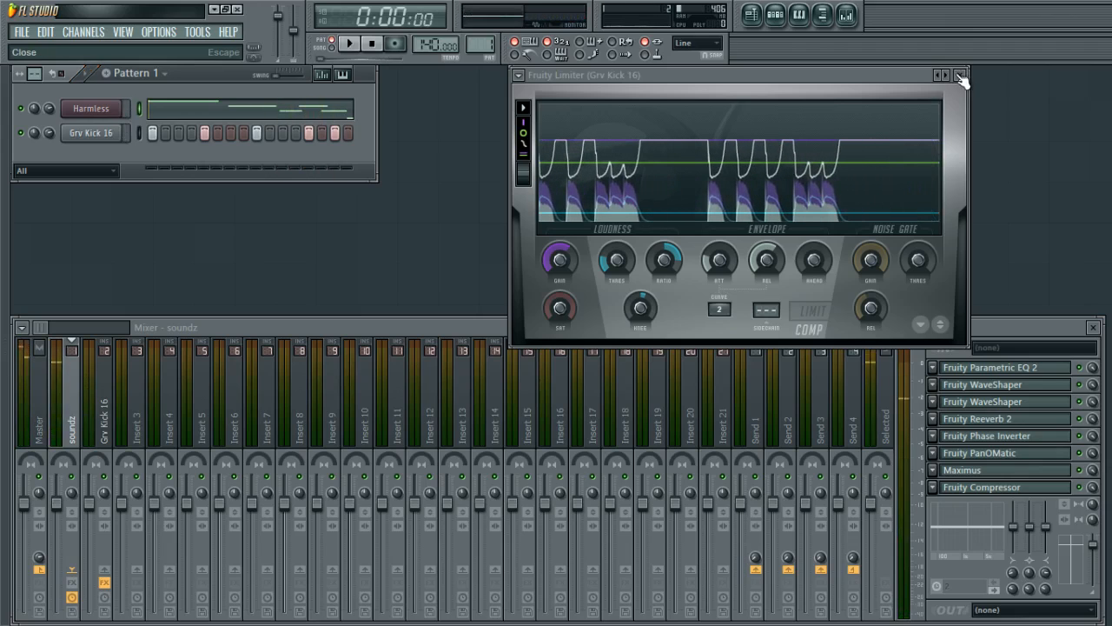
Close the Fruity Limiter window and play back the pattern again.
left_click(961, 79)
key("space")
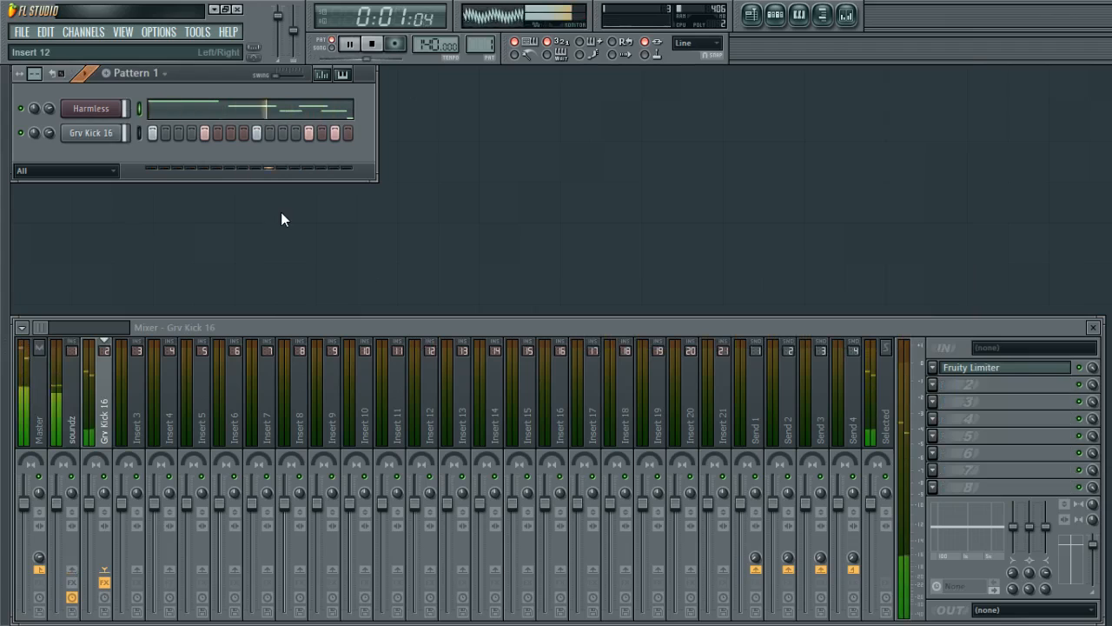
key("space")
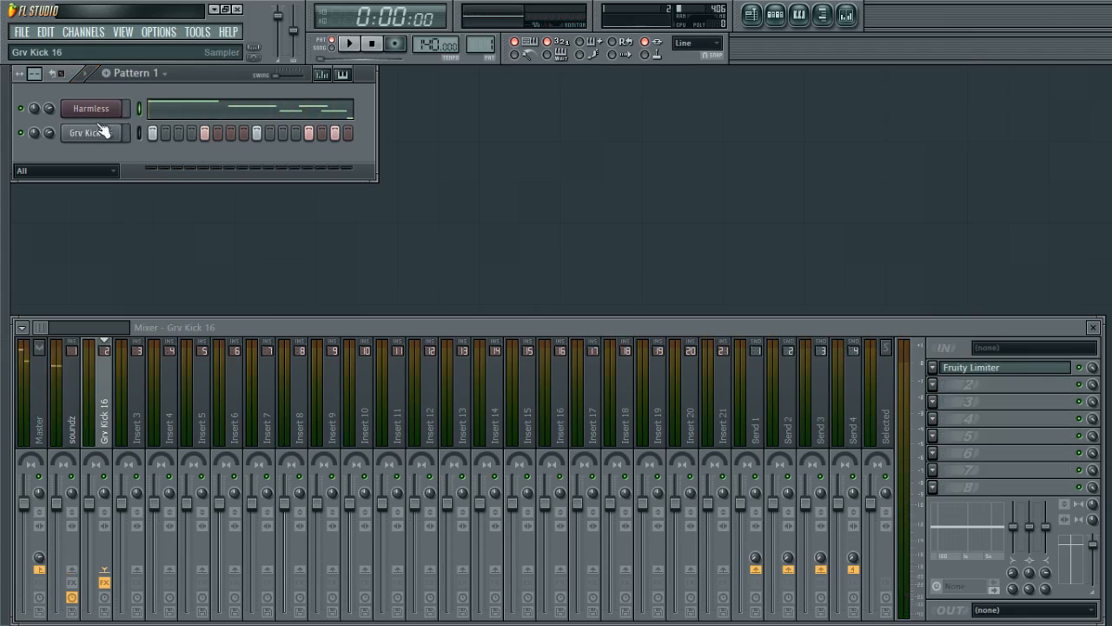
key("space")
key("space")
Lower the soundz track's volume fader to about -5.0 dB while playing back the pattern.
left_click(57, 507)
left_click_drag(57, 515, 57, 522)
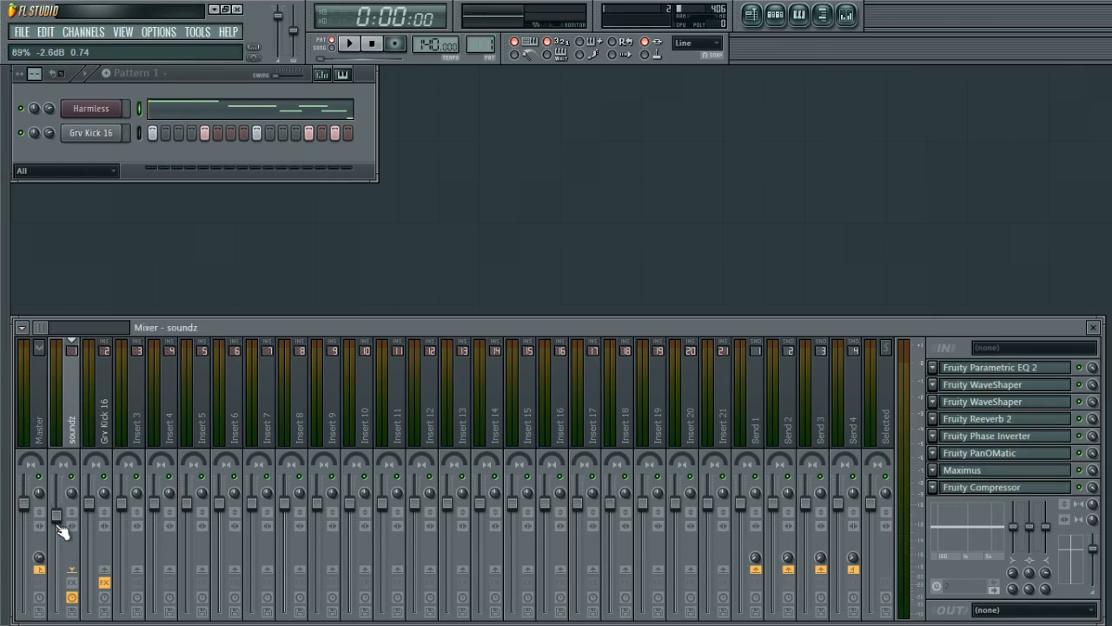
key("space")
left_click_drag(63, 520, 58, 531)
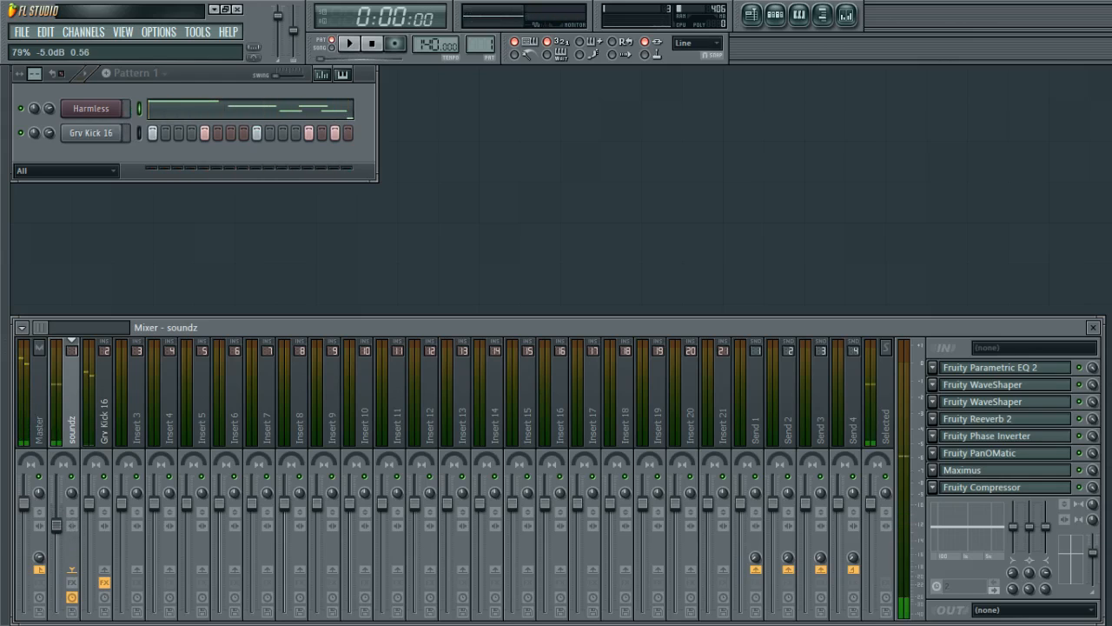
key("space")
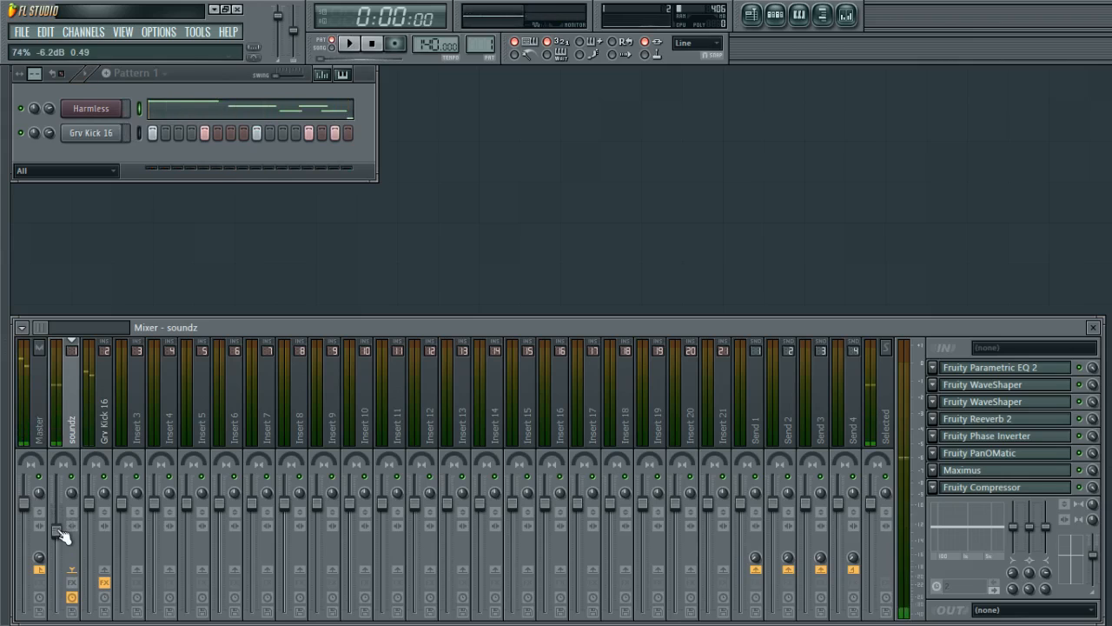
Load the Cubit GOL preset from the Keyboards category into the Harmless synth.
left_click(91, 109)
right_click(867, 172)
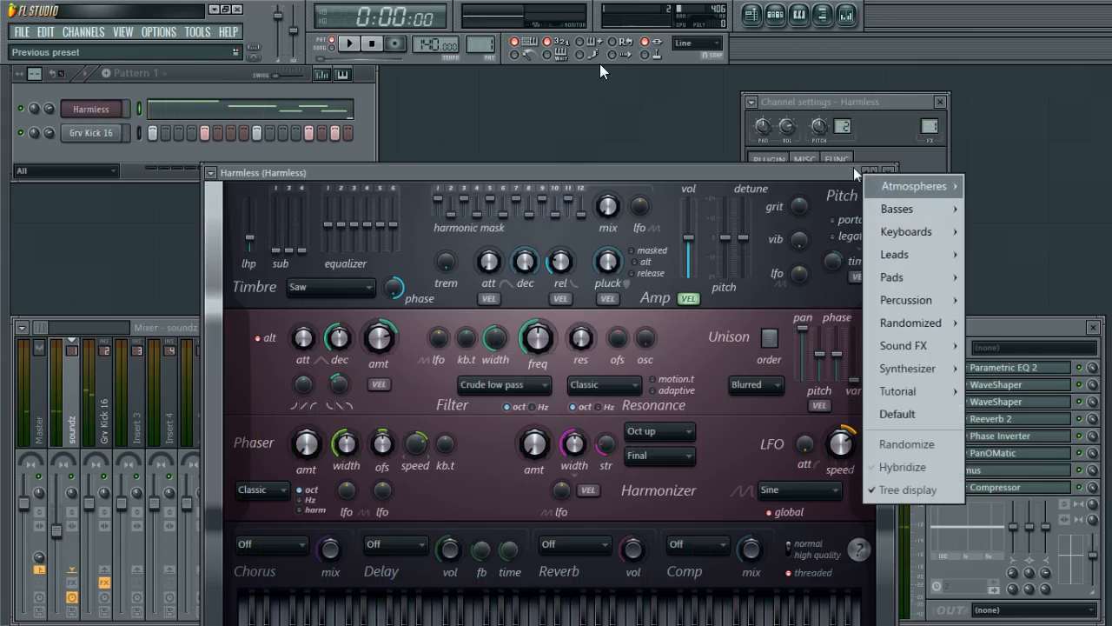
mouse_move(980, 208)
key("Escape")
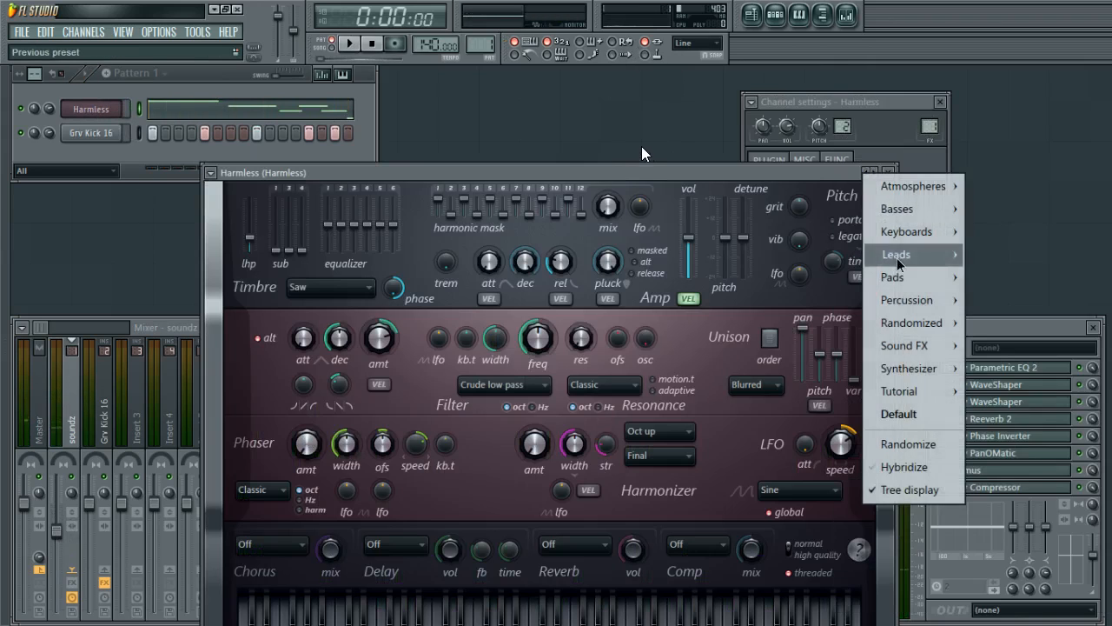
mouse_move(898, 259)
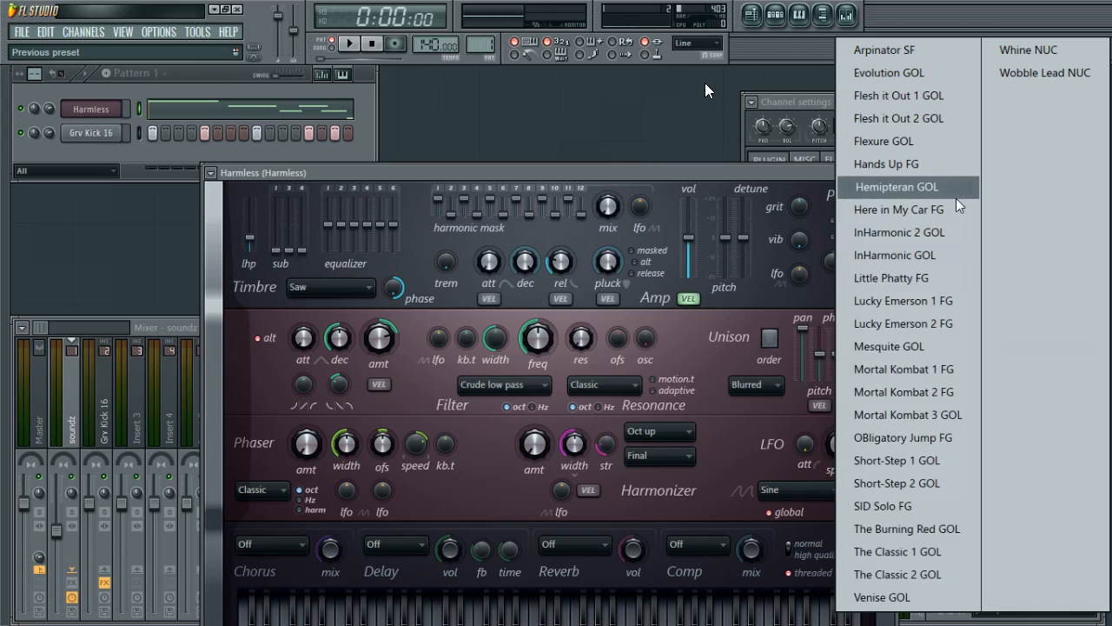
key("Escape")
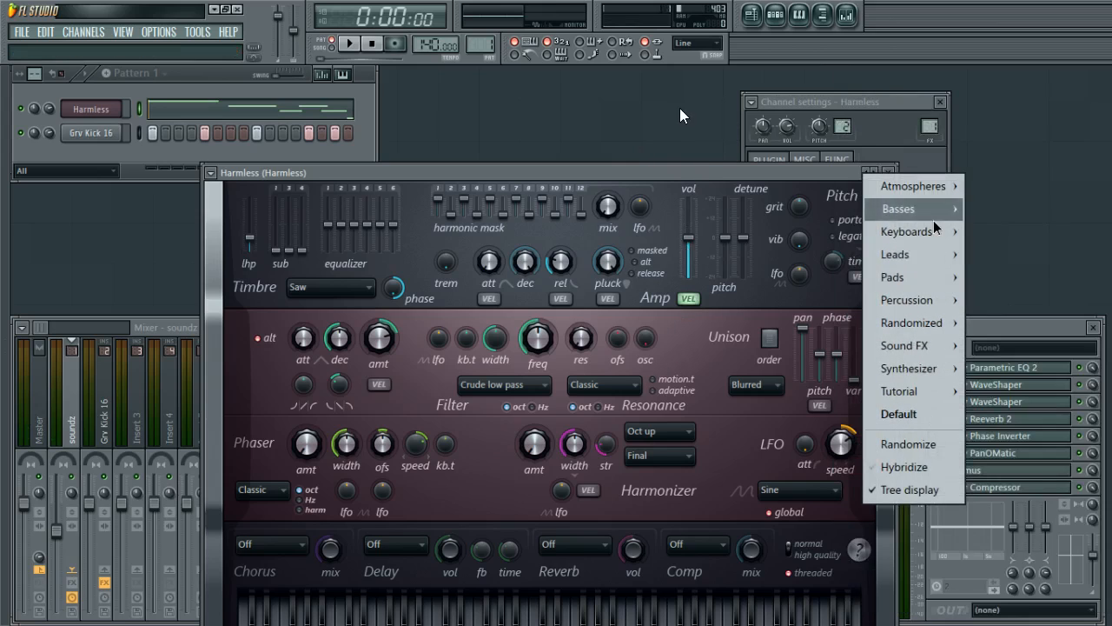
mouse_move(932, 233)
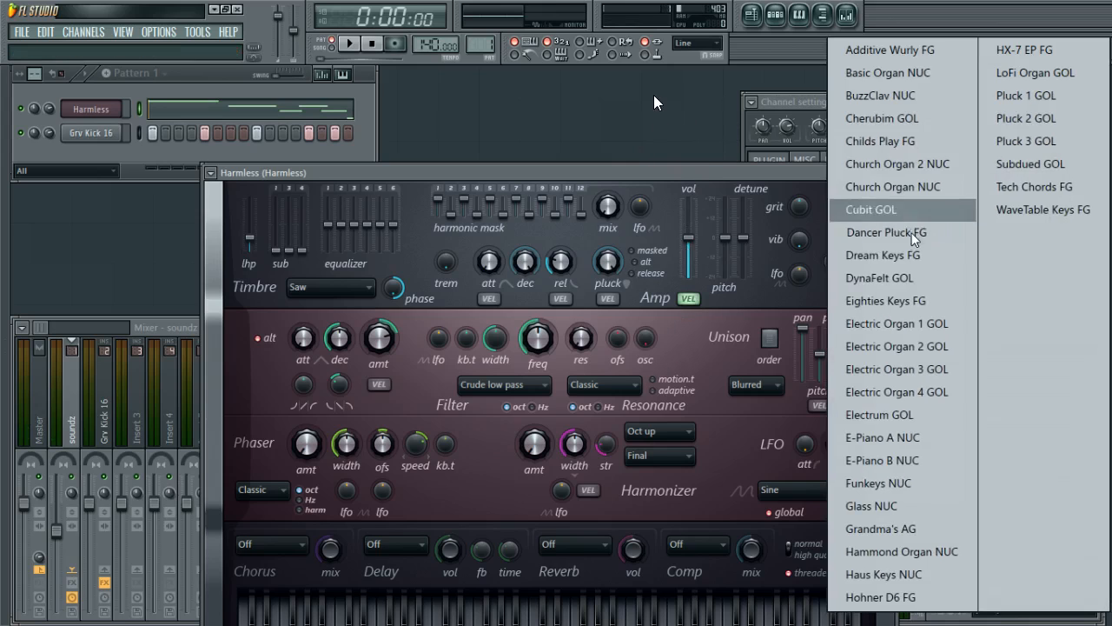
left_click(912, 209)
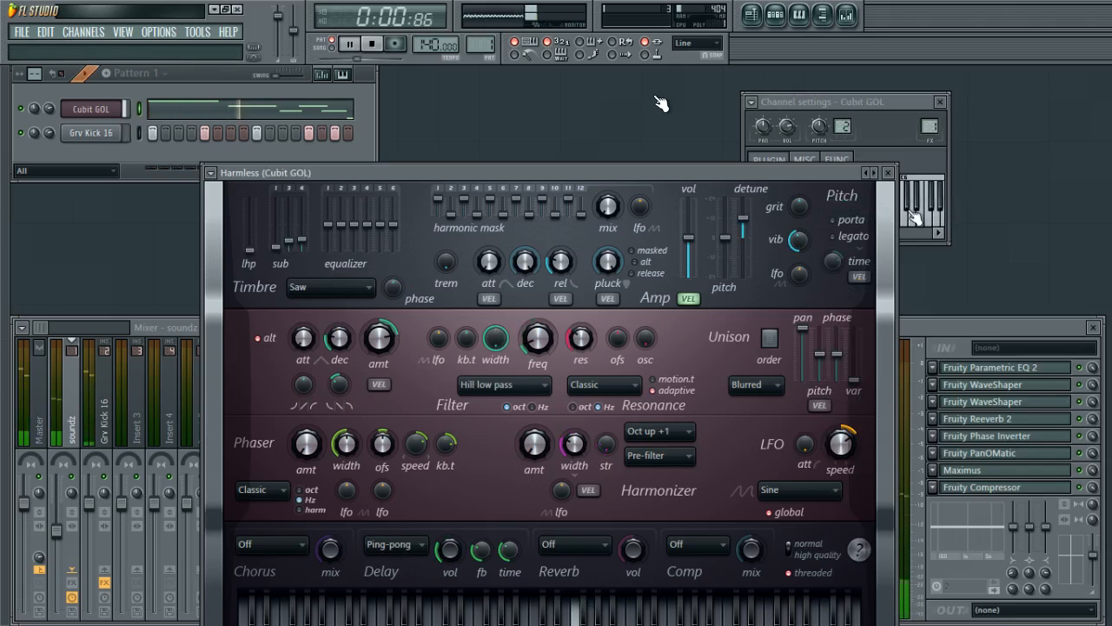
Adjust the lengths and positions of the melody notes in the Cubit GOL piano roll.
key("space")
left_click(890, 176)
left_click(321, 113)
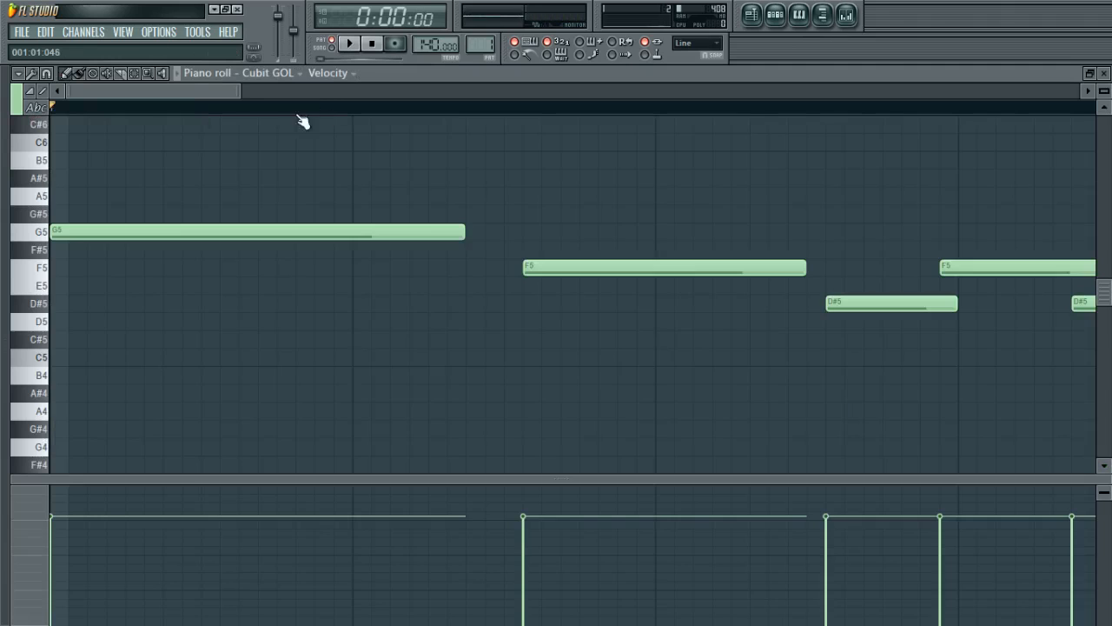
left_click_drag(628, 307, 585, 303)
left_click_drag(736, 270, 755, 270)
key("space")
key("space")
left_click_drag(823, 303, 857, 308)
right_click(935, 357)
left_click_drag(973, 400, 830, 230)
left_click(910, 399, "ctrl")
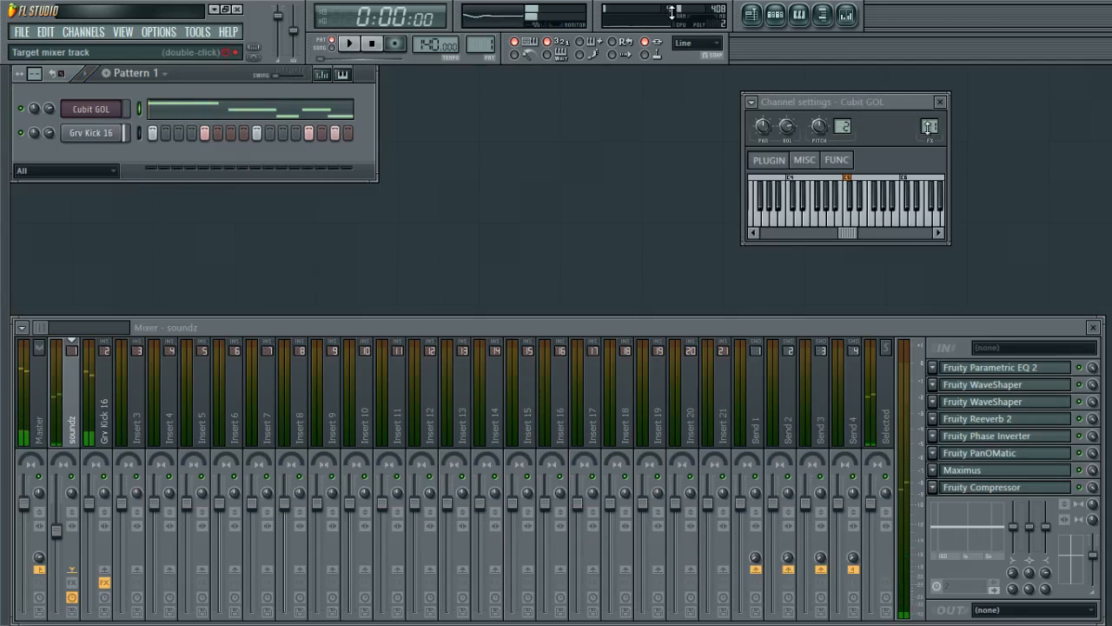
Close the Cubit GOL channel settings and start playback of the pattern.
left_click(940, 104)
key("space")
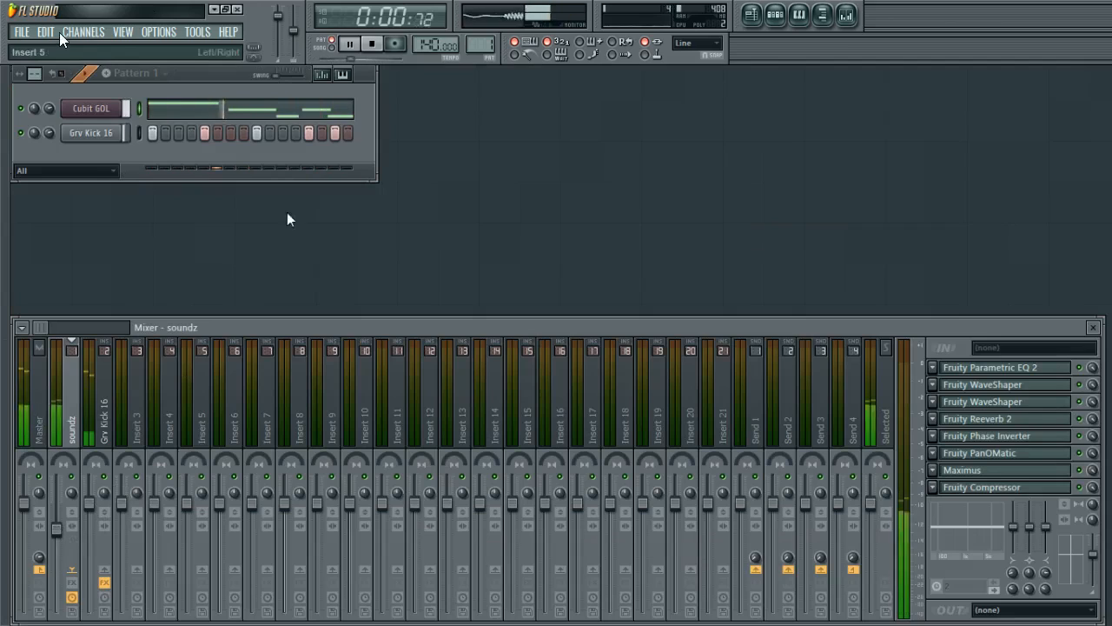
right_click(337, 133)
Reset the Grv Kick 16 track's panning to its default while playing back.
key("space")
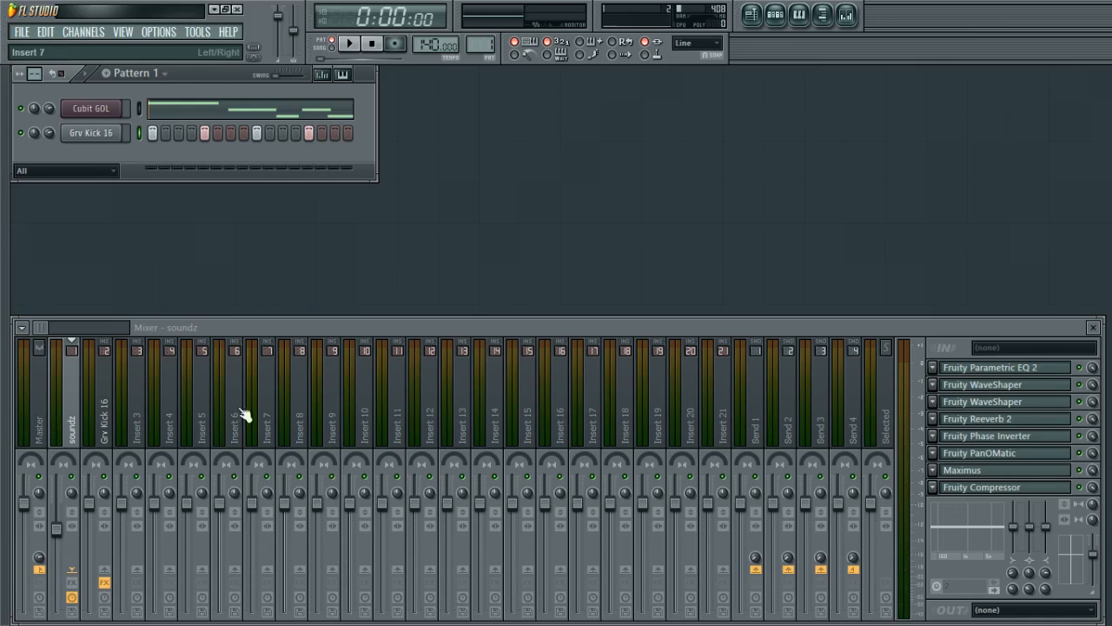
key("space")
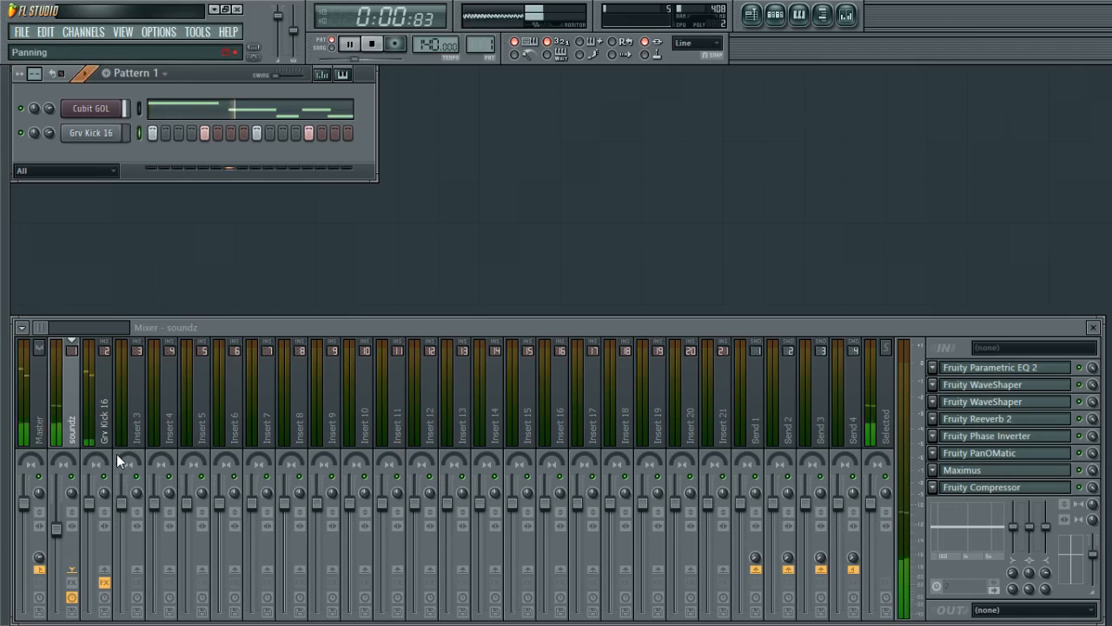
key("space")
left_click(106, 411)
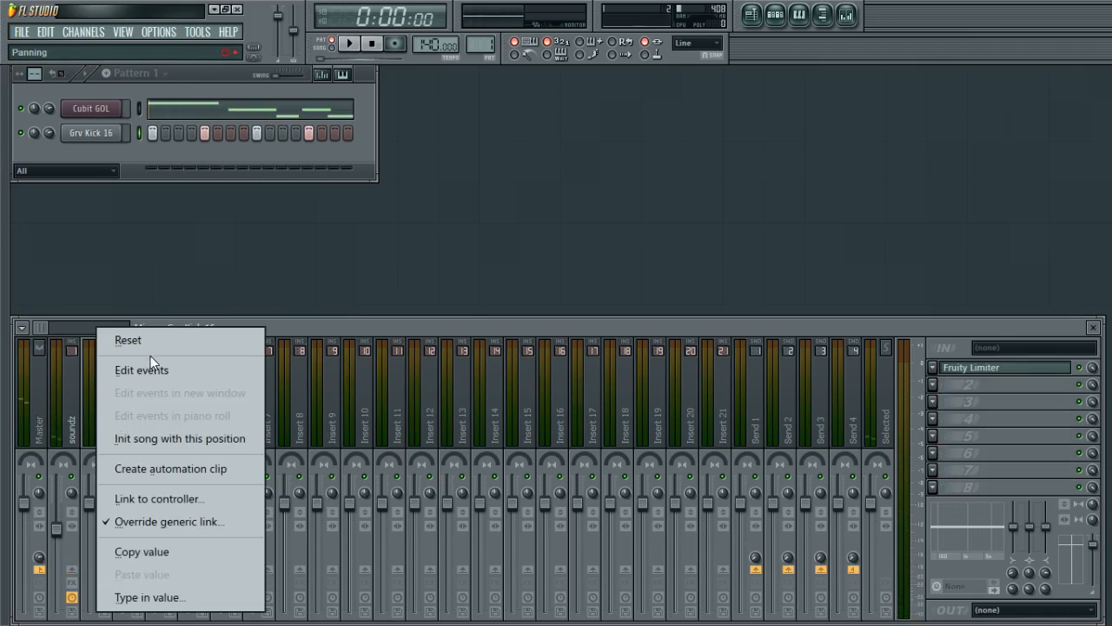
left_click(154, 342)
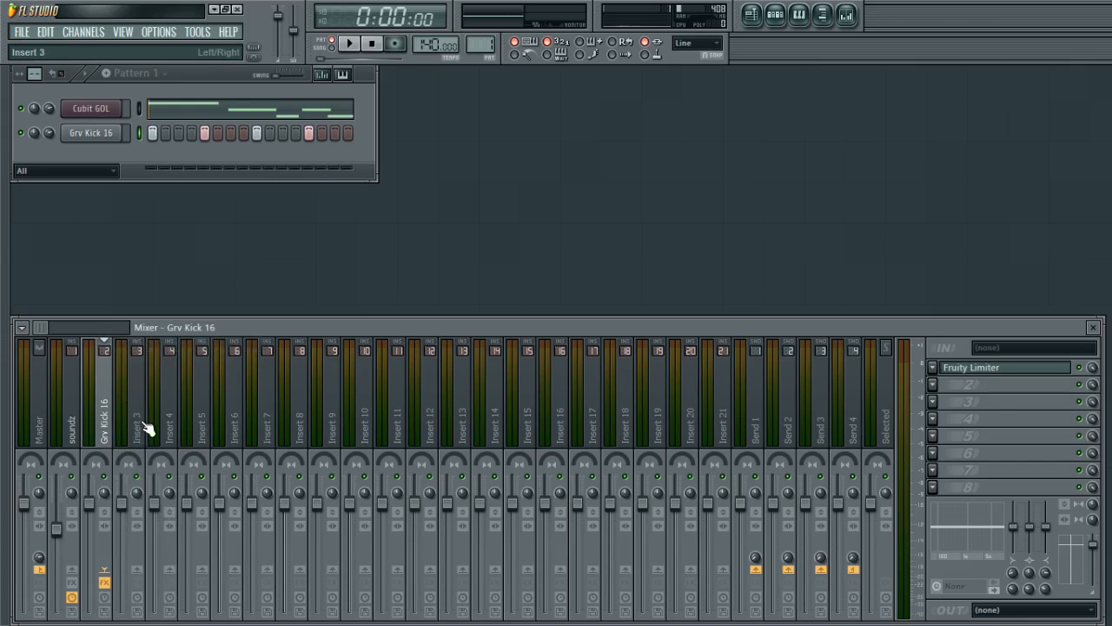
Route the Grv Kick 16 mixer track only to Insert 5.
left_click(202, 417)
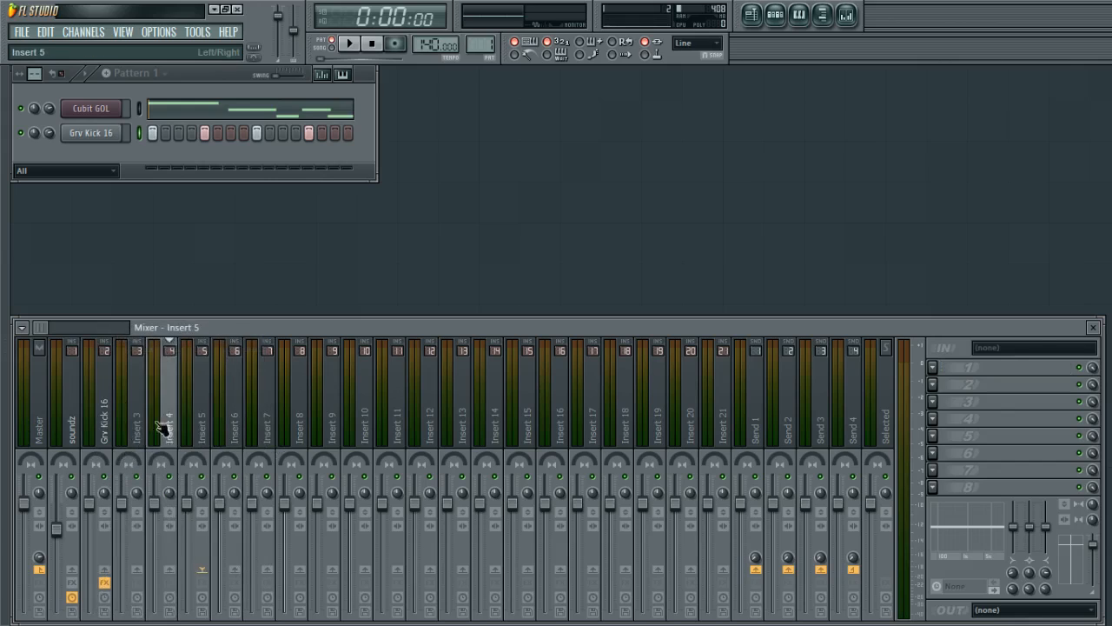
left_click(101, 426)
left_click(40, 569)
left_click(42, 571)
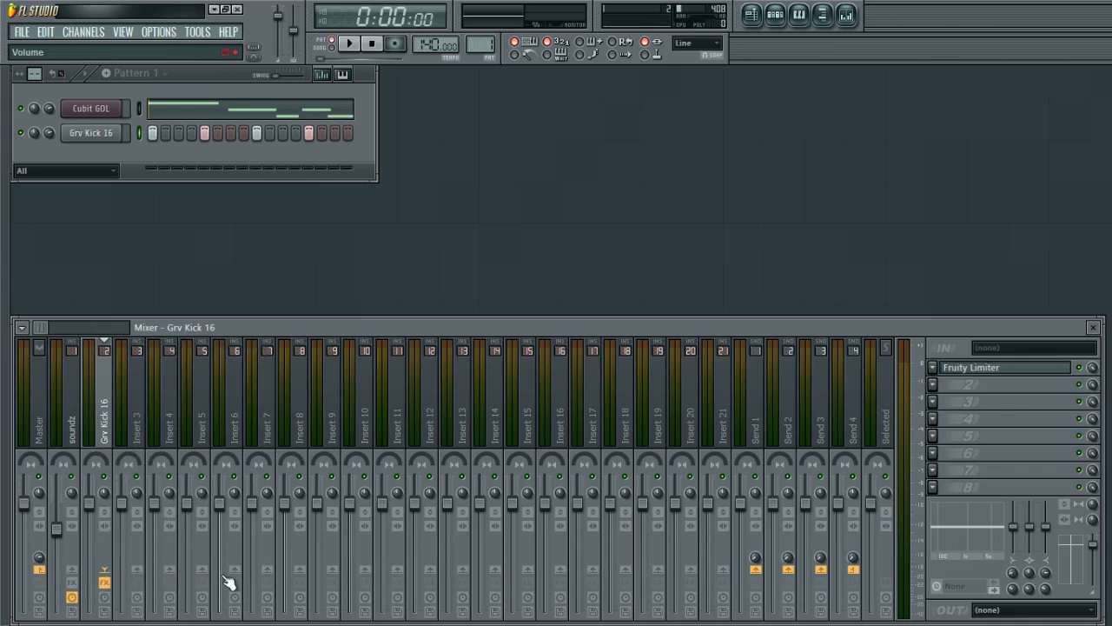
right_click(210, 570)
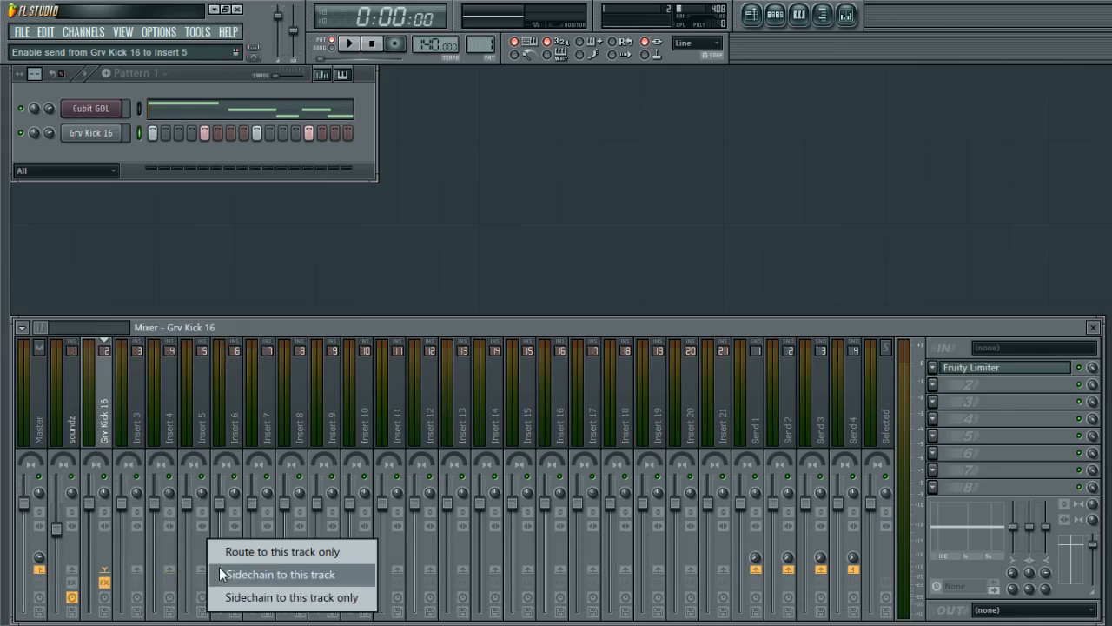
left_click(283, 556)
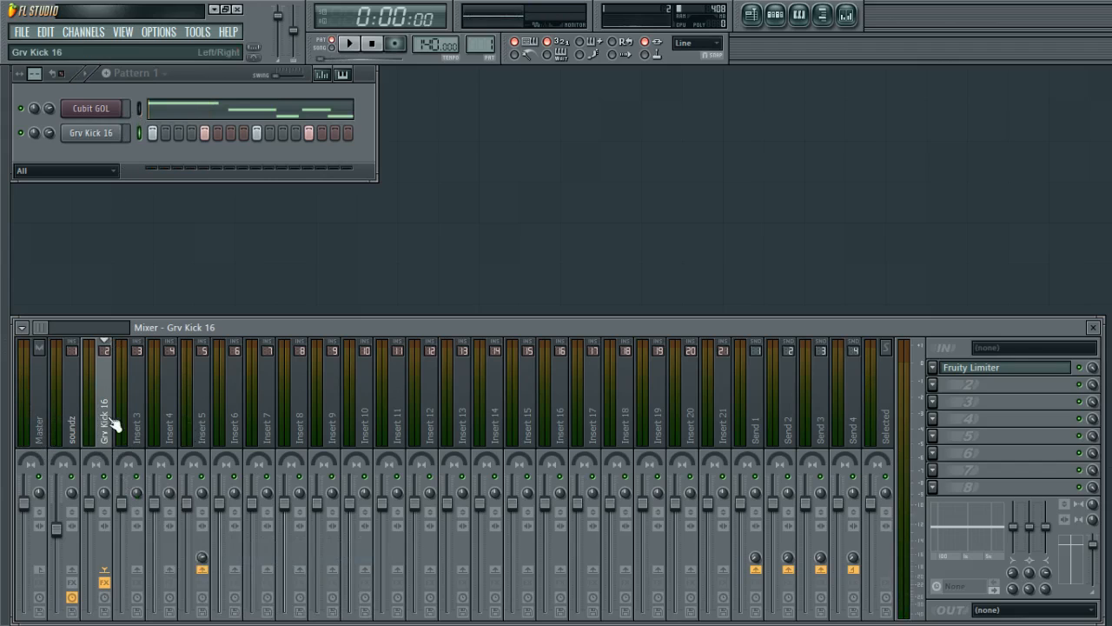
Preview the kick and inspect the routing of the Insert 5, Master and soundz tracks and the Cubit GOL channel.
left_click(115, 133)
left_click(115, 133)
left_click(198, 437)
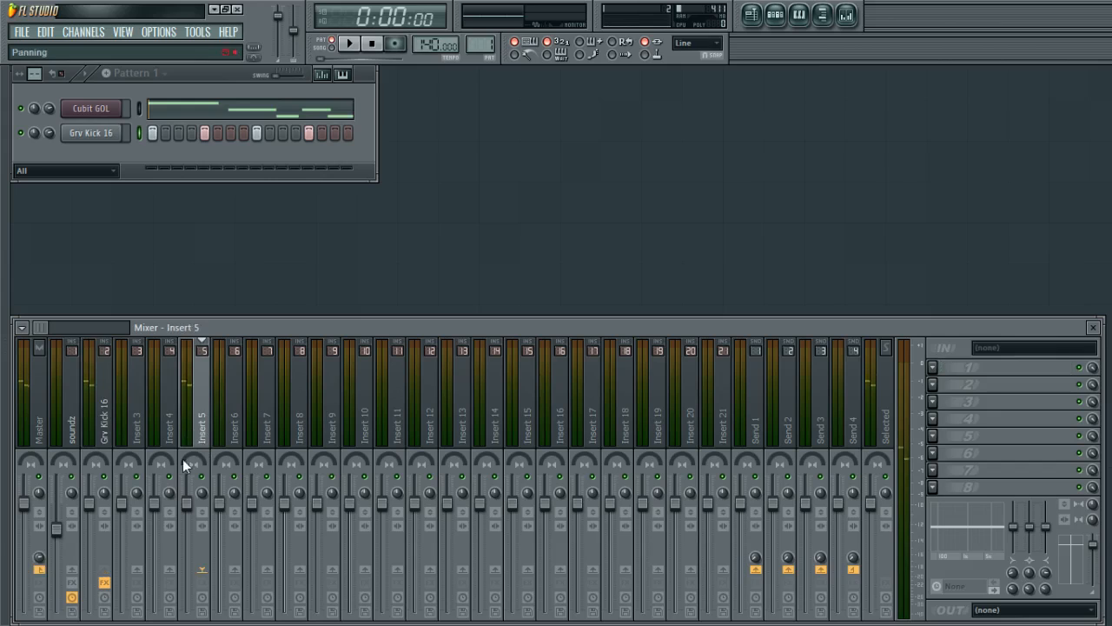
left_click(41, 435)
left_click(202, 427)
left_click(76, 426)
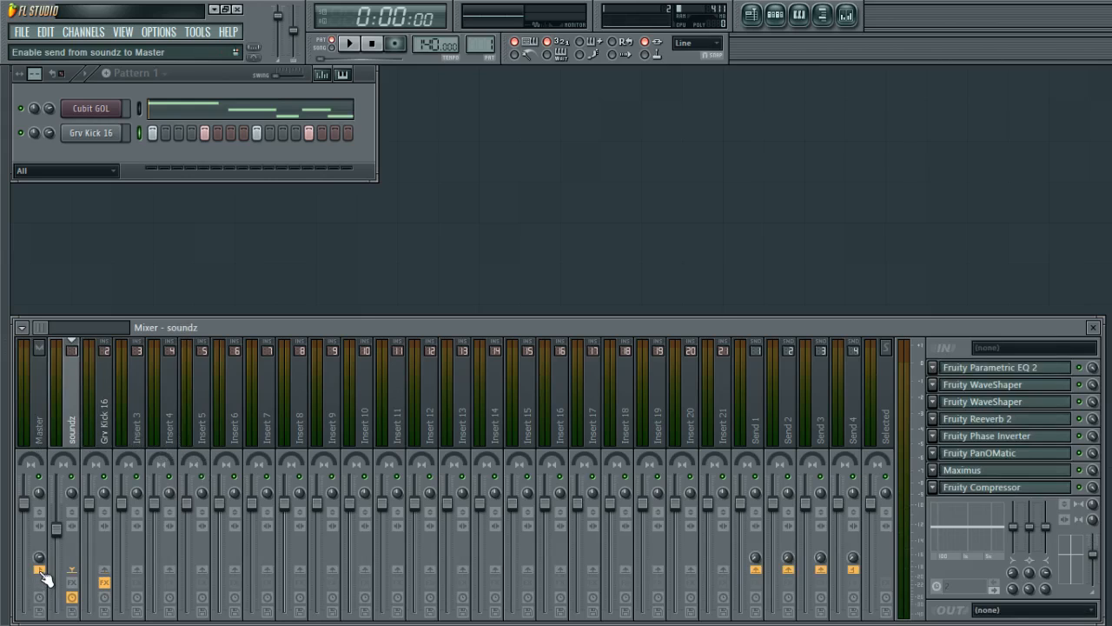
left_click(122, 113)
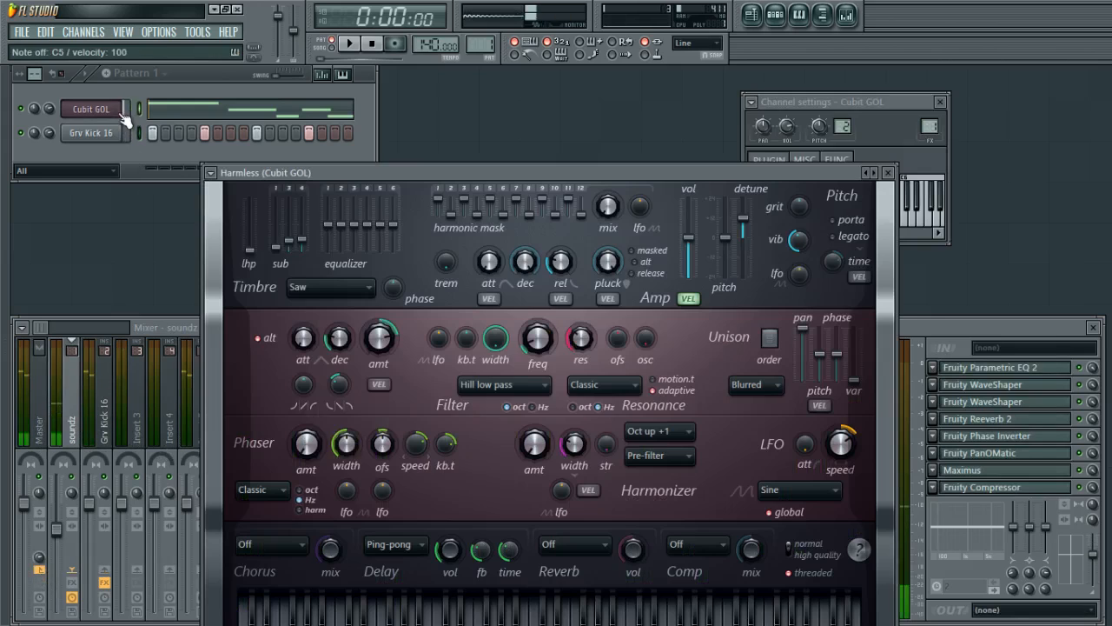
left_click(122, 113)
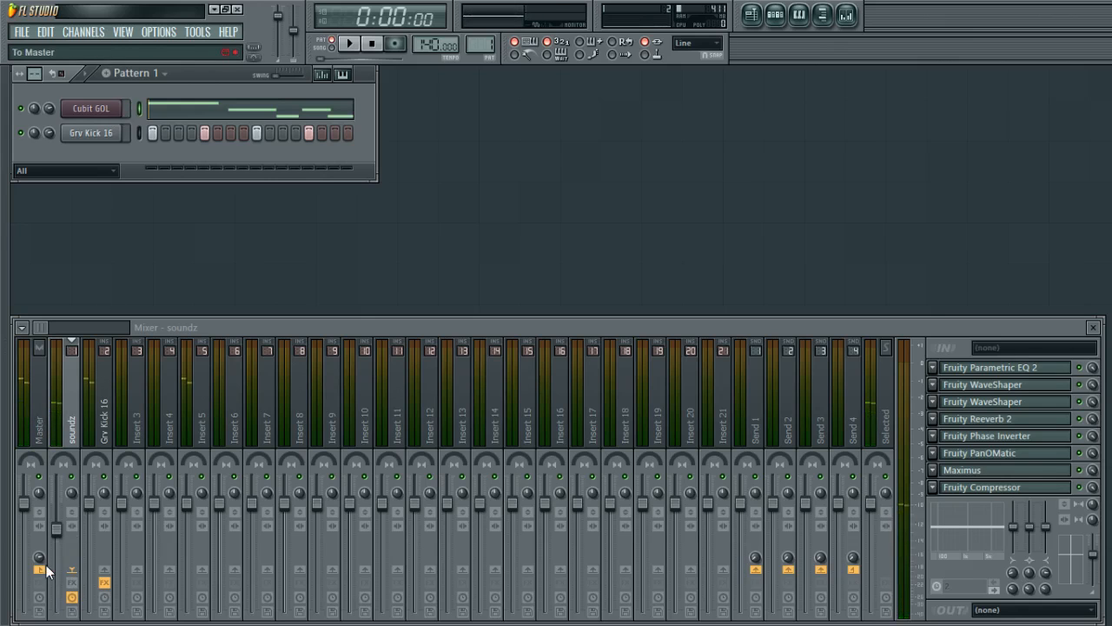
Add a send from the soundz track to Insert 5 and briefly play the pattern.
left_click(202, 569)
key("alt+F8")
key("alt+F8")
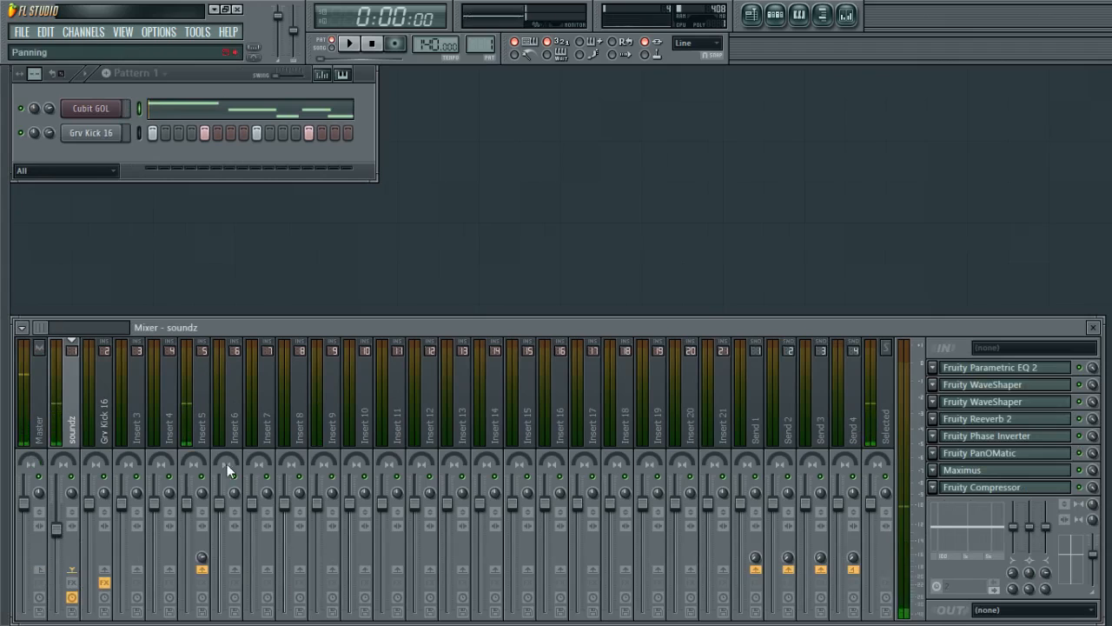
key("space")
key("space")
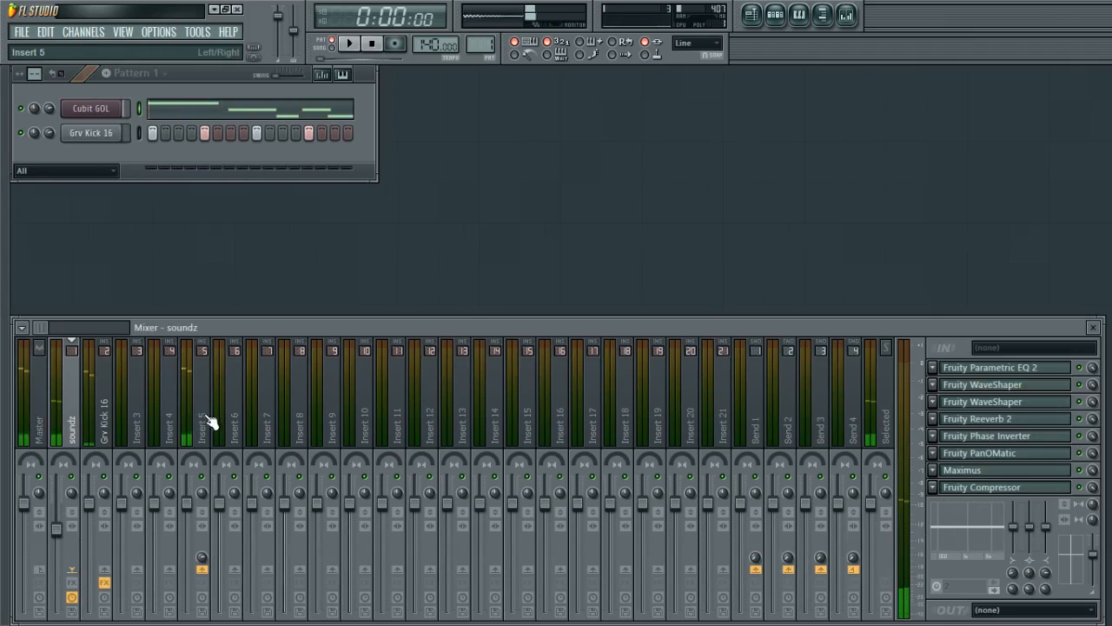
Compare the routing of the Grv Kick 16, soundz and Insert 5 tracks during a short playback.
left_click(102, 411)
left_click(79, 401)
left_click(207, 429)
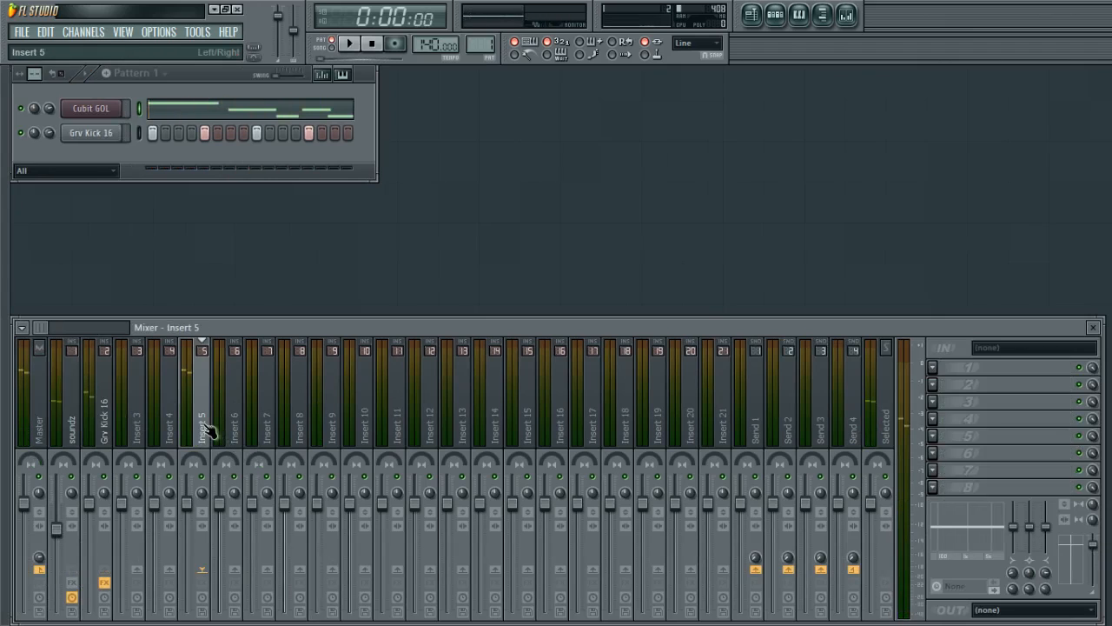
left_click(104, 426)
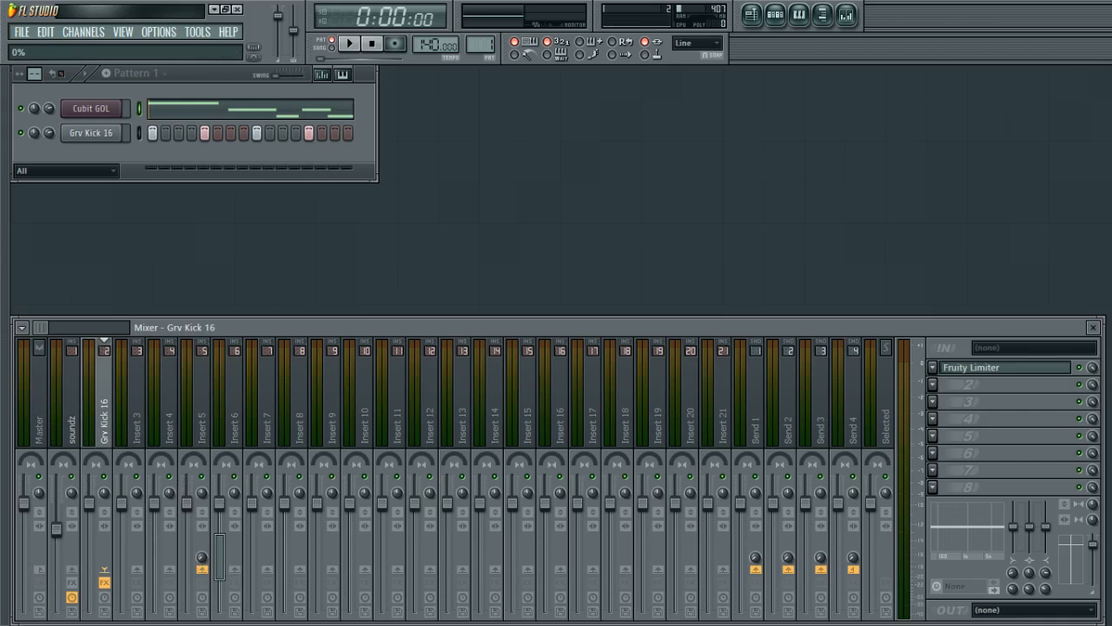
key("space")
key("space")
left_click(211, 435)
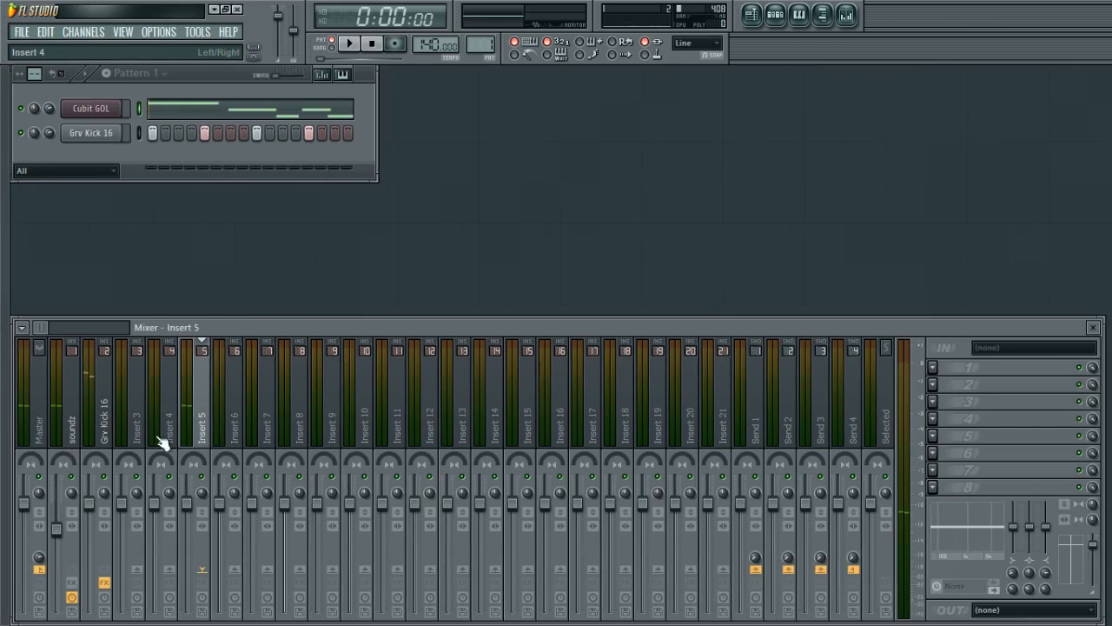
left_click(99, 434)
left_click(171, 452)
left_click(108, 419)
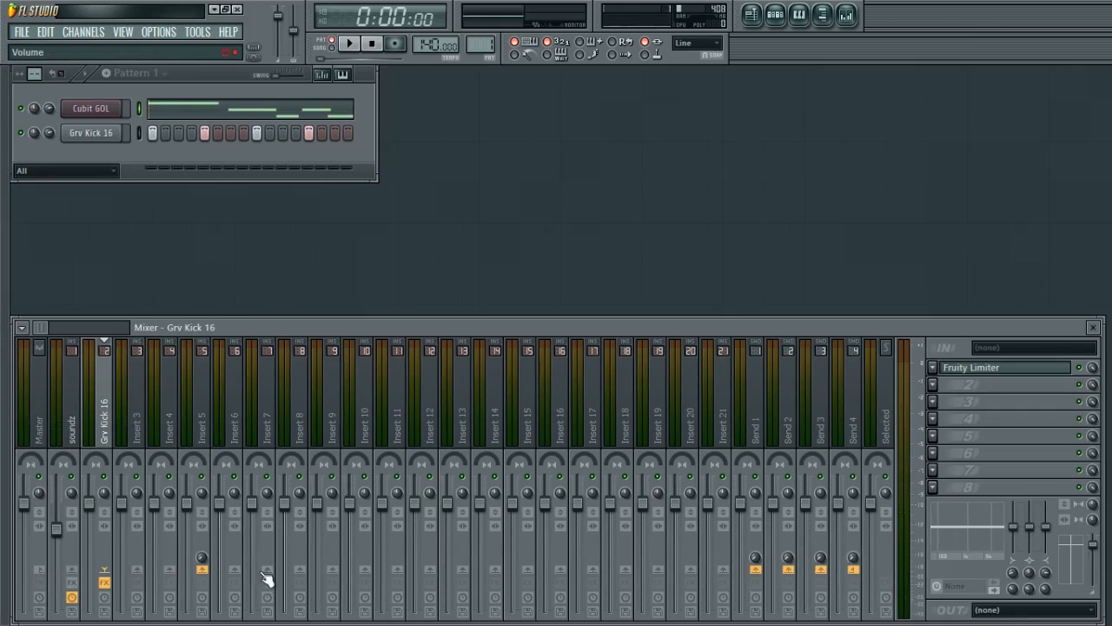
Reset the Grv Kick 16 send level to Insert 5 and re-enable its send to Master.
right_click(198, 558)
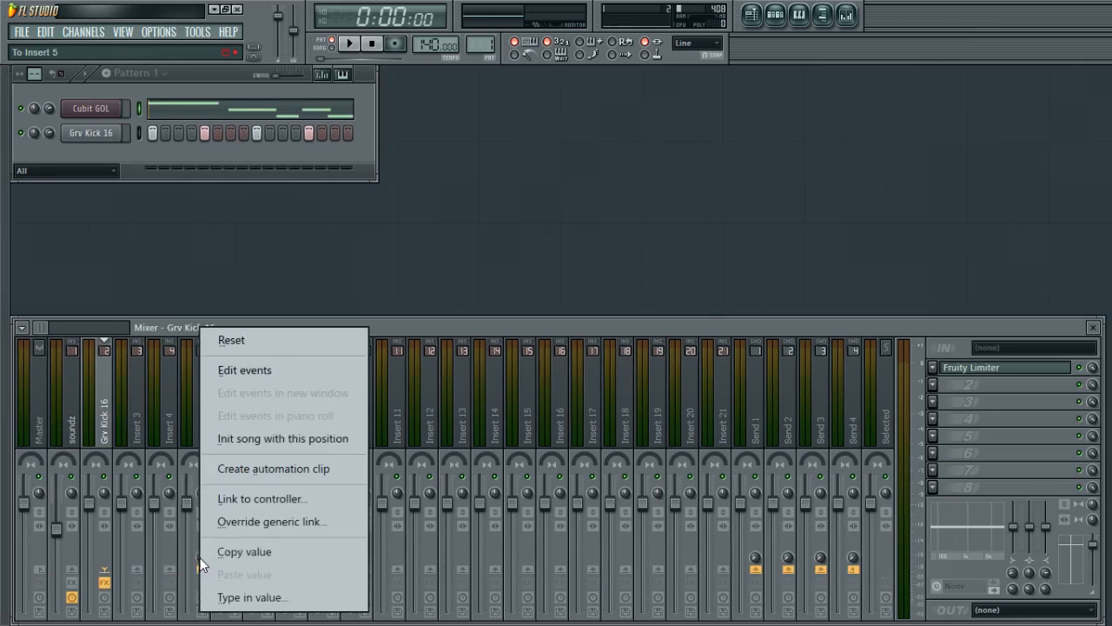
left_click(285, 340)
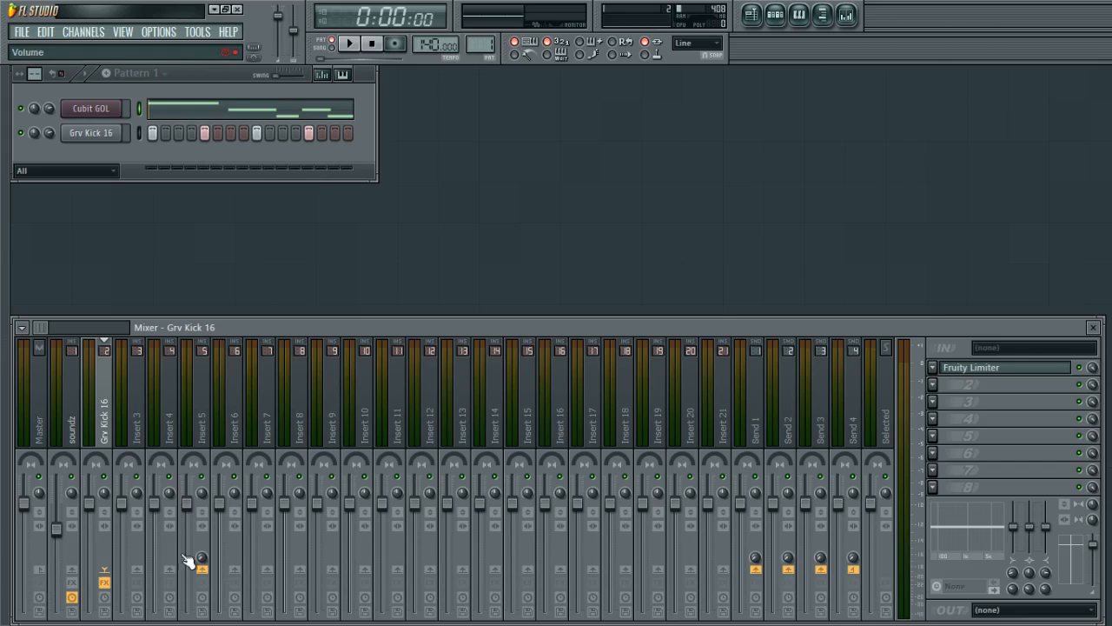
left_click(39, 569)
Load Fruity Limiter into the first effect slot of Insert 5 and raise its ceiling.
key("space")
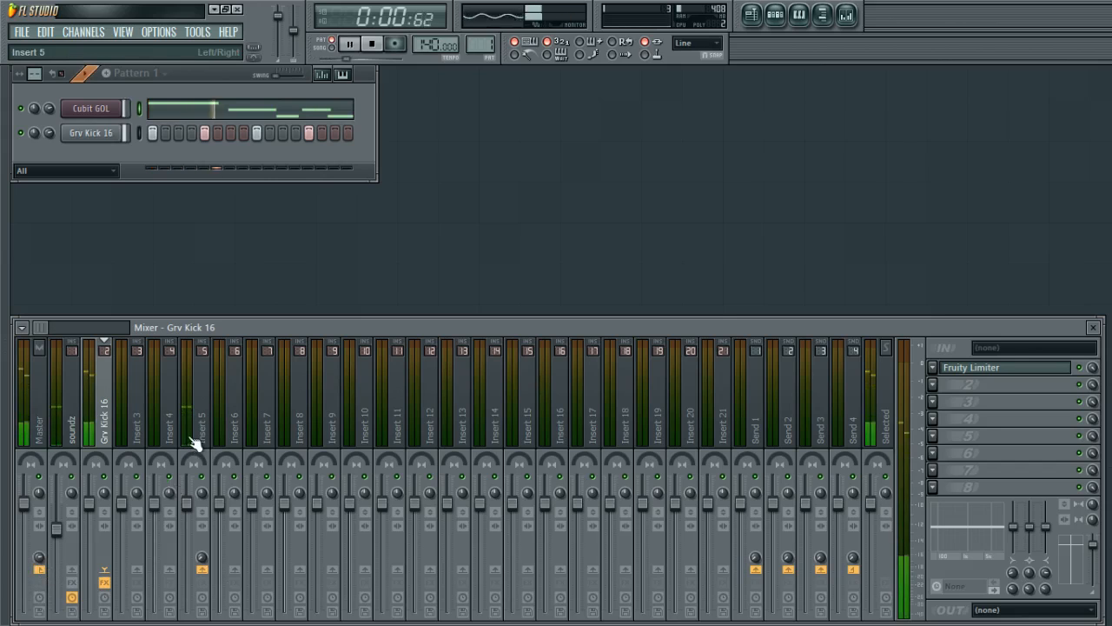
key("space")
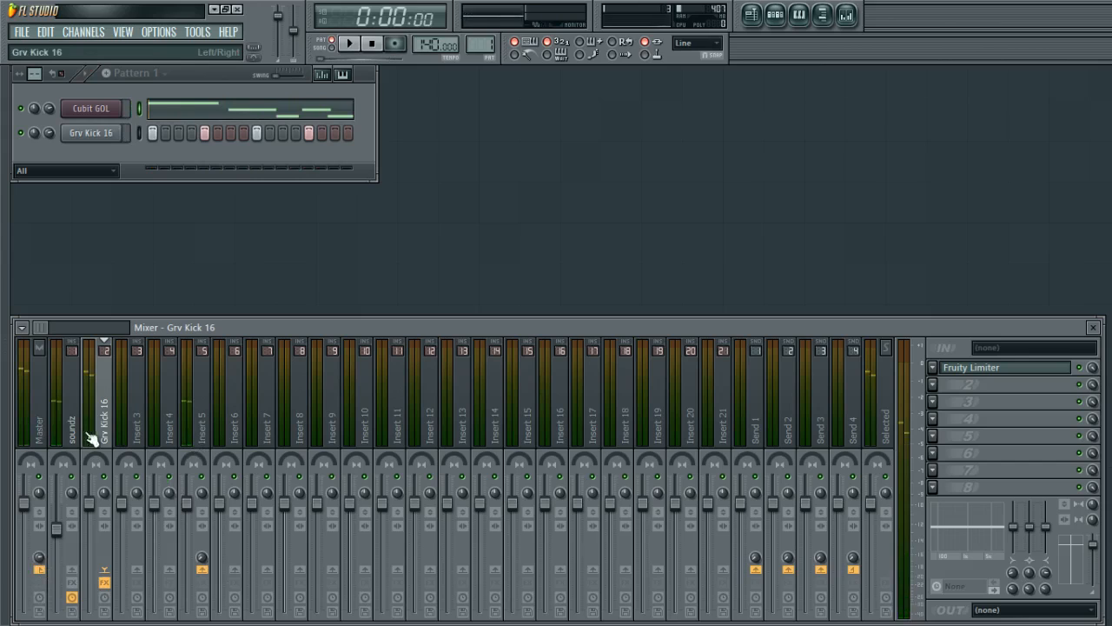
left_click(42, 430)
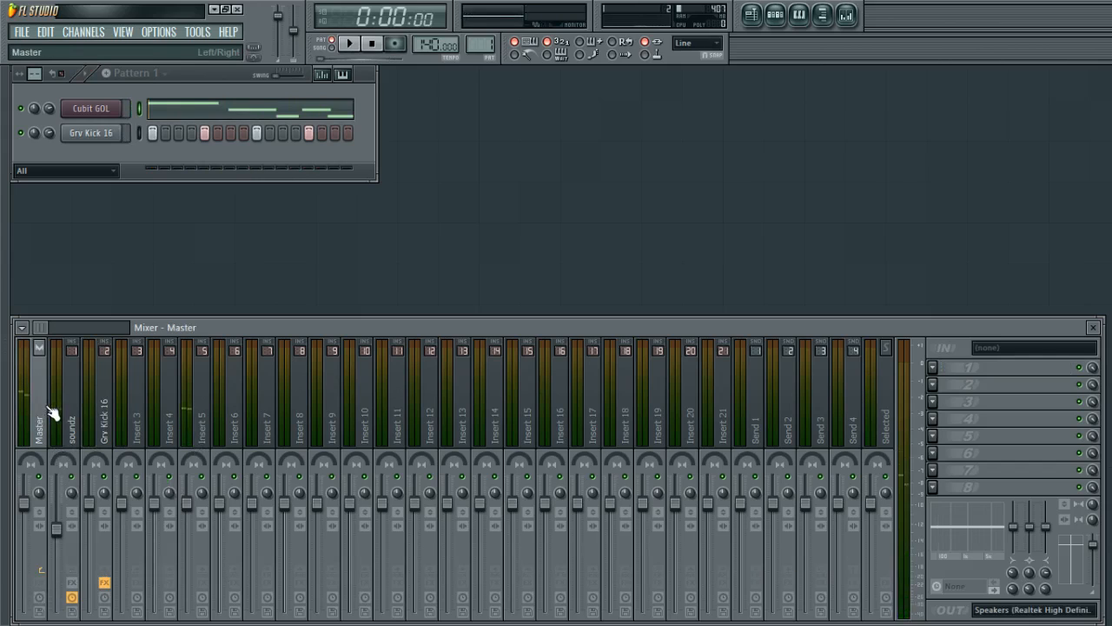
left_click(100, 437)
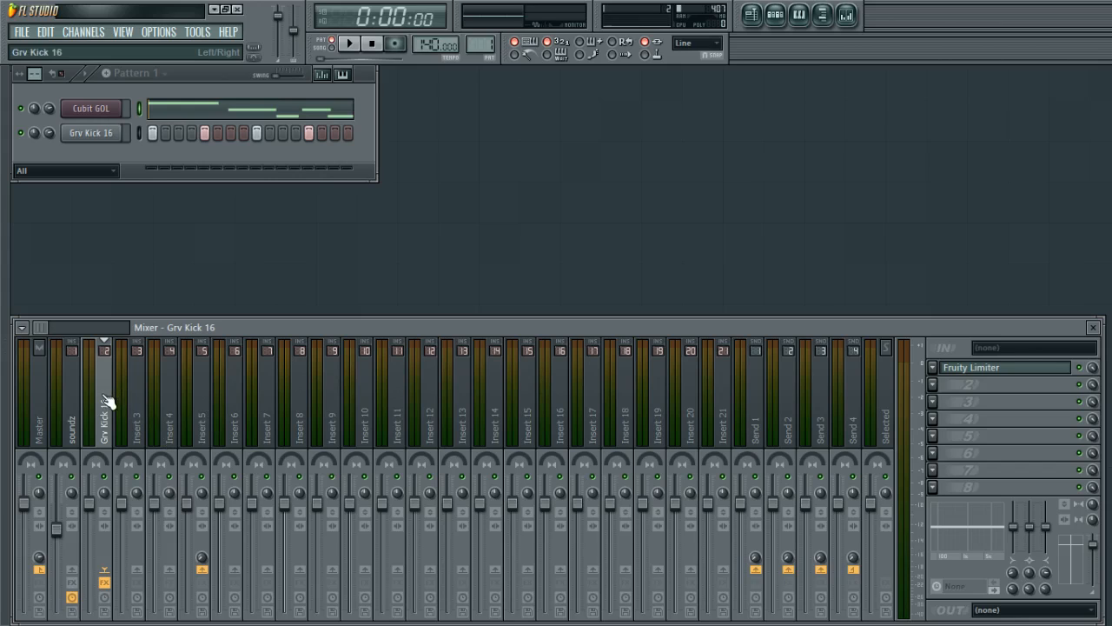
left_click(201, 422)
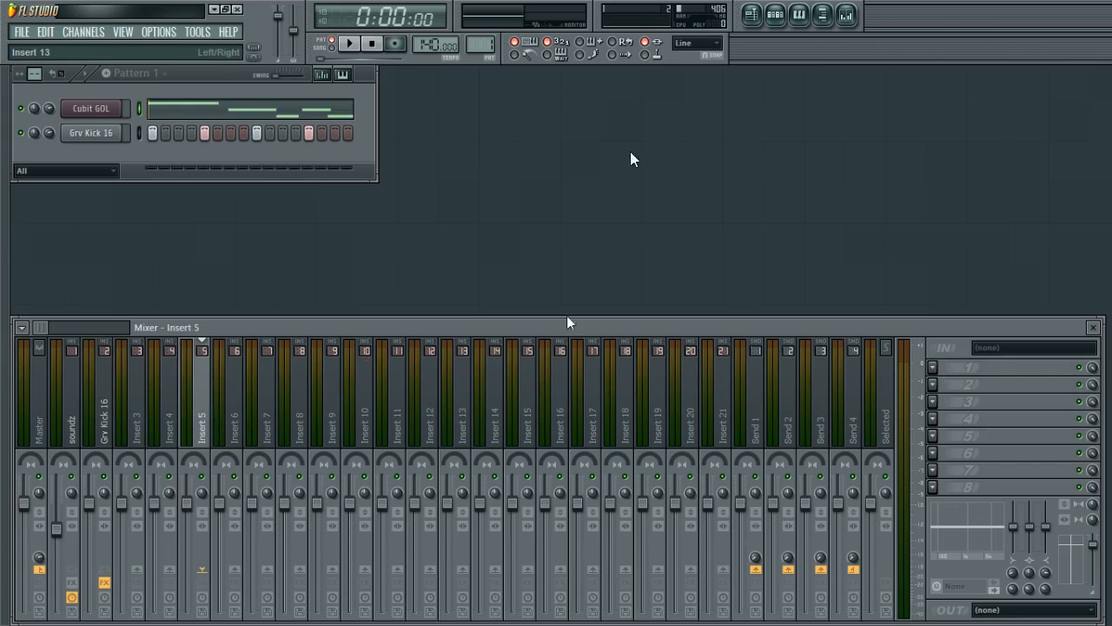
left_click(933, 366)
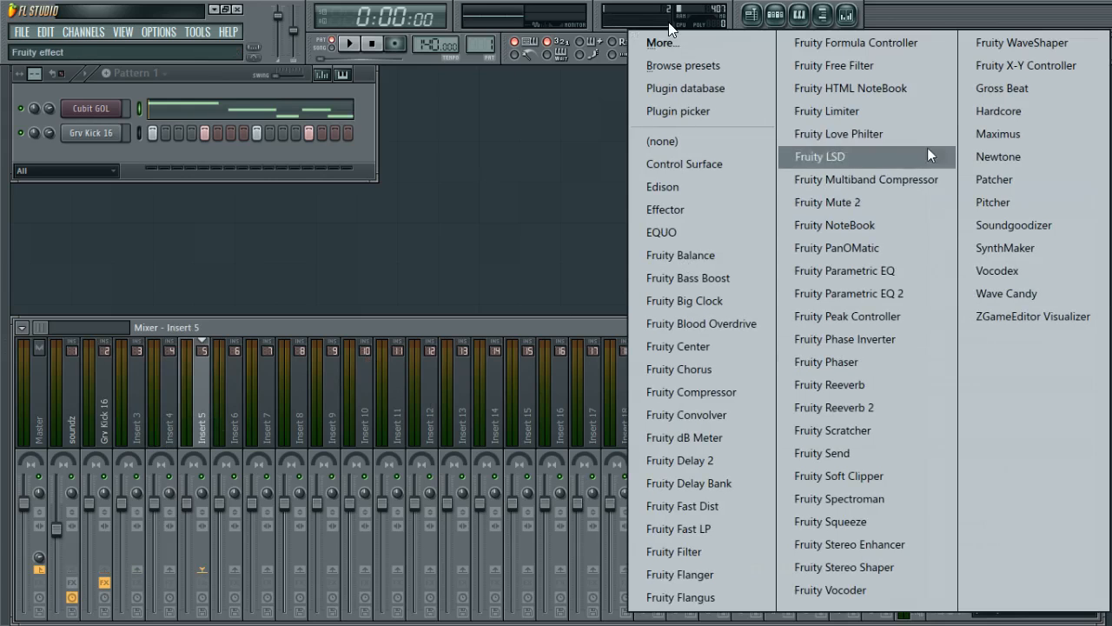
left_click(907, 113)
left_click_drag(608, 185, 638, 143)
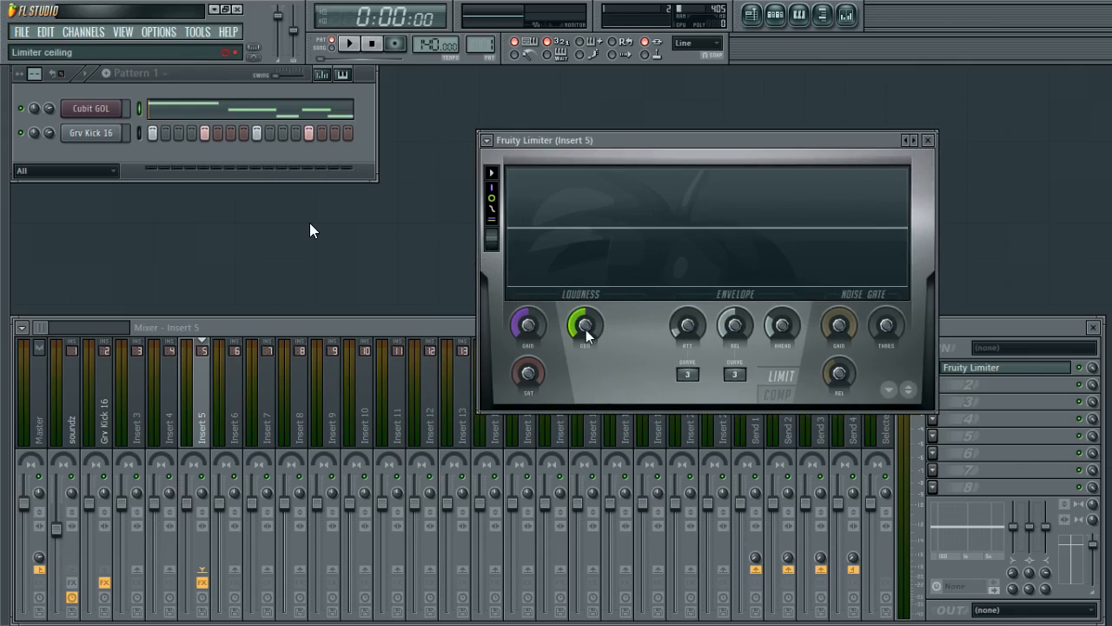
left_click_drag(593, 329, 594, 309)
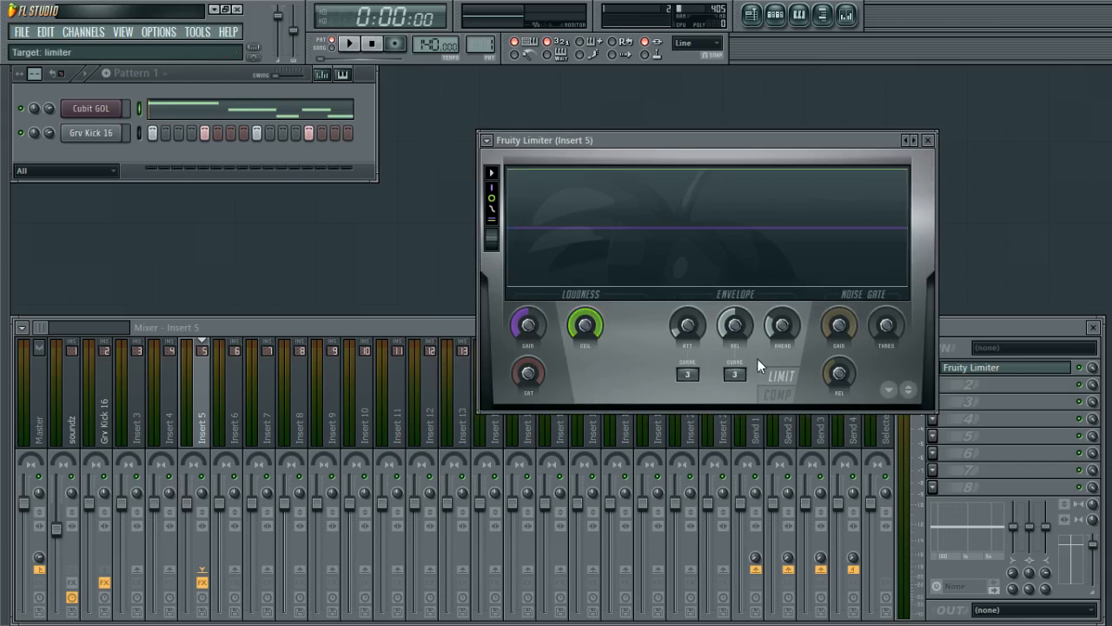
Switch Fruity Limiter to compressor mode and set its sidechain input to Grv Kick 16.
left_click(780, 397)
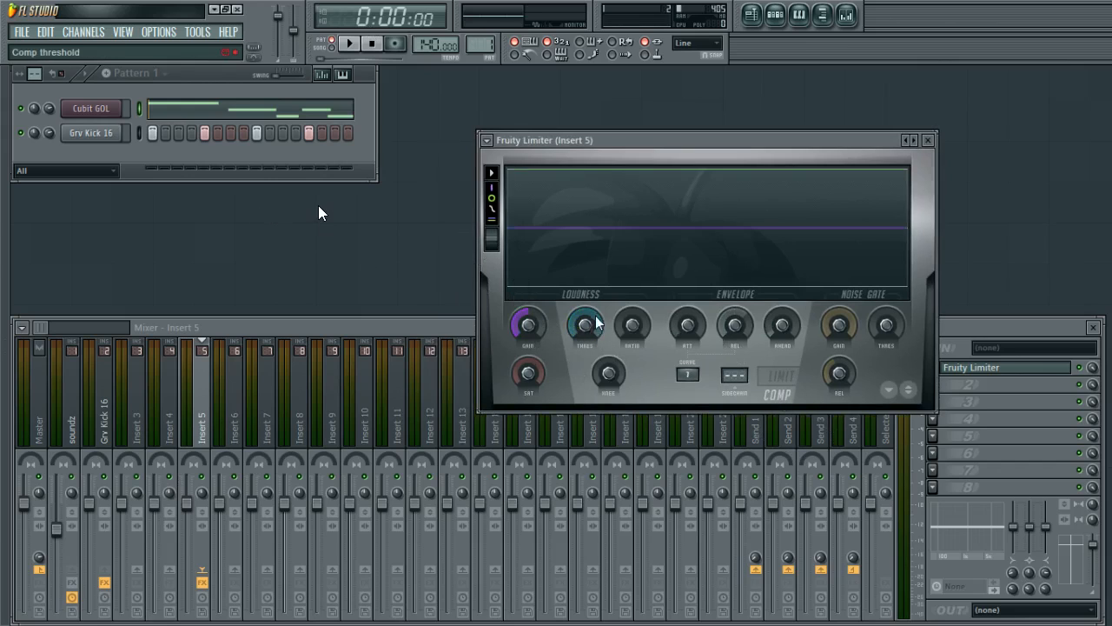
left_click(736, 374)
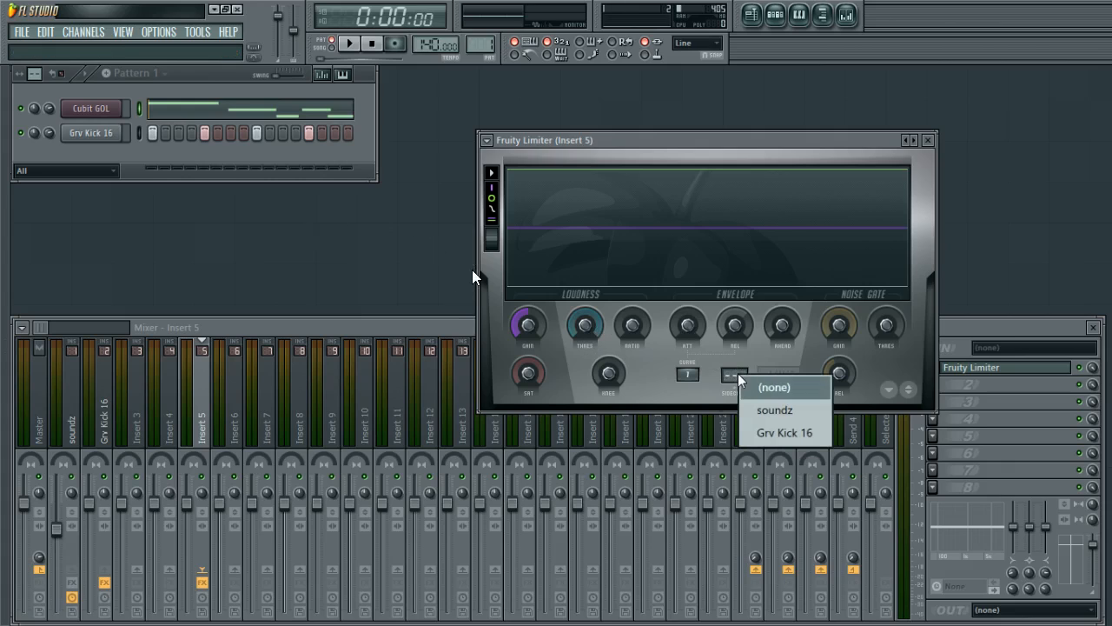
left_click(785, 438)
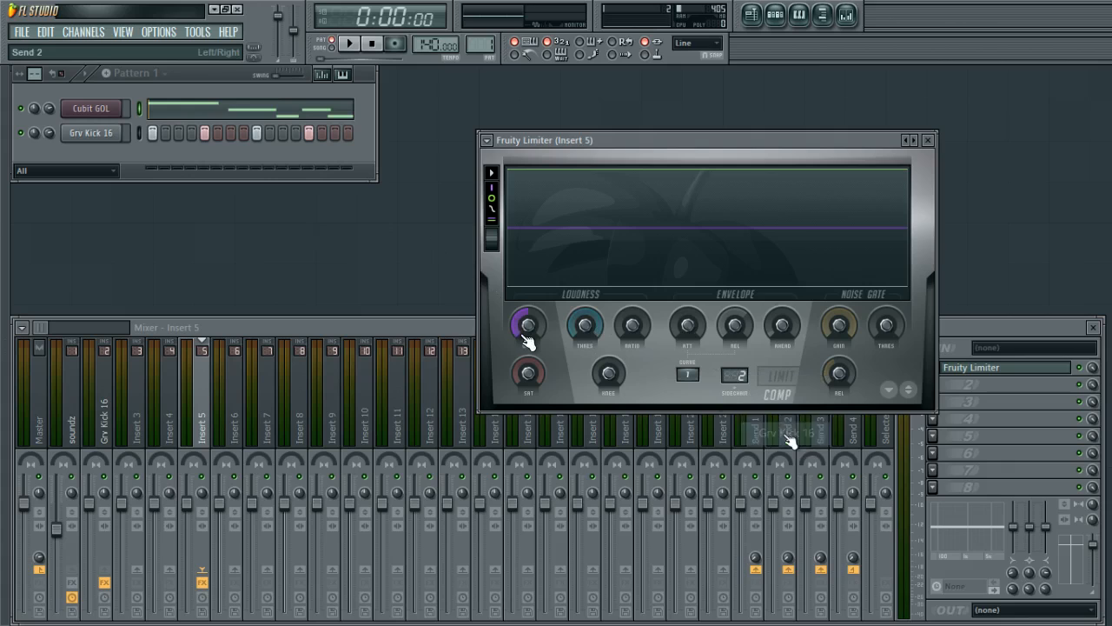
key("space")
key("space")
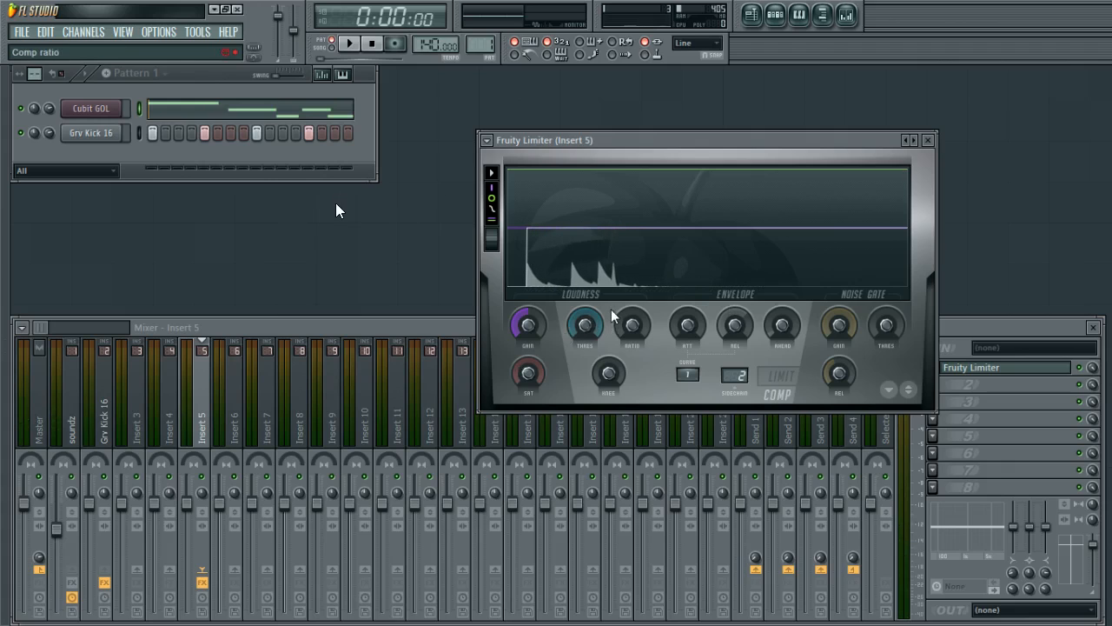
Lower the compressor threshold and raise the ratio while playing back, then reposition the limiter window.
left_click_drag(589, 323, 589, 387)
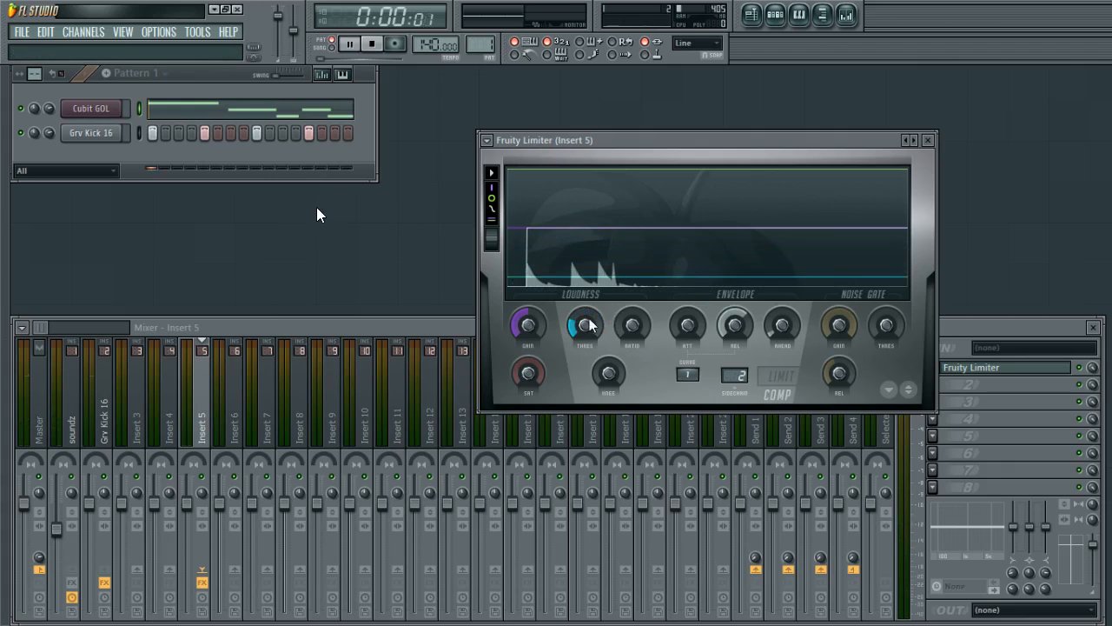
key("space")
key("space")
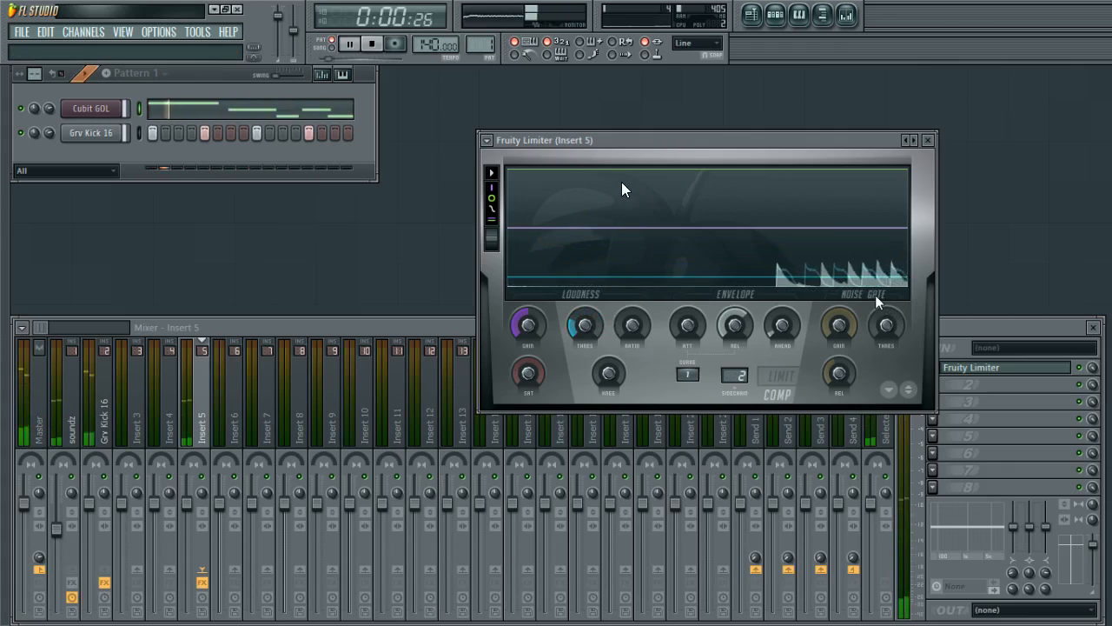
left_click_drag(641, 326, 641, 278)
key("space")
left_click_drag(593, 319, 592, 339)
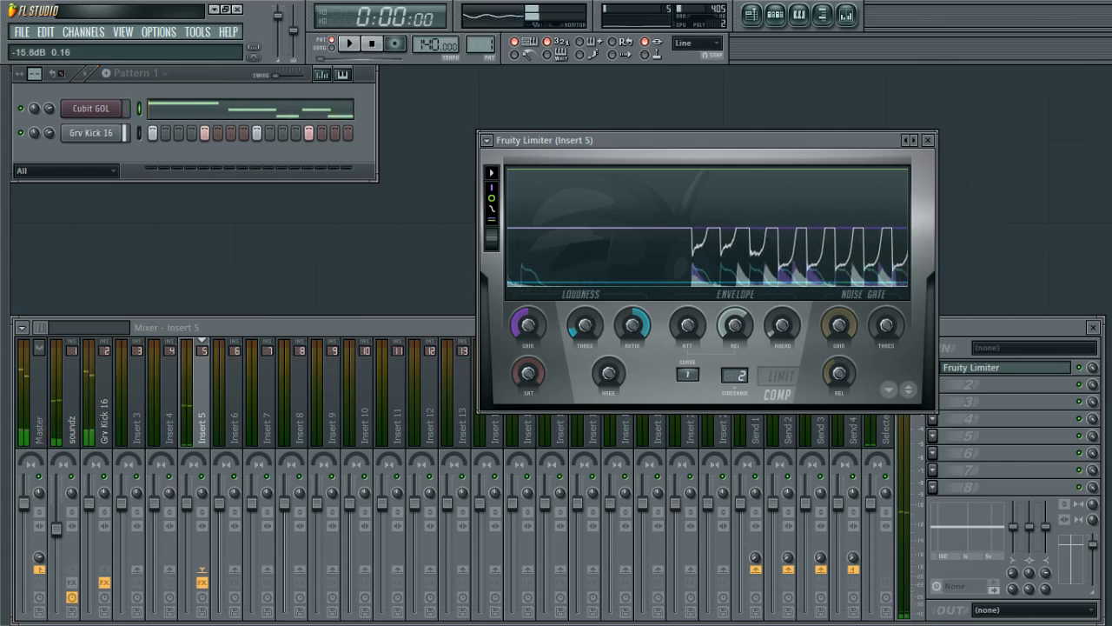
key("space")
key("space")
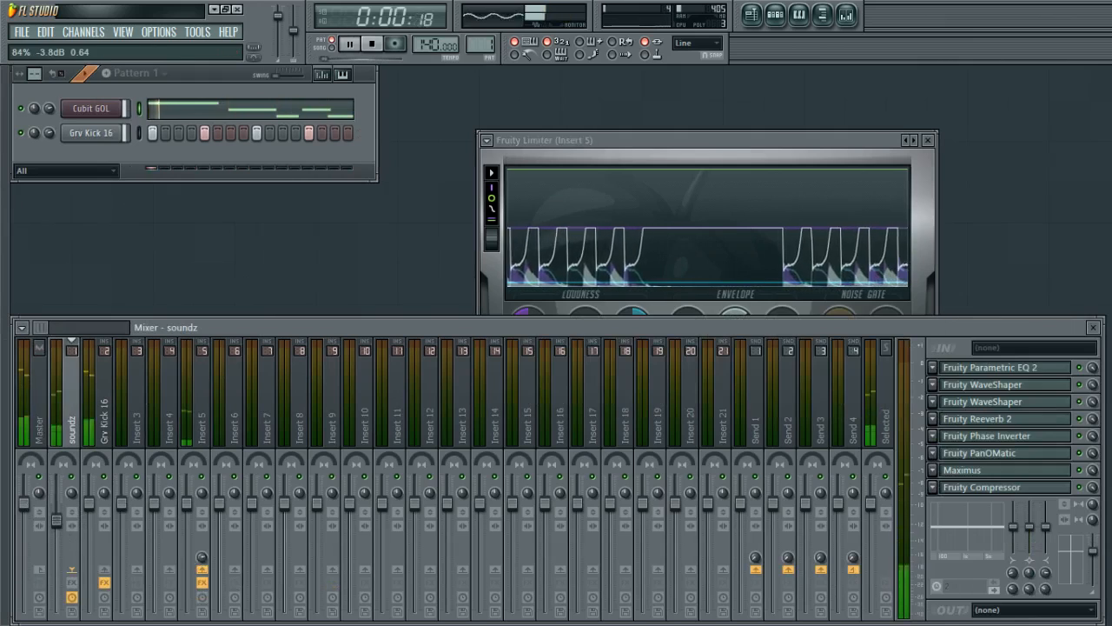
key("space")
left_click_drag(559, 140, 577, 116)
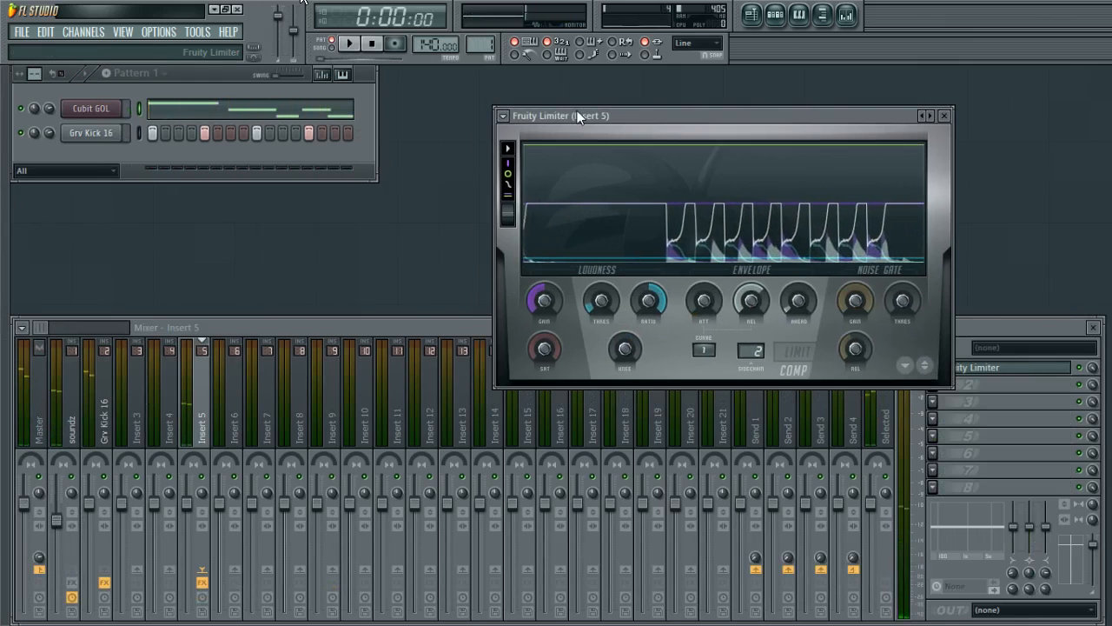
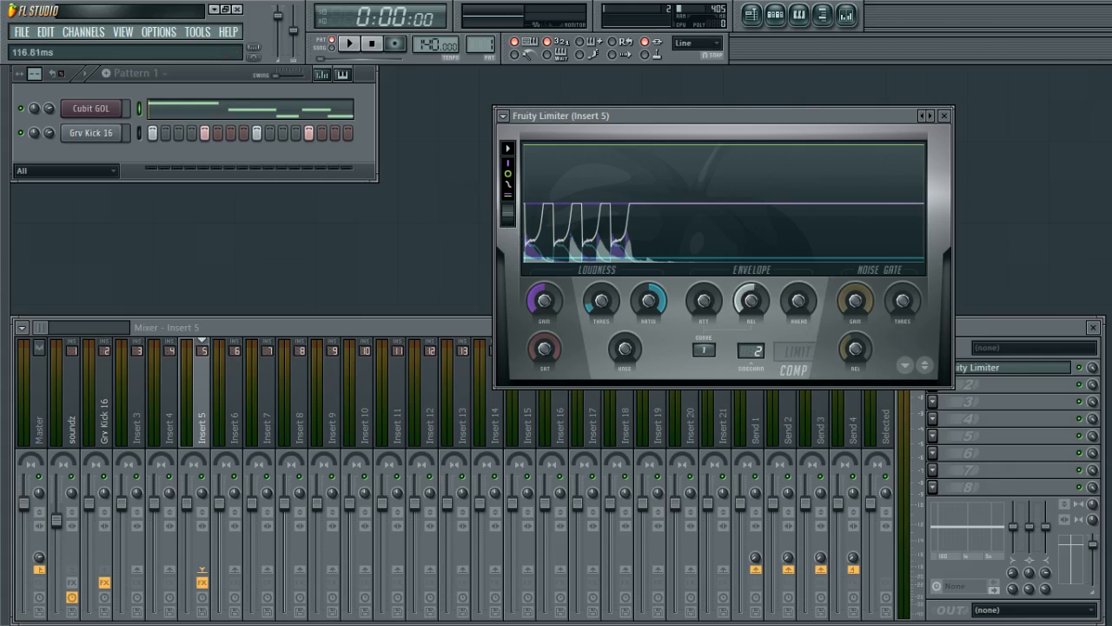
Set the compressor curve of Fruity Limiter to 2 while playing back the song.
key("space")
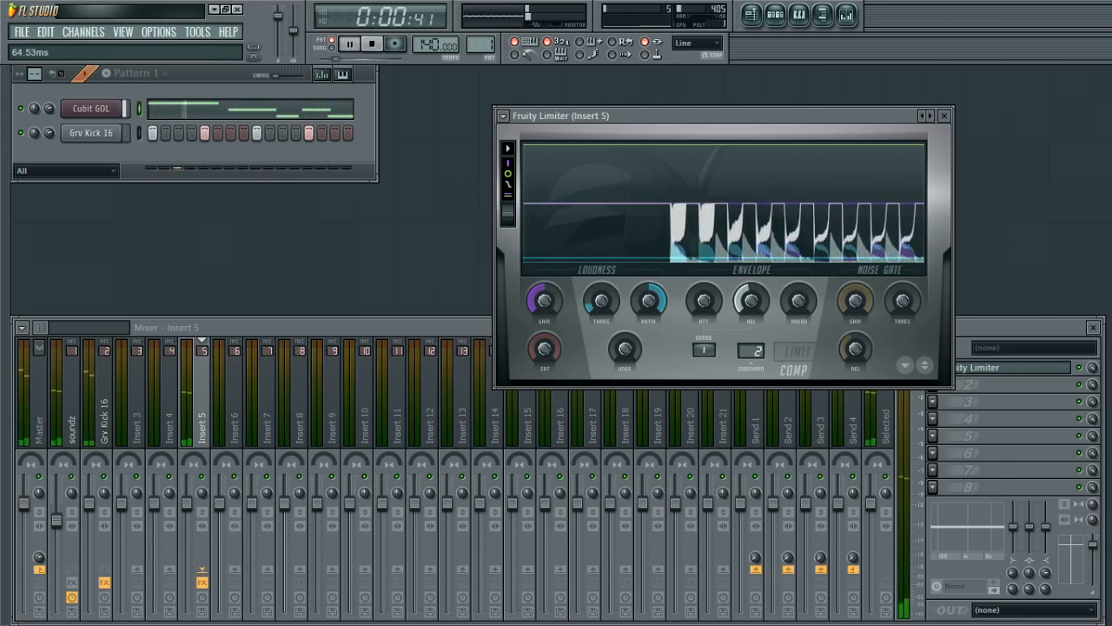
left_click_drag(715, 354, 715, 349)
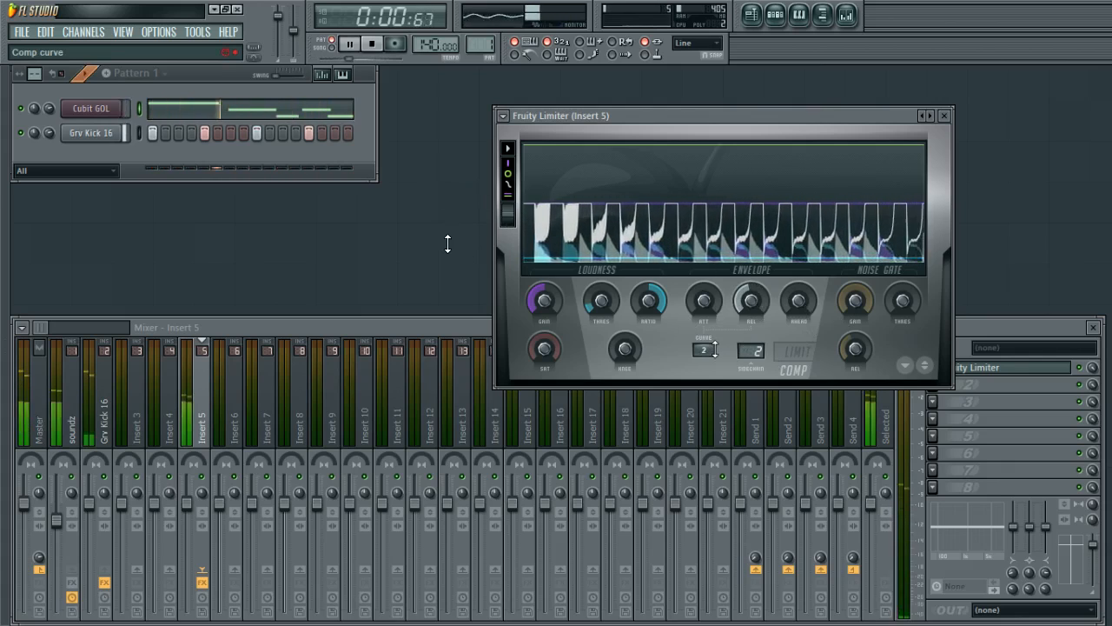
key("space")
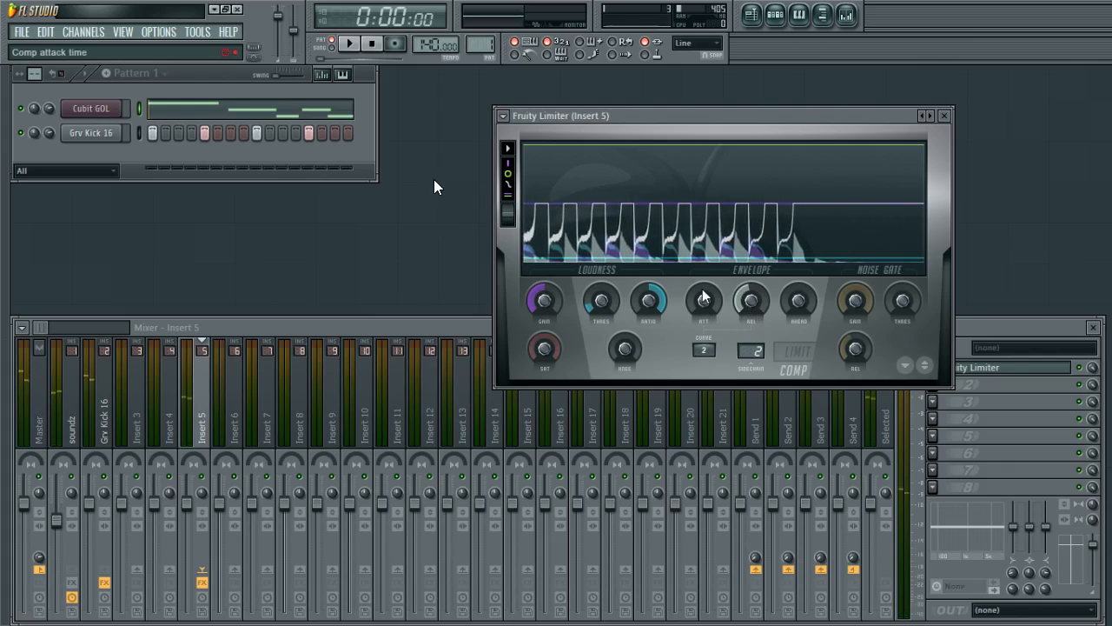
Adjust the compressor attack time during playback, then close the Fruity Limiter window.
left_click_drag(704, 303, 705, 280)
key("space")
key("space")
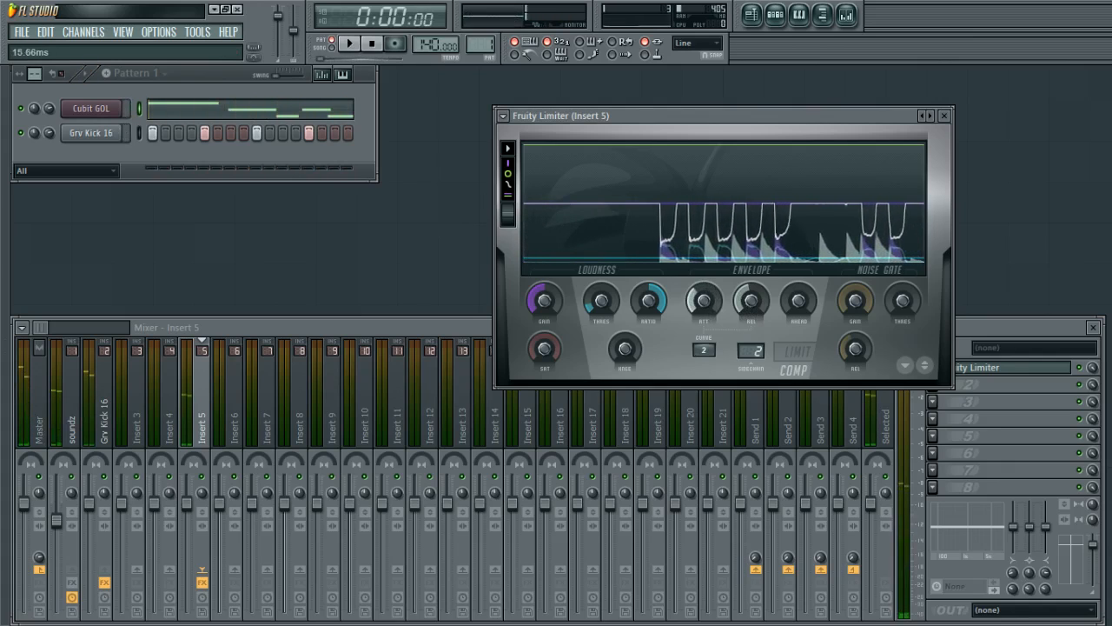
left_click_drag(707, 310, 706, 321)
key("space")
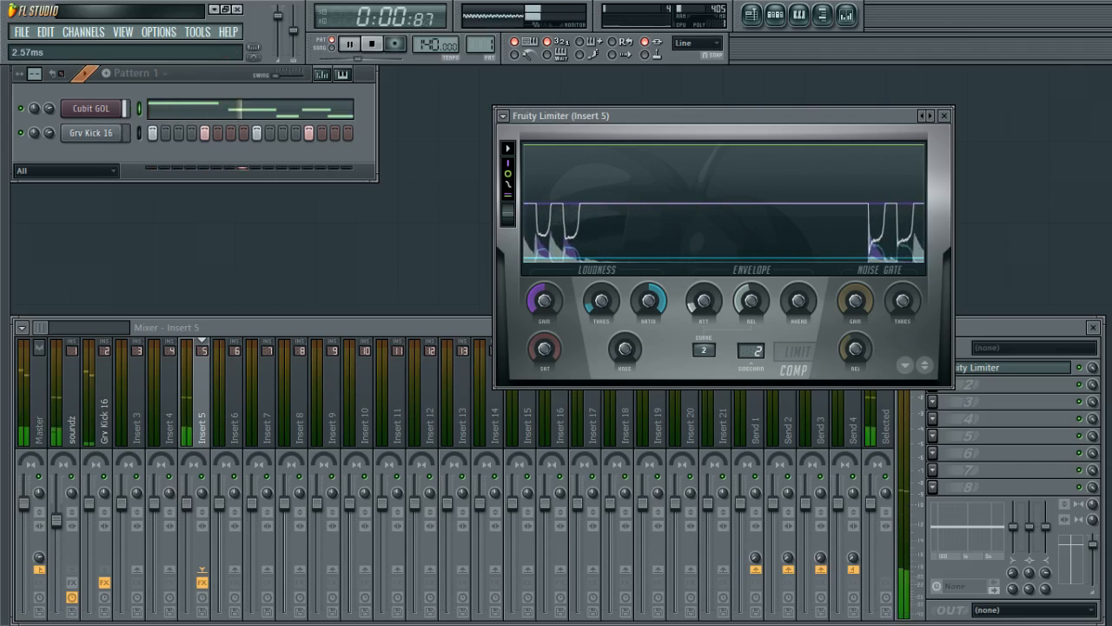
left_click(944, 116)
Open the Cubit GOL melody in the piano roll and shorten its G5 and F5 notes.
left_click(252, 109)
key("space")
left_click_drag(461, 258, 484, 260)
left_click(555, 309)
right_click(566, 311)
right_click(565, 298)
left_click(548, 297)
left_click_drag(557, 301, 524, 299)
key("space")
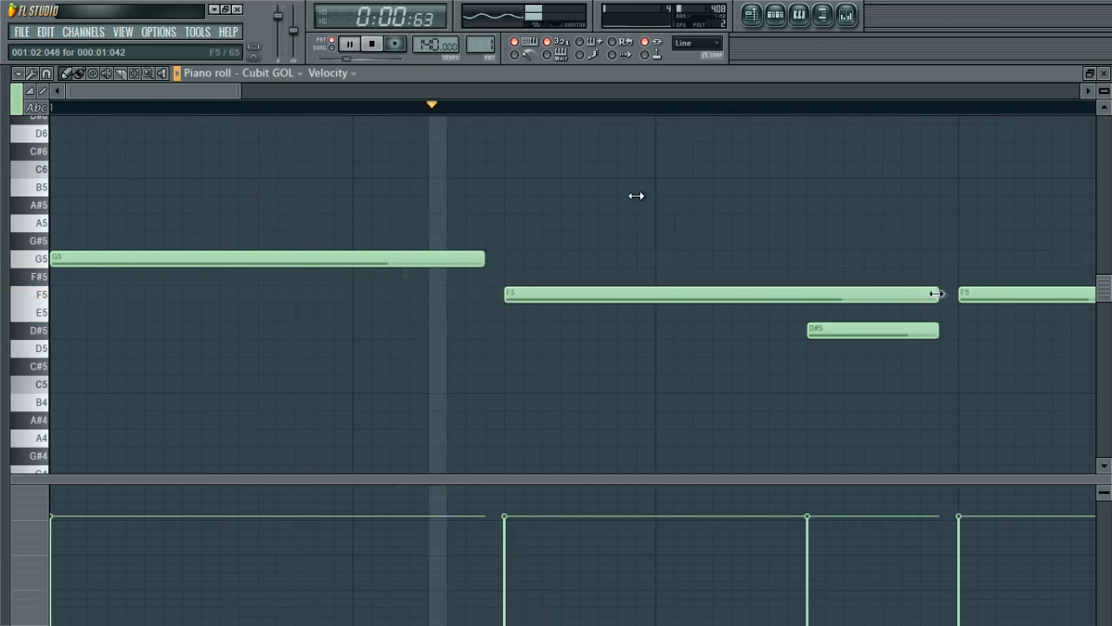
left_click_drag(938, 296, 823, 300)
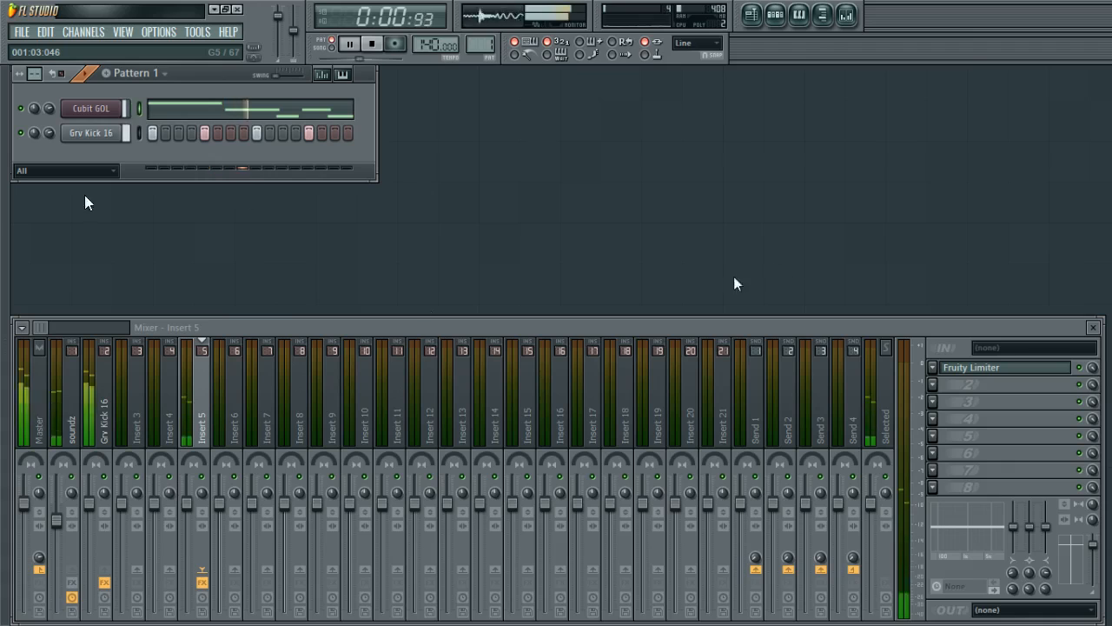
Play back the song several times to hear the sidechained melody.
key("space")
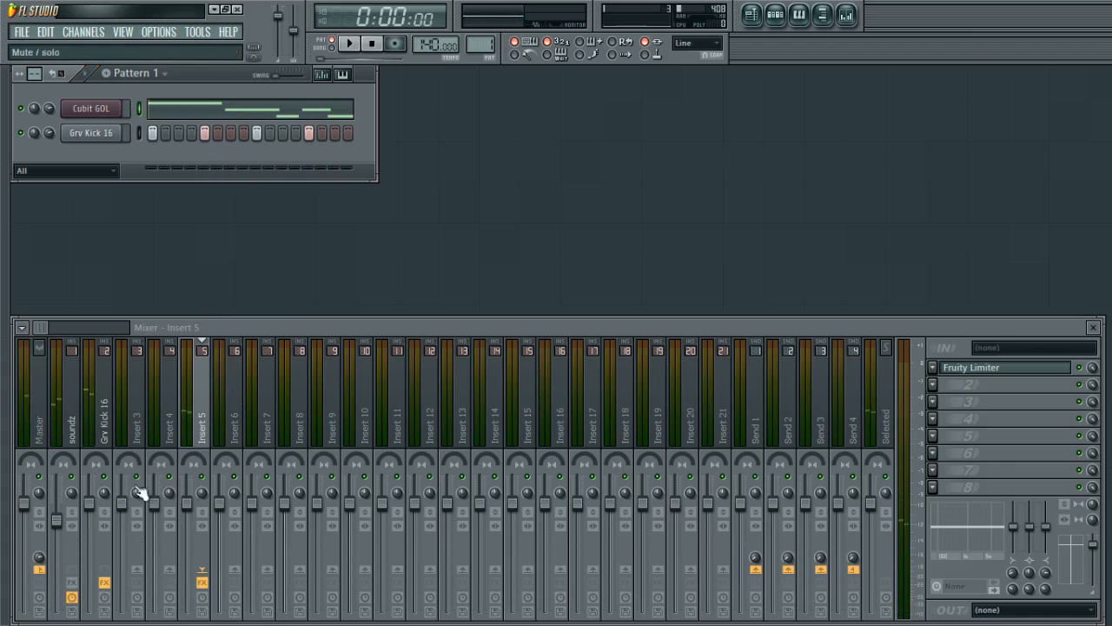
key("space")
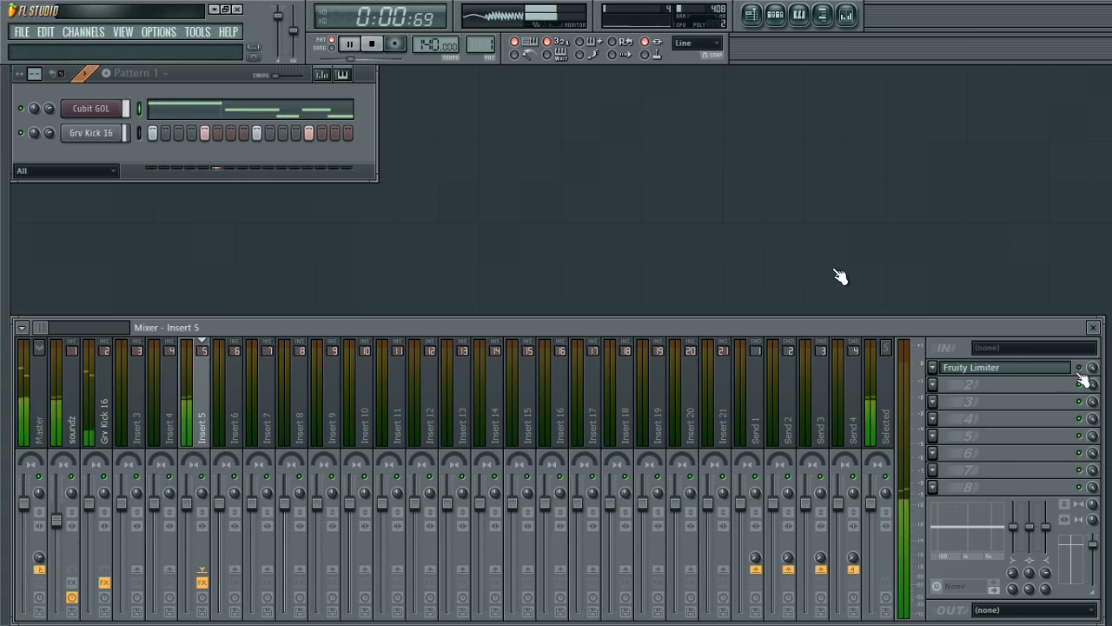
key("space")
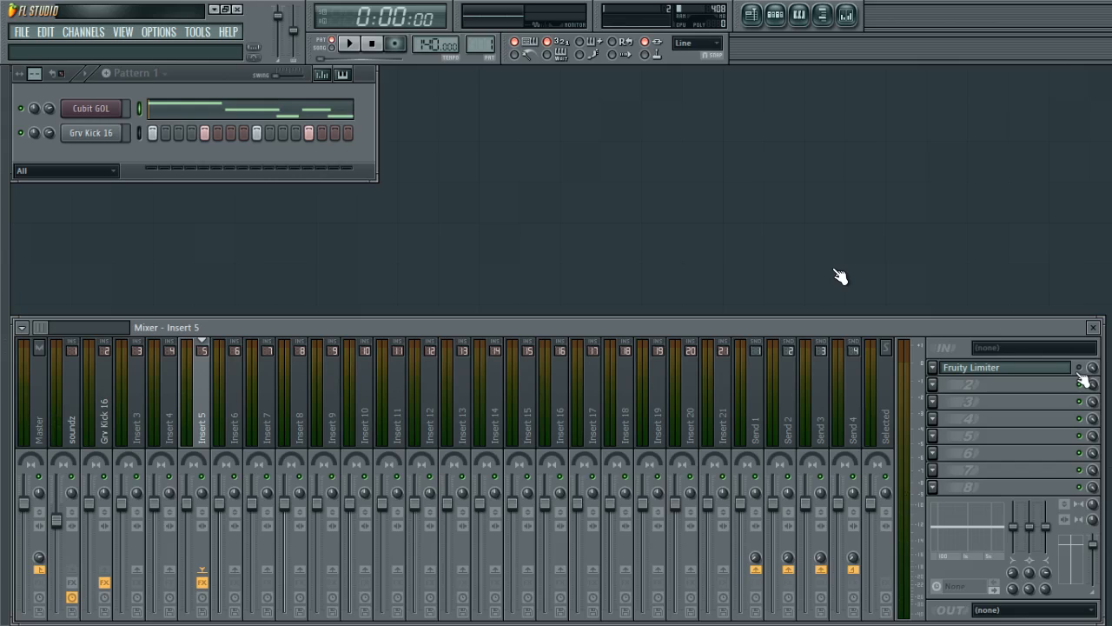
key("space")
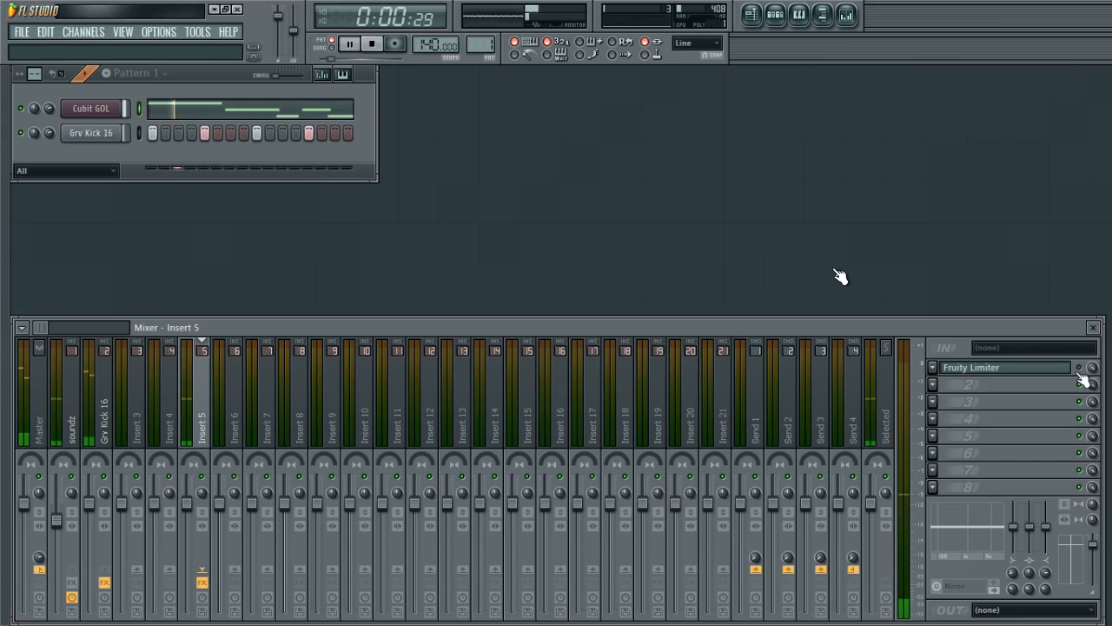
key("space")
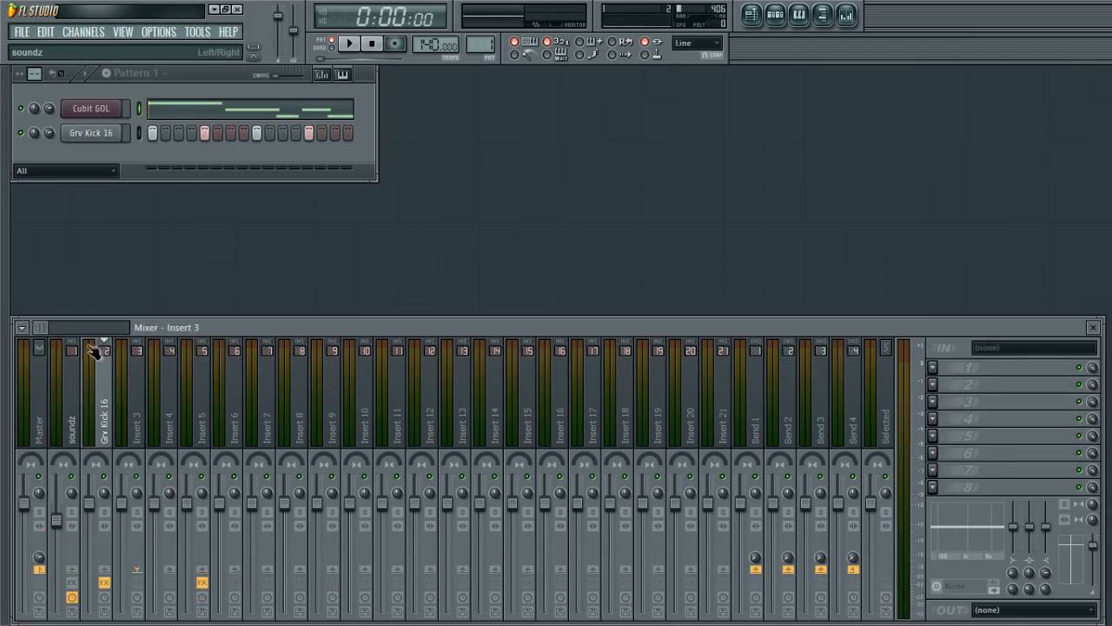
Link the Cubit GOL channel to the first mixer track, the one labelled Master.
left_click(38, 374)
left_click_drag(37, 371, 50, 440)
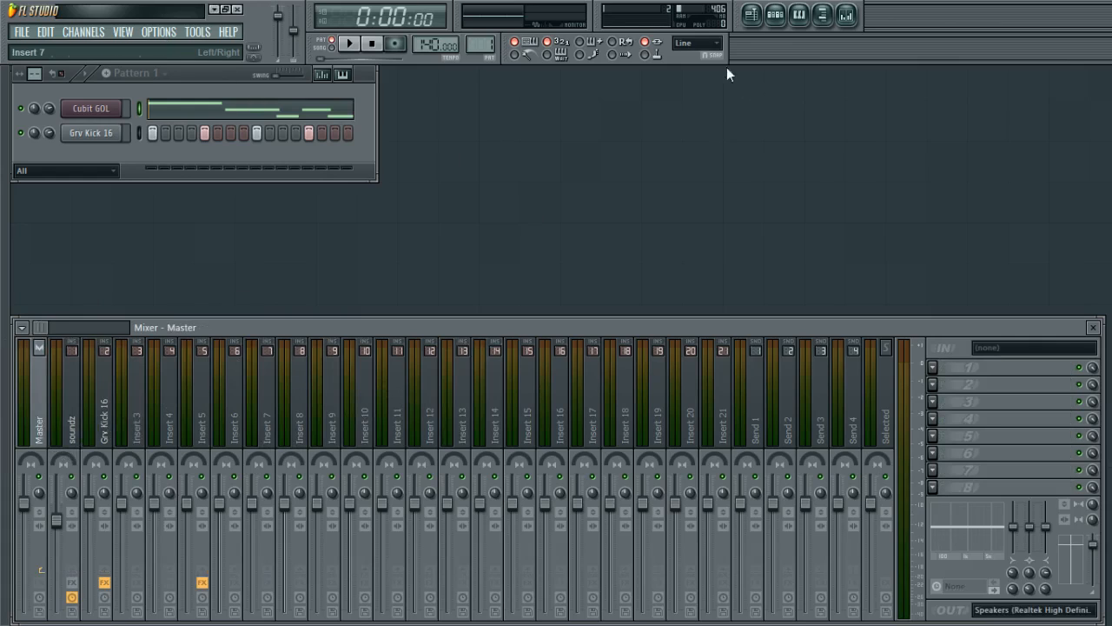
left_click(91, 109)
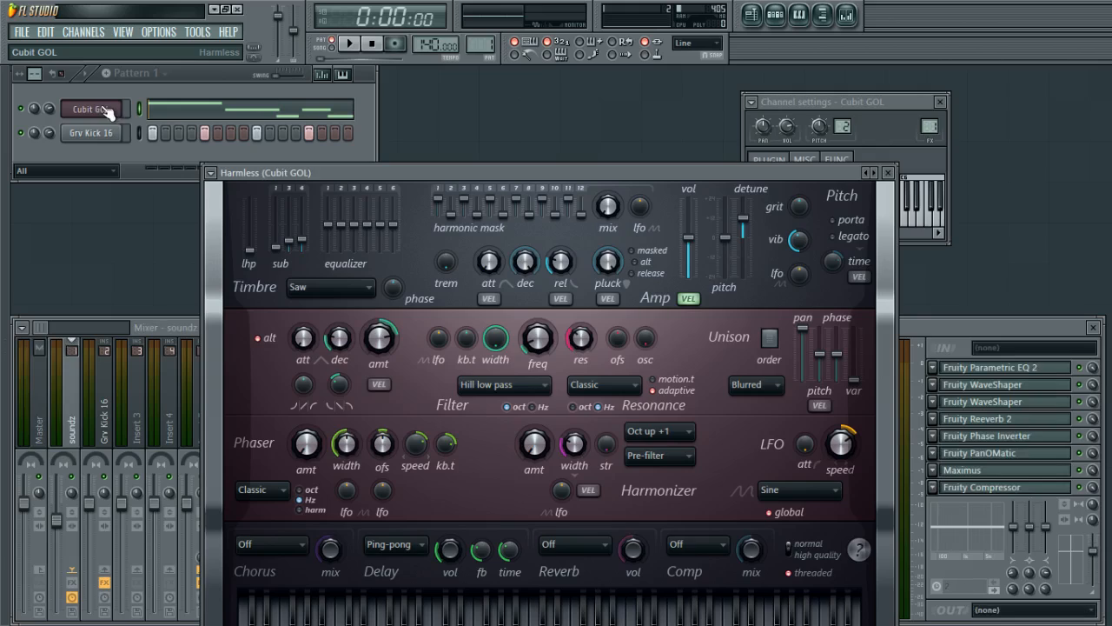
left_click(90, 109)
left_click(39, 386)
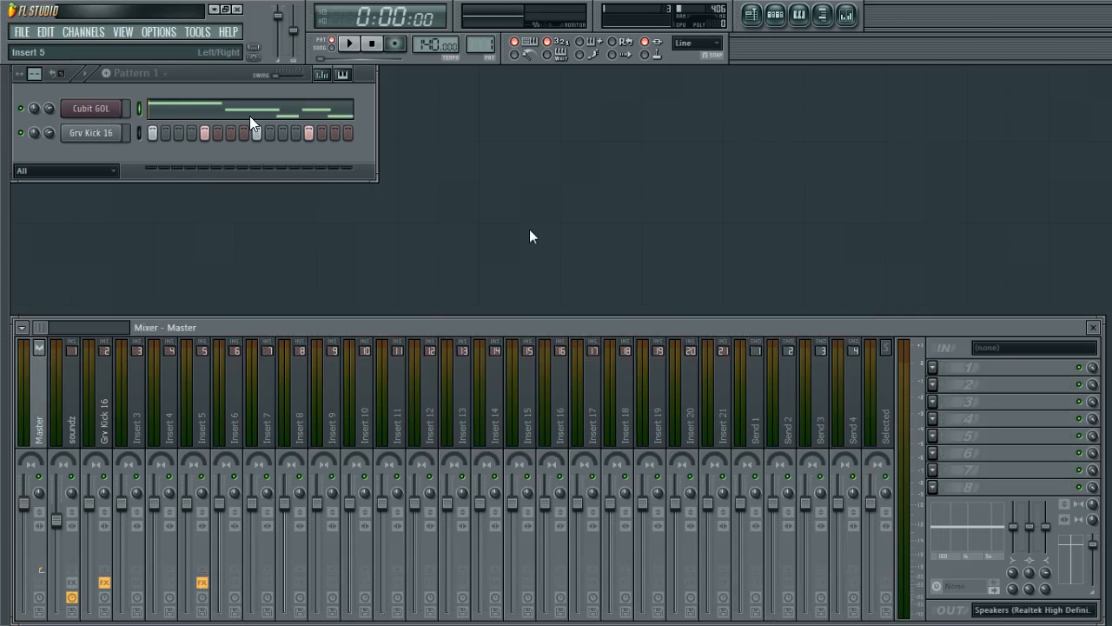
key("ctrl+l")
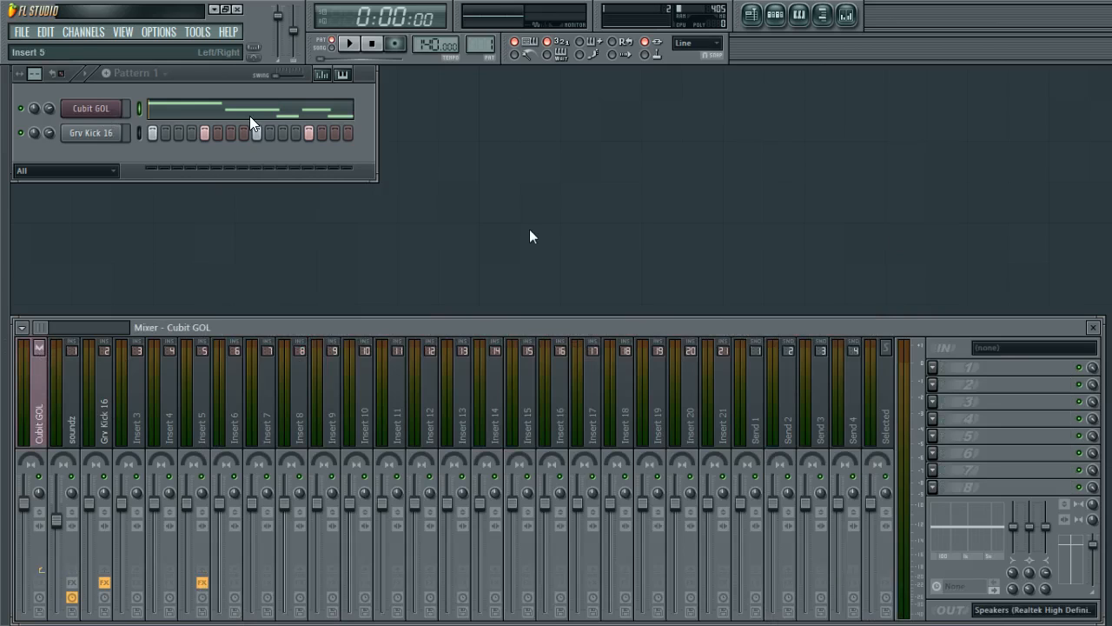
Select the Insert 17 mixer track.
left_click(238, 9)
left_click(584, 359)
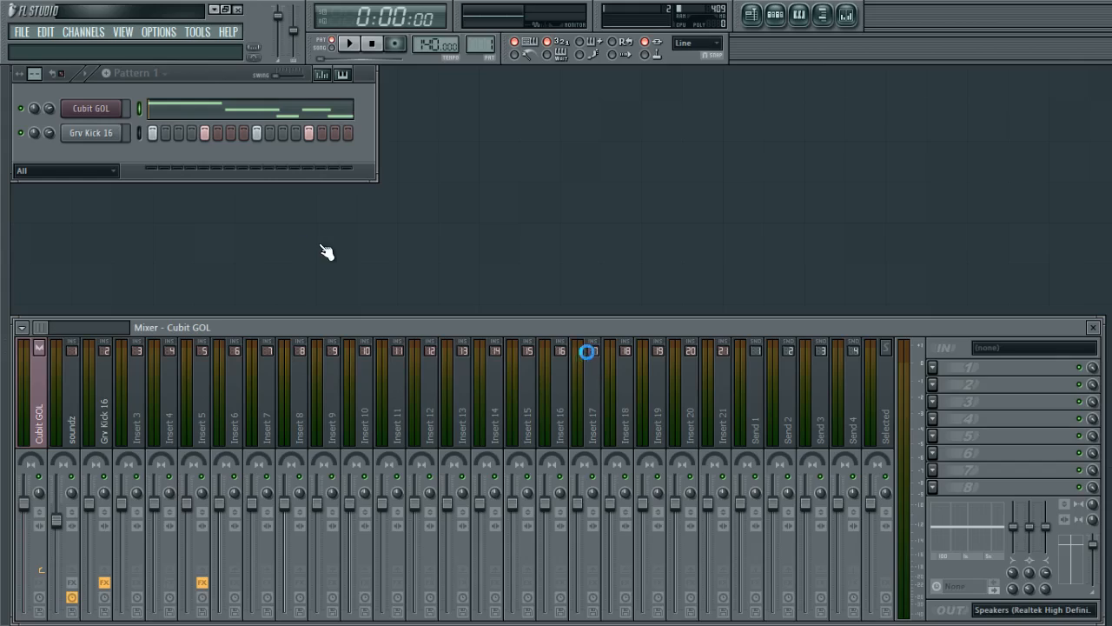